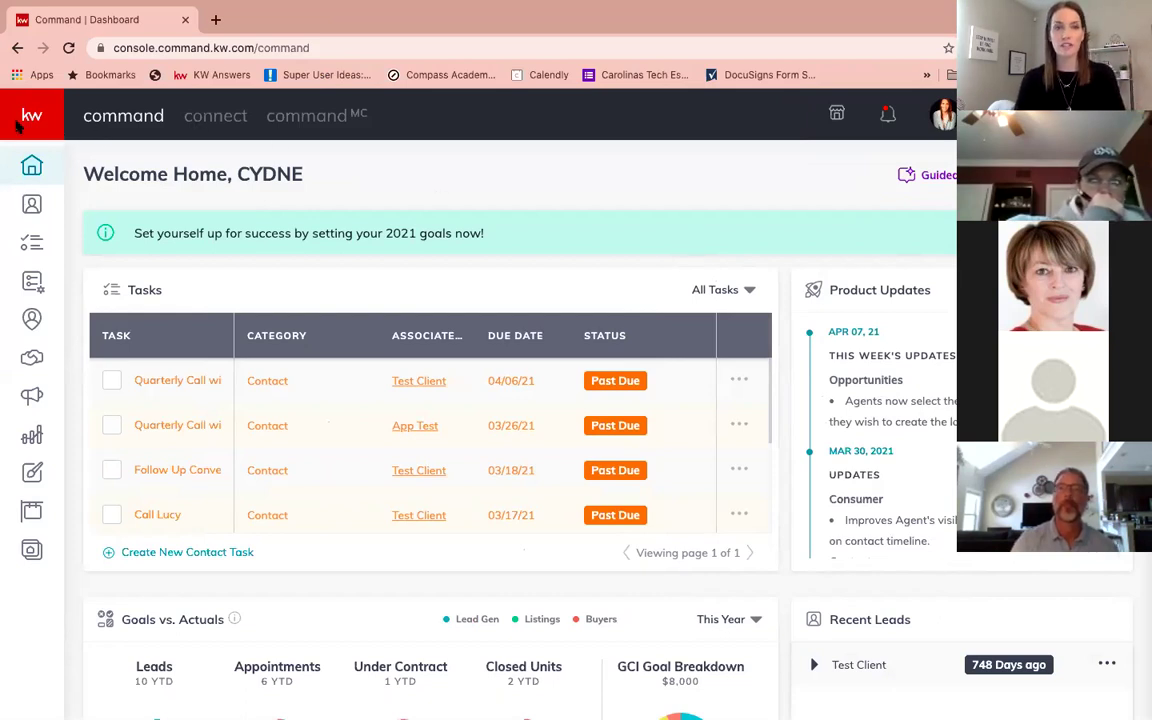
# Step: Look over the home dashboard, including the database health comparison, and open the contacts list
pyautogui.click(24, 117)
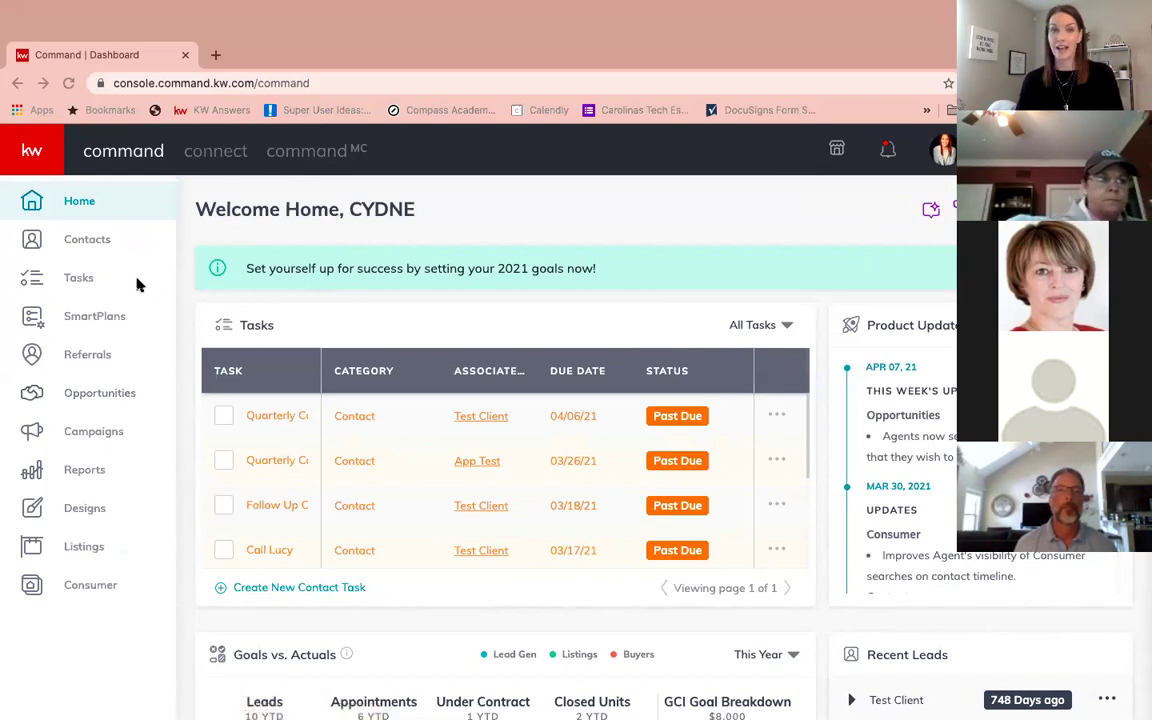
pyautogui.scroll(-6, 391, 278)
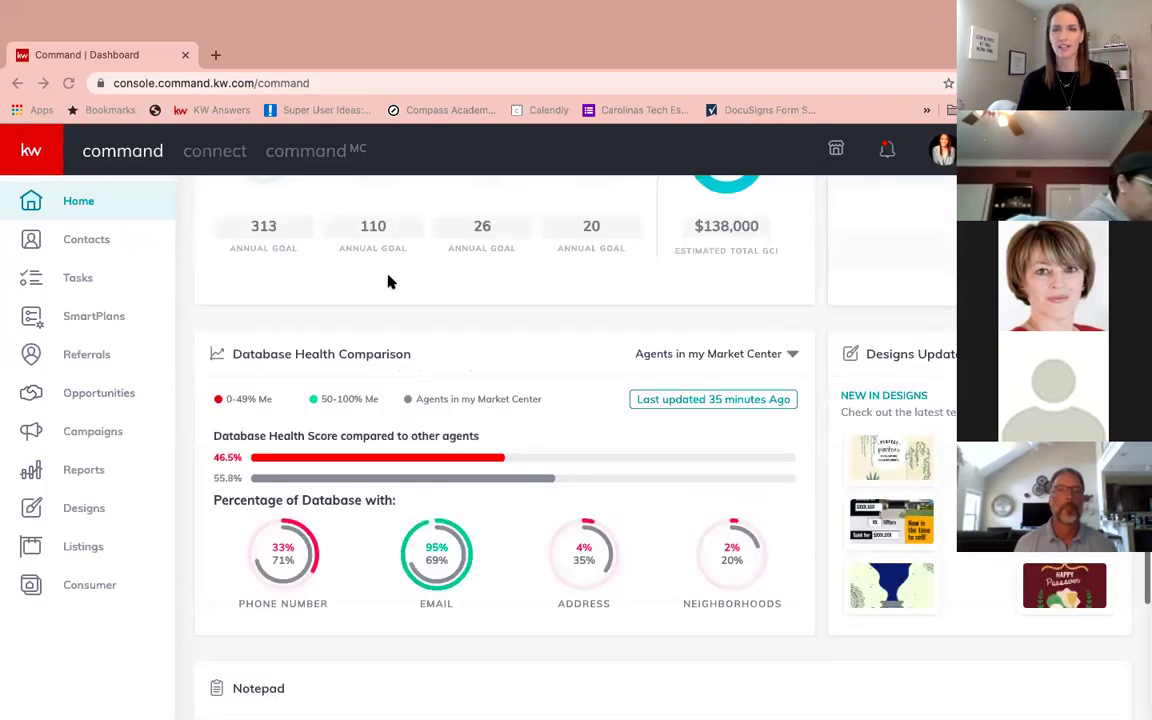
pyautogui.scroll(6, 391, 280)
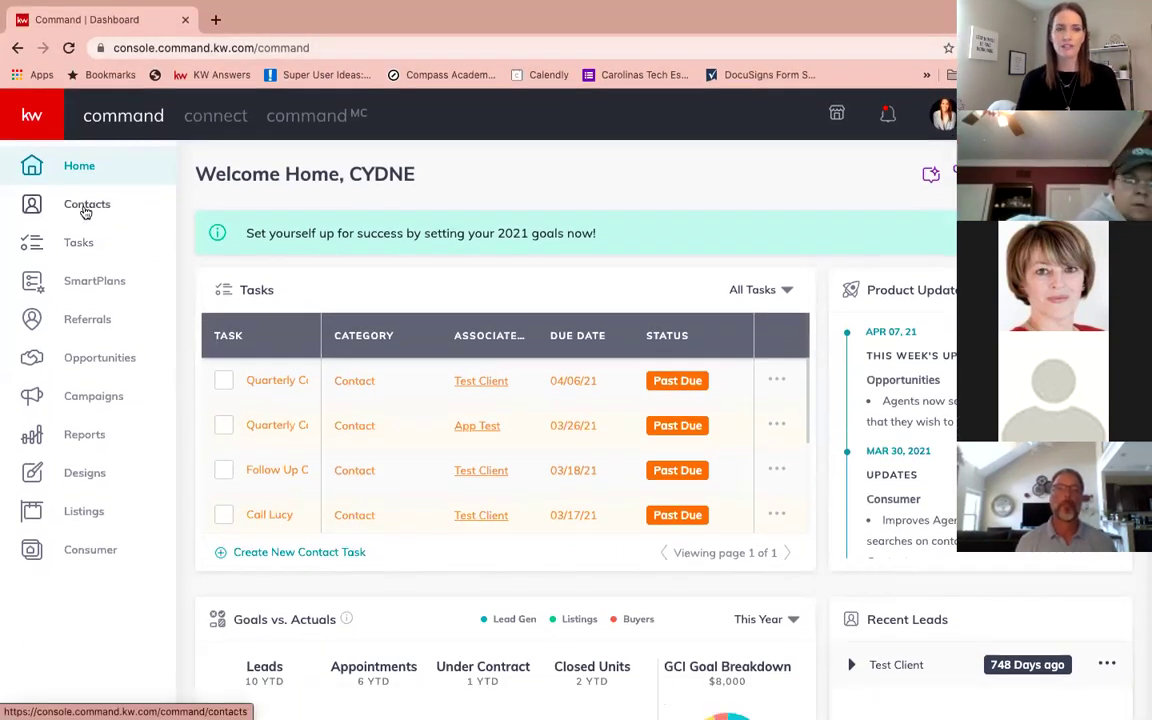
pyautogui.click(86, 208)
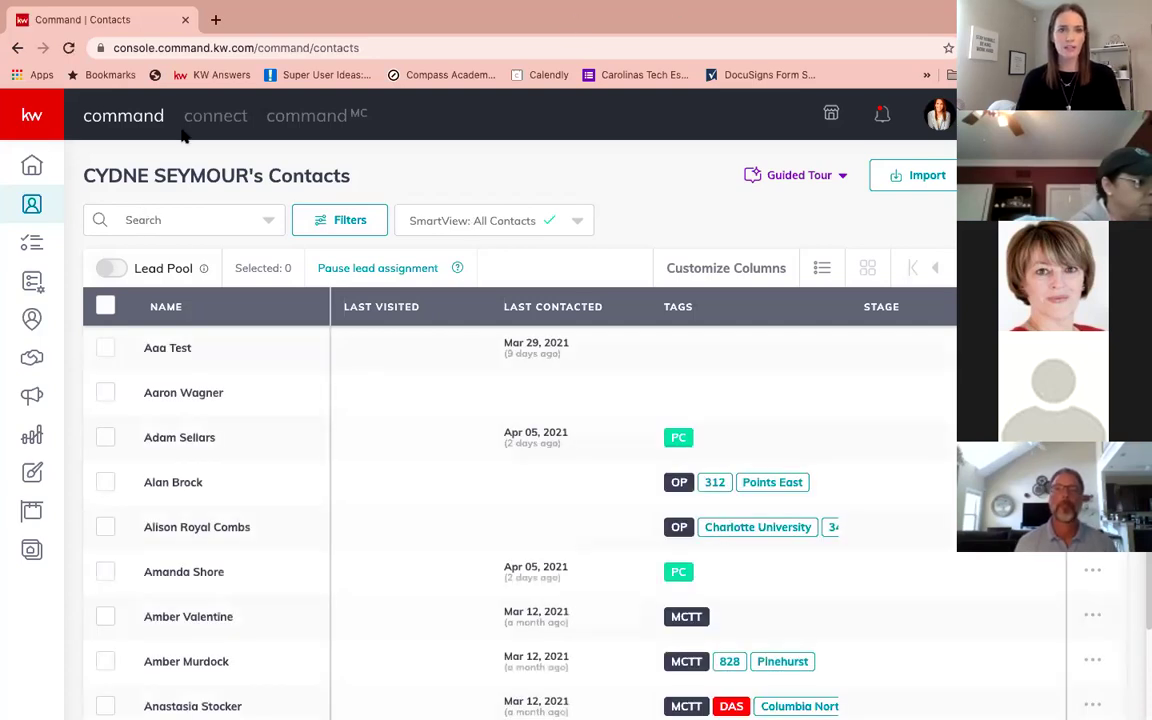
# Step: Search all contact fields for the agent's first name and open the Test Client record from the matches
pyautogui.click(180, 218)
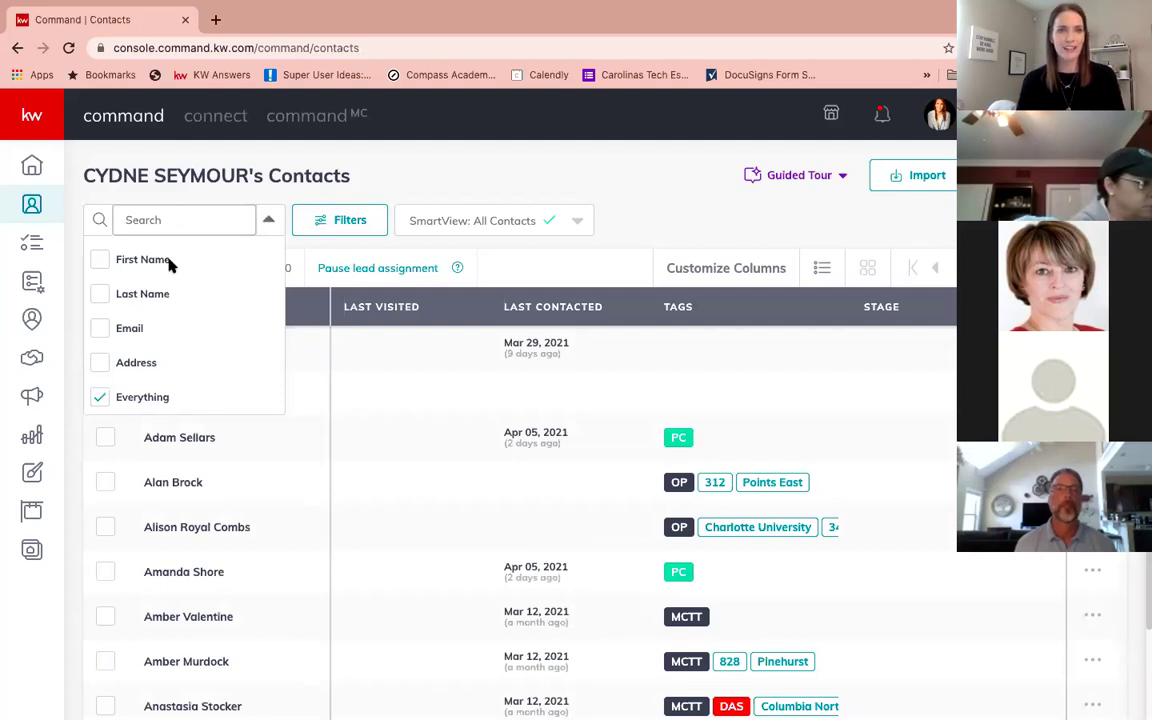
pyautogui.write('cydne')
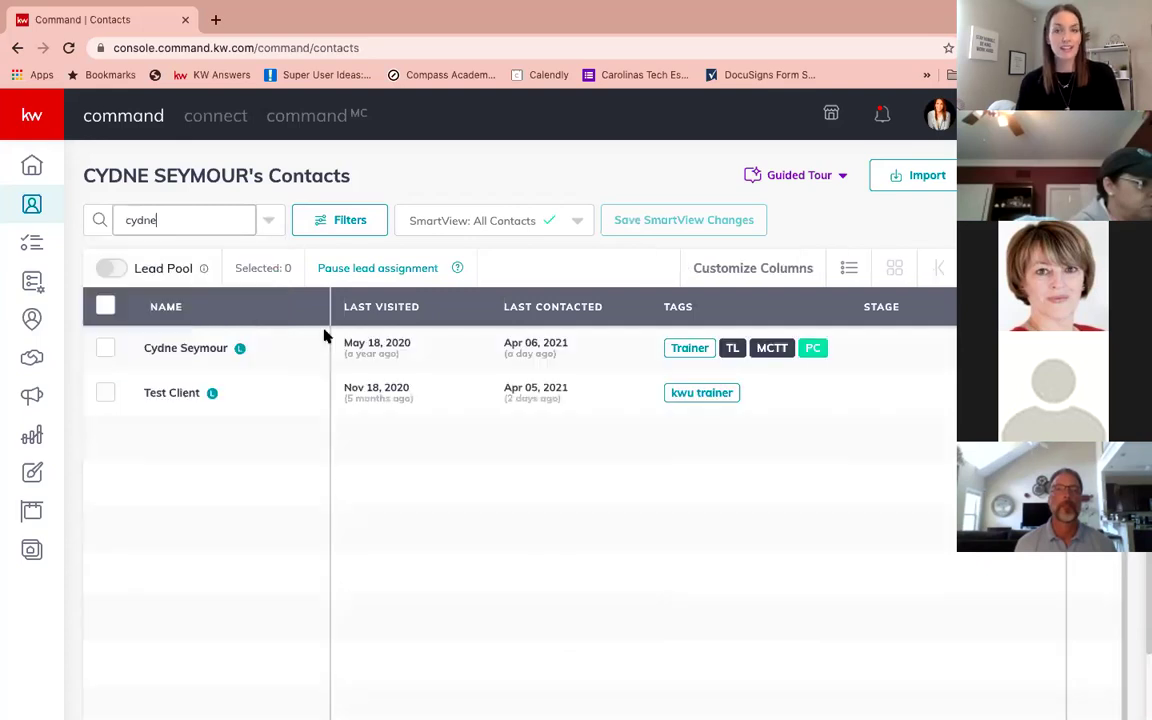
pyautogui.hscroll(2, 324, 336)
pyautogui.hscroll(4, 324, 336)
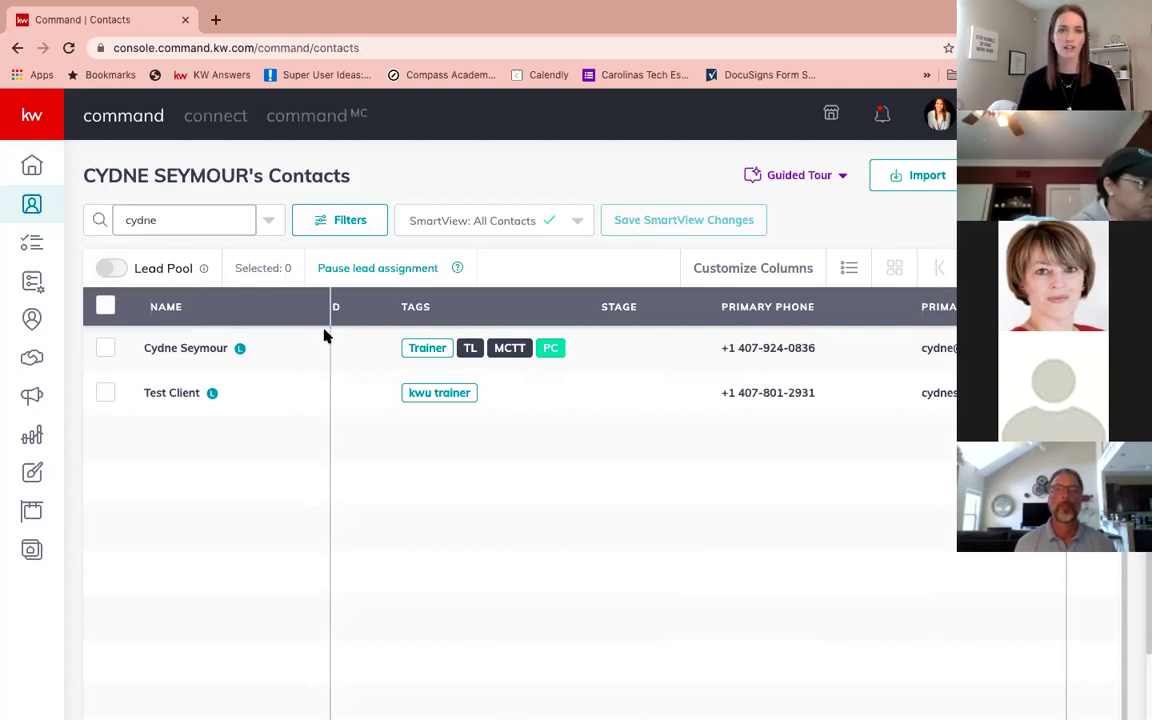
pyautogui.click(170, 393)
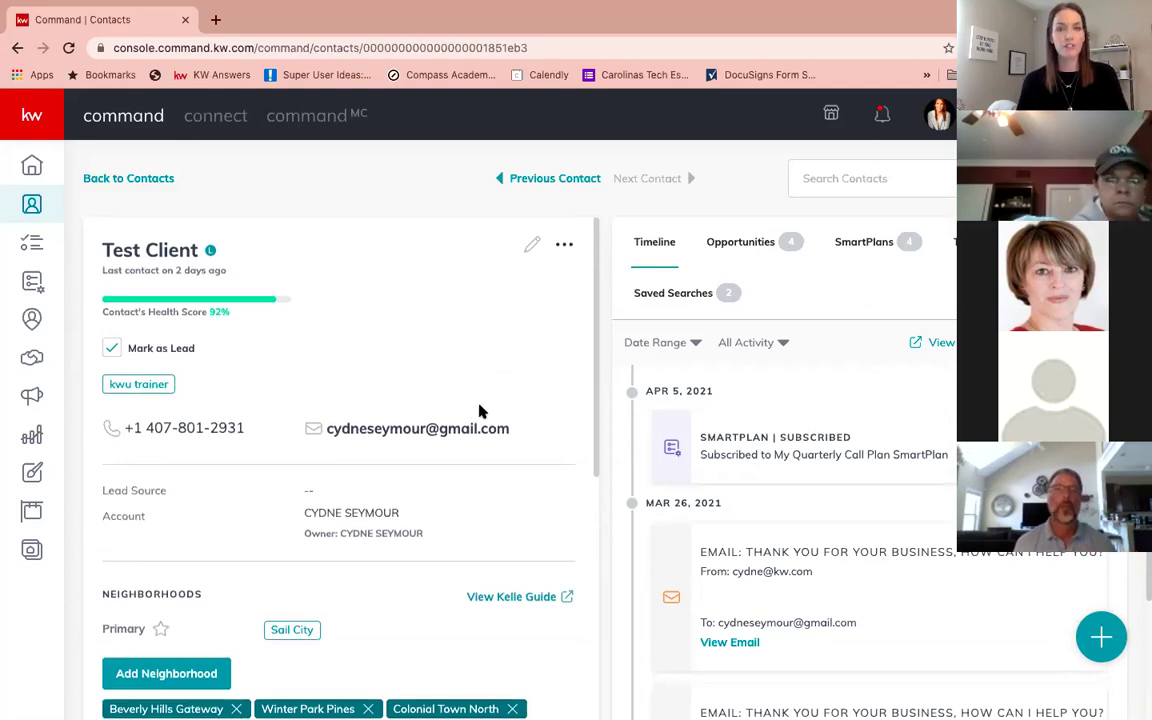
# Step: Show the opportunities belonging to the Test Client contact
pyautogui.click(737, 245)
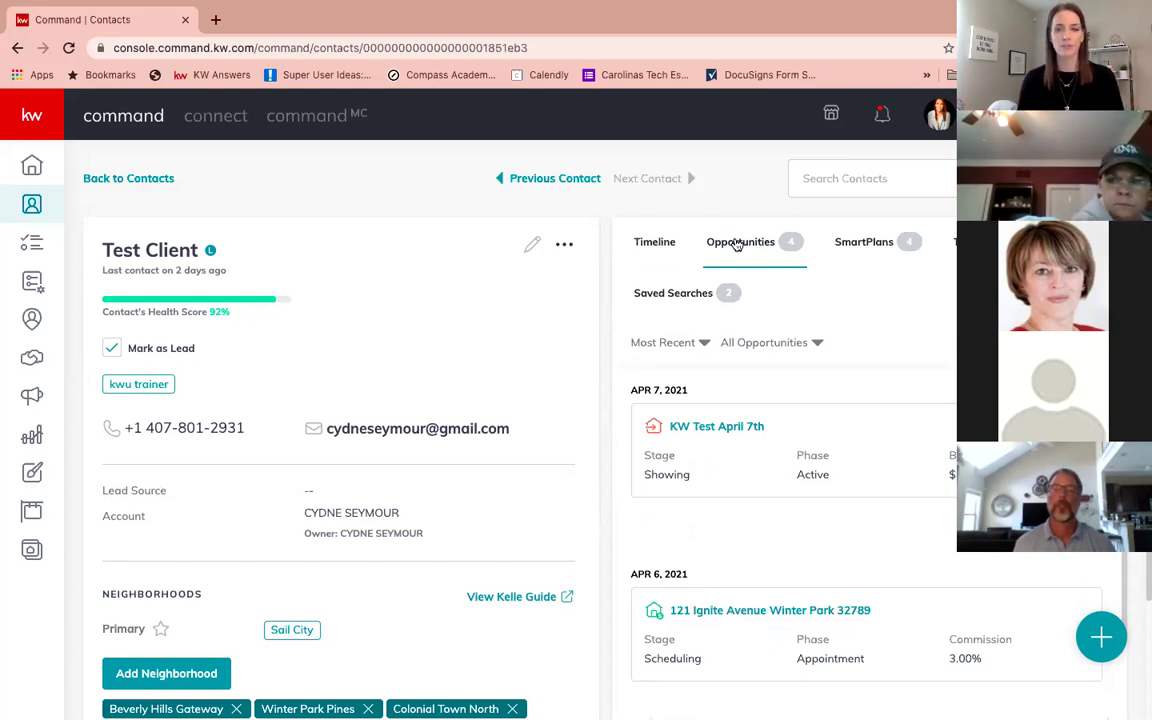
pyautogui.scroll(-1, 737, 245)
pyautogui.scroll(1, 790, 450)
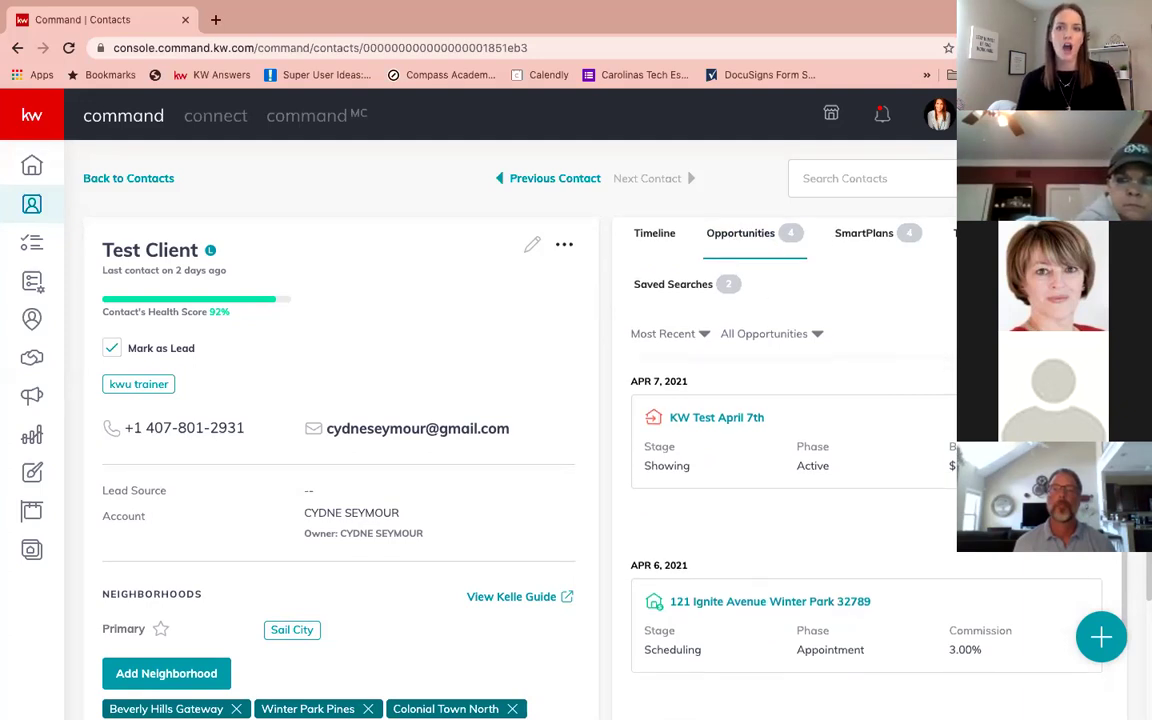
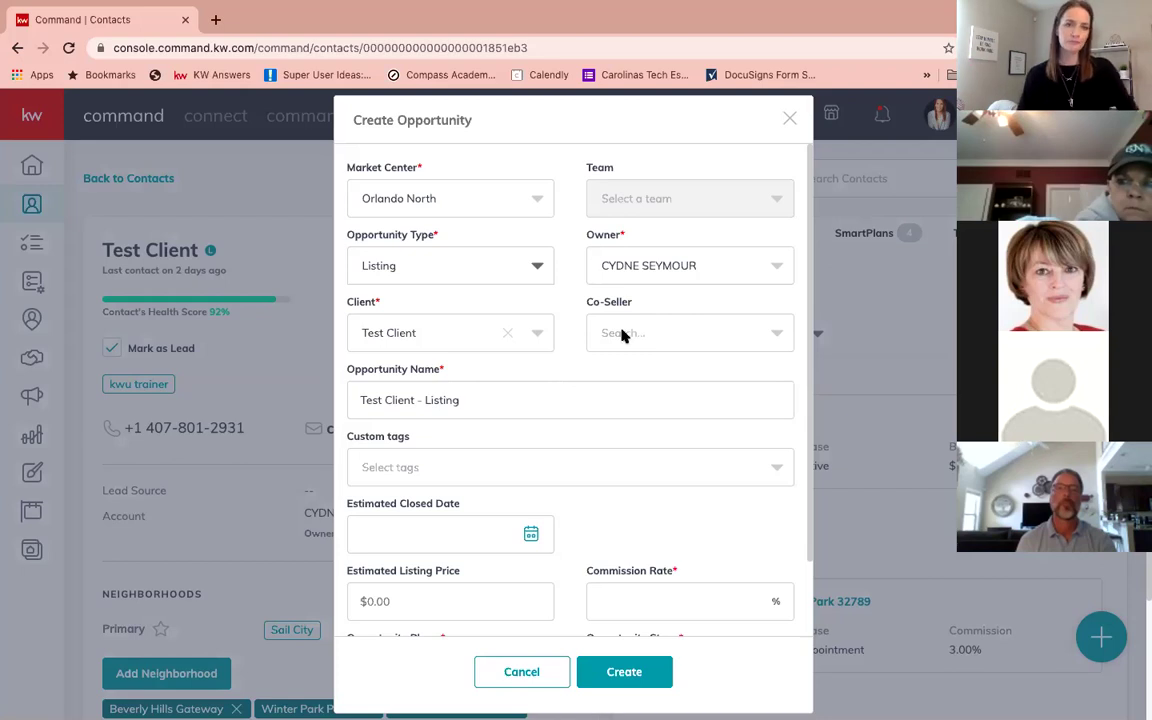
# Step: Name the new Listing opportunity with the property's street address and add the custom tag luxury
pyautogui.scroll(-1, 553, 380)
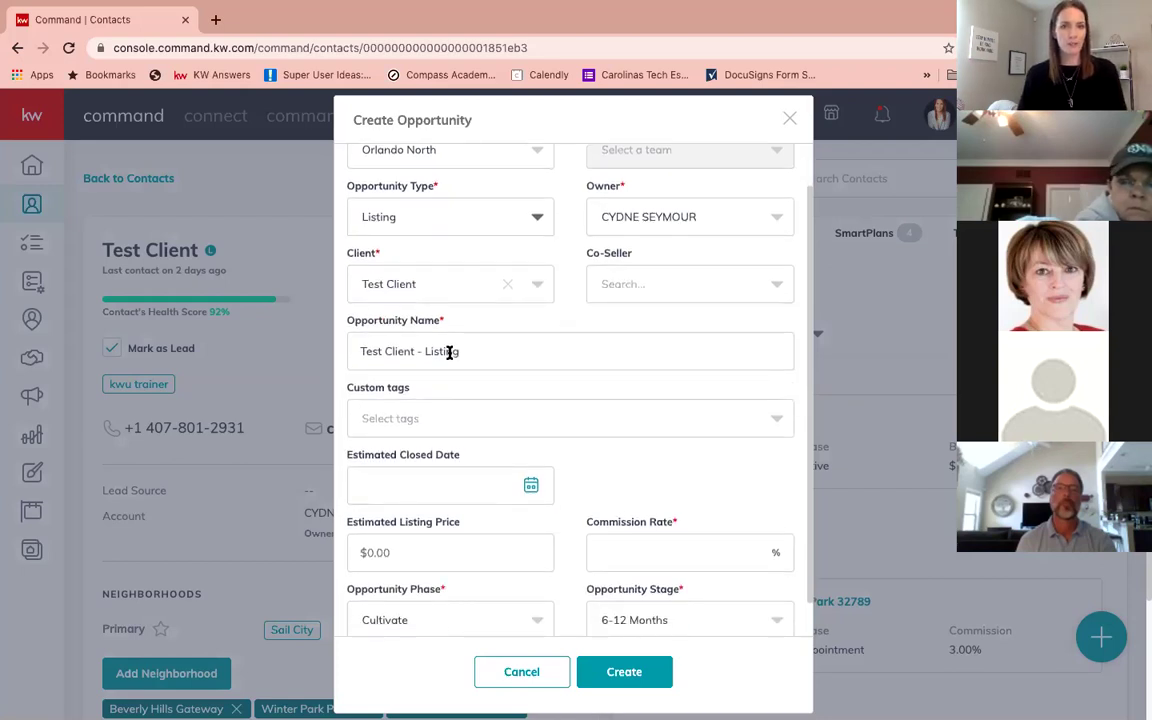
pyautogui.moveTo(460, 351); pyautogui.dragTo(342, 352)
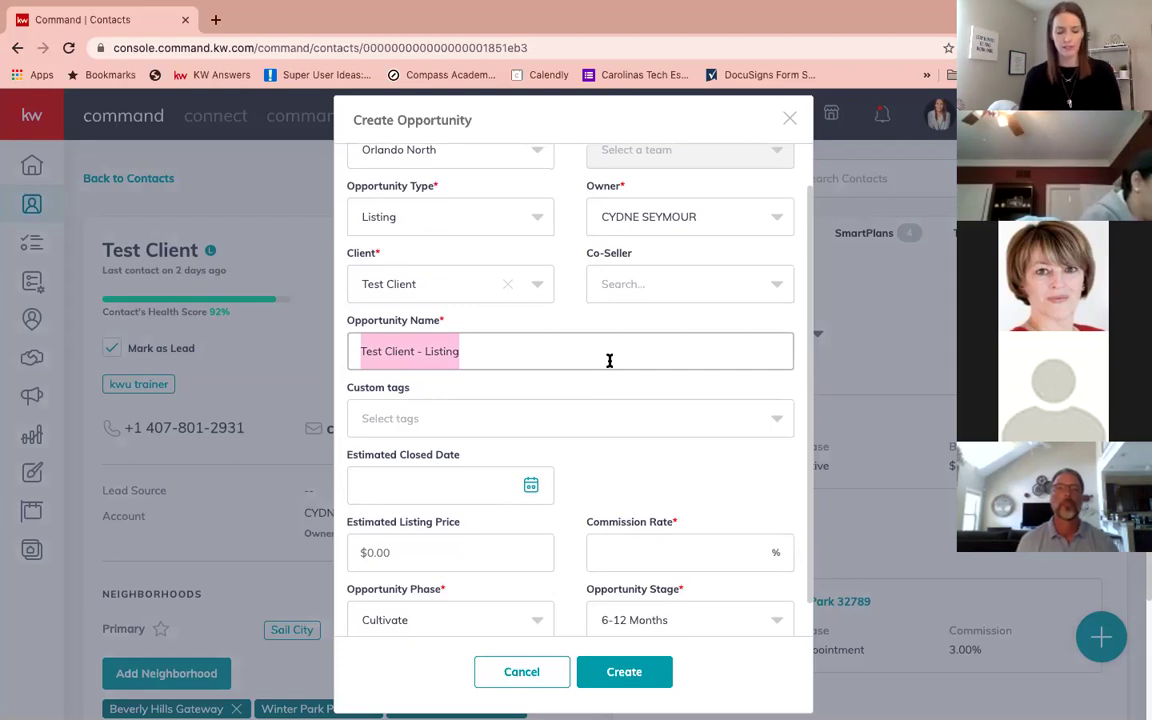
pyautogui.write('1234')
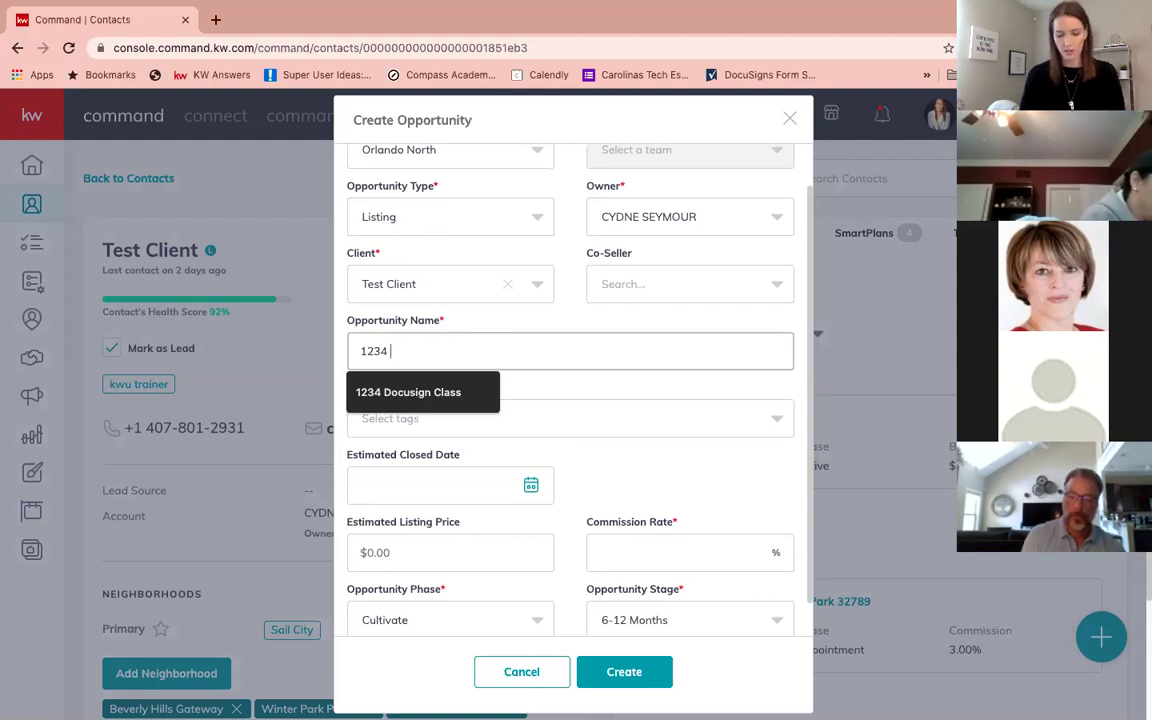
pyautogui.write(' Test Avenue')
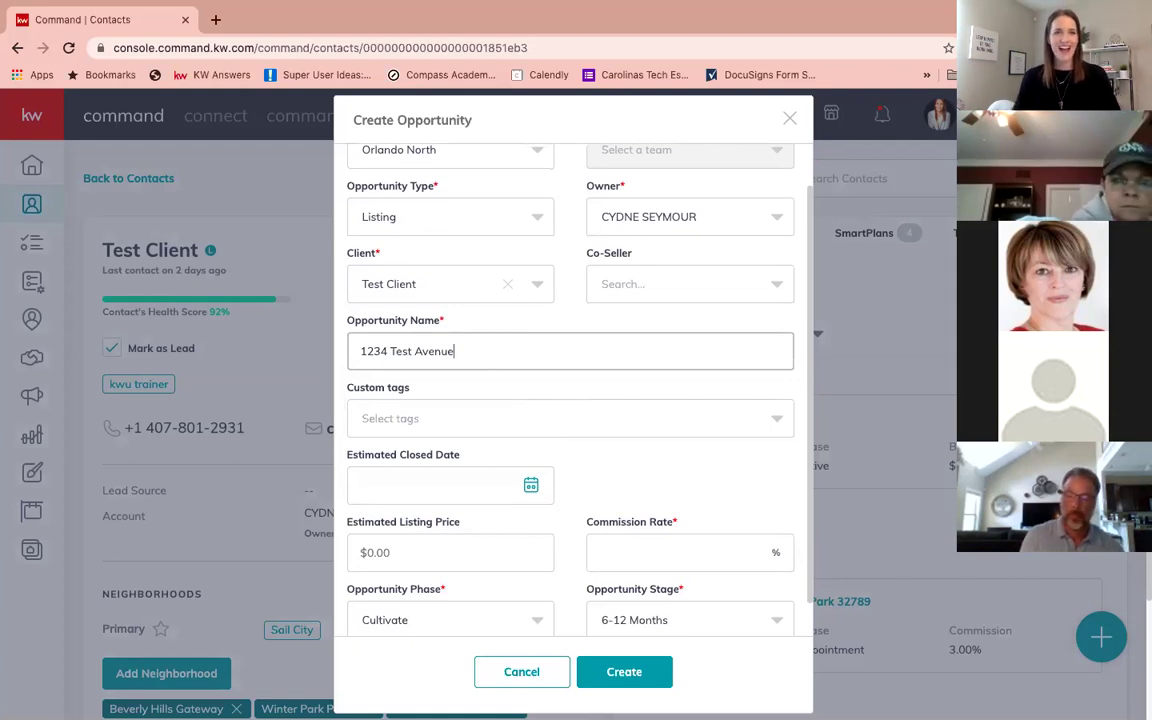
pyautogui.click(593, 421)
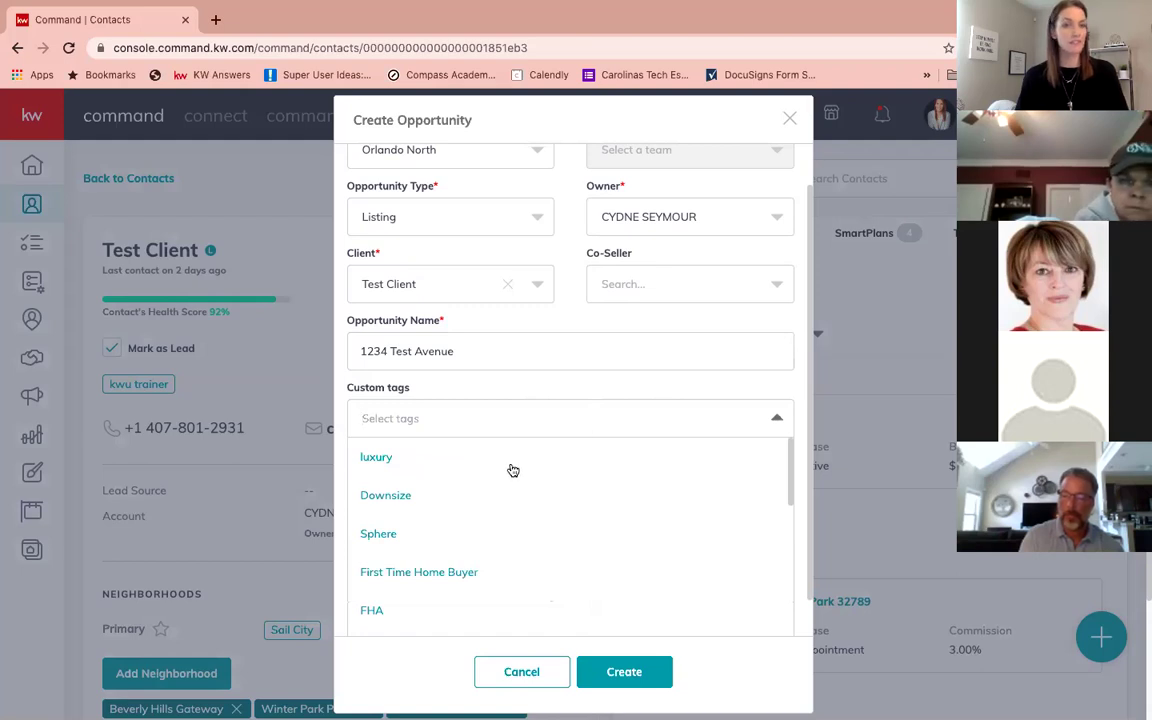
pyautogui.click(376, 460)
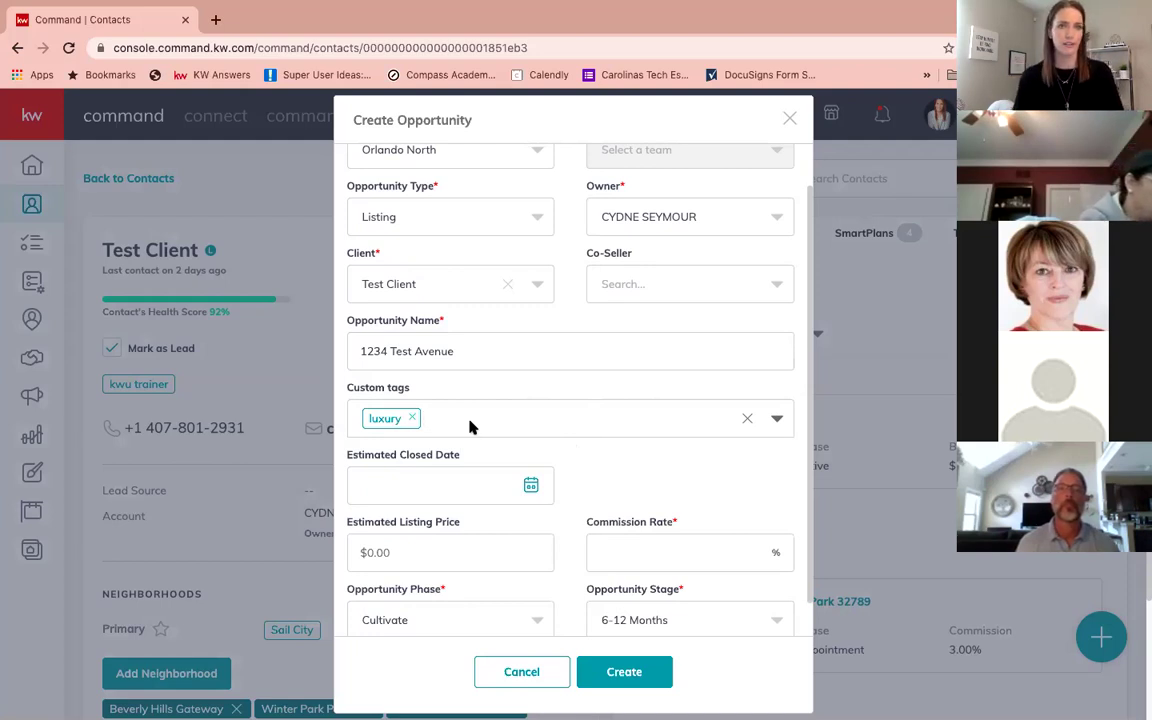
# Step: Set the opportunity's estimated closed date to 5/20/2021
pyautogui.scroll(-1, 470, 427)
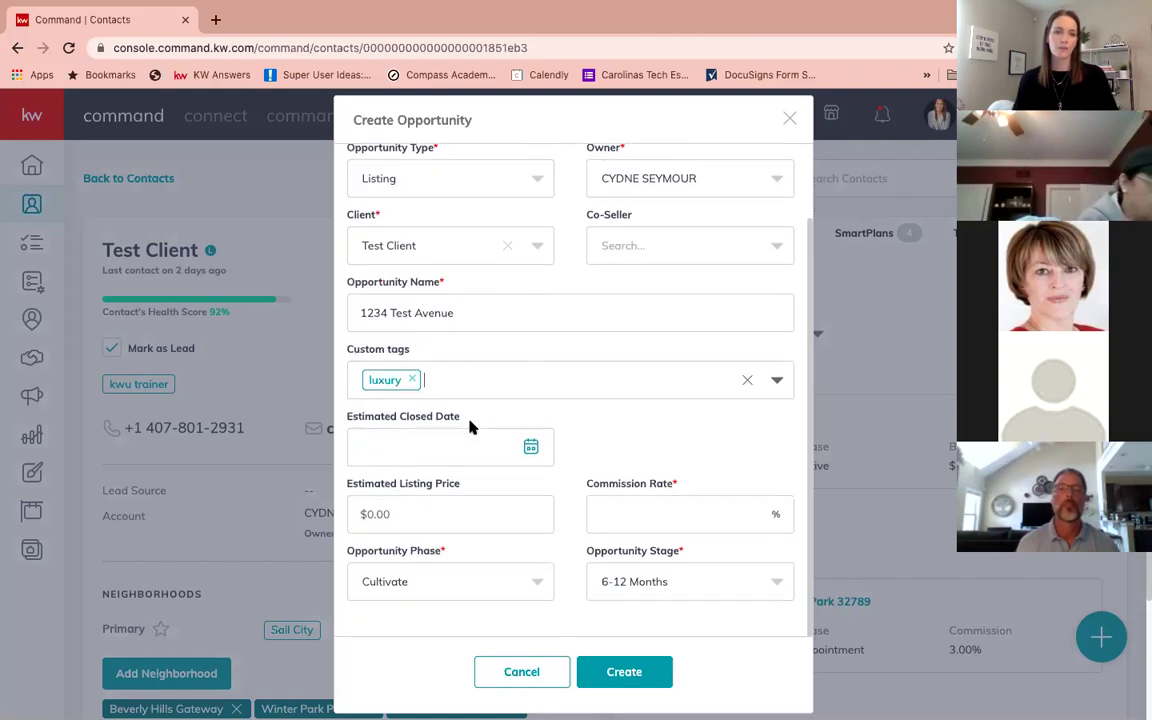
pyautogui.click(530, 450)
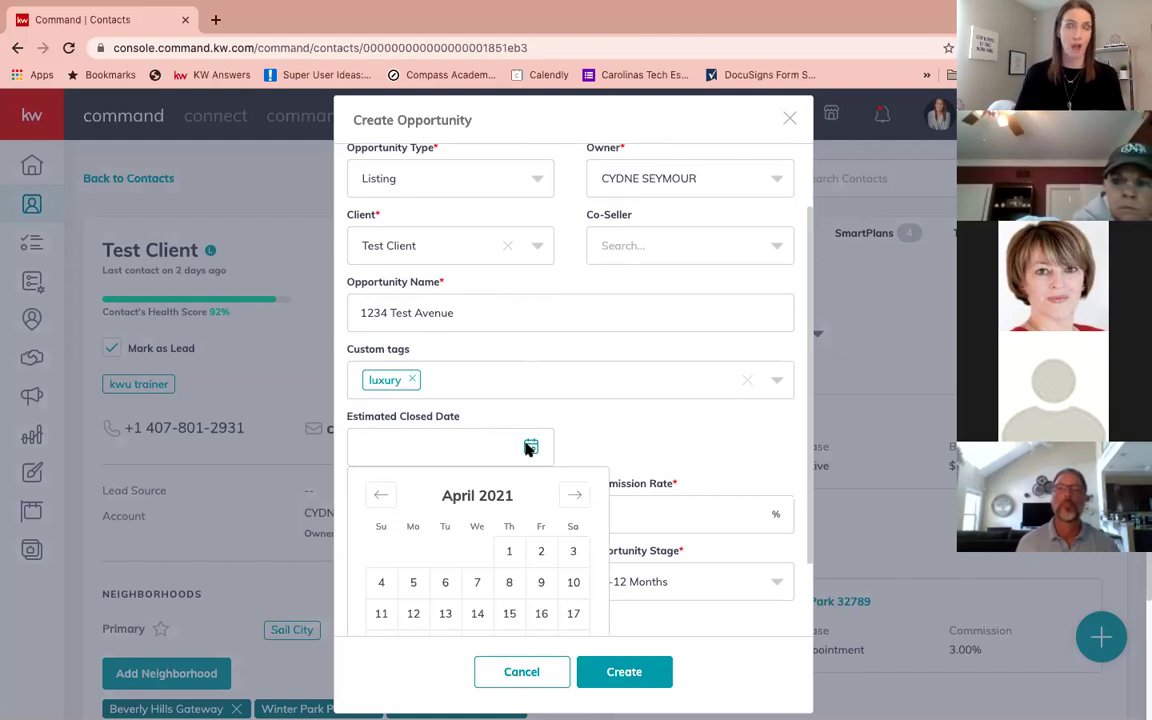
pyautogui.click(571, 498)
pyautogui.scroll(-2, 540, 507)
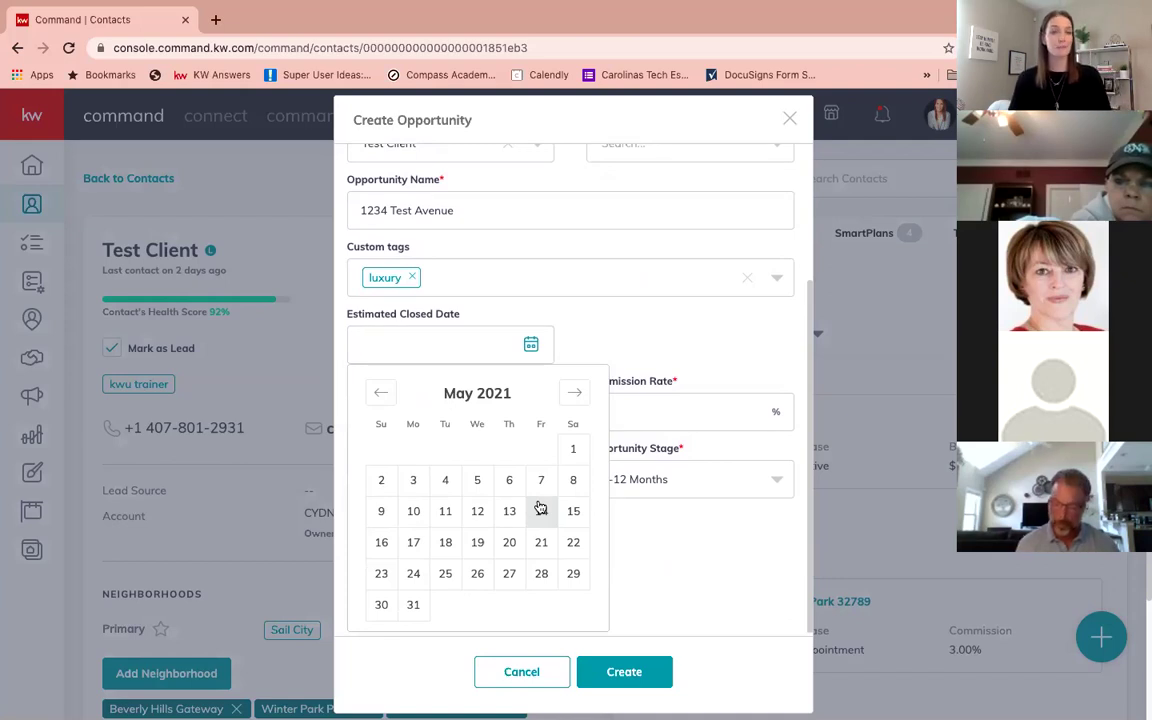
pyautogui.click(510, 542)
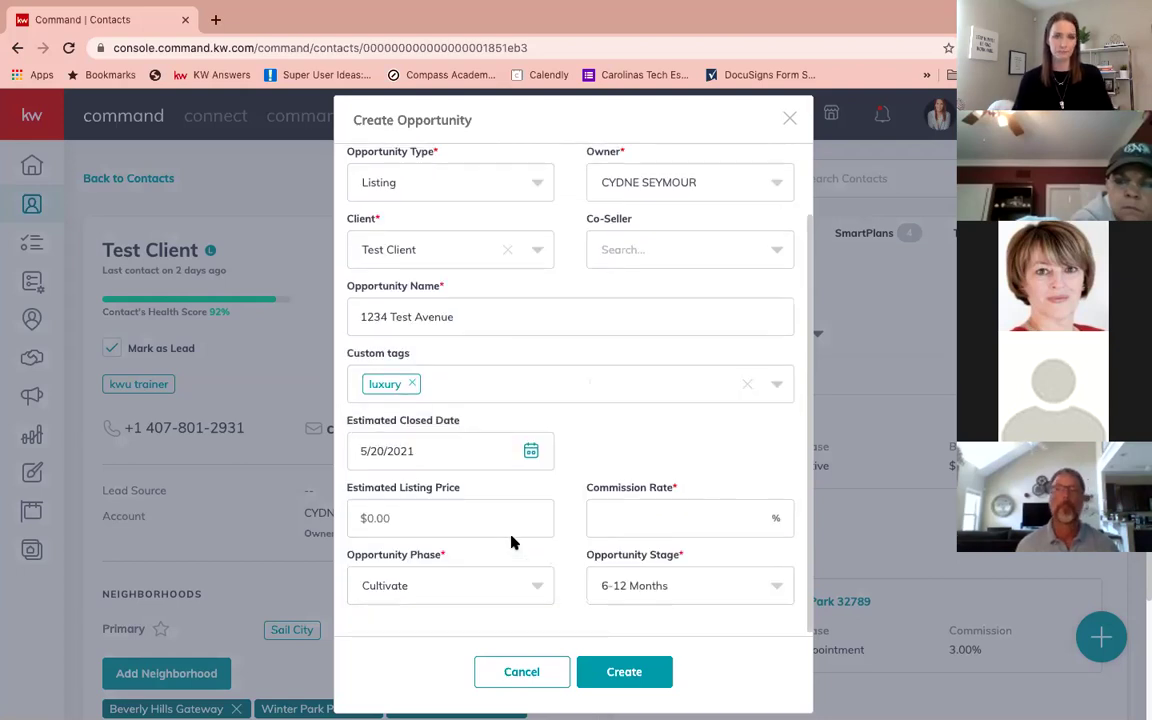
# Step: Set the estimated listing price to $500,000 and the commission rate to 2.75%
pyautogui.click(480, 517)
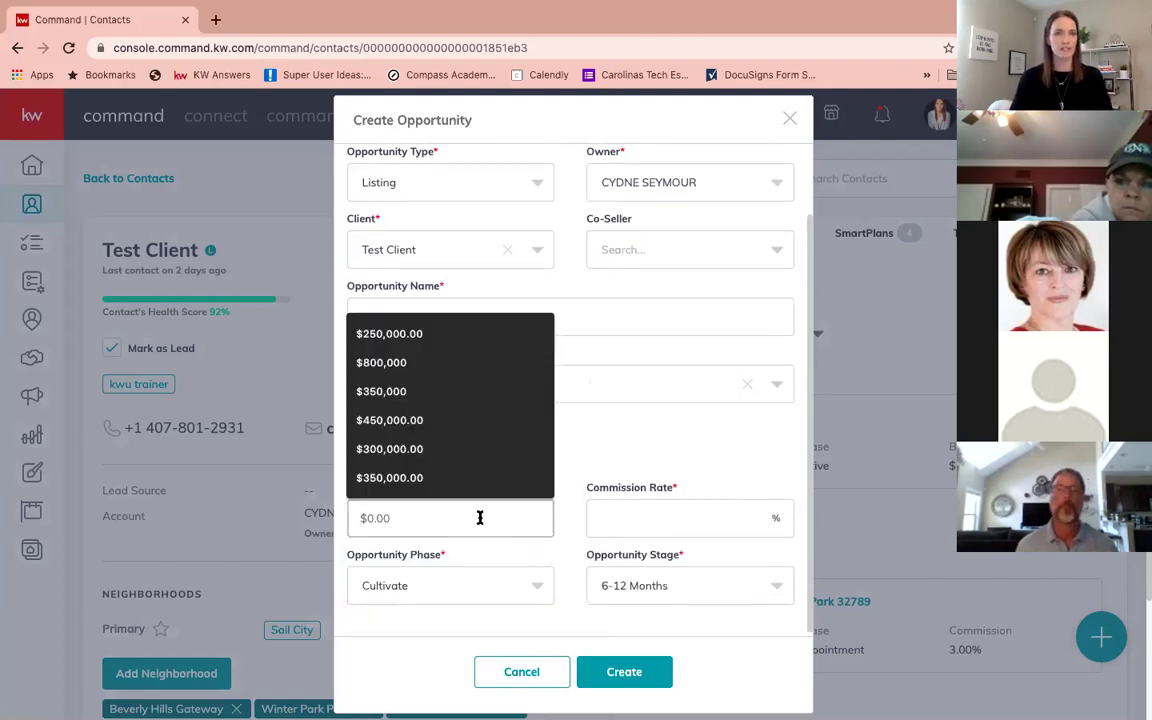
pyautogui.press('Escape')
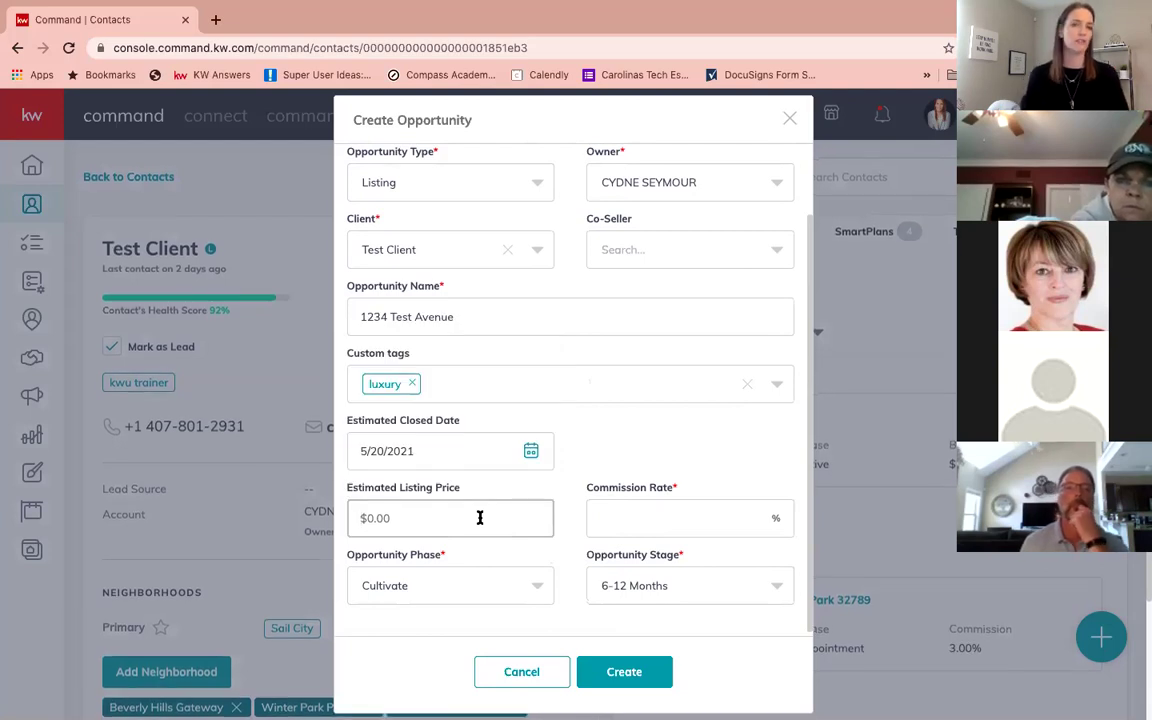
pyautogui.write('500,000')
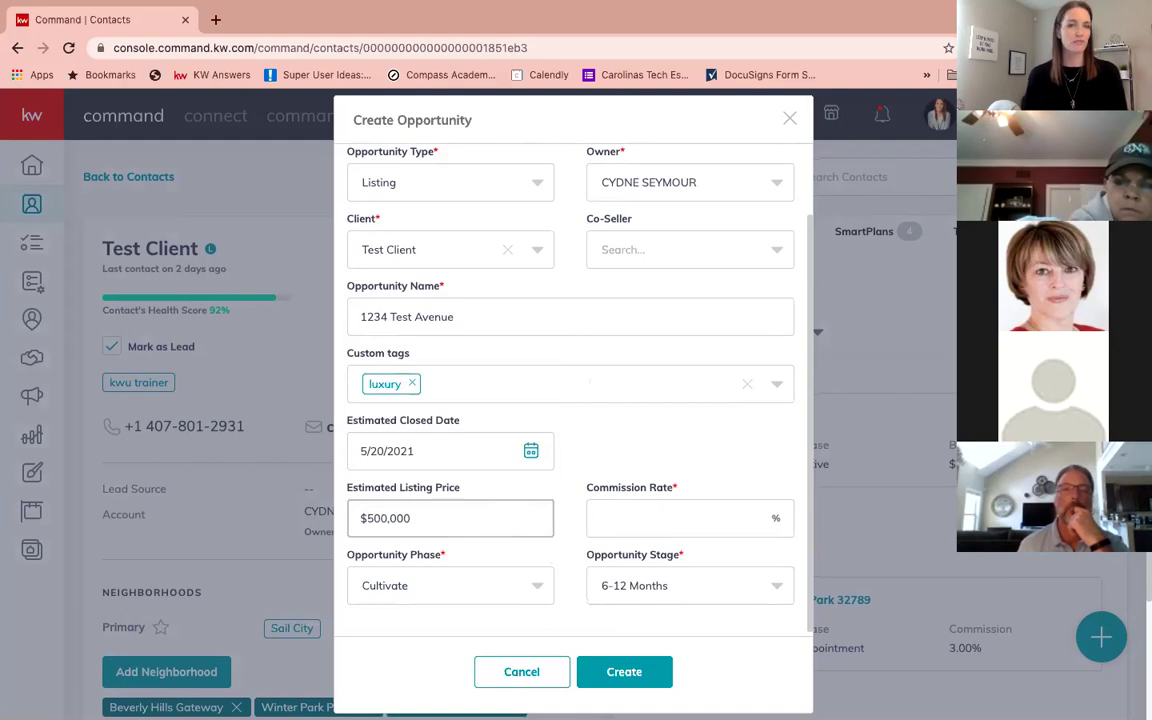
pyautogui.click(620, 516)
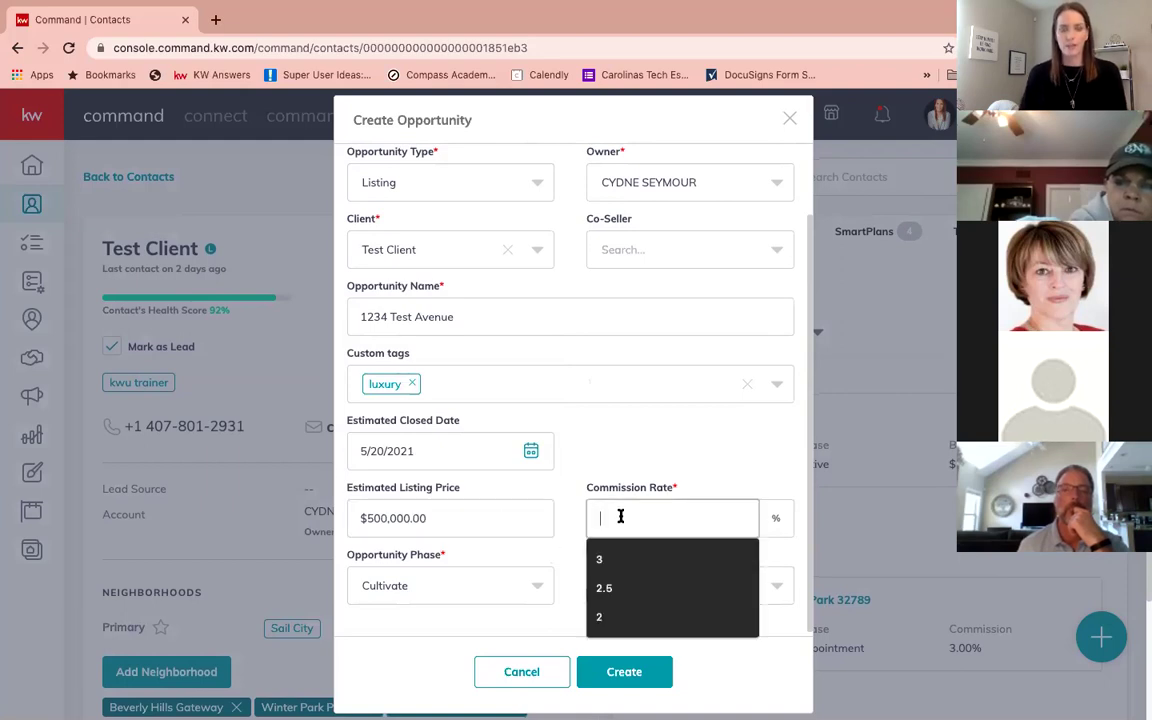
pyautogui.write('2.')
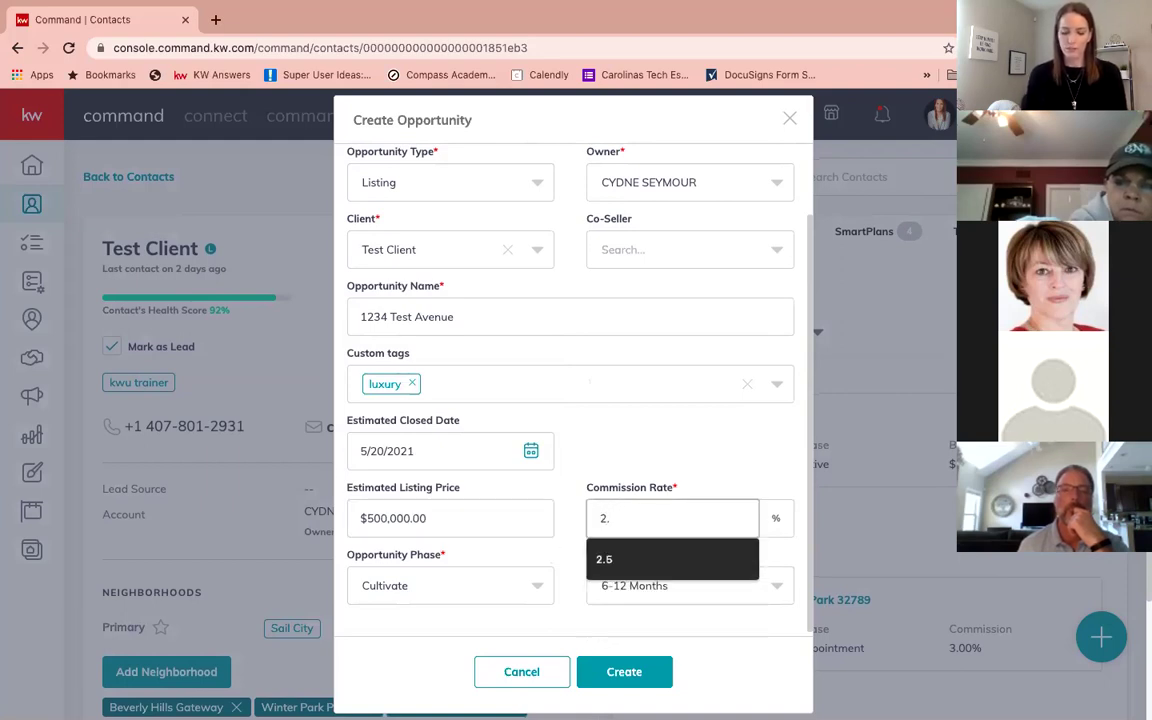
pyautogui.write('75')
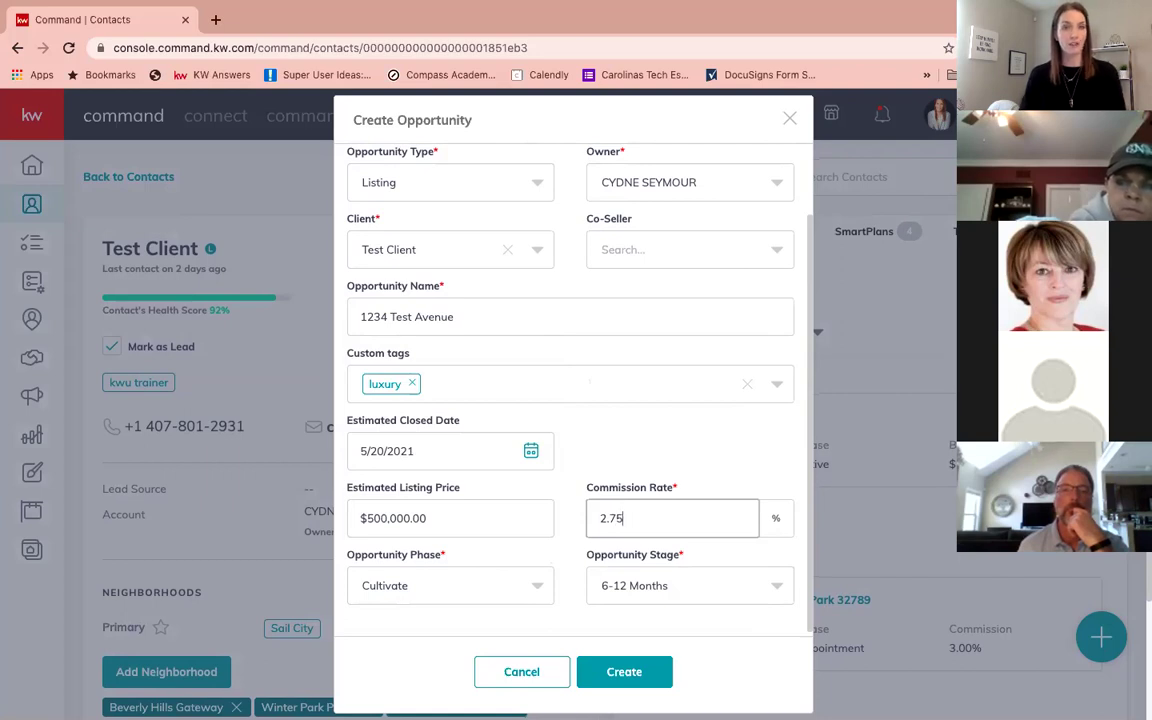
# Step: Set the opportunity phase to Appointment and the stage to Scheduled, and create the opportunity
pyautogui.scroll(-1, 573, 380)
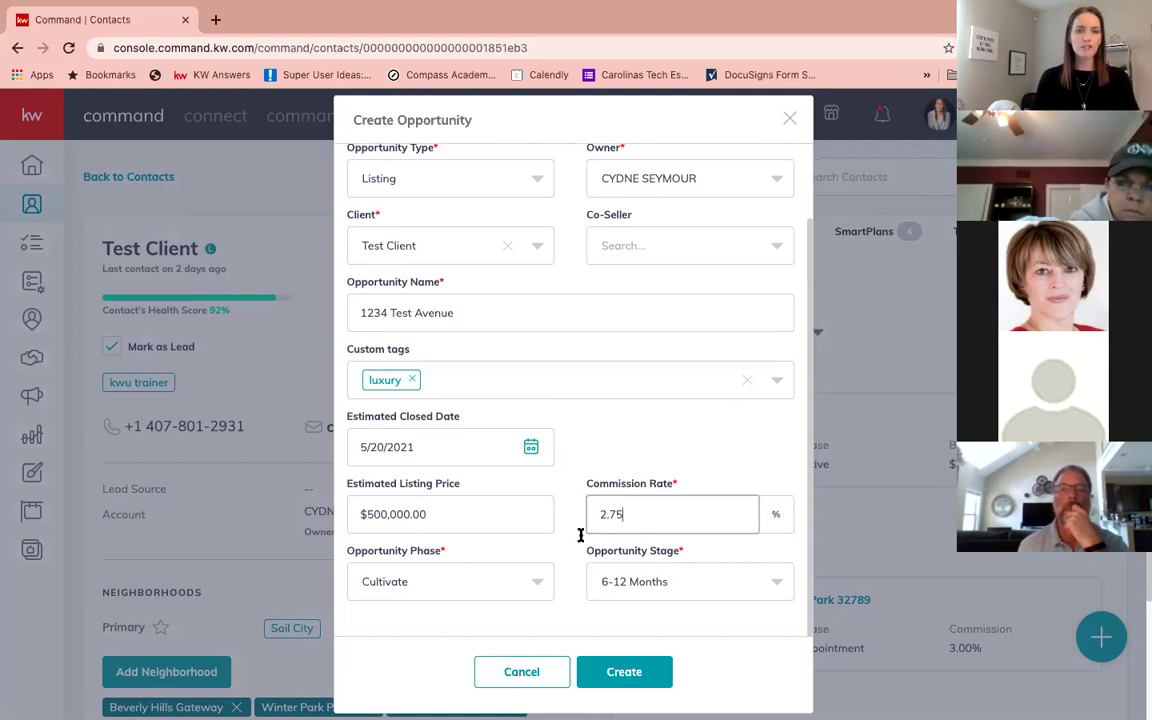
pyautogui.click(462, 588)
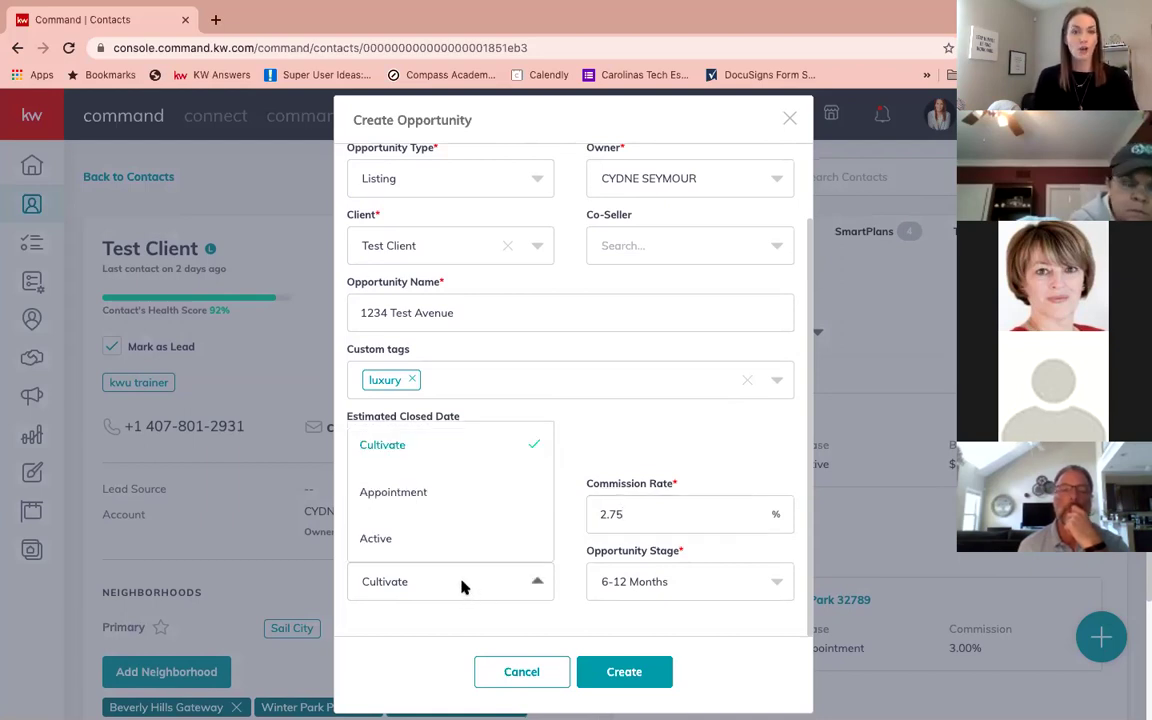
pyautogui.click(443, 510)
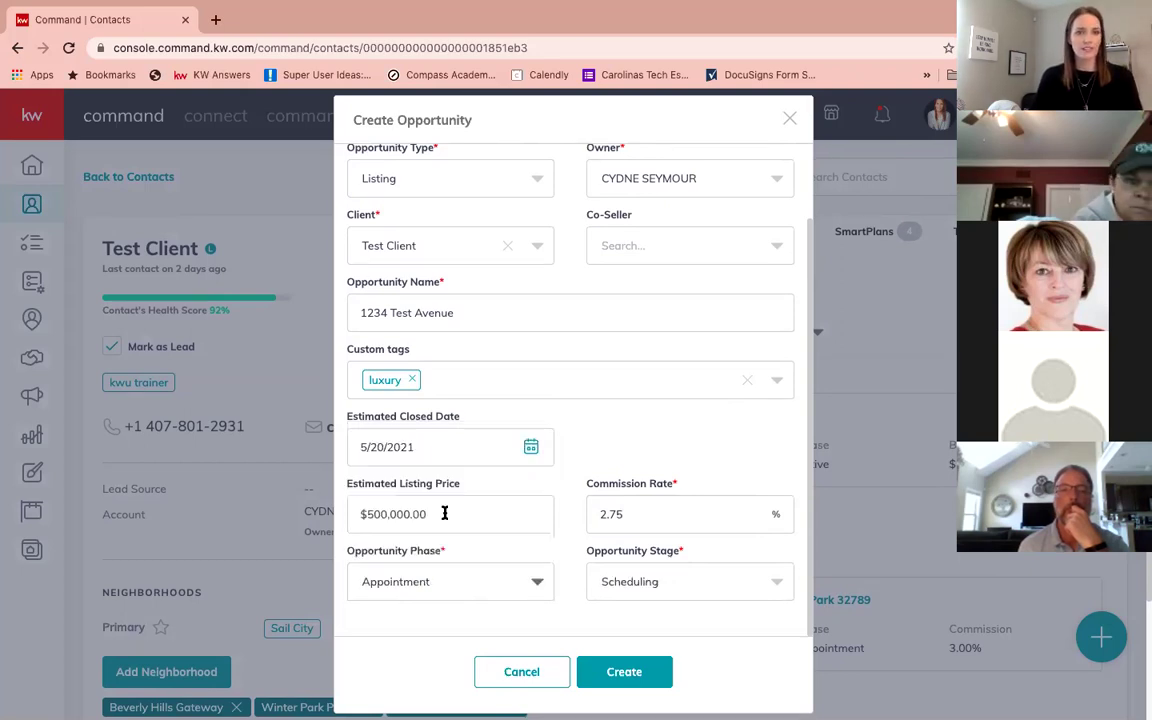
pyautogui.click(643, 591)
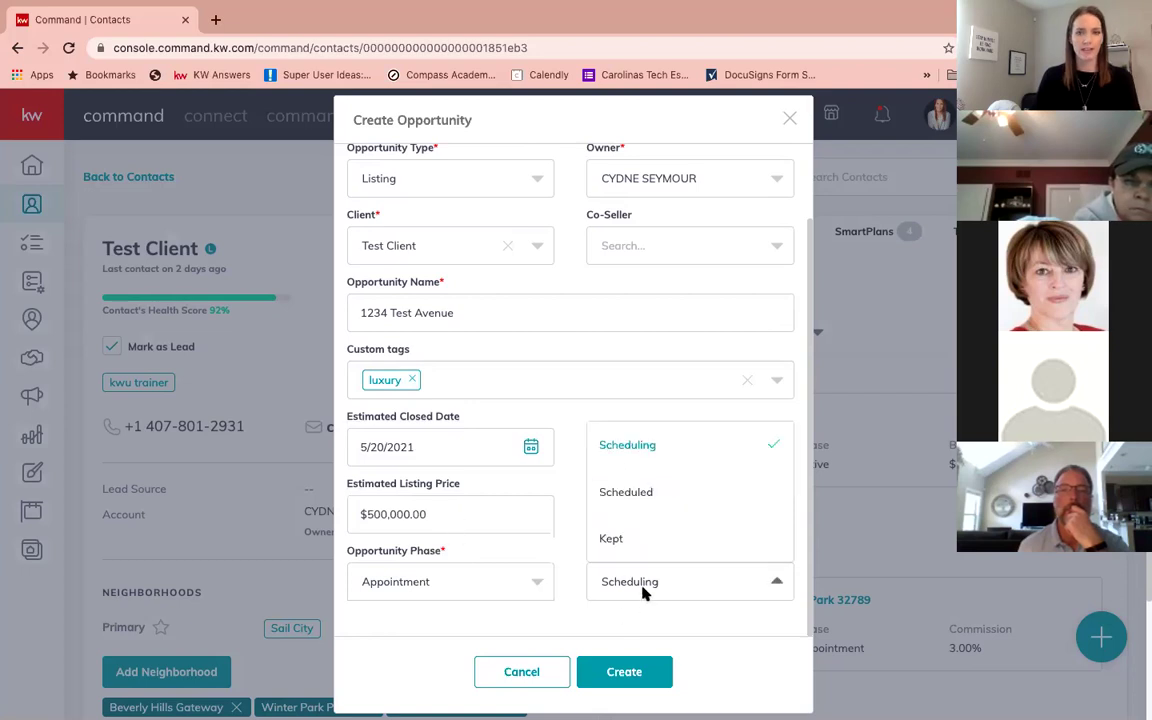
pyautogui.click(643, 492)
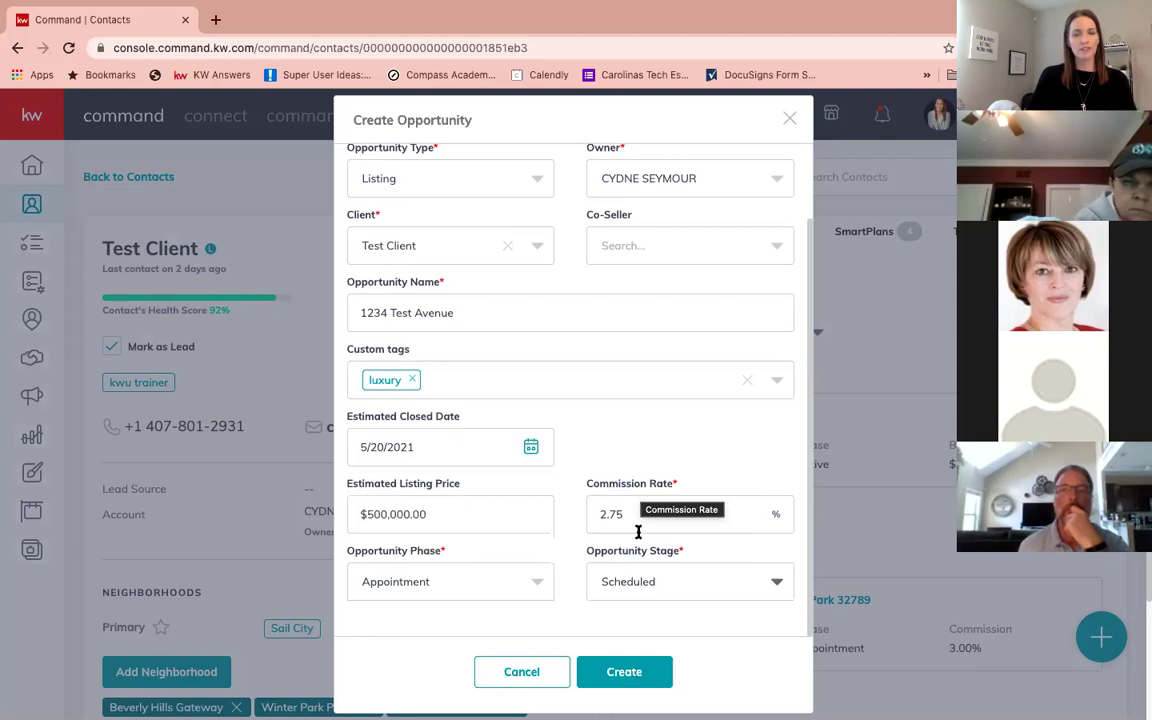
pyautogui.click(625, 673)
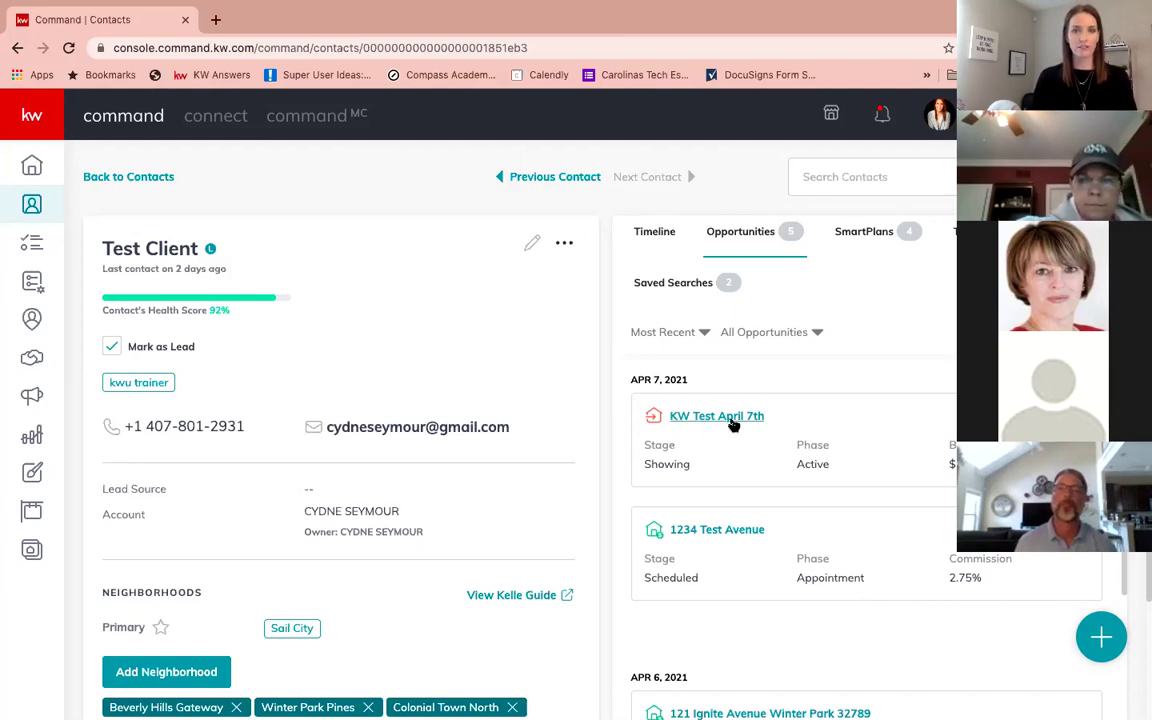
# Step: Open the newly created listing opportunity and show its documents
pyautogui.click(710, 533)
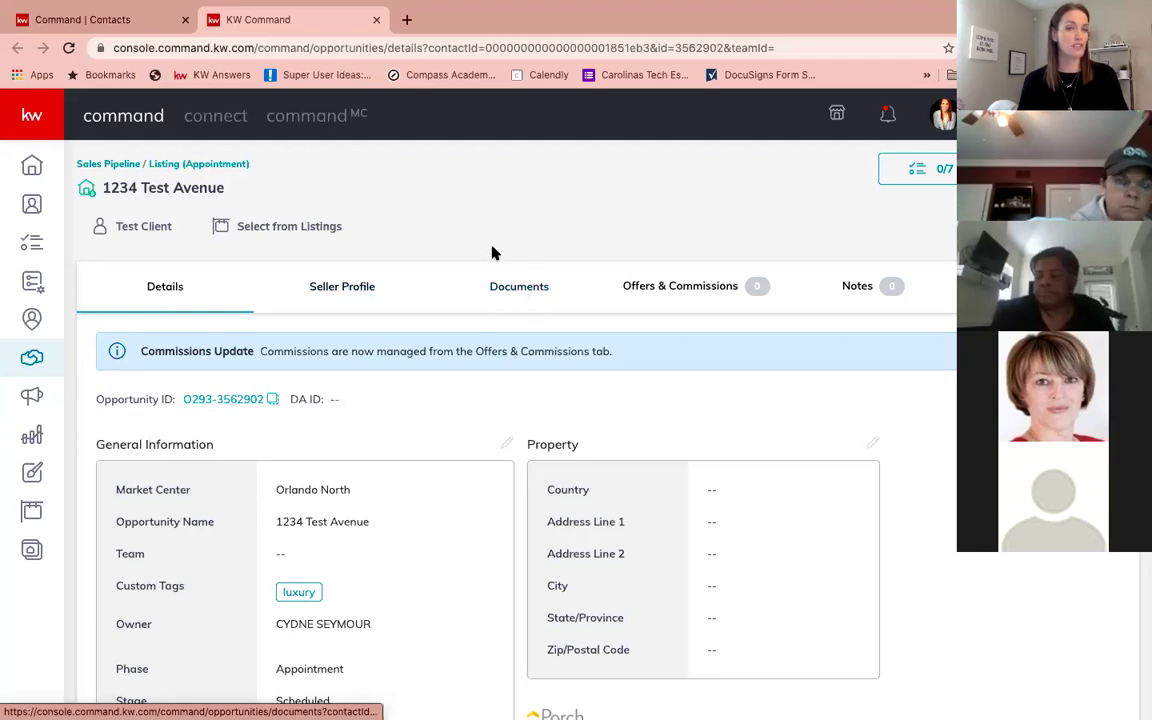
pyautogui.click(527, 292)
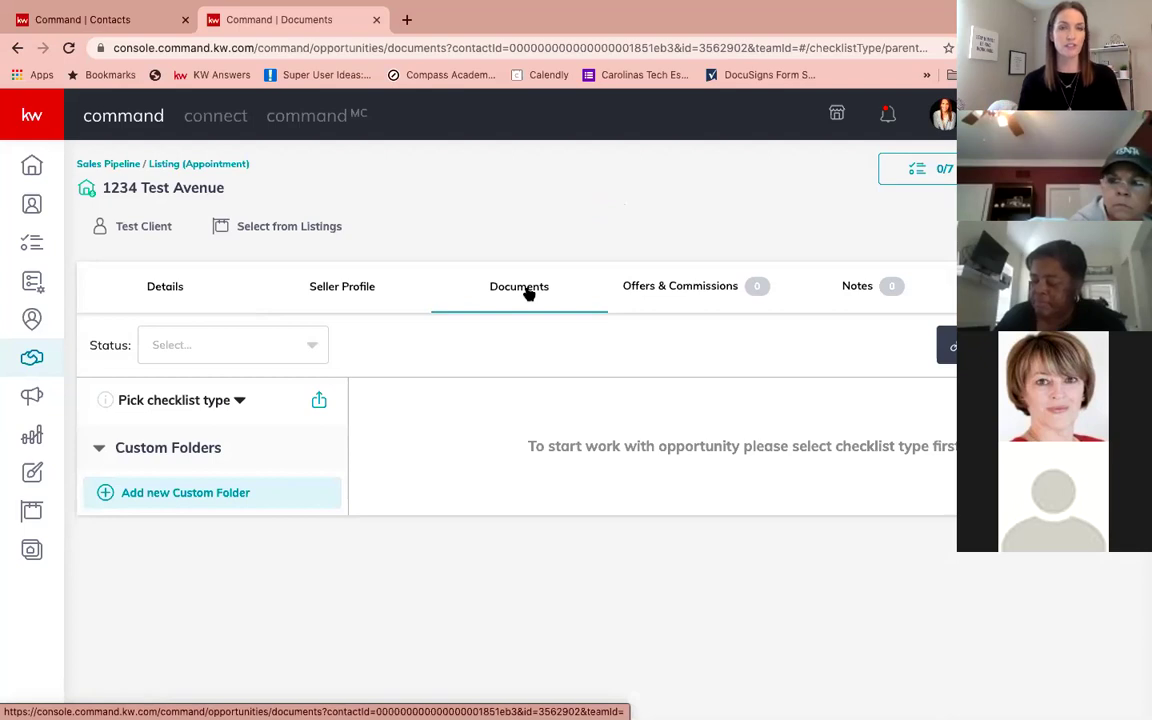
# Step: Set the opportunity's document checklist type to Residential -Not Condos/Coops/Vac Lnd
pyautogui.click(239, 400)
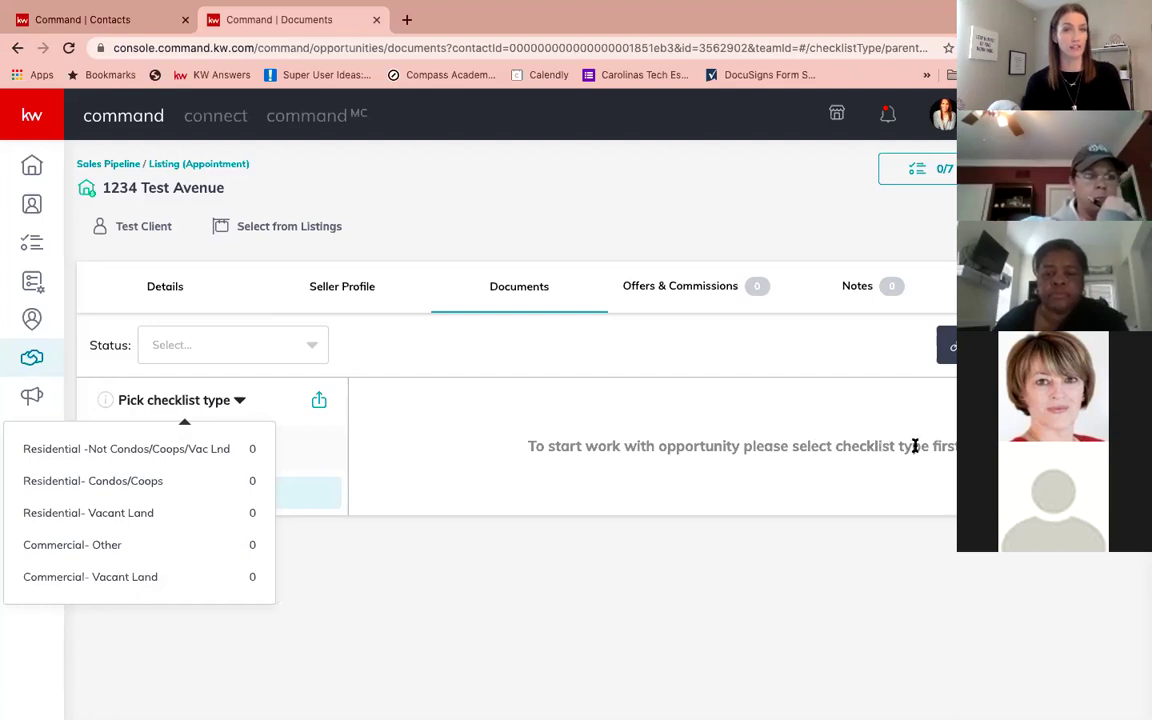
pyautogui.click(131, 455)
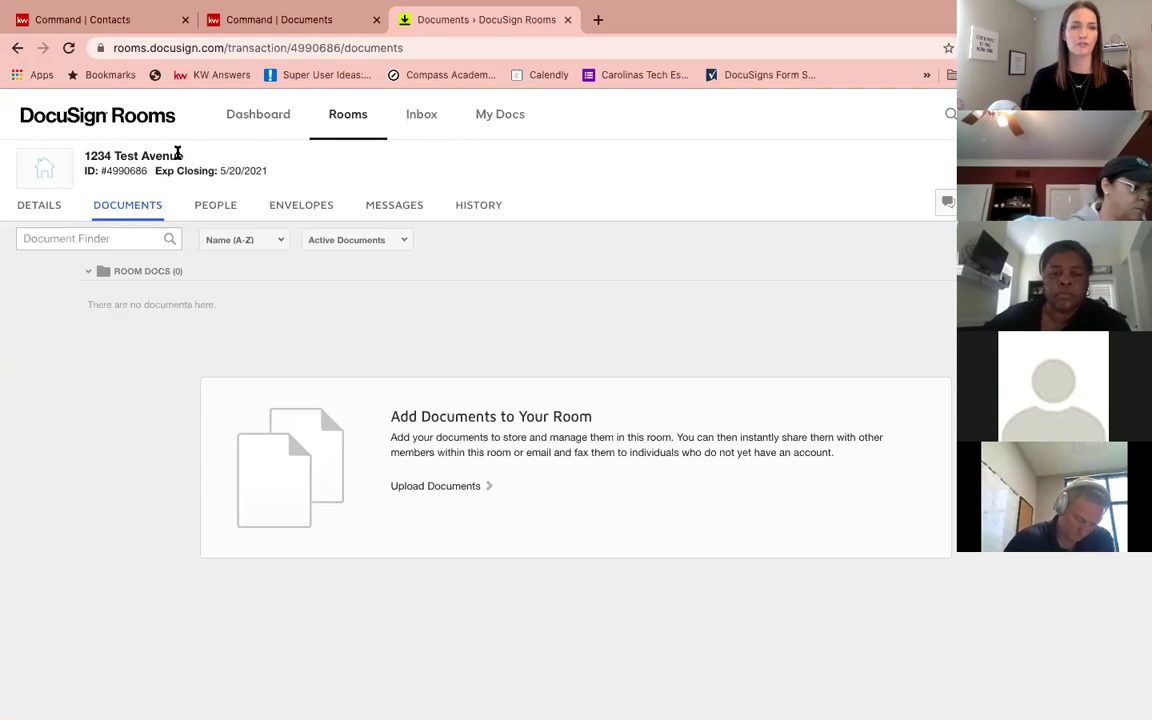
# Step: Examine the DocuSign room's documents, check the opportunity's checklist in Command, and return to the DocuSign room
pyautogui.moveTo(123, 174)
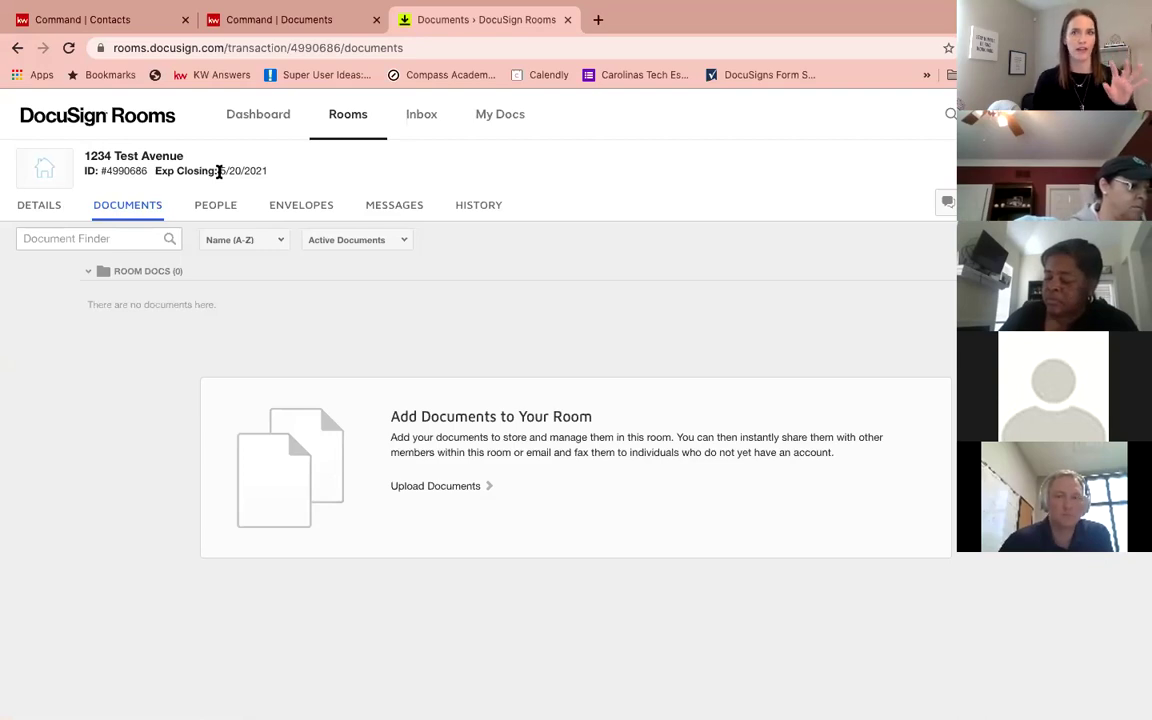
pyautogui.scroll(-1, 219, 175)
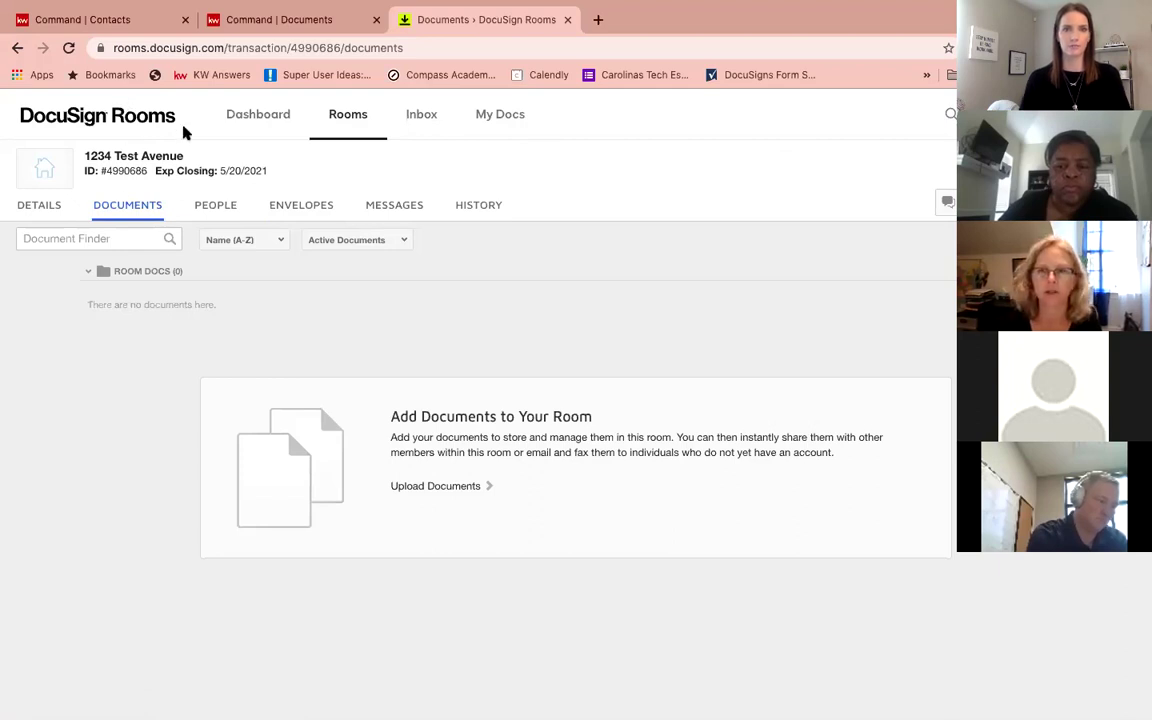
pyautogui.click(260, 19)
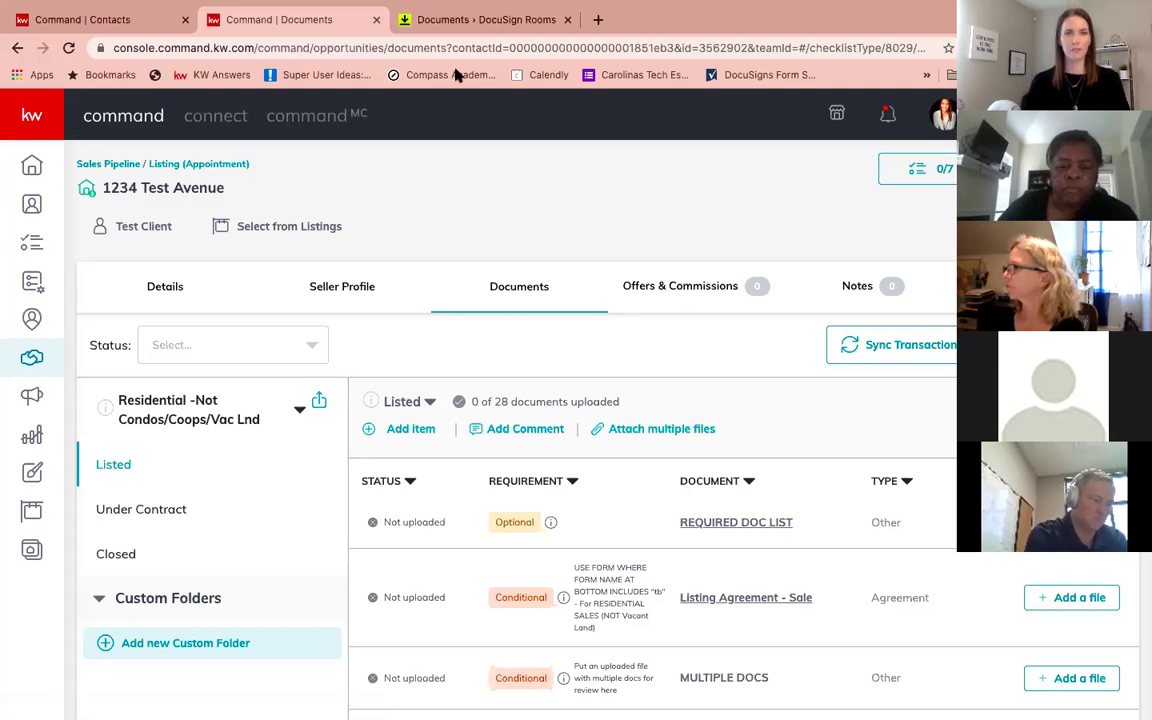
pyautogui.click(485, 20)
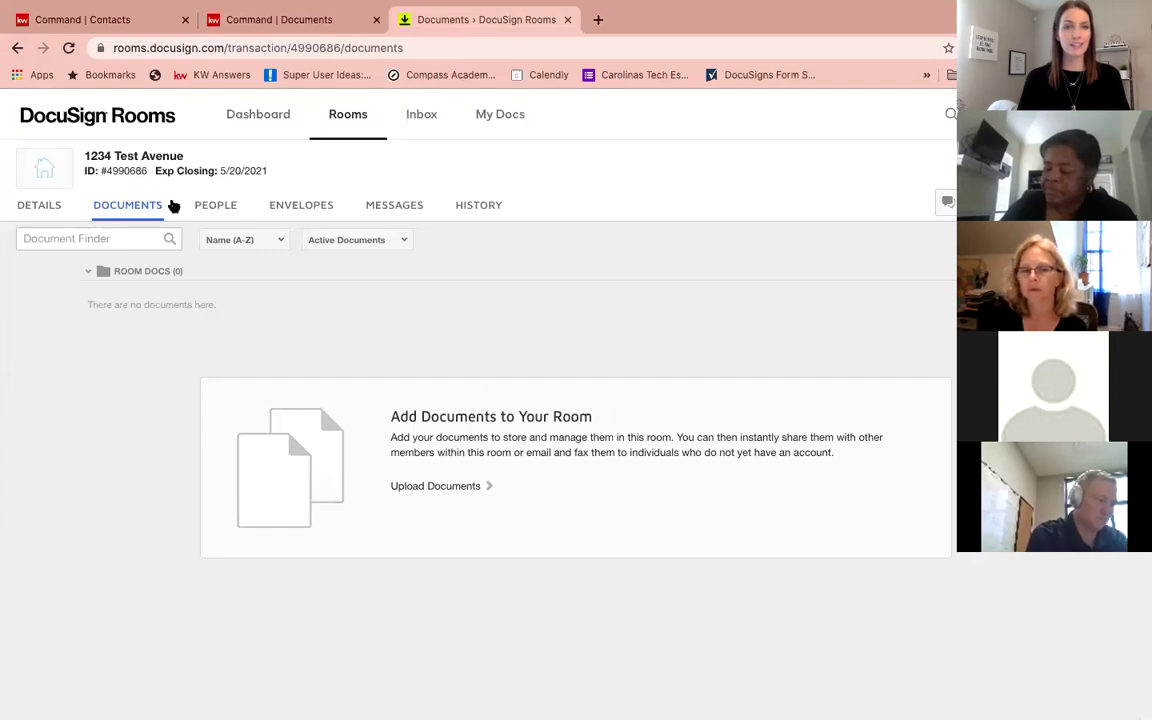
# Step: Open the room's details and review the room information and the Seller 1 contact fields
pyautogui.click(40, 206)
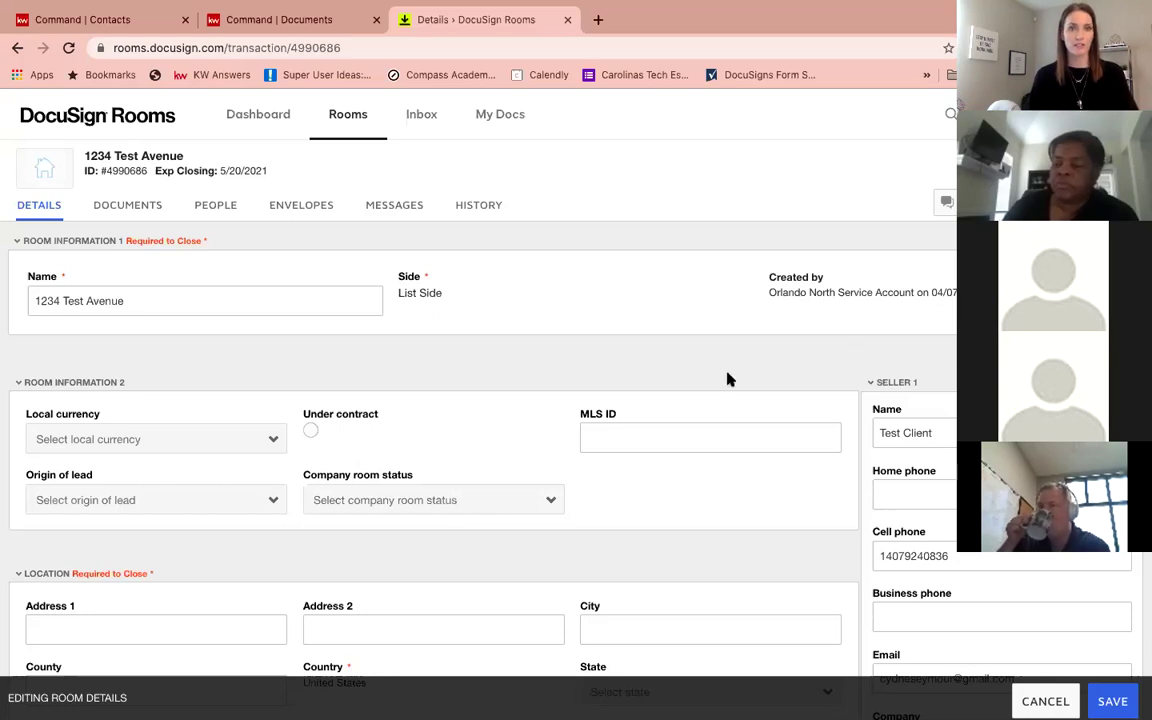
pyautogui.scroll(-1, 725, 378)
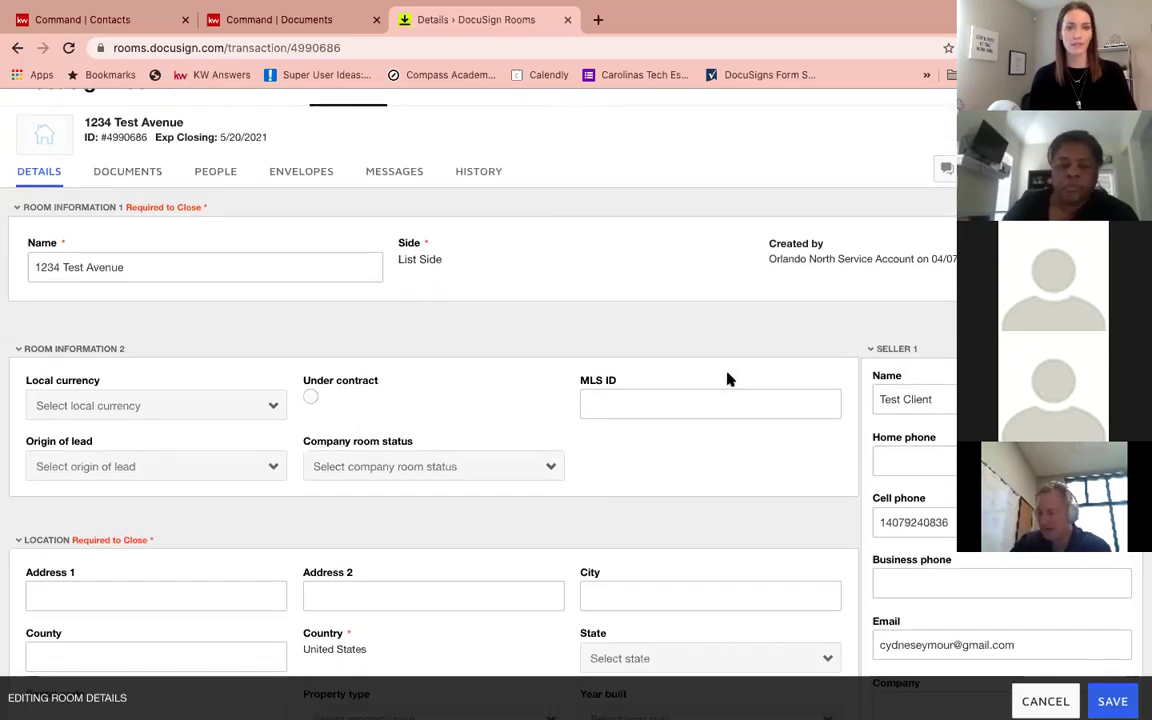
pyautogui.scroll(-1, 728, 379)
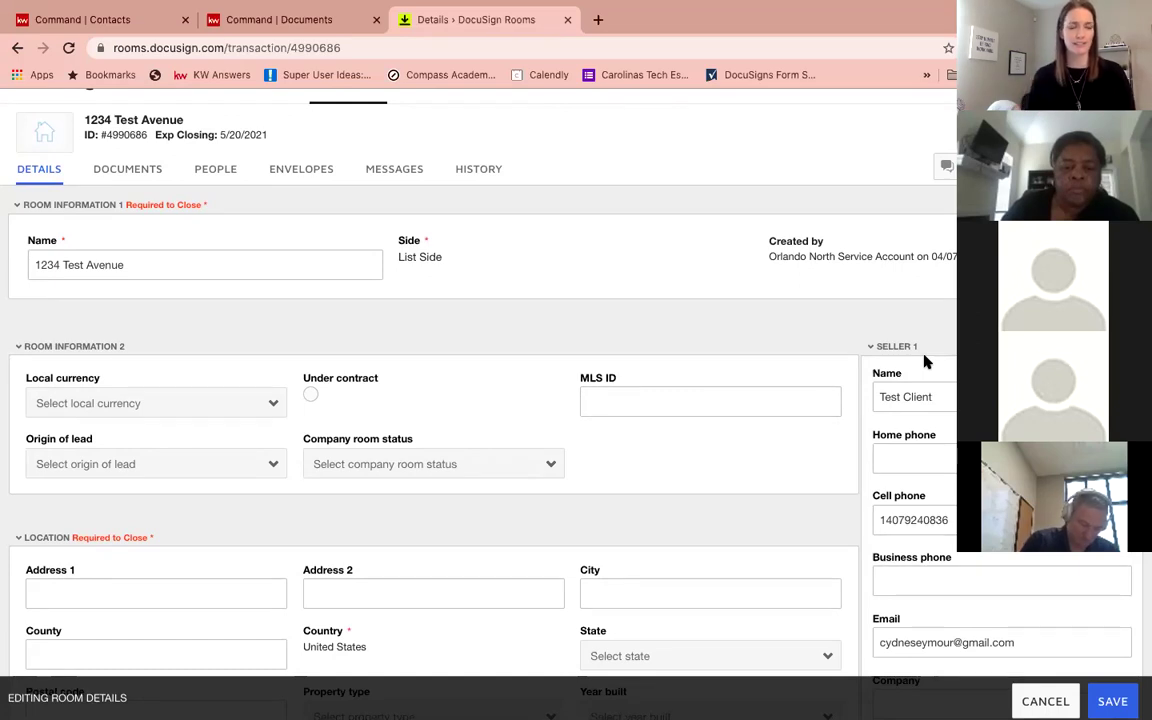
pyautogui.scroll(-1, 926, 362)
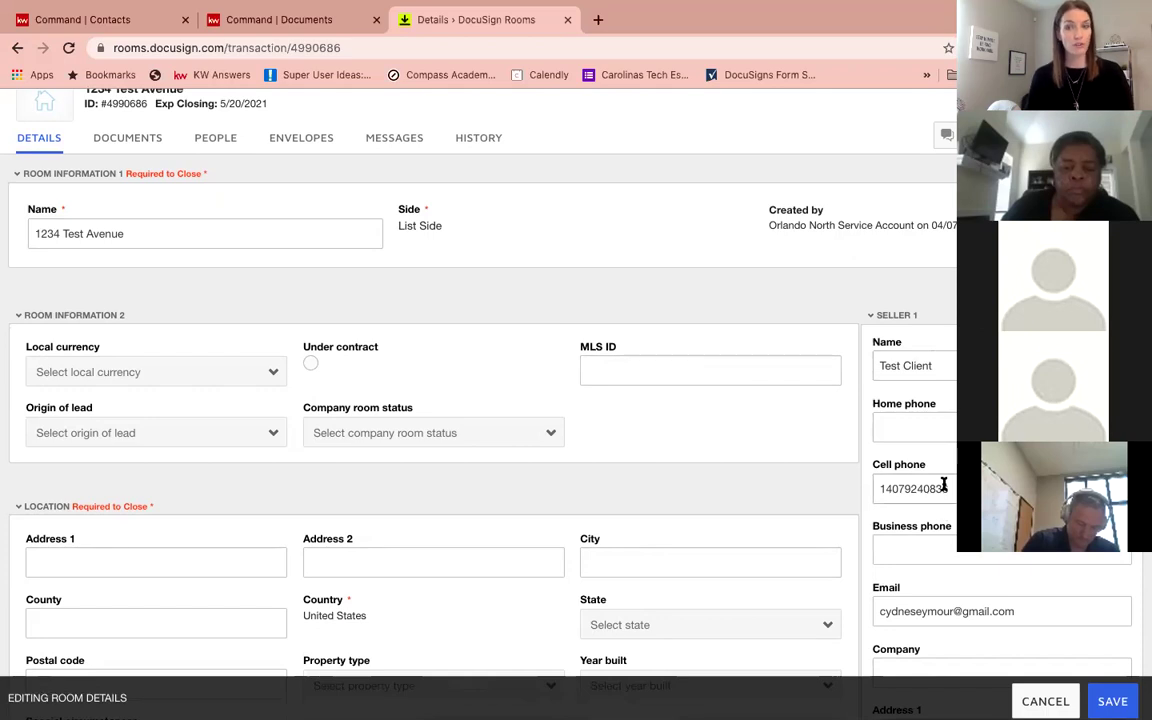
pyautogui.scroll(-1, 944, 484)
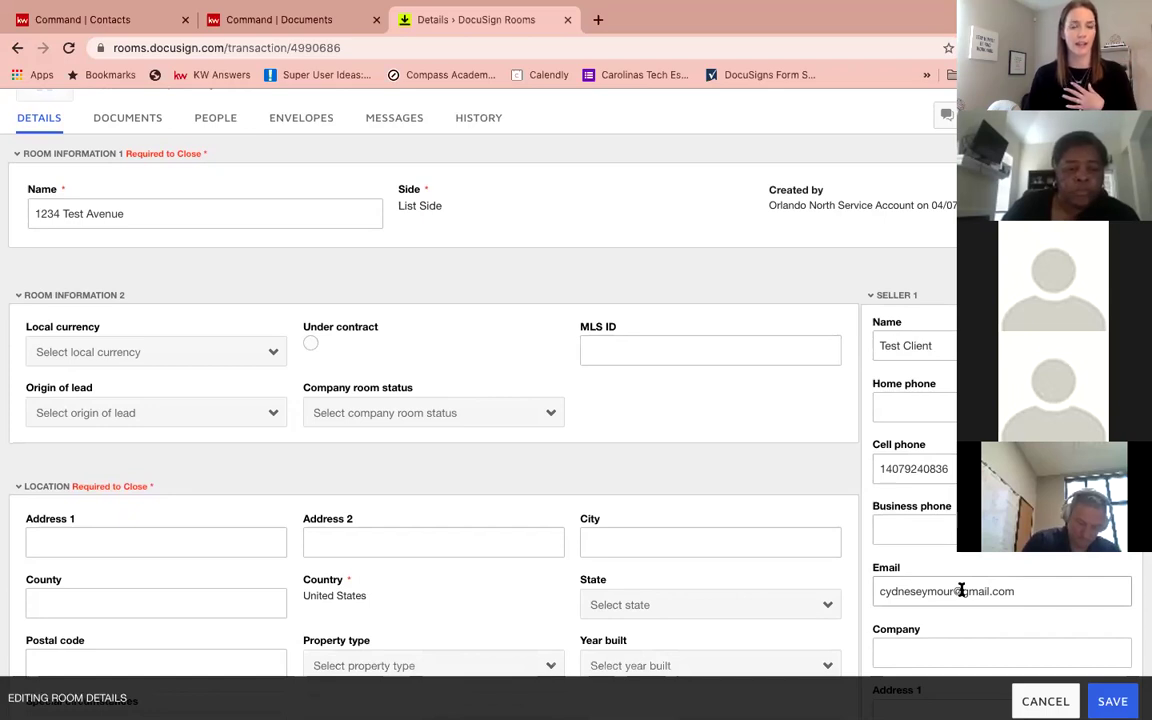
# Step: Enter the property's street address and set the city to Charlotte in the room's location details
pyautogui.scroll(-3, 722, 548)
pyautogui.click(134, 431)
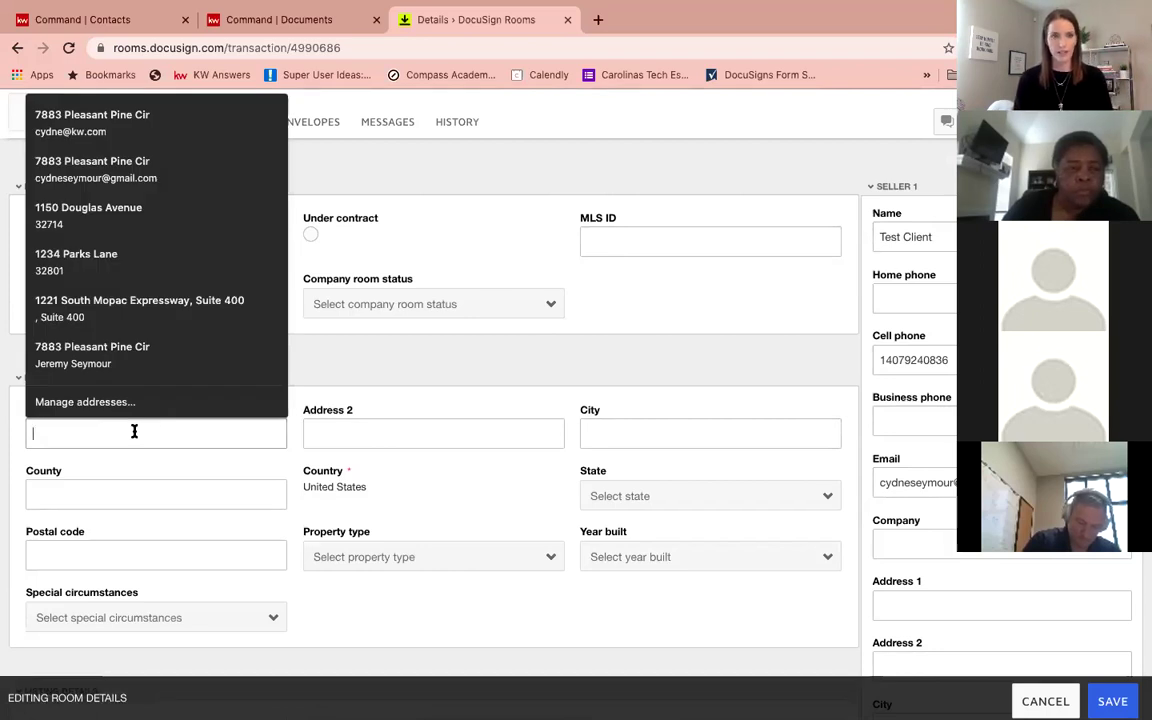
pyautogui.write('12')
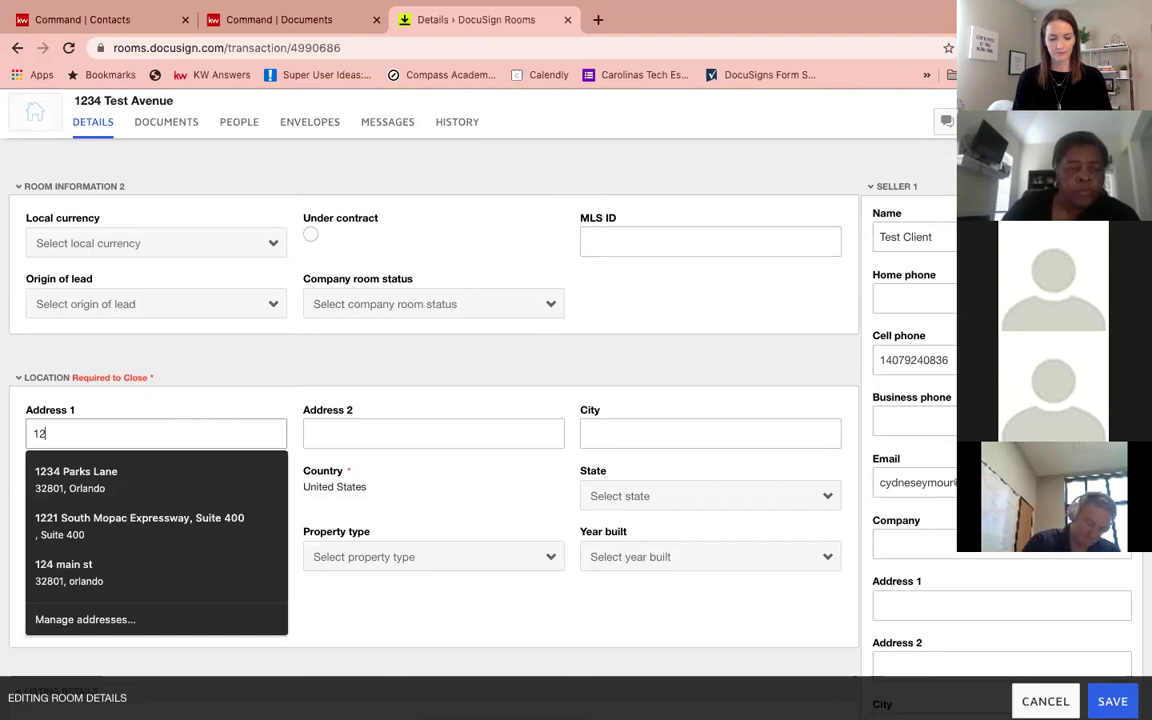
pyautogui.write('34 Te')
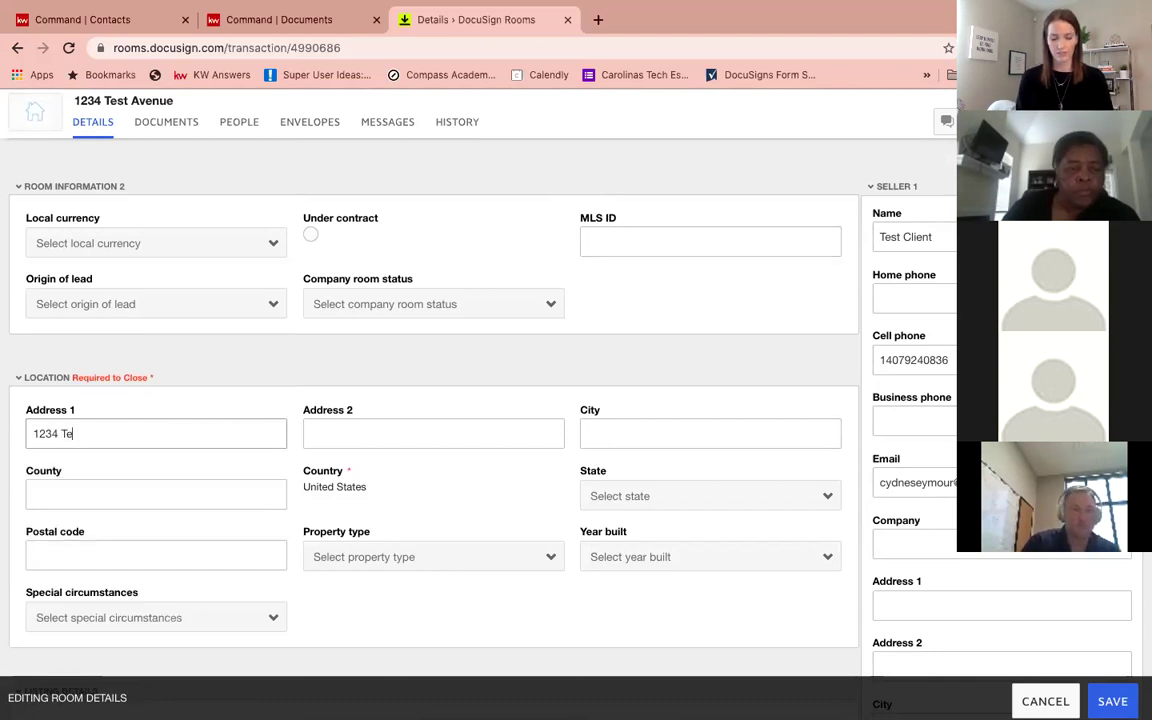
pyautogui.write('st Room')
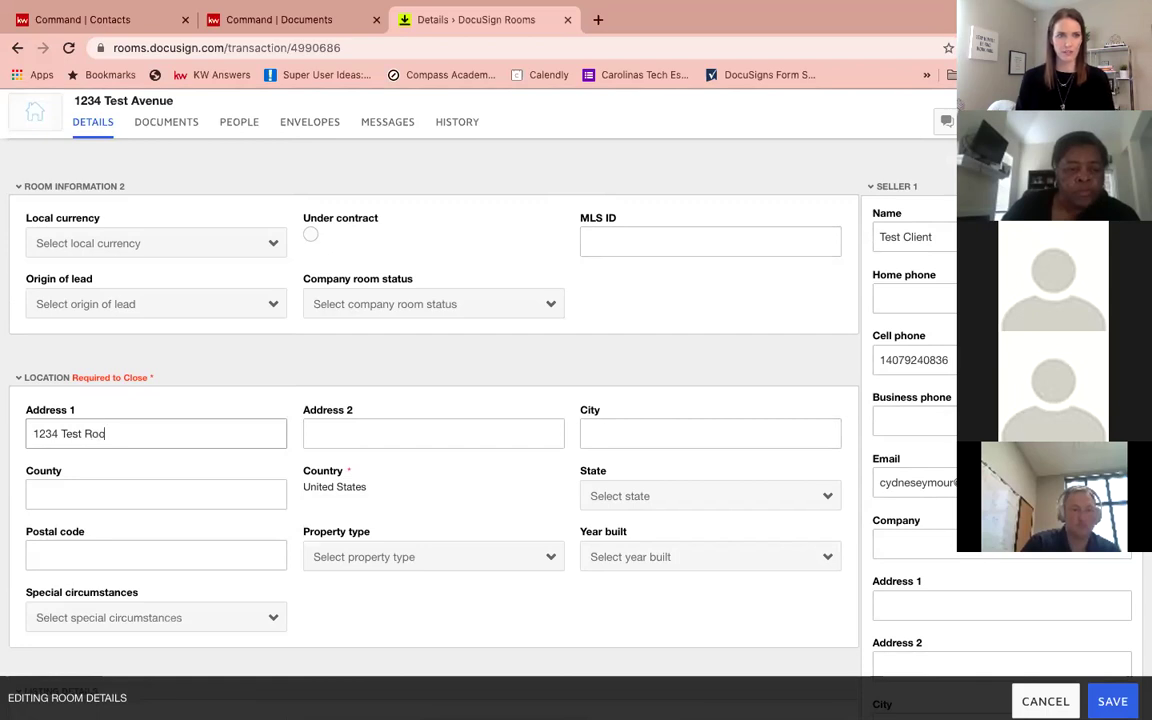
pyautogui.click(614, 429)
pyautogui.write('Charlotte')
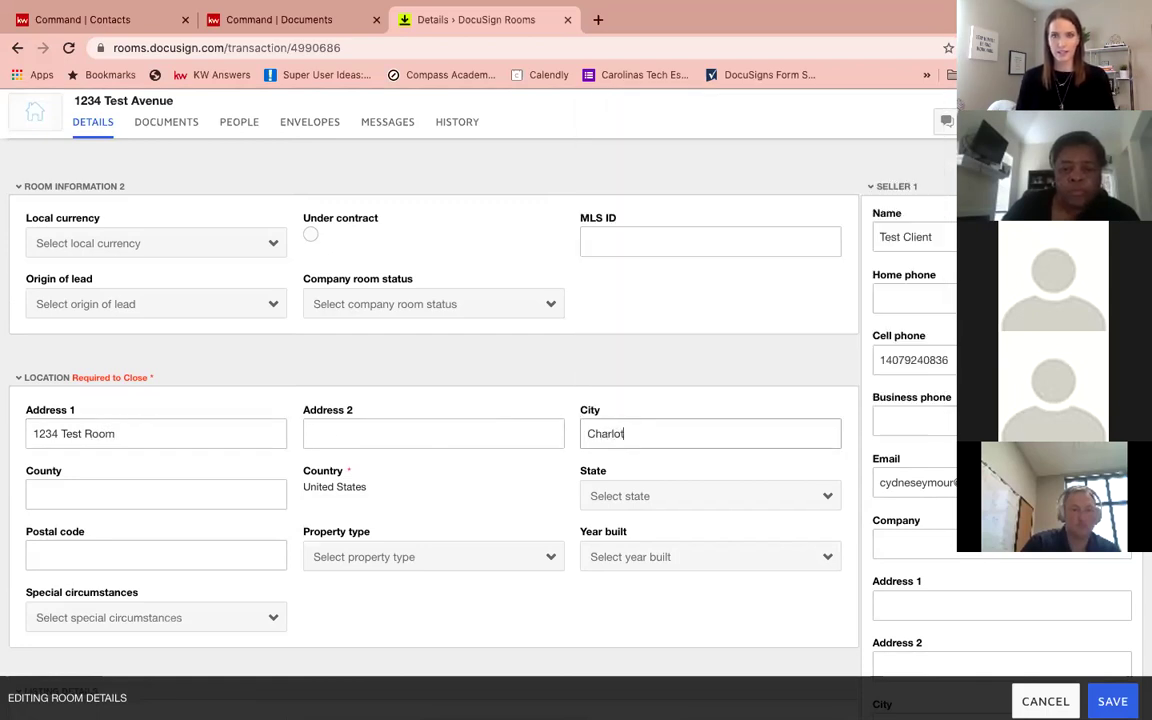
# Step: Set the property's state to North Carolina and enter its postal code
pyautogui.click(684, 497)
pyautogui.scroll(-5, 675, 588)
pyautogui.scroll(-5, 675, 590)
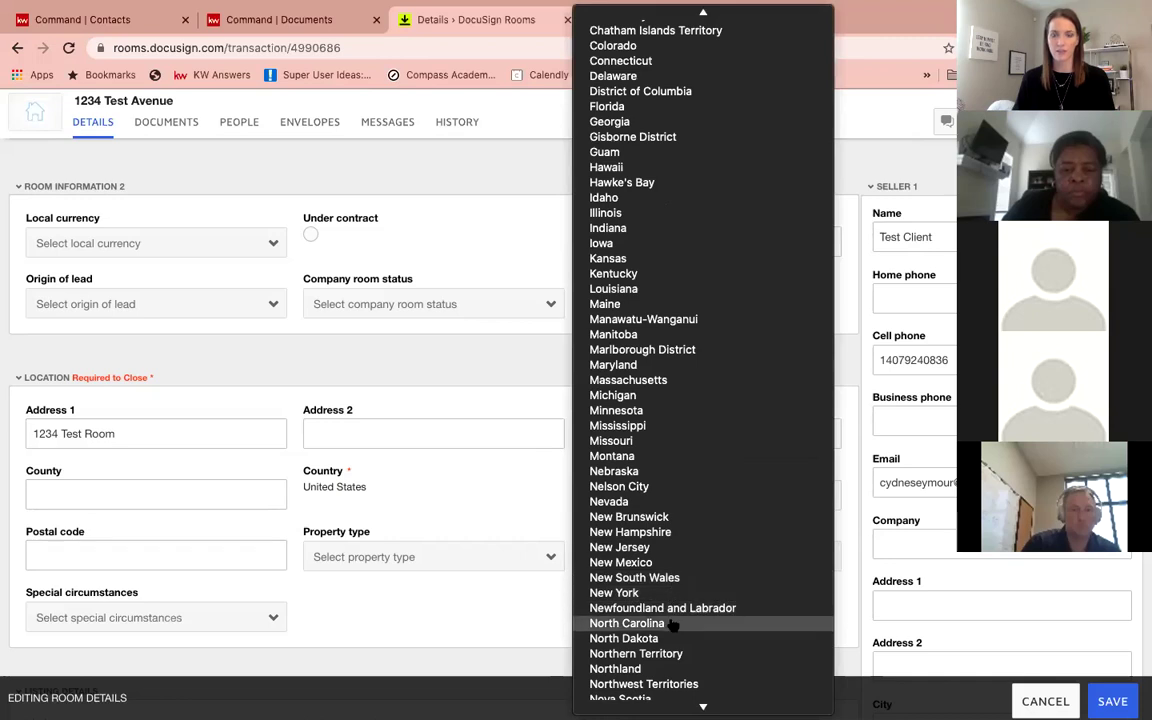
pyautogui.click(665, 623)
pyautogui.click(171, 557)
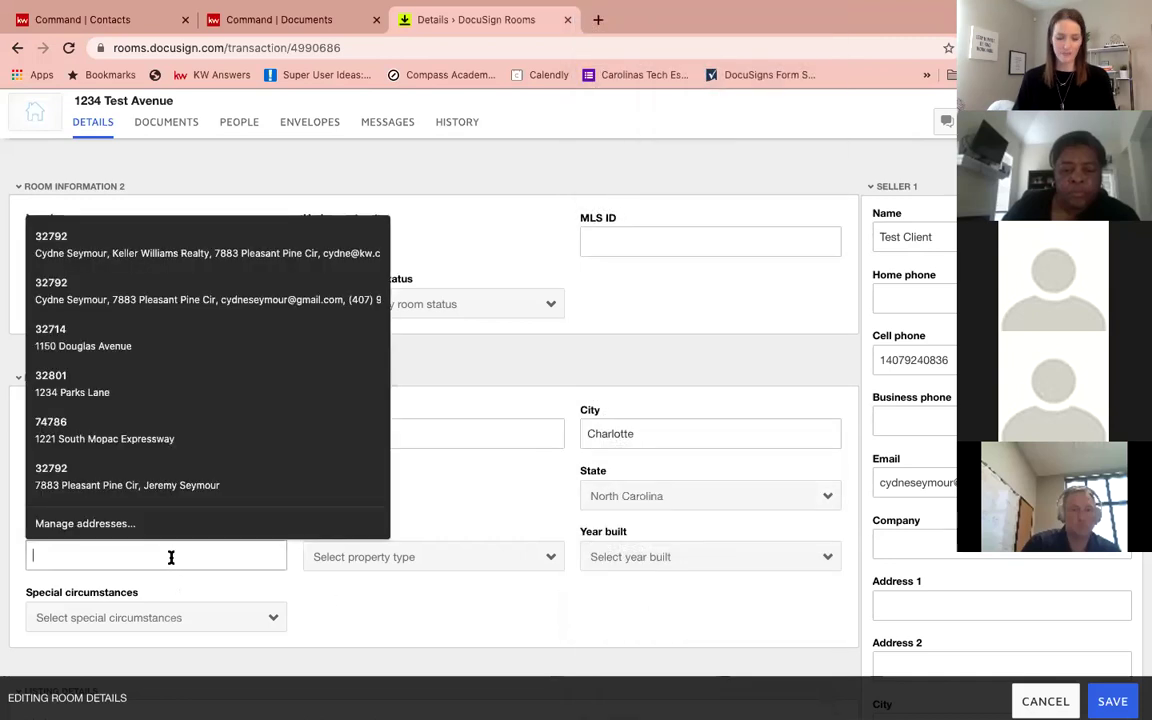
pyautogui.write('12345')
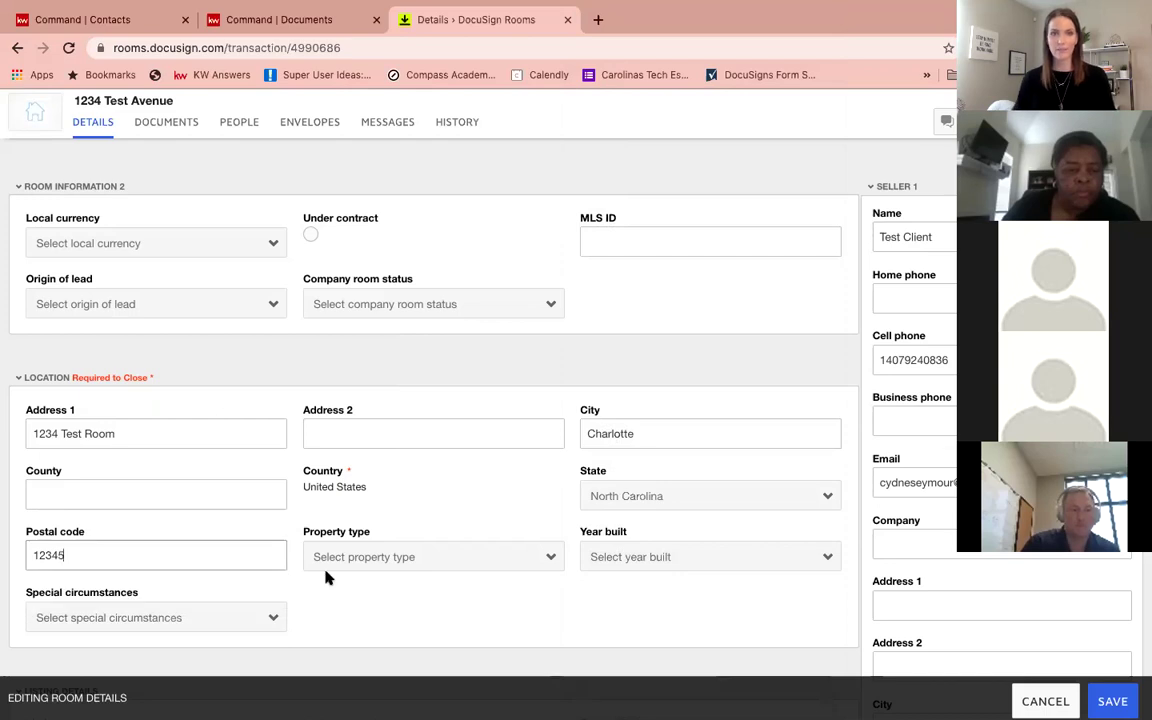
# Step: Look over the available property type options in the location details without choosing one
pyautogui.scroll(-1, 324, 576)
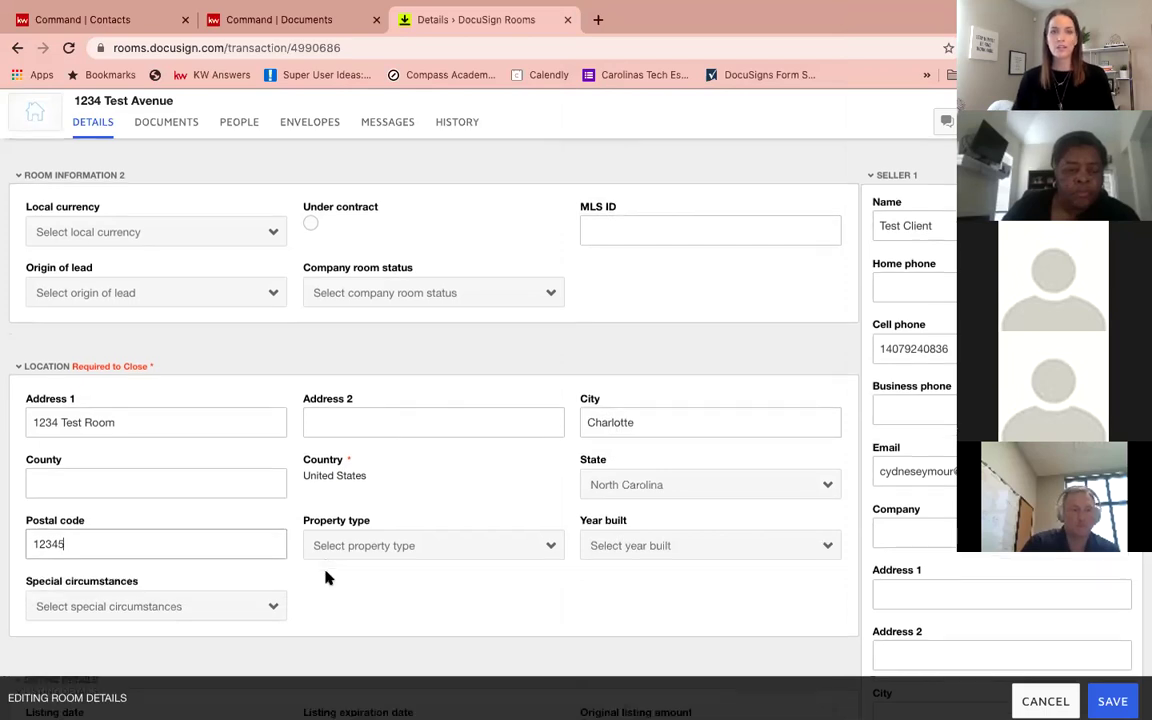
pyautogui.click(349, 518)
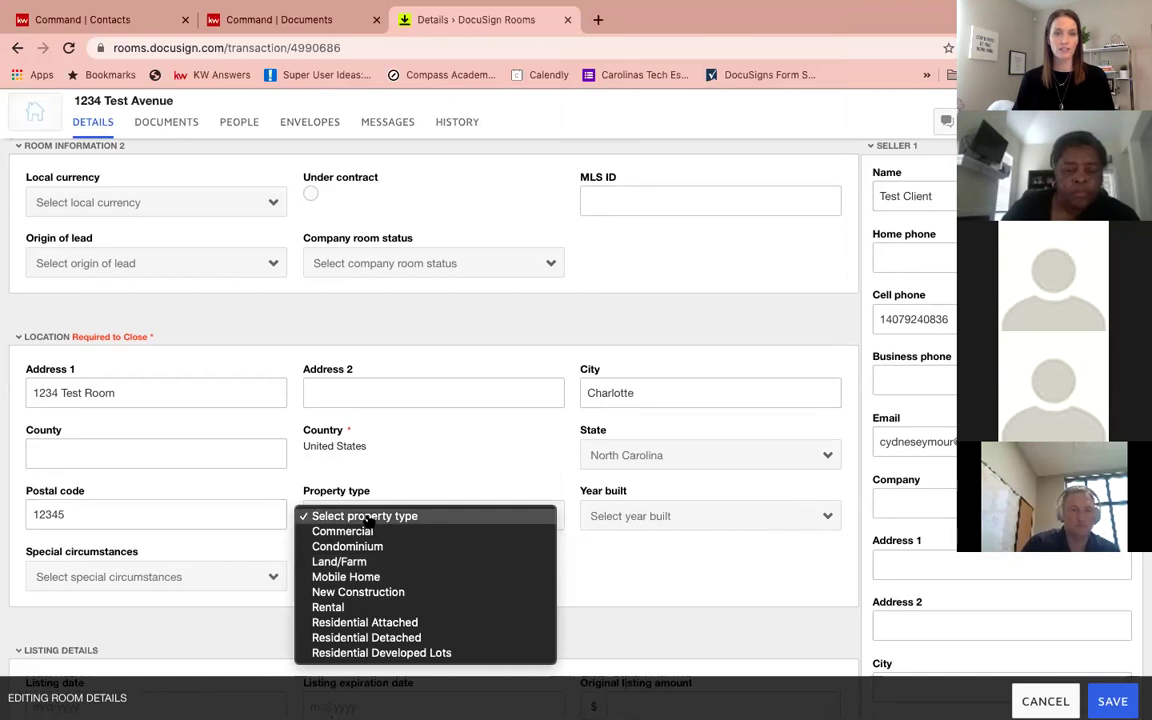
pyautogui.click(283, 532)
# Step: Set the listing date to 4/7/2021 and the listing expiration date to 4/30/2021
pyautogui.scroll(-3, 285, 537)
pyautogui.scroll(-6, 285, 537)
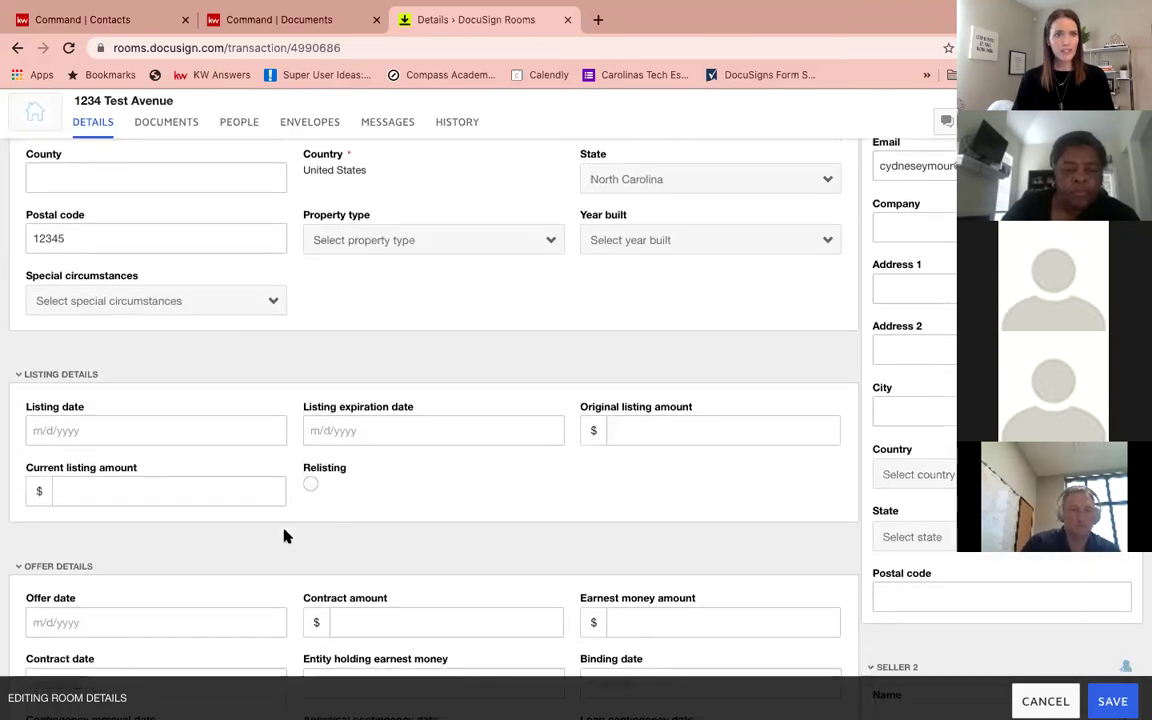
pyautogui.click(108, 347)
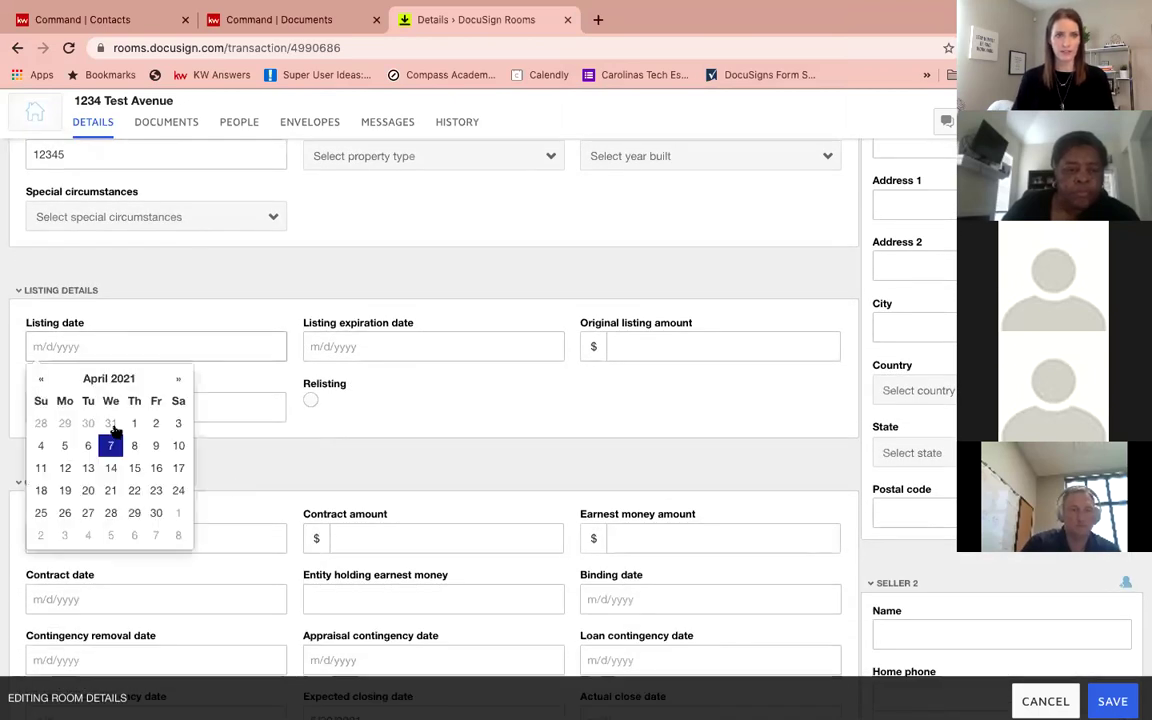
pyautogui.click(110, 445)
pyautogui.click(380, 350)
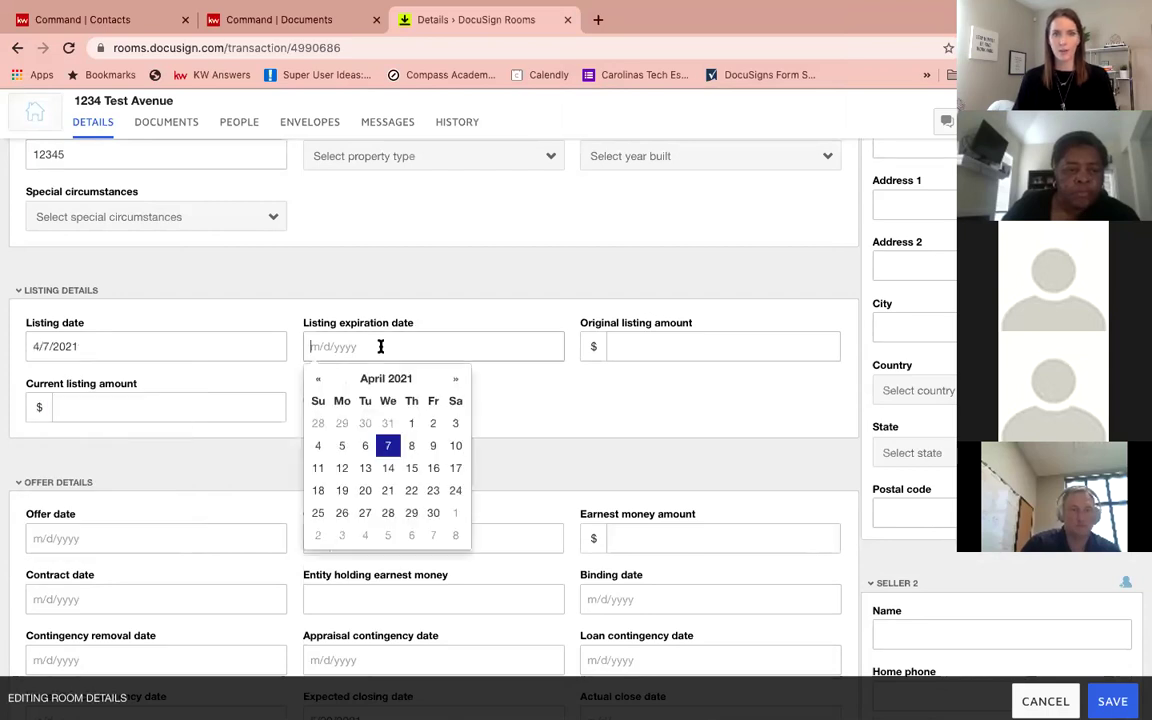
pyautogui.click(433, 514)
# Step: Set the original listing amount to $500000 in the listing details
pyautogui.click(655, 346)
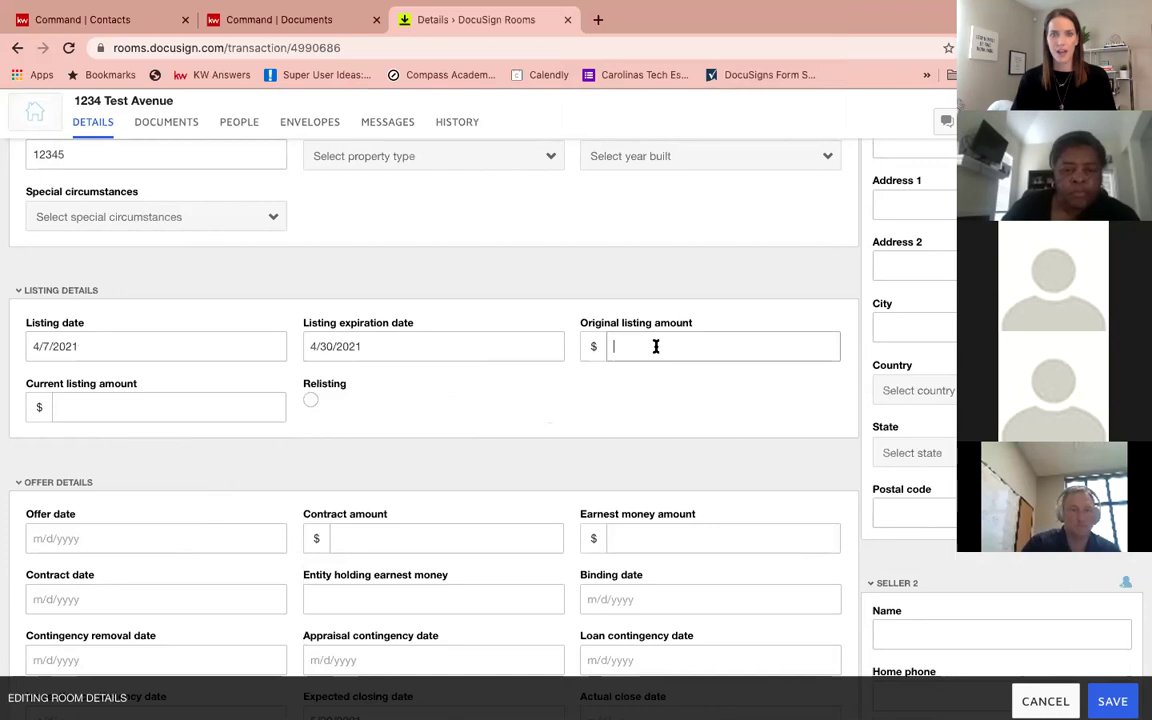
pyautogui.write('500')
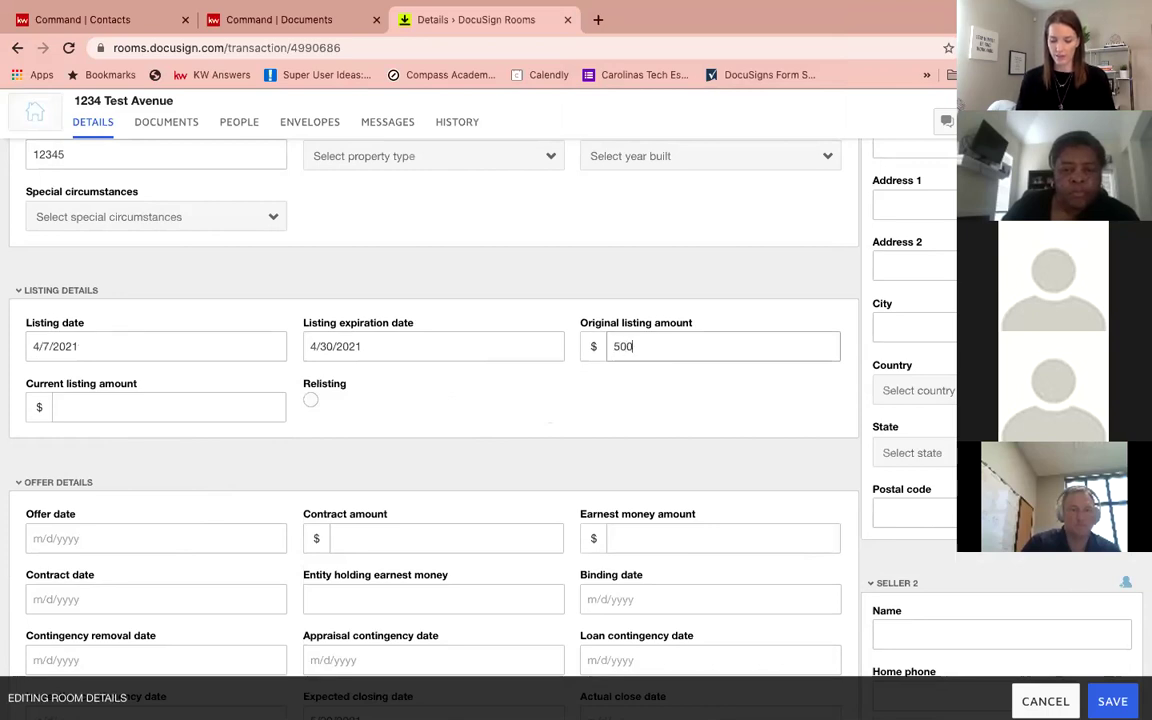
pyautogui.write('000')
# Step: Review the remaining room details, including offer, second seller, closing, commission, listing agent and property fields
pyautogui.scroll(-1, 560, 390)
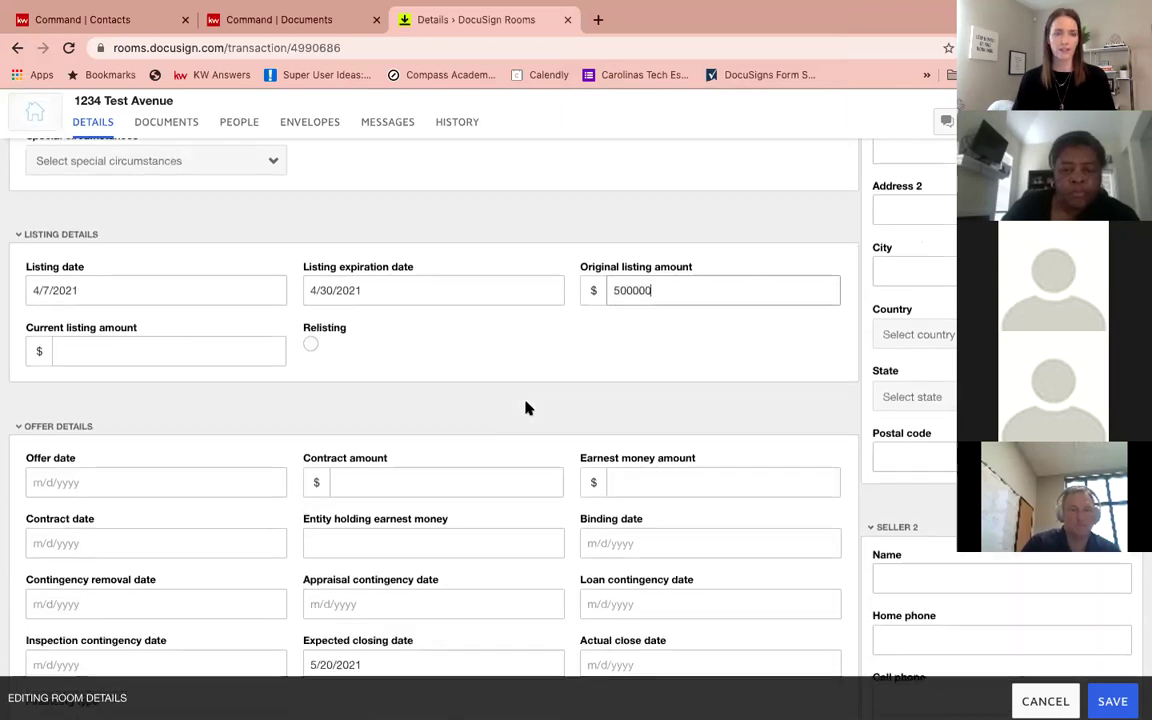
pyautogui.scroll(-1, 253, 398)
pyautogui.scroll(-1, 253, 398)
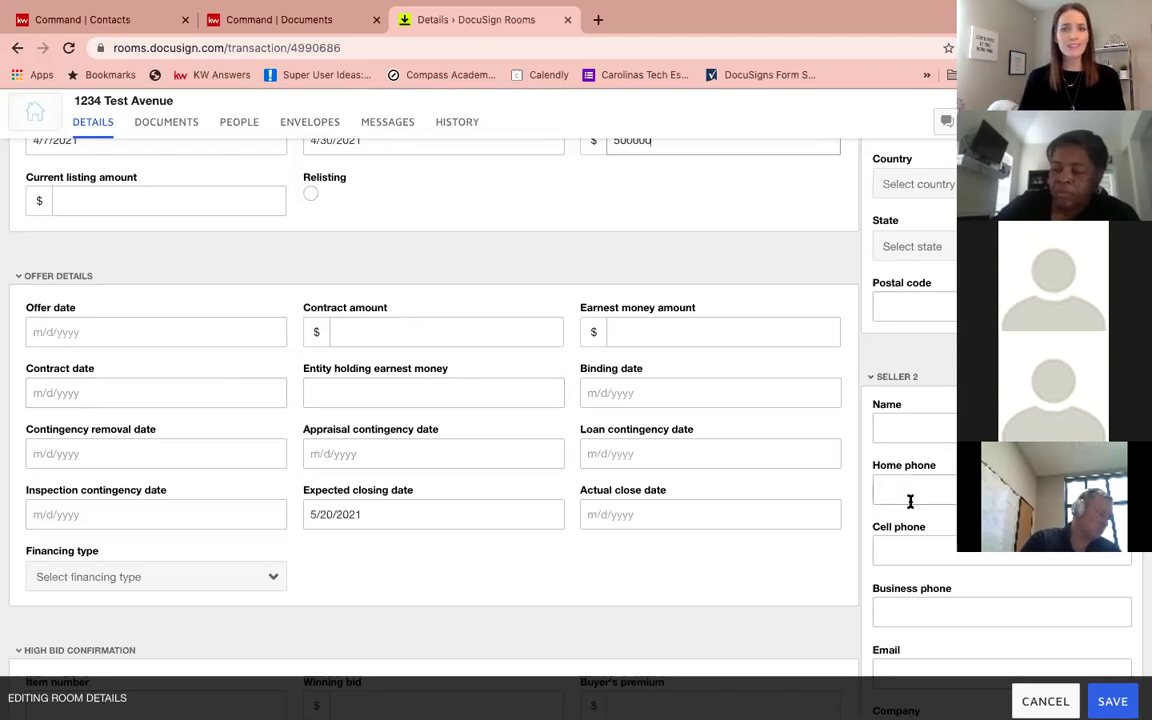
pyautogui.scroll(-1, 910, 502)
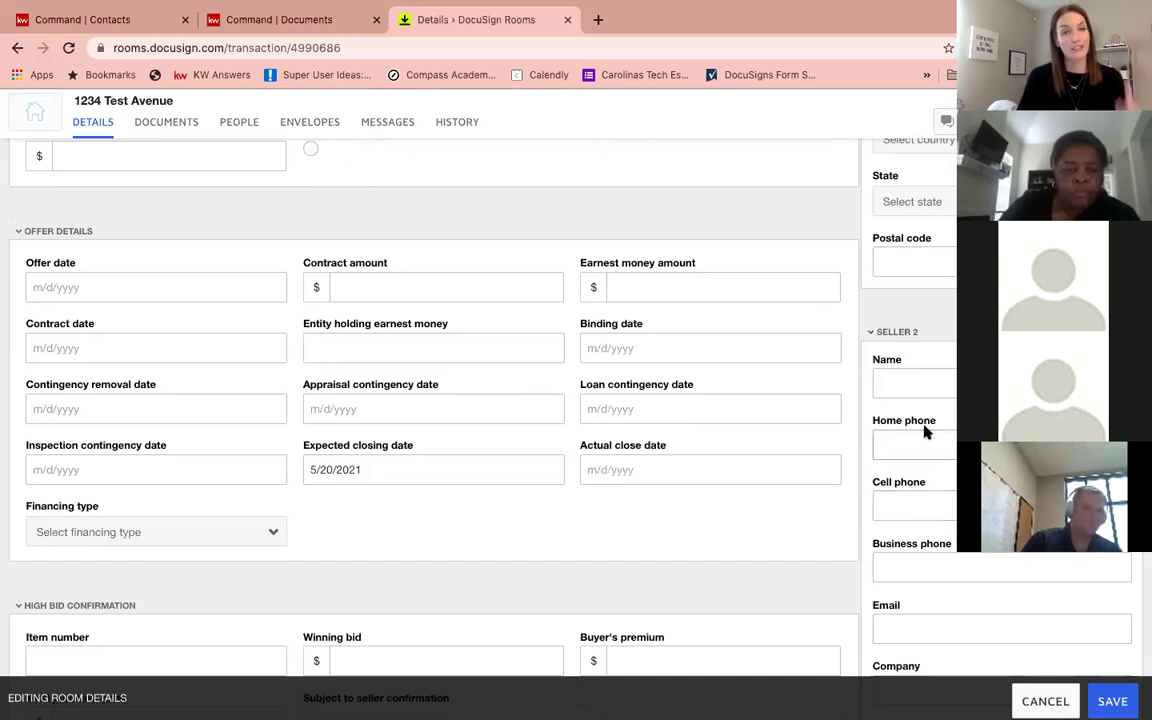
pyautogui.scroll(-1, 926, 400)
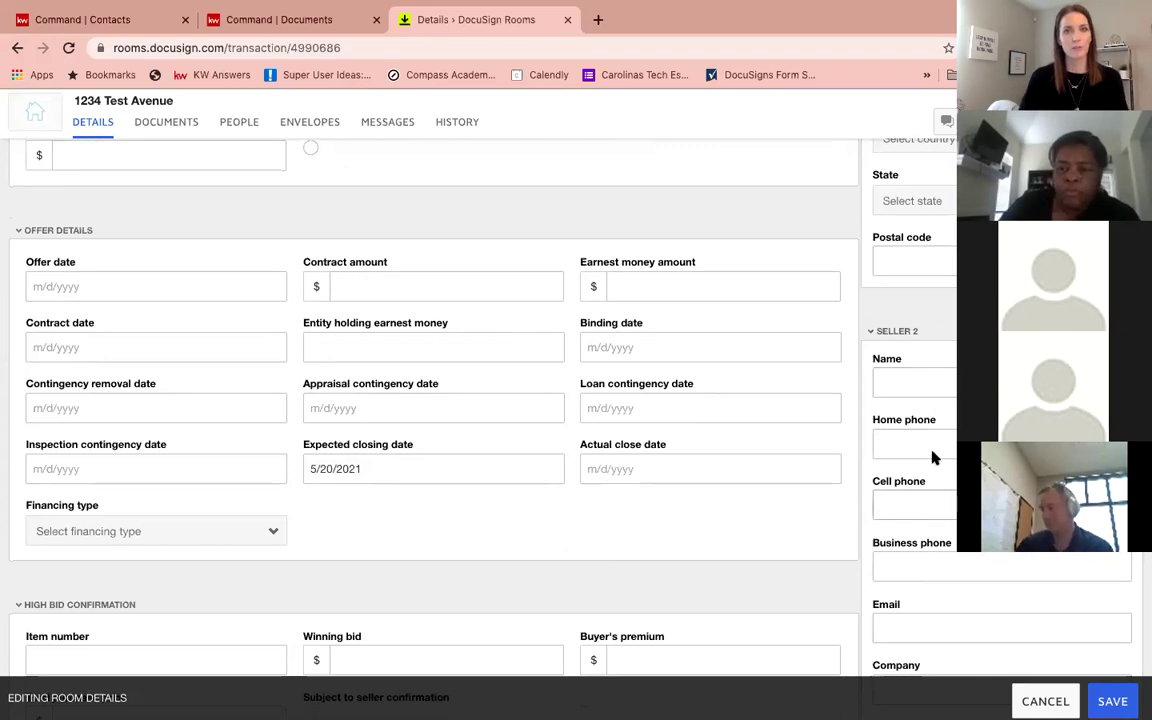
pyautogui.scroll(-5, 622, 537)
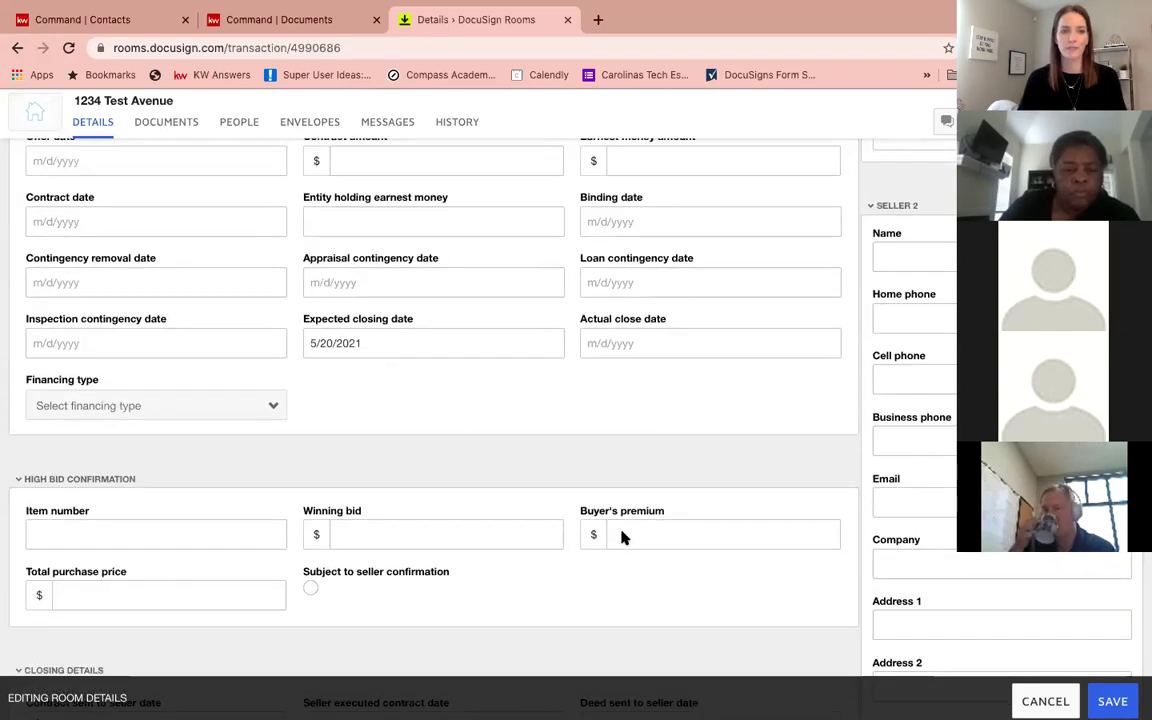
pyautogui.scroll(-4, 622, 534)
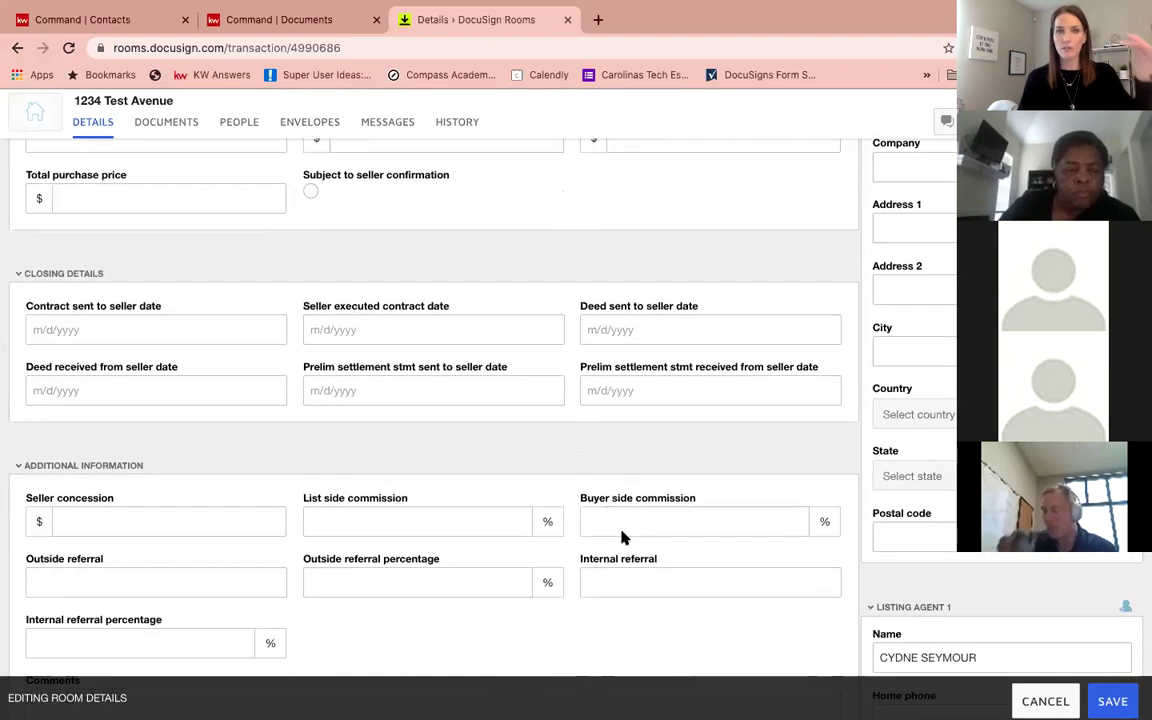
pyautogui.scroll(-6, 622, 534)
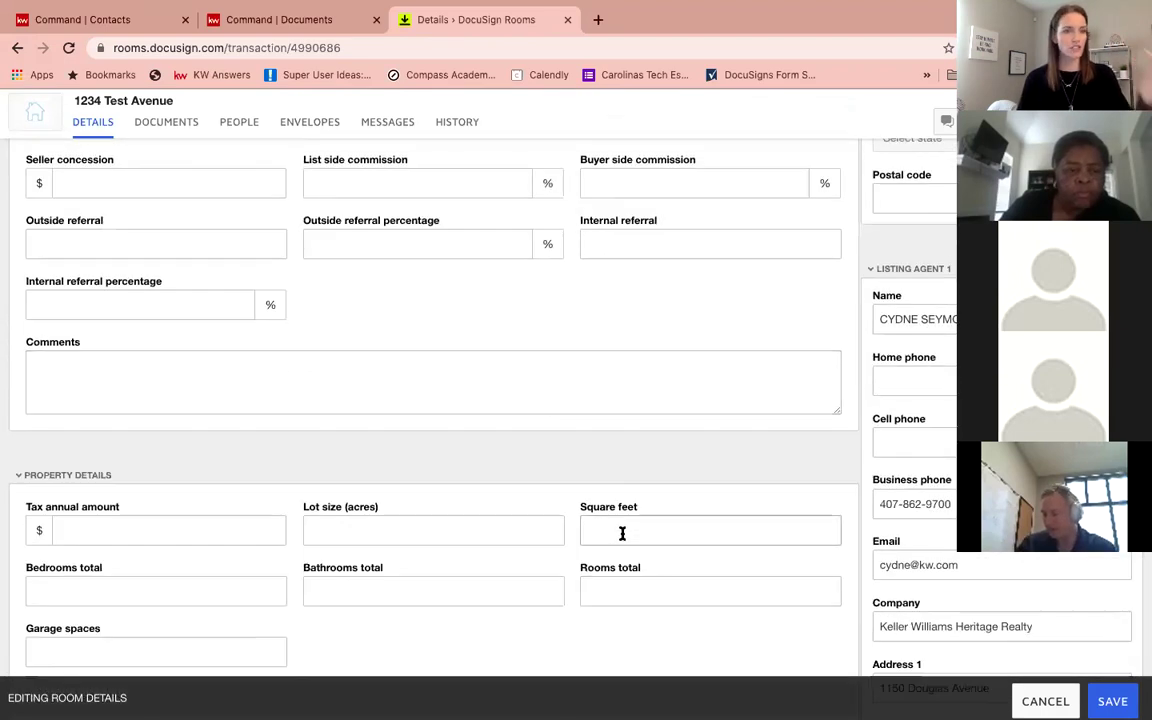
pyautogui.scroll(4, 622, 538)
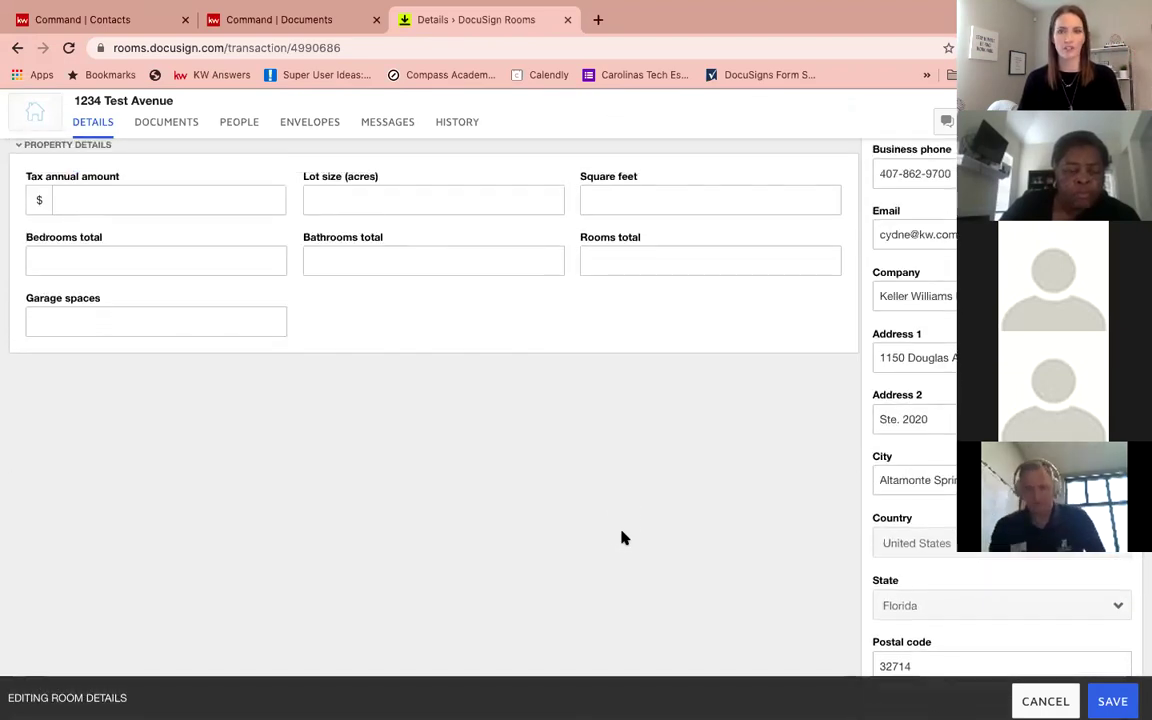
pyautogui.scroll(1, 622, 538)
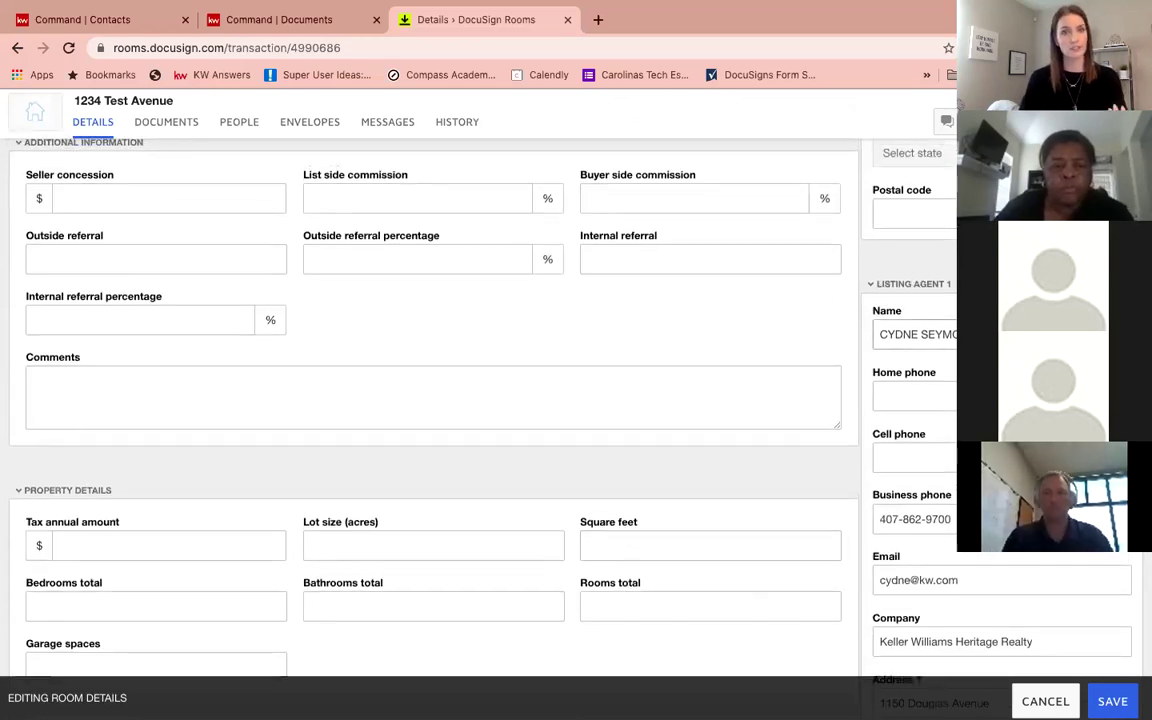
# Step: Check the remaining listing agent and buyer fields, and save the room details
pyautogui.scroll(-10, 430, 400)
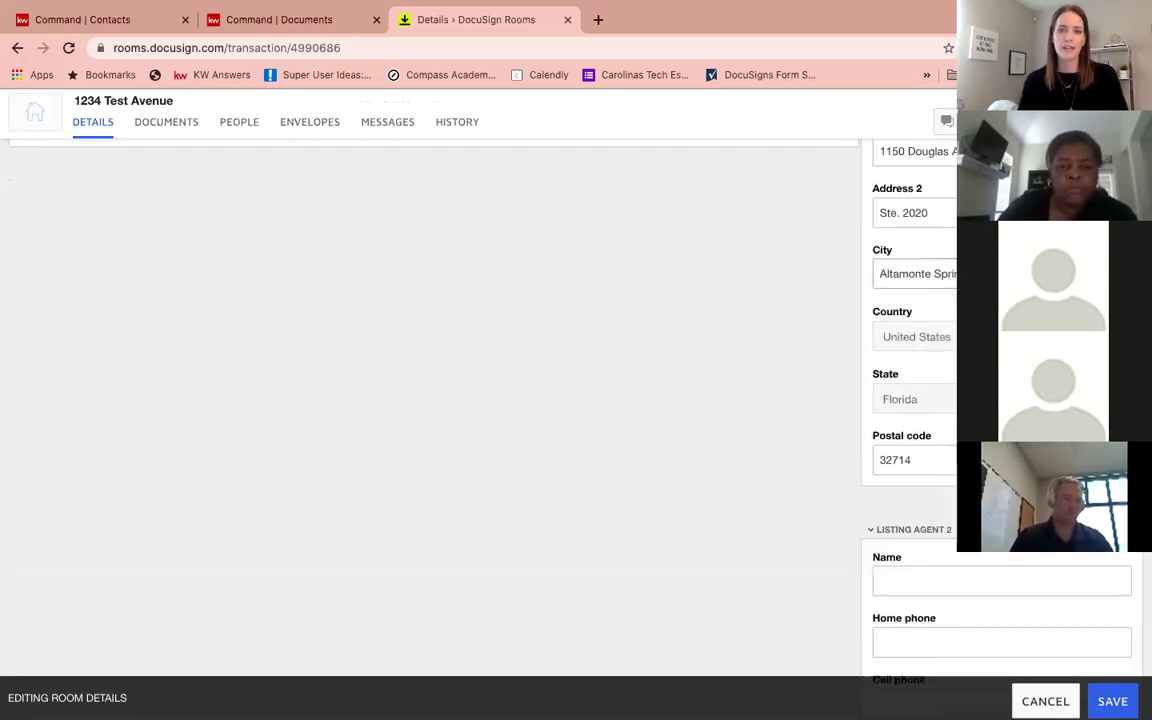
pyautogui.scroll(-7, 1000, 400)
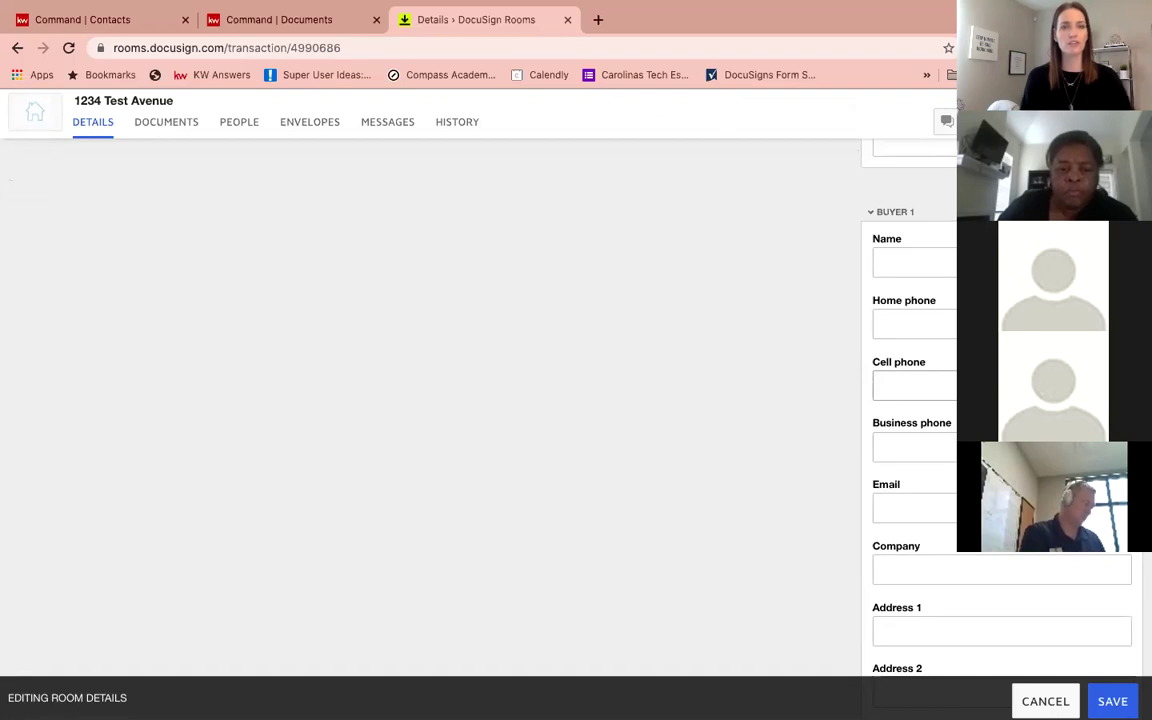
pyautogui.scroll(3, 1000, 400)
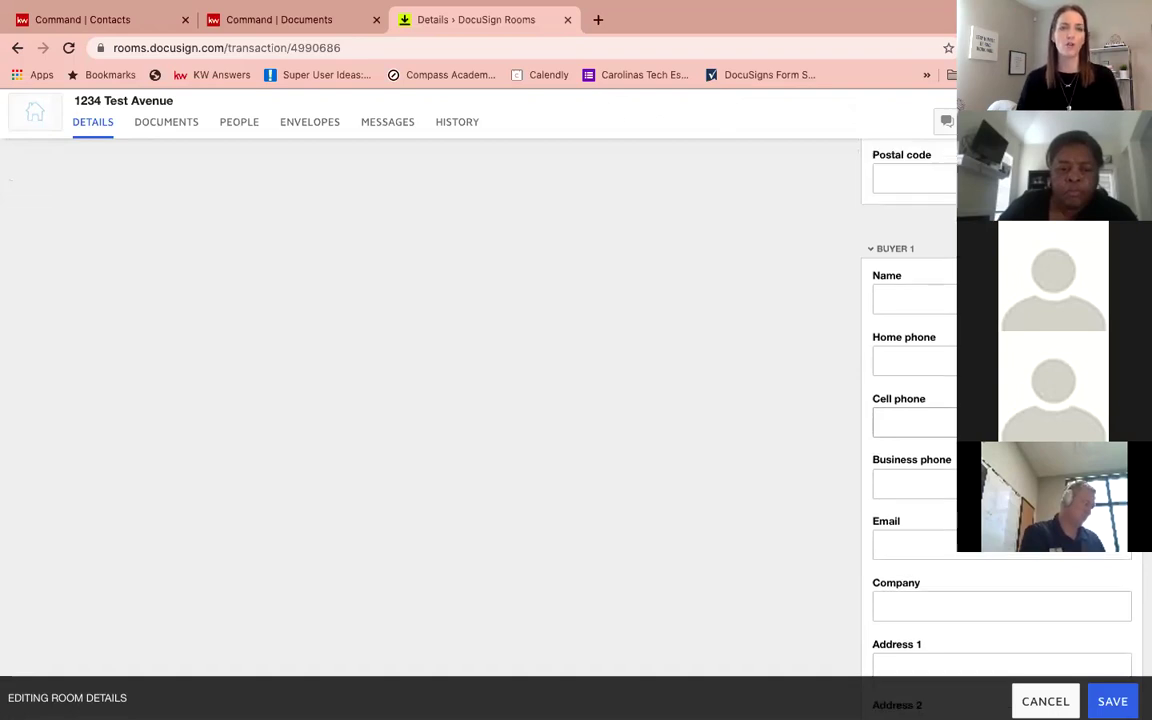
pyautogui.scroll(-4, 1000, 400)
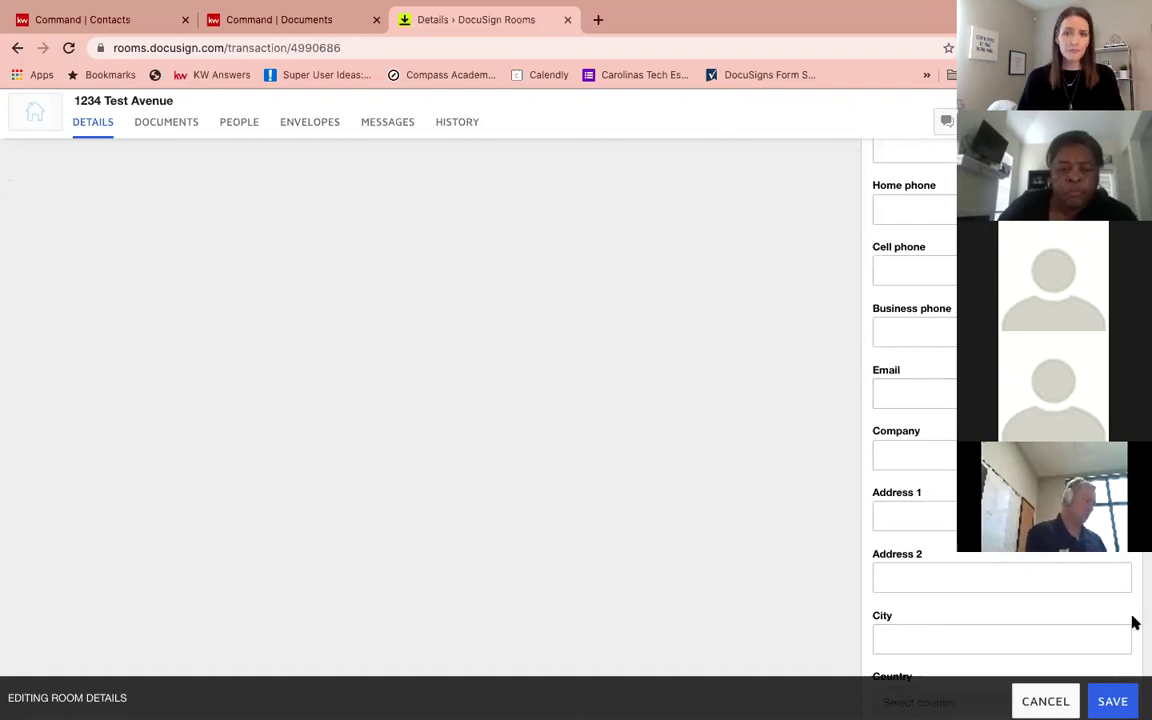
pyautogui.click(1108, 701)
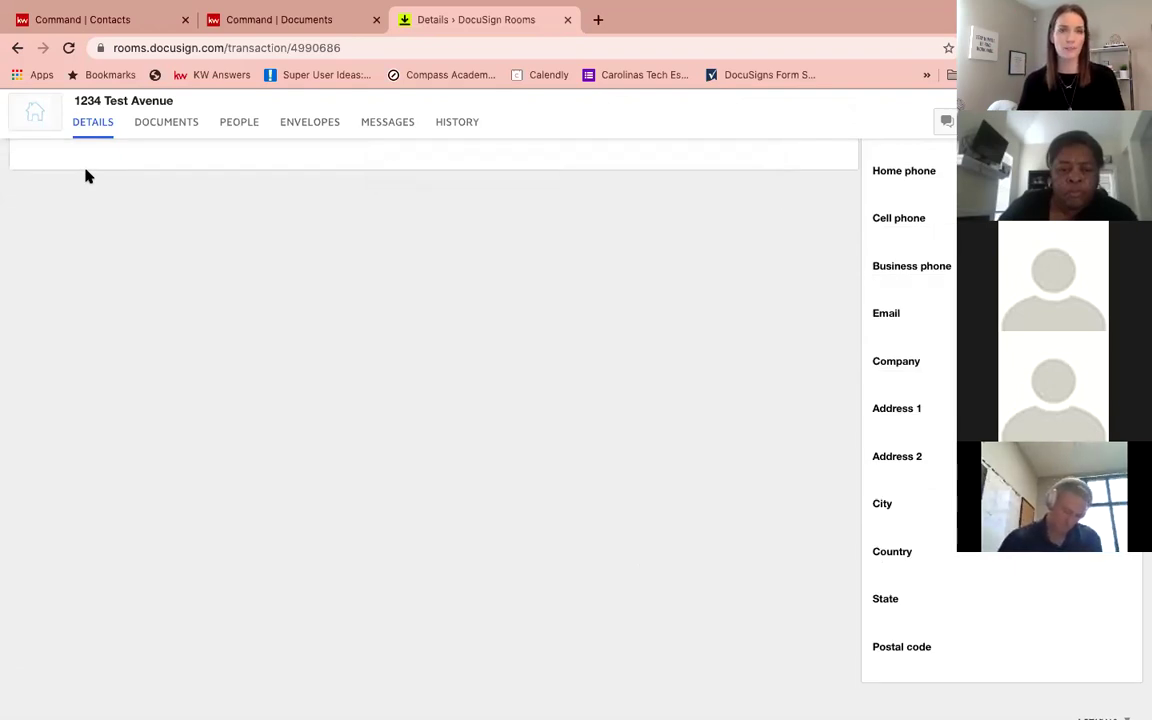
# Step: In the room's documents, start adding DocuSign forms from a forms group and choose the NC Seller Forms group
pyautogui.scroll(10, 86, 176)
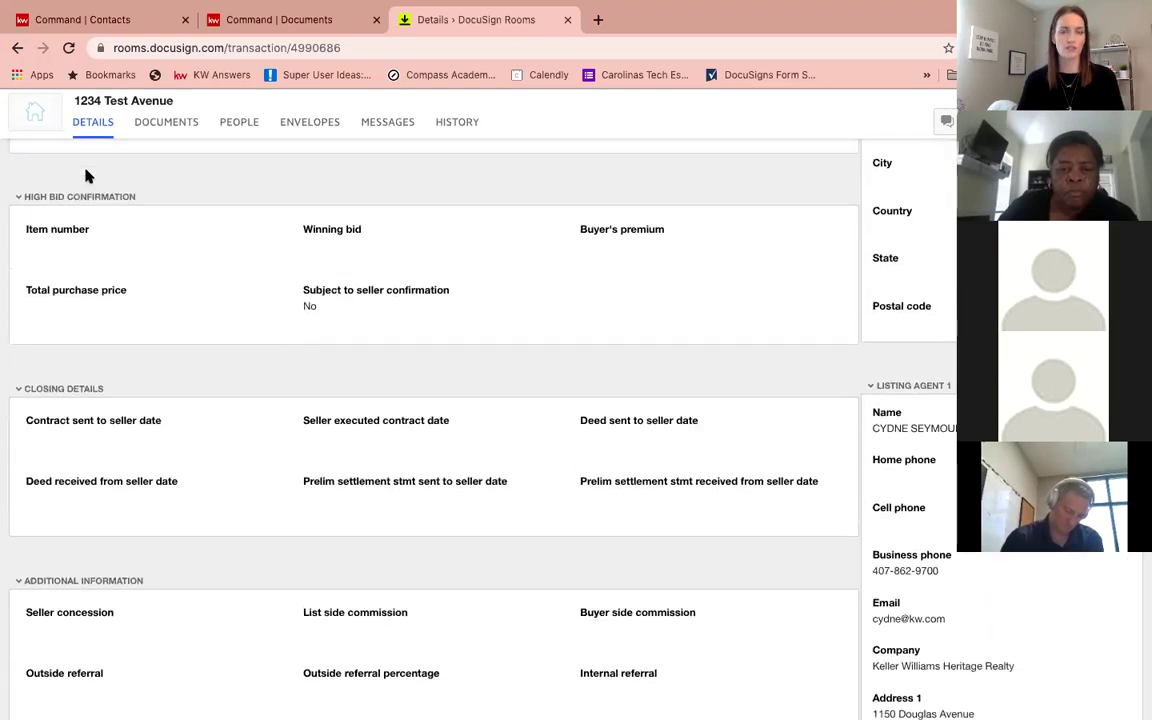
pyautogui.scroll(5, 86, 176)
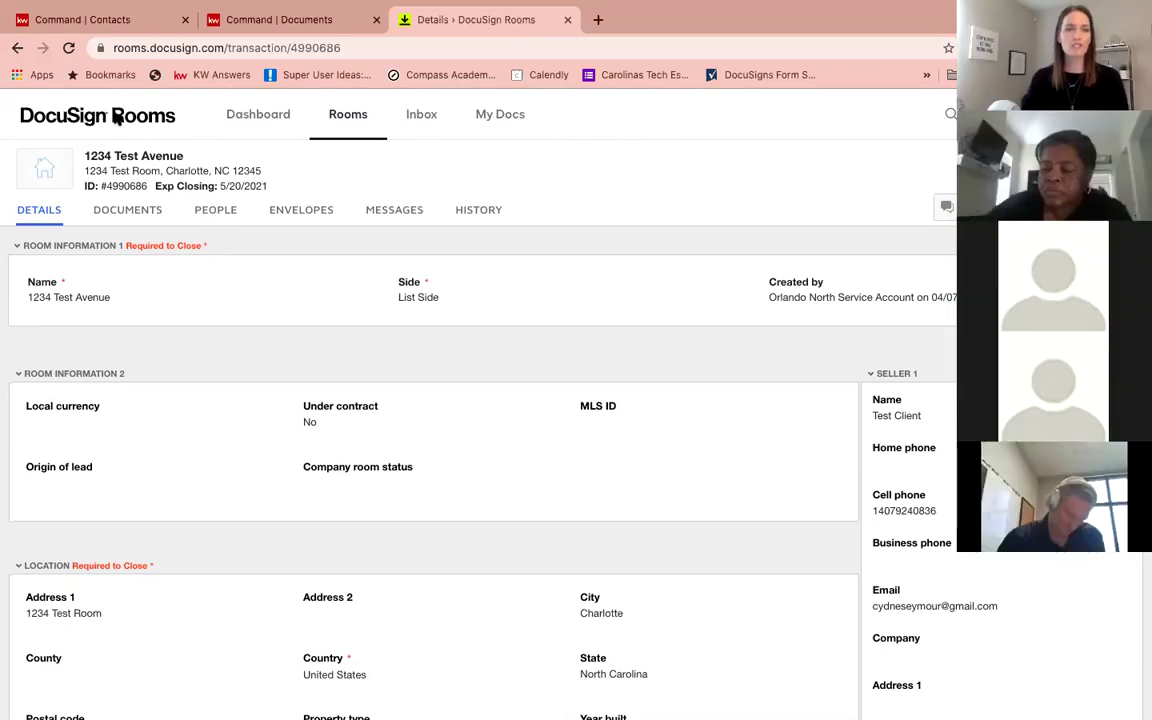
pyautogui.click(141, 214)
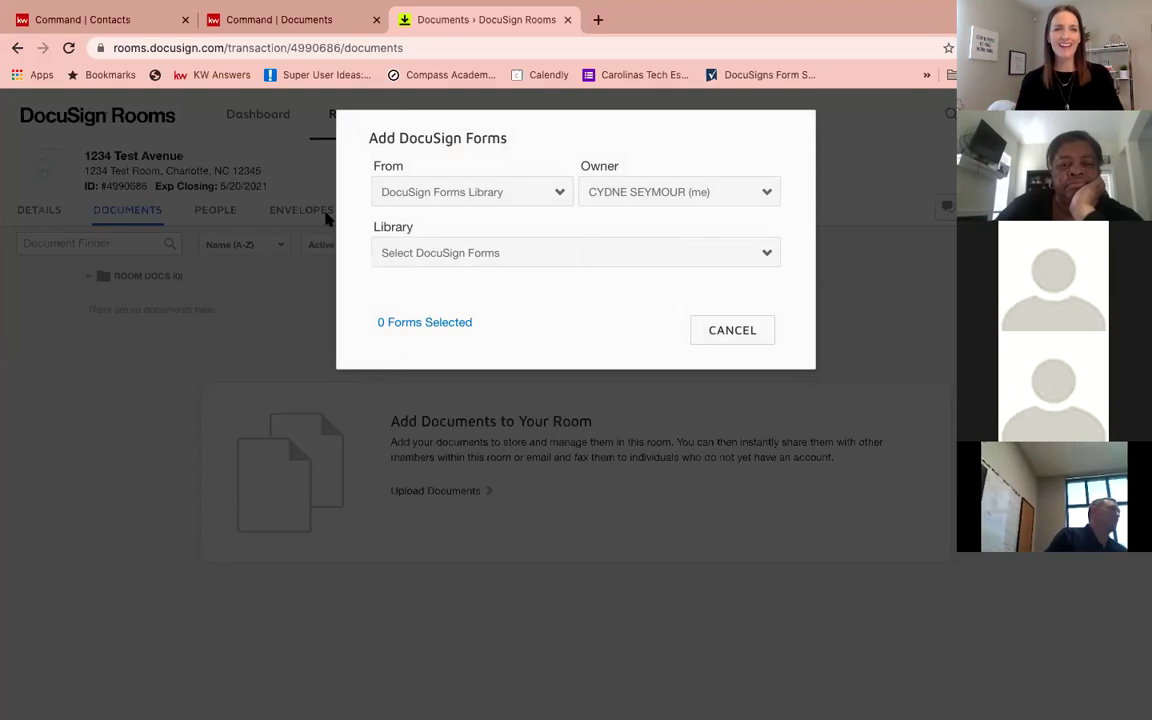
pyautogui.click(480, 197)
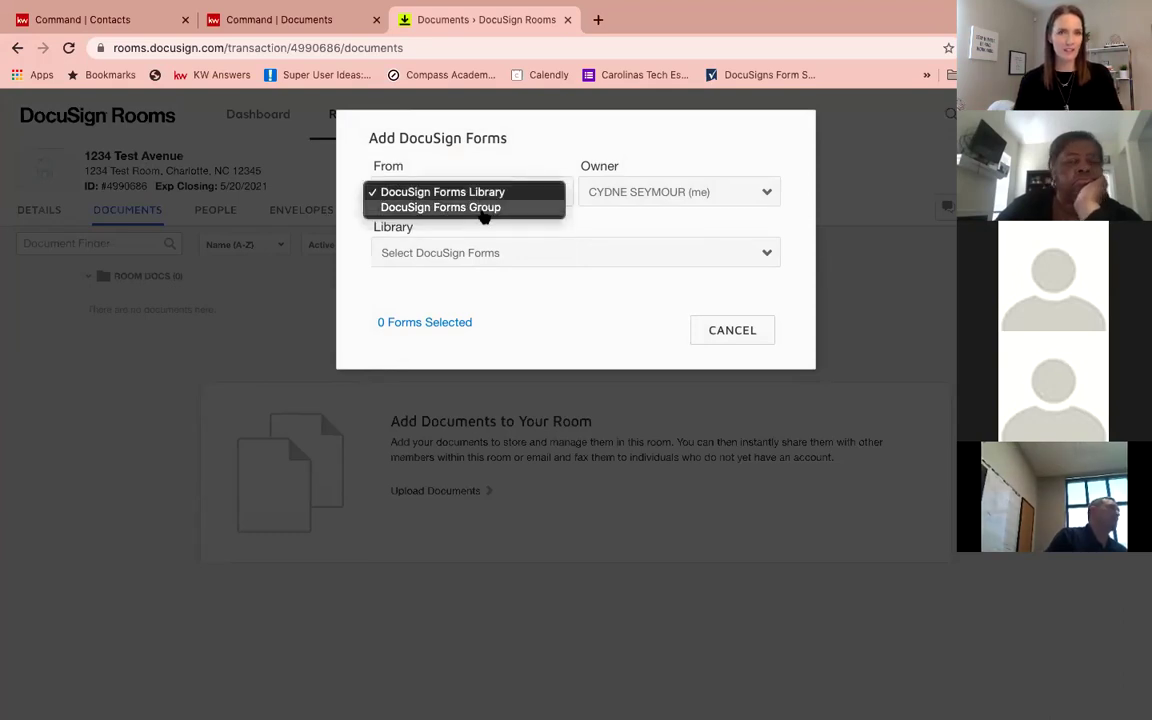
pyautogui.click(483, 217)
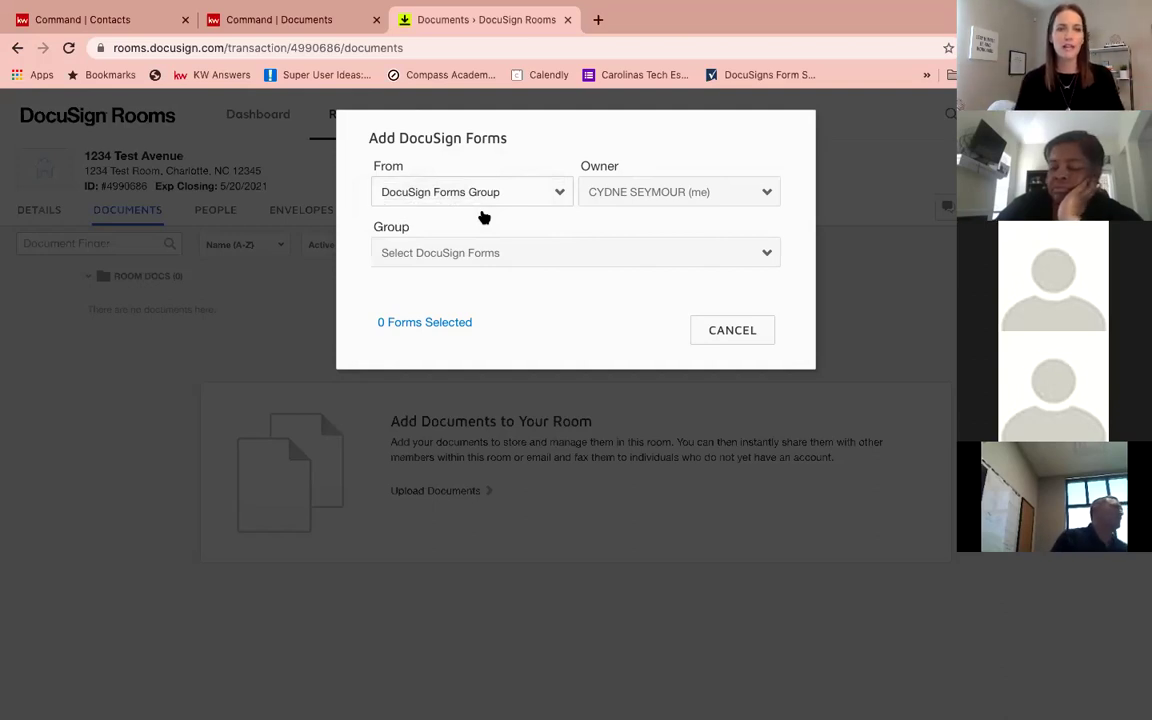
pyautogui.click(481, 256)
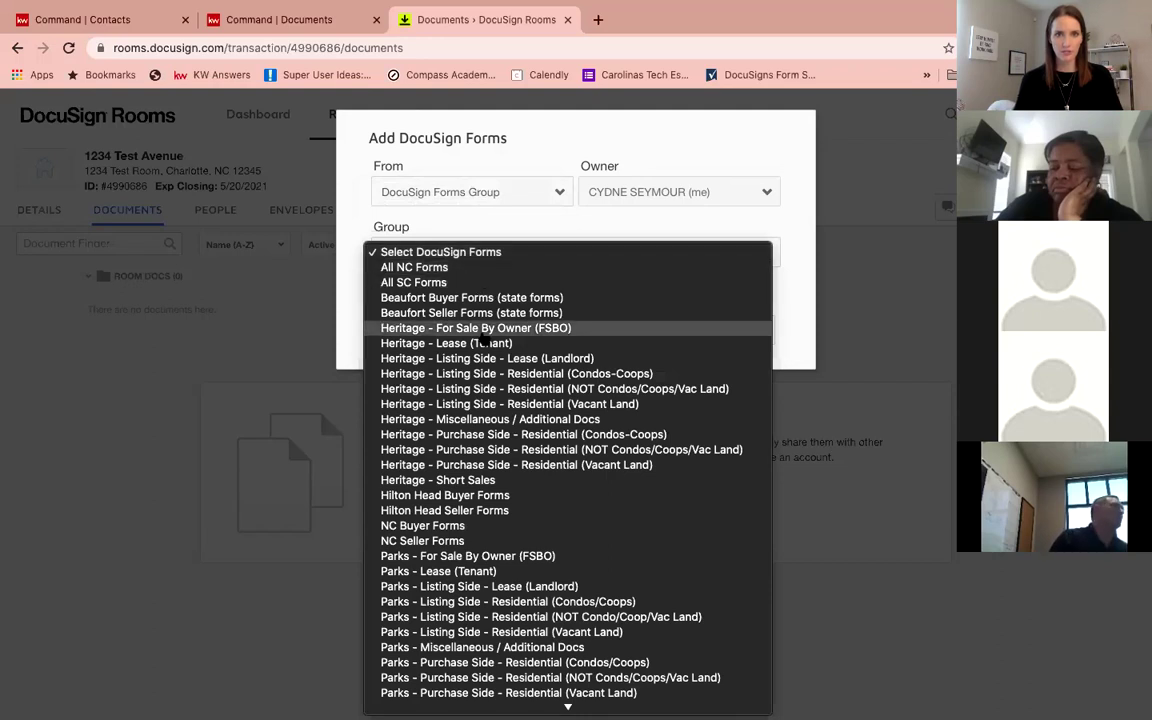
pyautogui.click(498, 541)
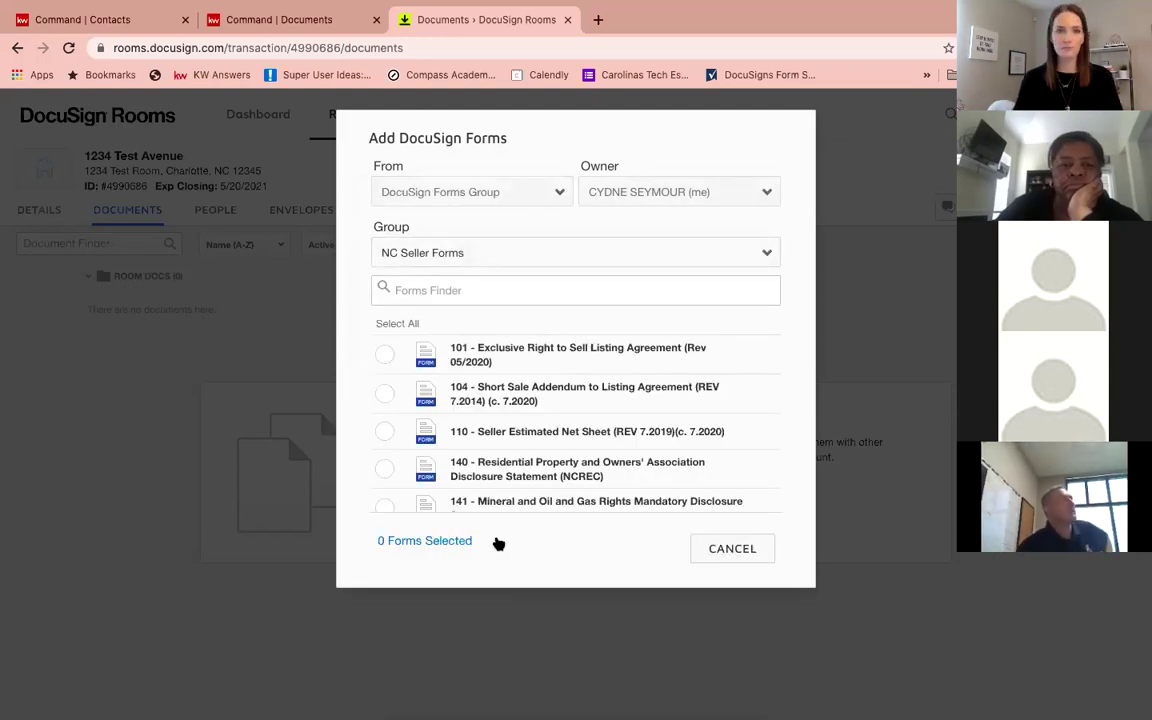
# Step: Add the 101 Exclusive Right to Sell Listing Agreement and the 3-T Additional Signatures Addendum to the room
pyautogui.click(385, 357)
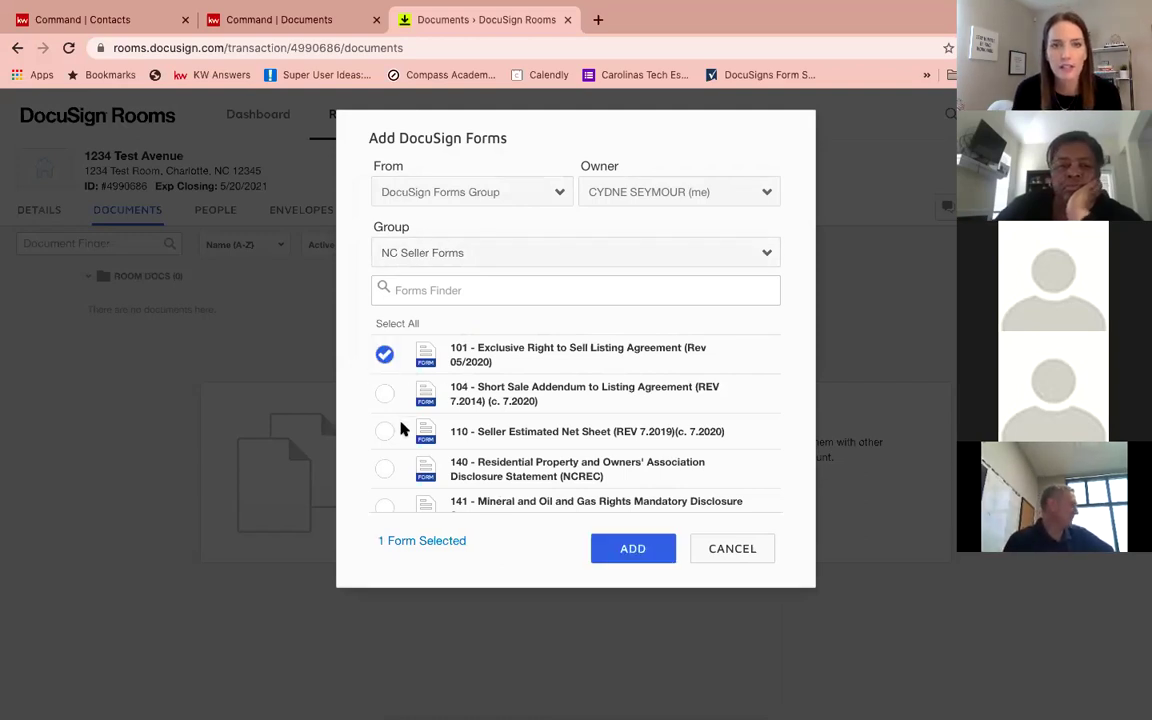
pyautogui.scroll(-3, 403, 438)
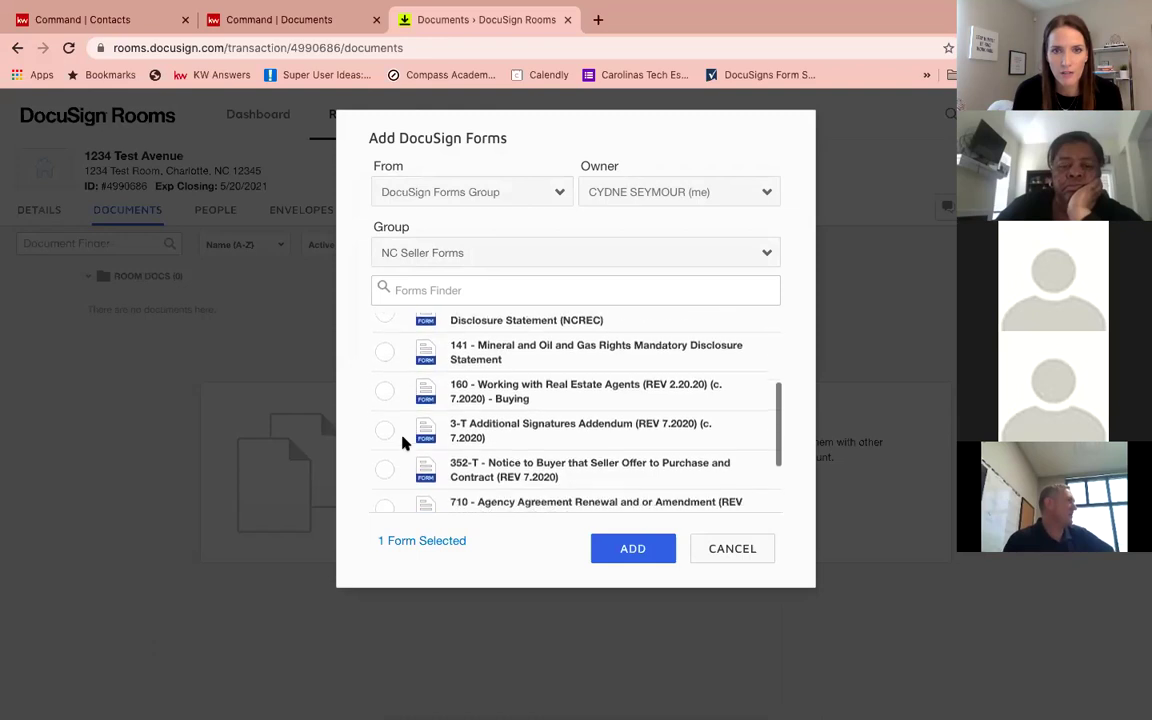
pyautogui.scroll(-1, 403, 440)
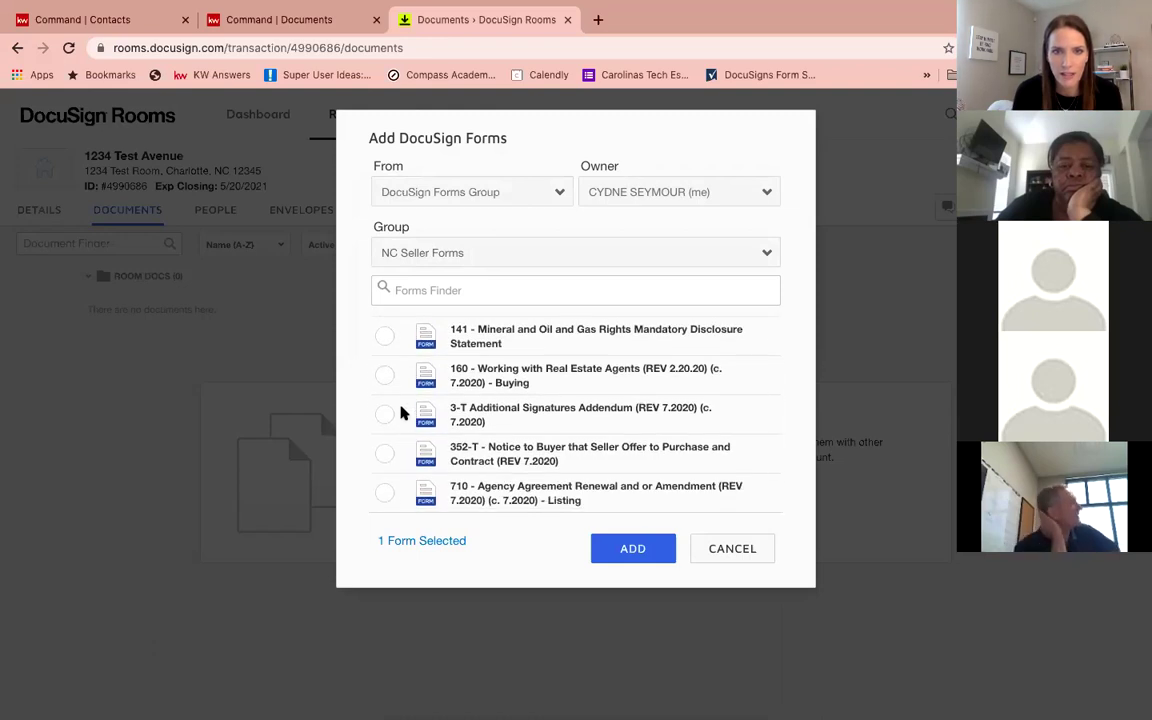
pyautogui.click(386, 415)
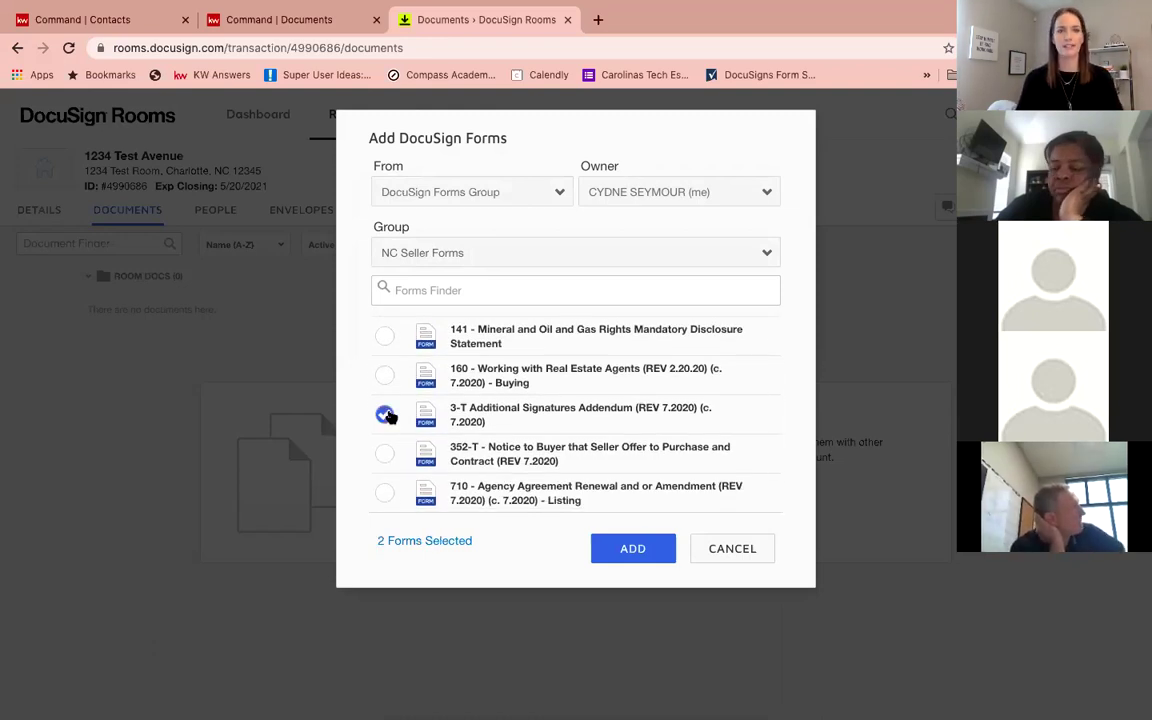
pyautogui.scroll(1, 455, 363)
pyautogui.scroll(-1, 454, 364)
pyautogui.scroll(-1, 454, 364)
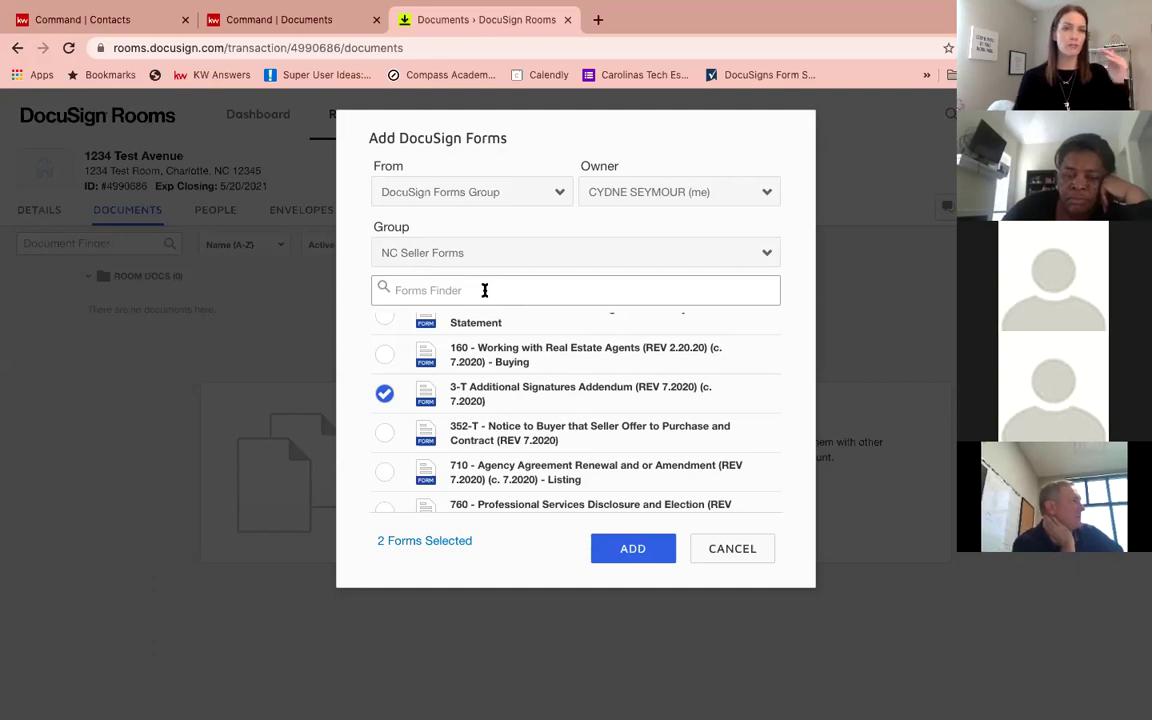
pyautogui.click(620, 550)
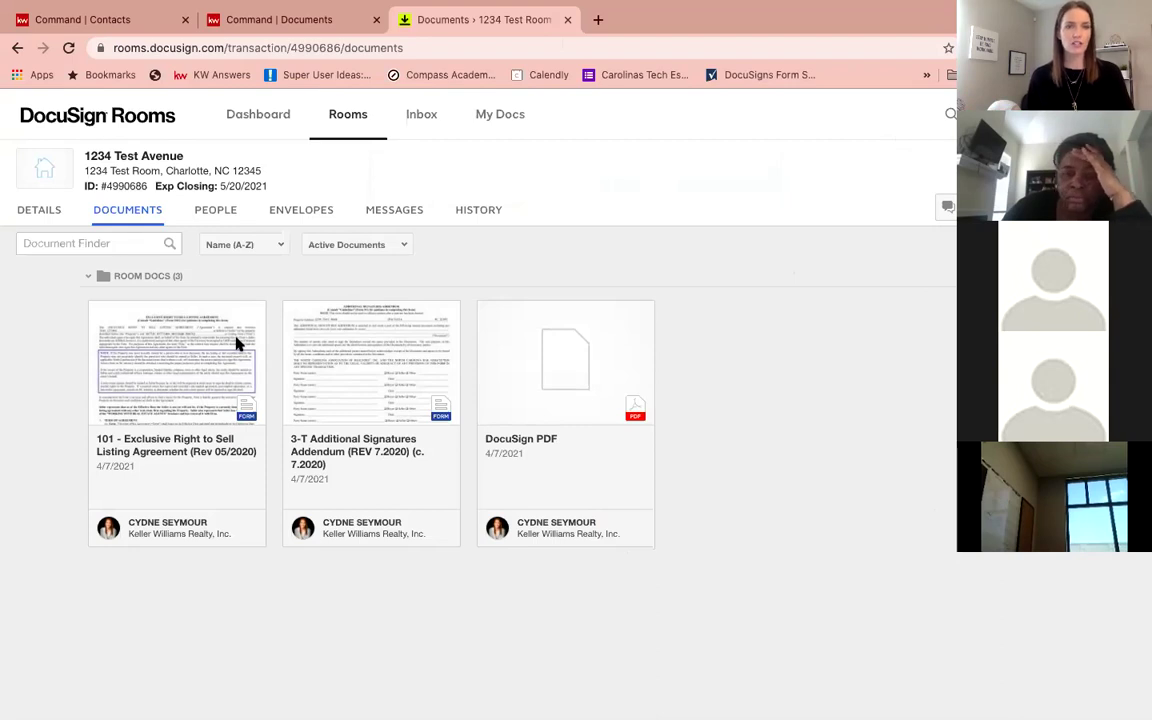
# Step: Open the 101 Exclusive Right to Sell Listing Agreement and enter 4/30/21 as the current listing agreement's expiry date
pyautogui.click(181, 362)
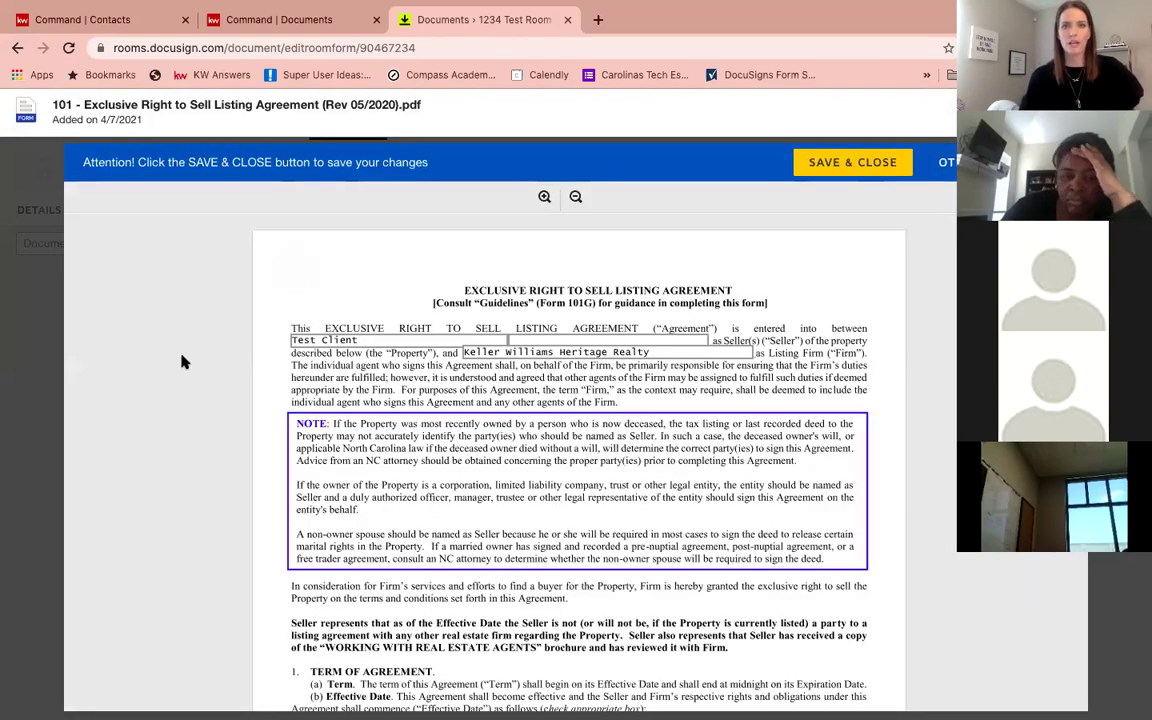
pyautogui.scroll(-1, 275, 330)
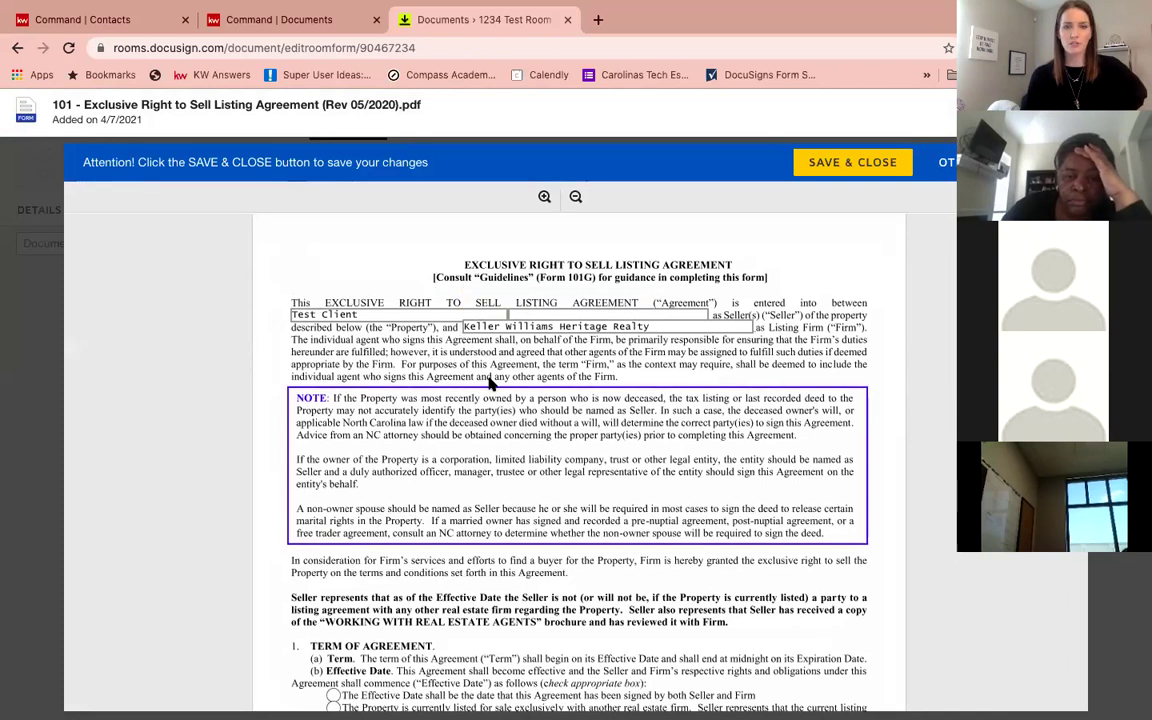
pyautogui.scroll(-5, 489, 381)
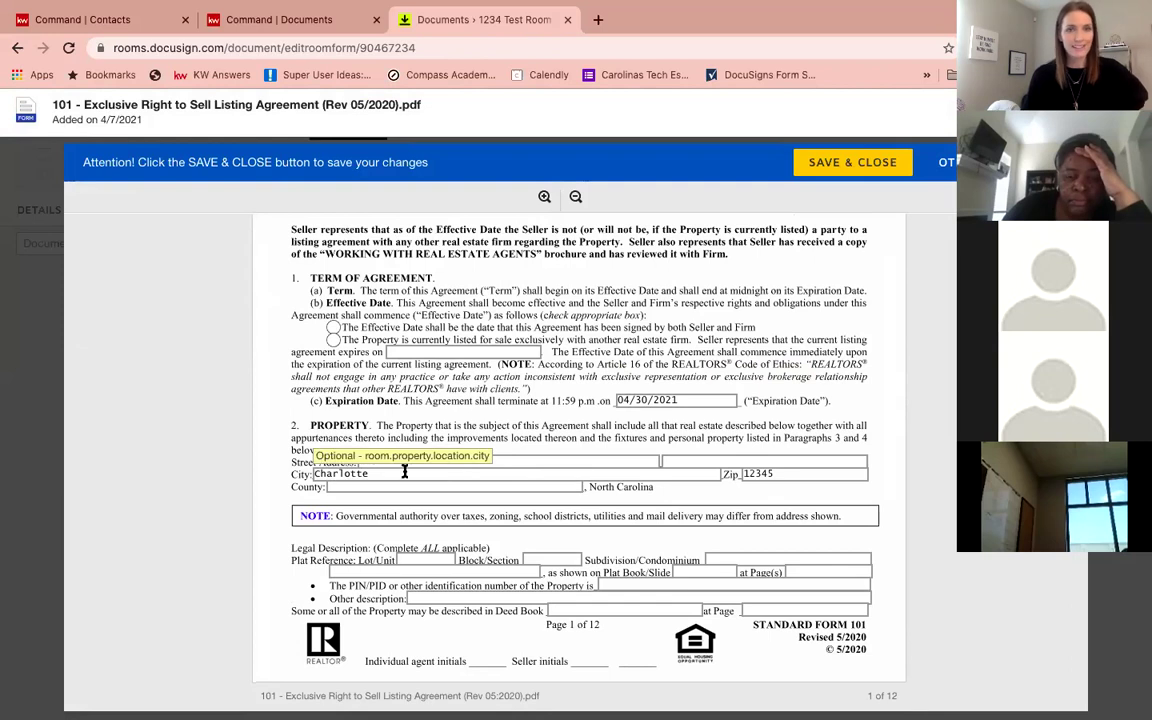
pyautogui.scroll(-1, 405, 500)
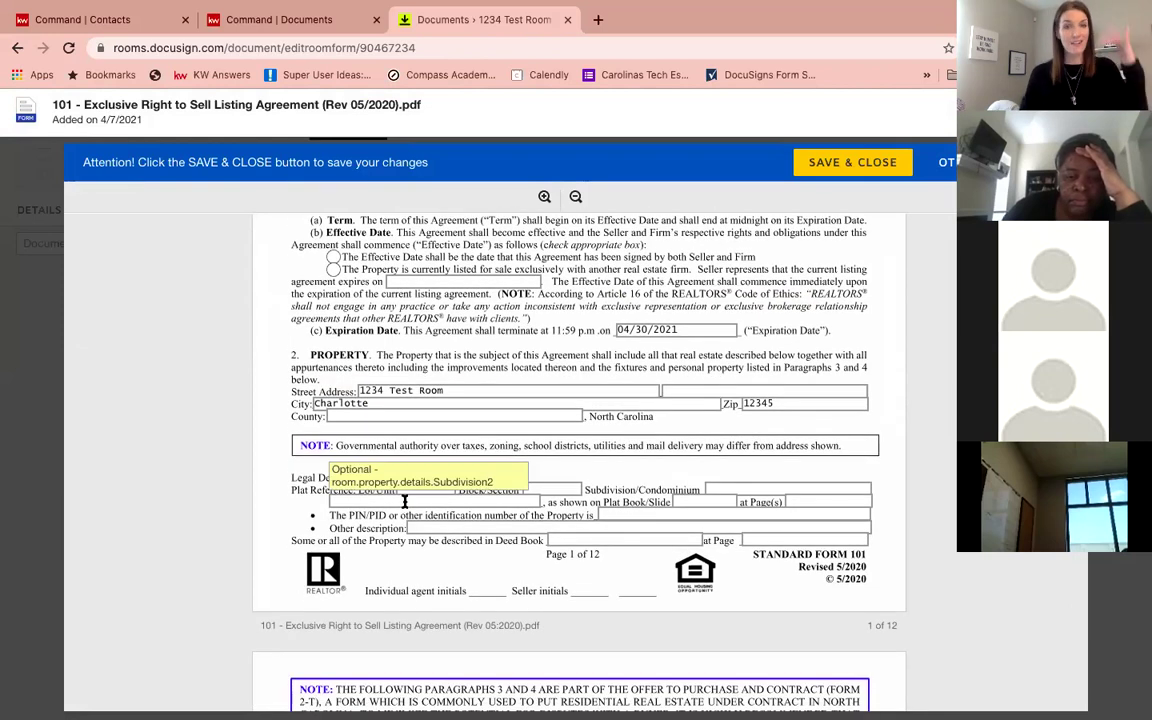
pyautogui.scroll(-1, 405, 500)
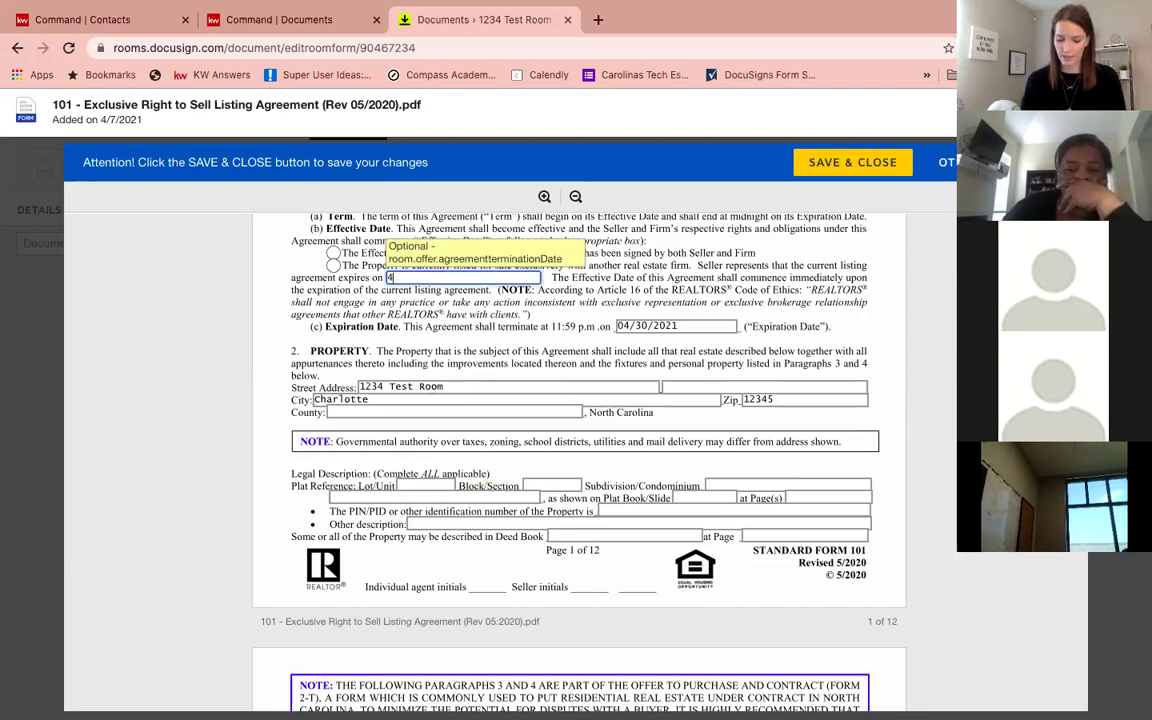
pyautogui.write('0/')
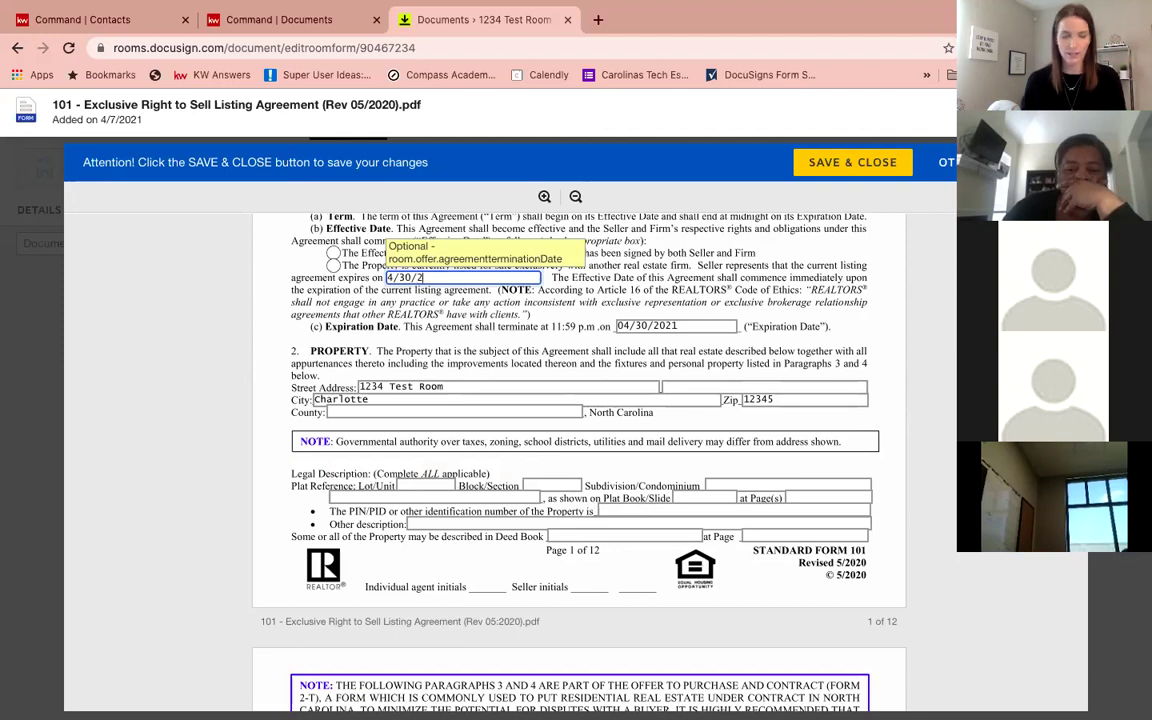
pyautogui.write('21')
# Step: Enter "Test Test" under Items Leased or Not Owned and "Test test" under Other Items That Do Not Convey
pyautogui.scroll(-5, 570, 420)
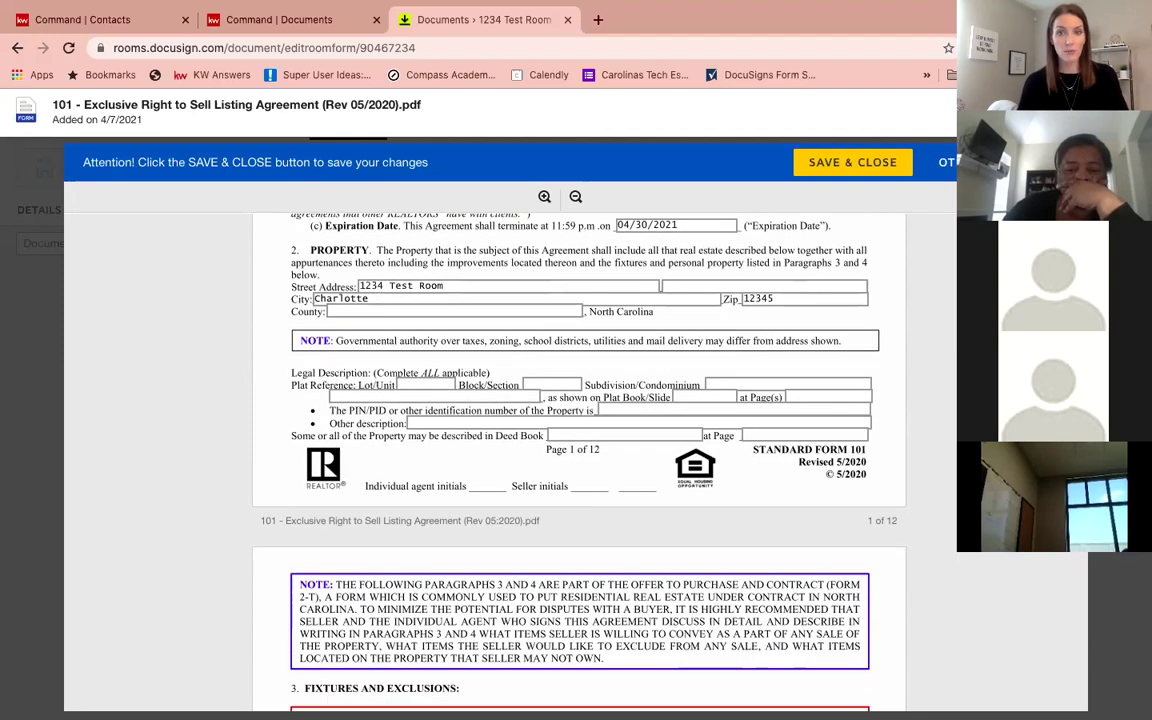
pyautogui.scroll(-6, 578, 430)
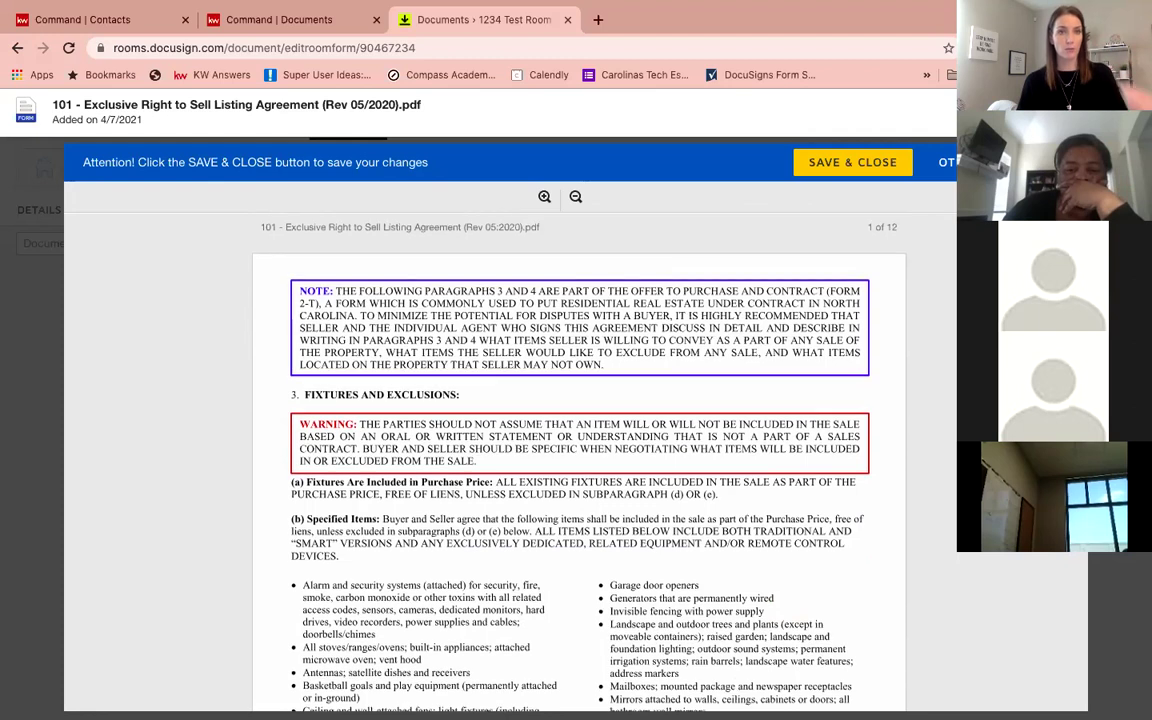
pyautogui.scroll(-8, 578, 430)
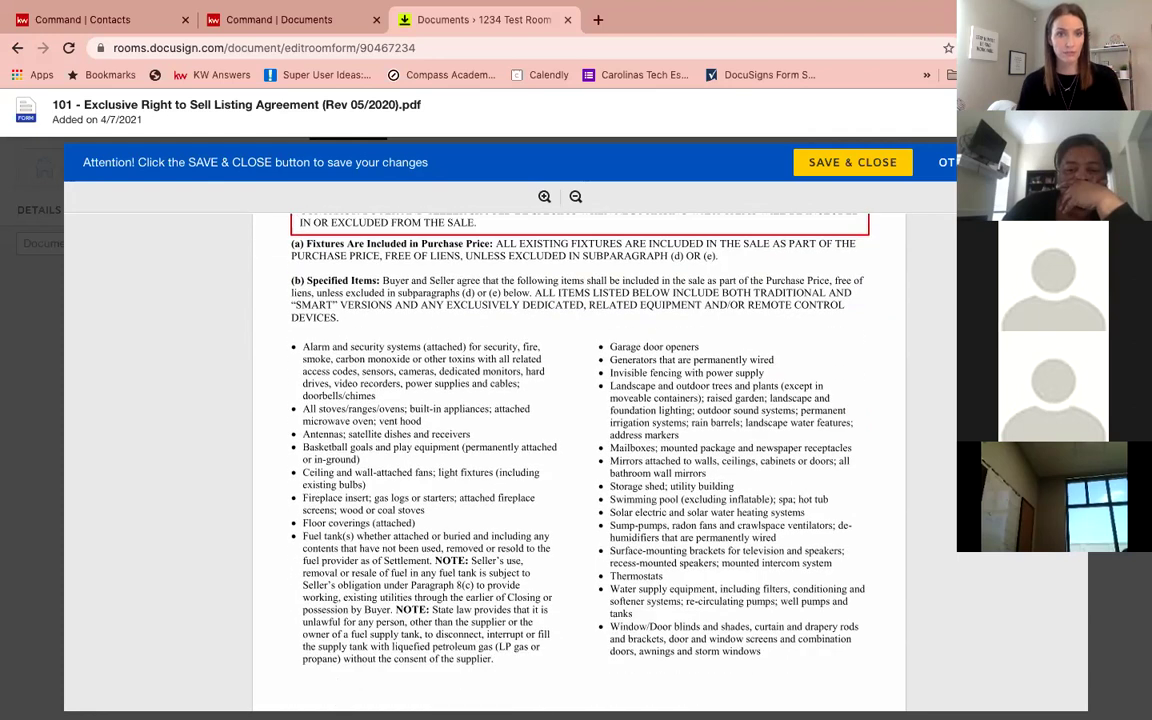
pyautogui.scroll(-9, 578, 430)
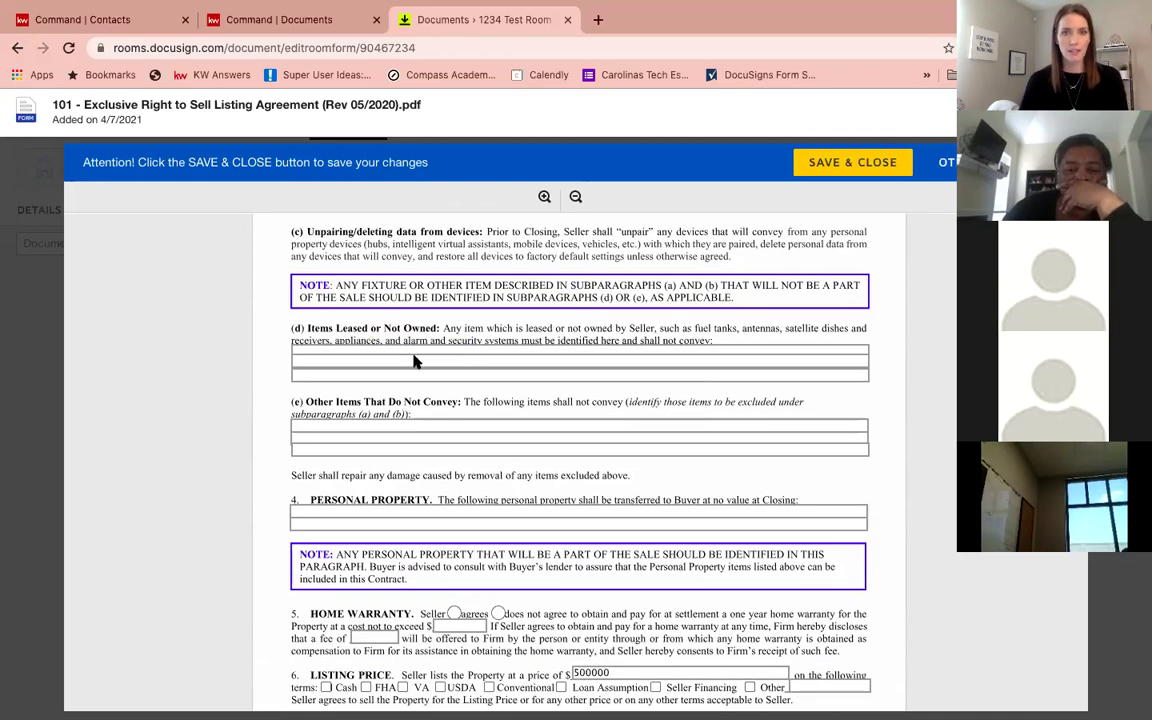
pyautogui.click(523, 351)
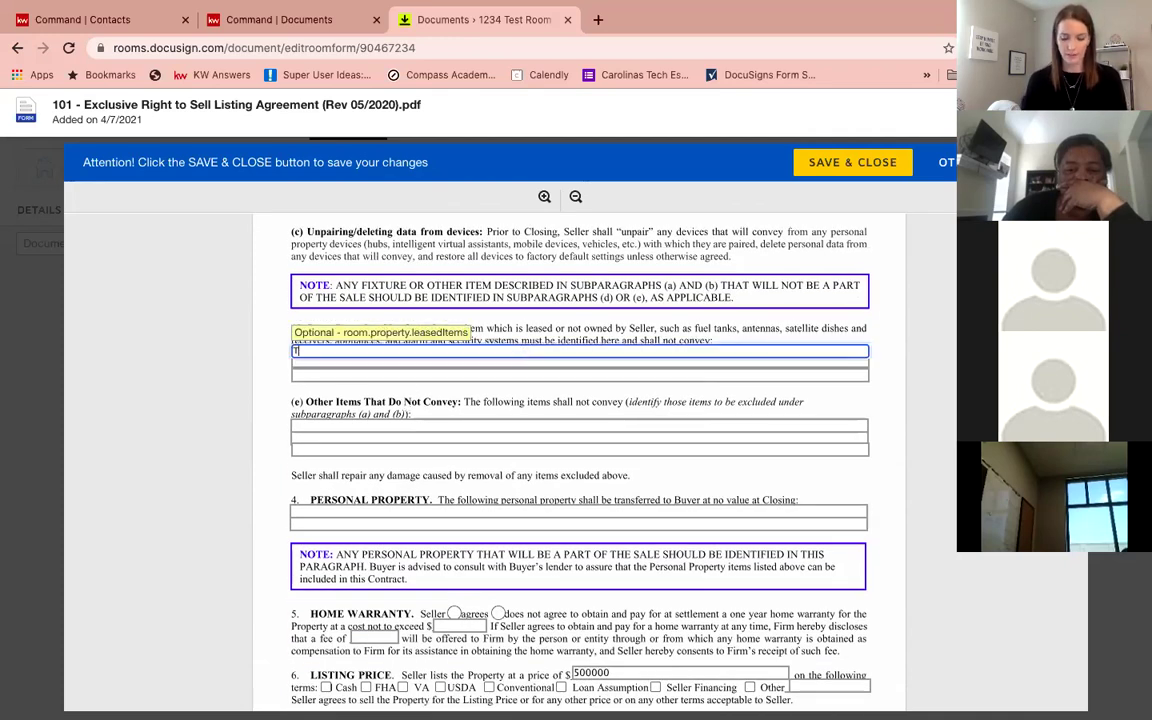
pyautogui.write('Test Test')
pyautogui.click(510, 427)
pyautogui.write('Test test')
# Step: Review the listing agreement's remaining sections, from home warranty, listing price and fees through cooperation, marketing and lock boxes
pyautogui.scroll(-5, 510, 427)
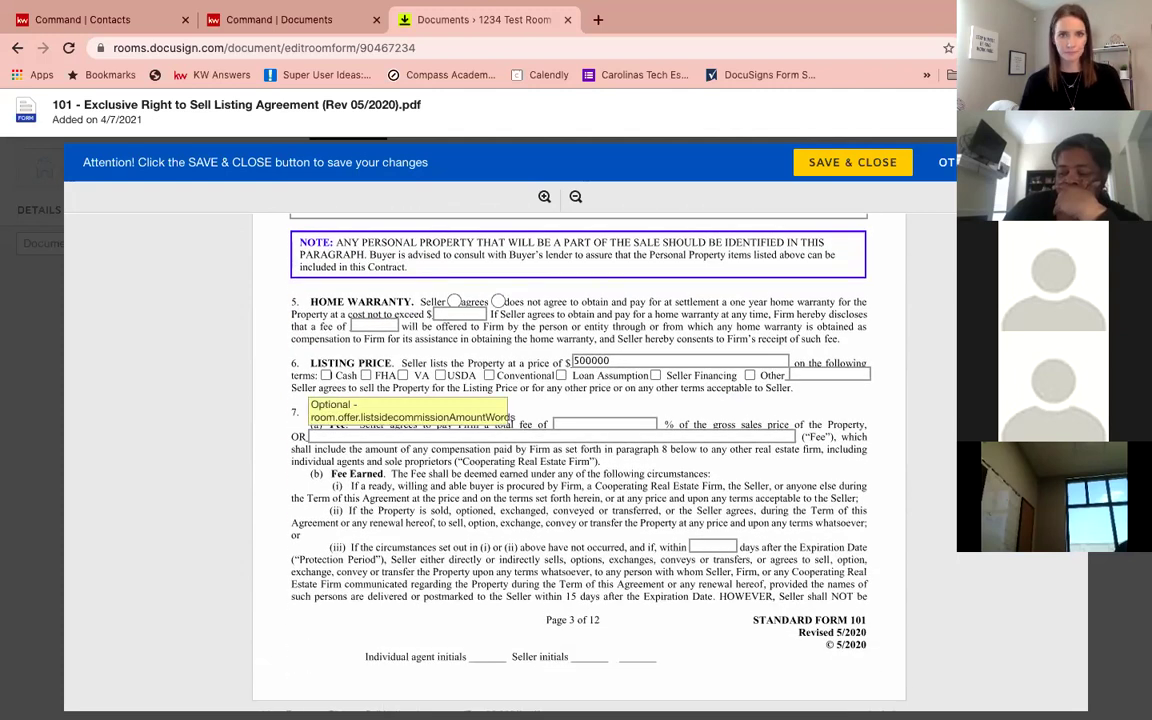
pyautogui.scroll(-4, 578, 430)
pyautogui.scroll(-1, 578, 430)
pyautogui.scroll(1, 578, 430)
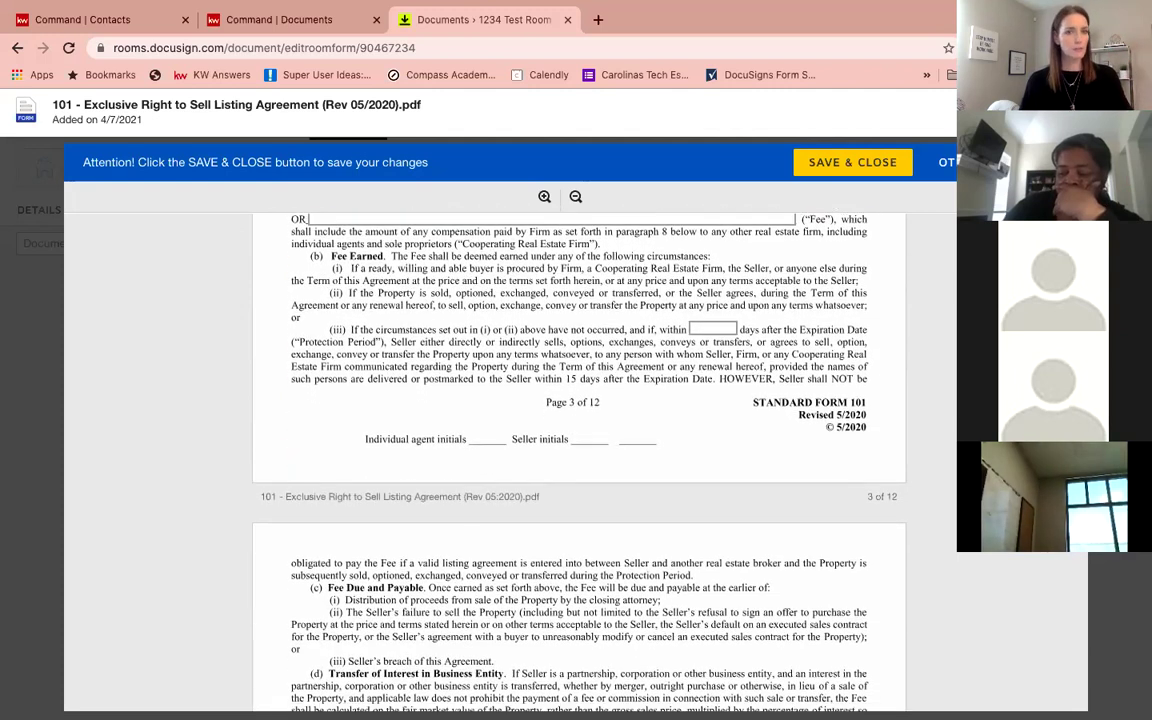
pyautogui.scroll(-4, 578, 450)
pyautogui.scroll(-5, 578, 450)
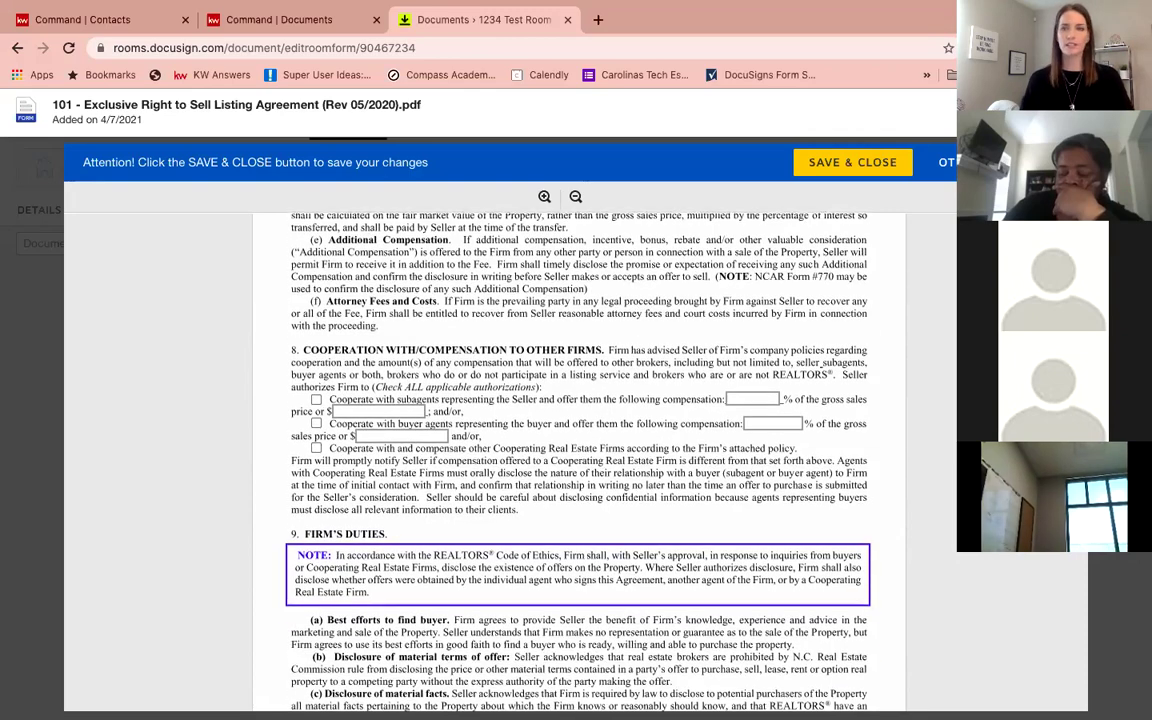
pyautogui.scroll(-5, 578, 450)
pyautogui.scroll(-7, 578, 450)
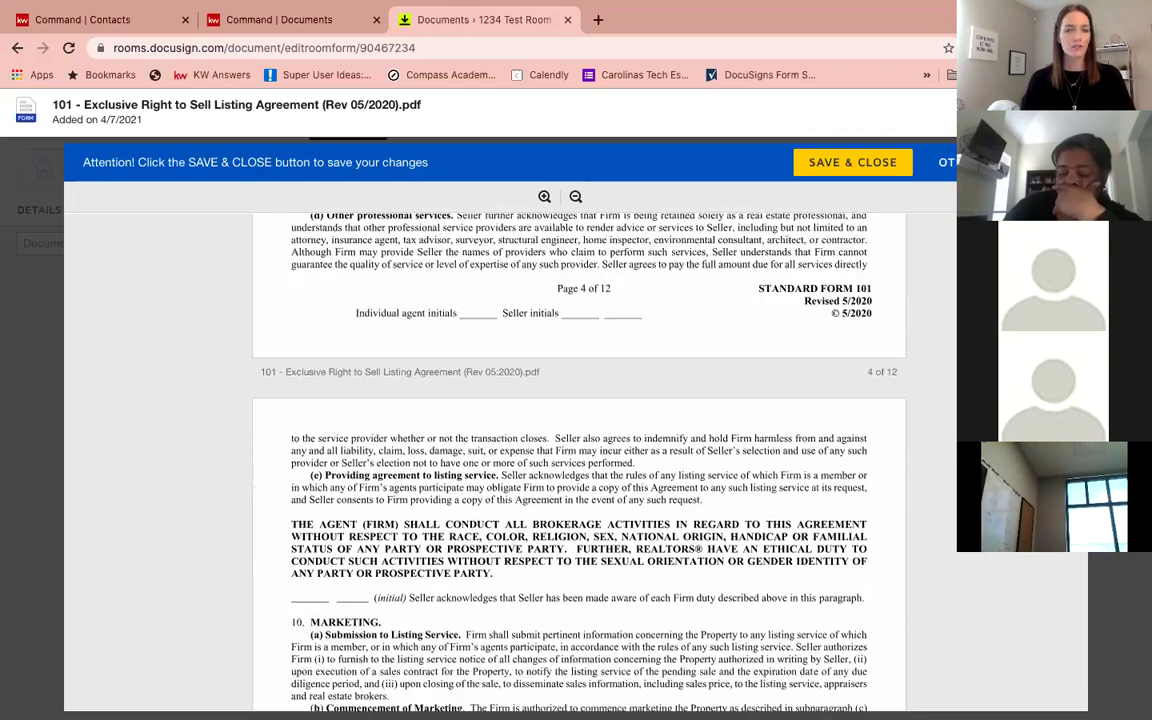
pyautogui.scroll(-3, 578, 450)
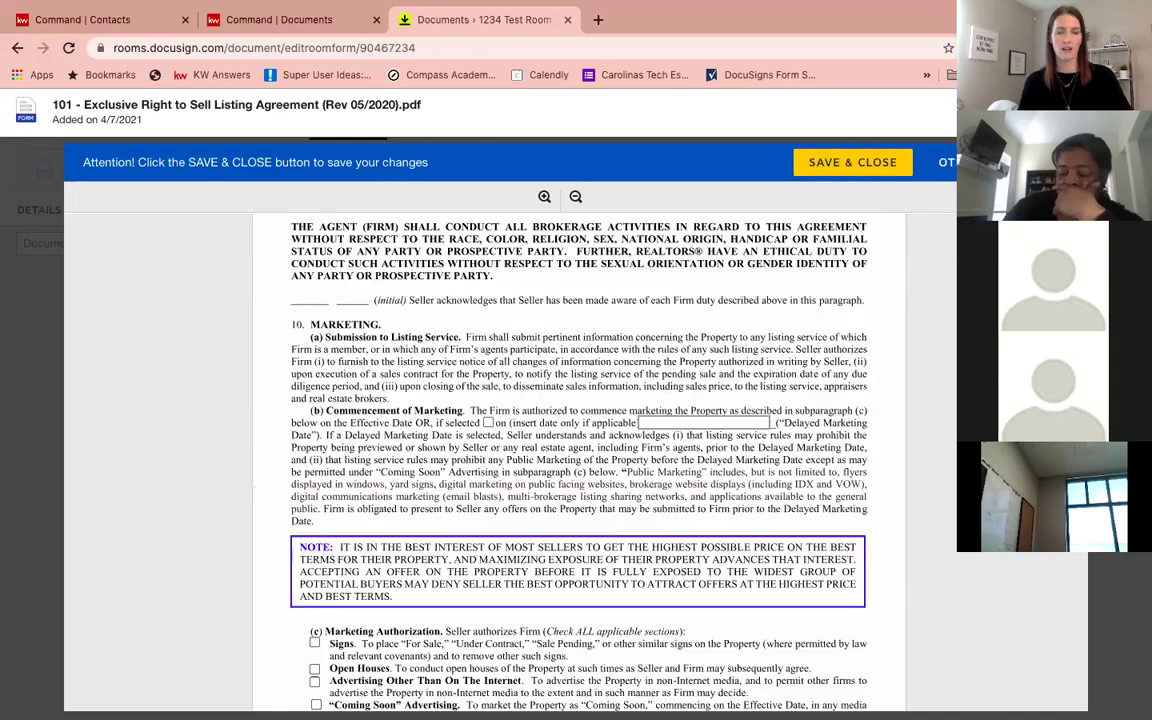
pyautogui.scroll(-1, 578, 450)
pyautogui.scroll(-5, 578, 450)
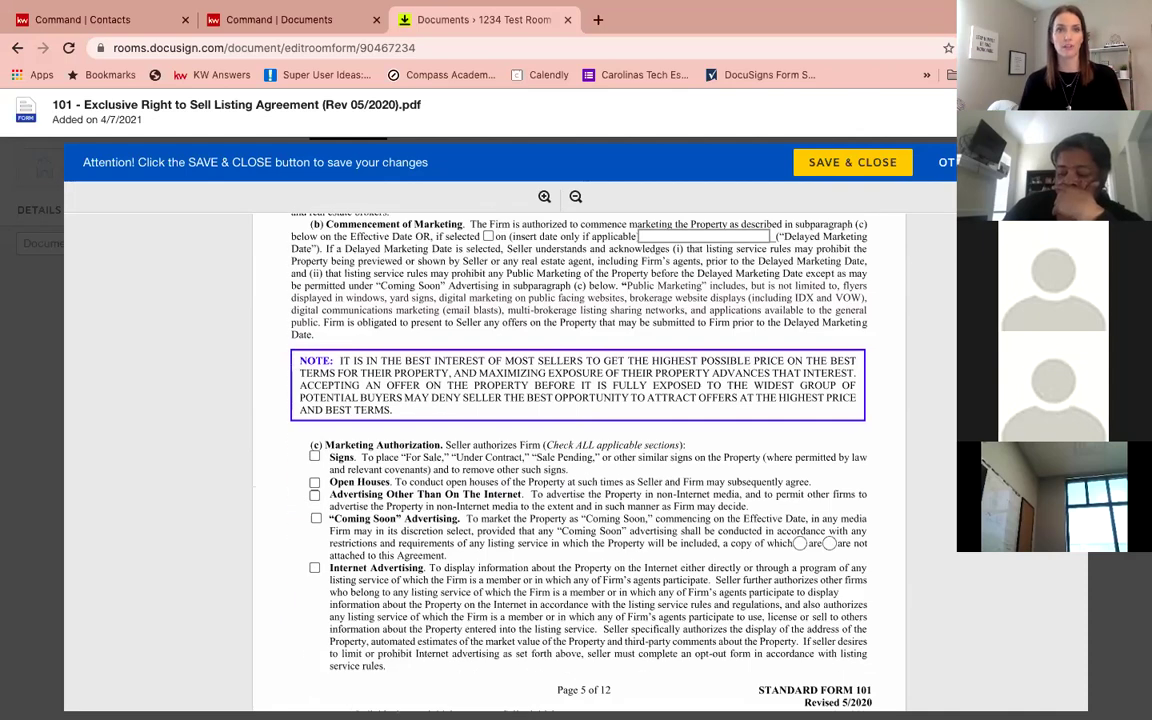
pyautogui.scroll(-3, 578, 450)
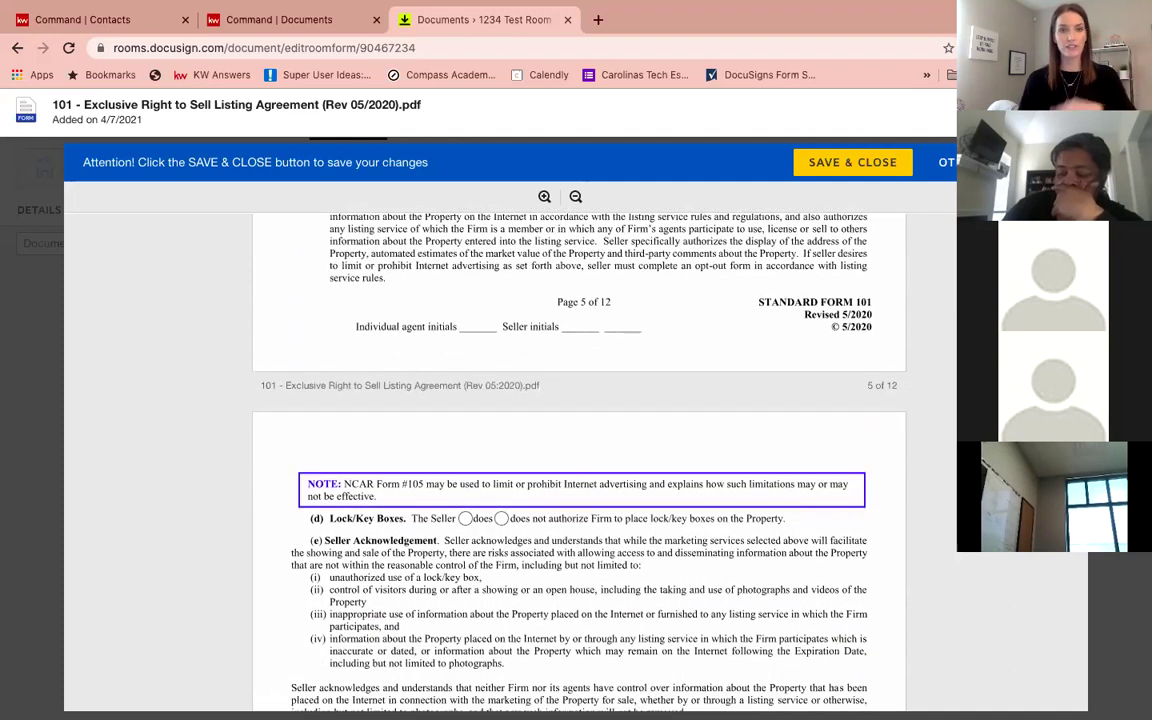
pyautogui.scroll(-1, 578, 450)
pyautogui.scroll(-5, 717, 295)
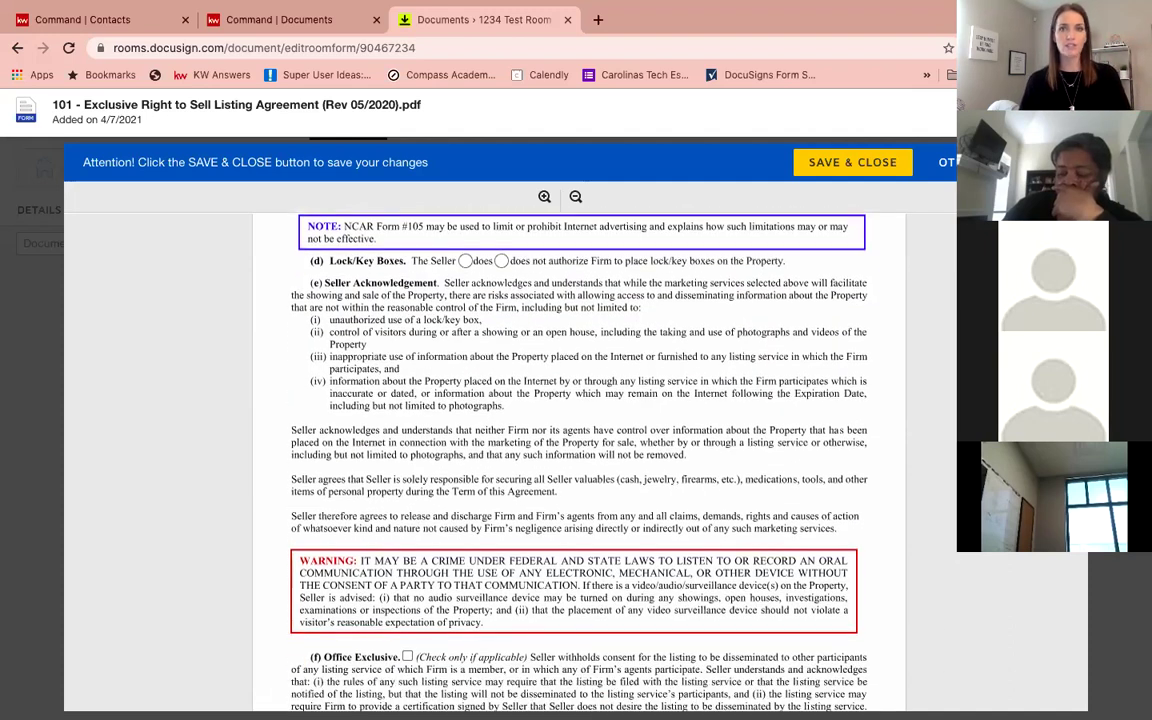
# Step: Save and close the listing agreement, and create a DocuSign envelope from all three room documents
pyautogui.click(840, 166)
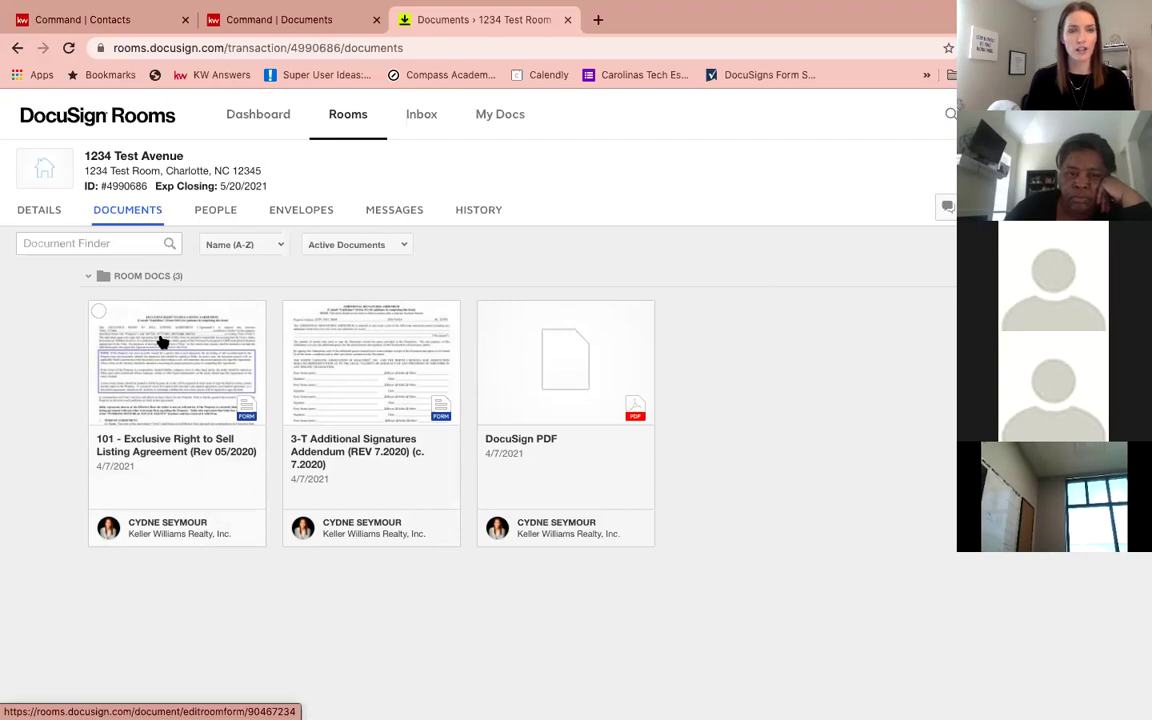
pyautogui.click(98, 312)
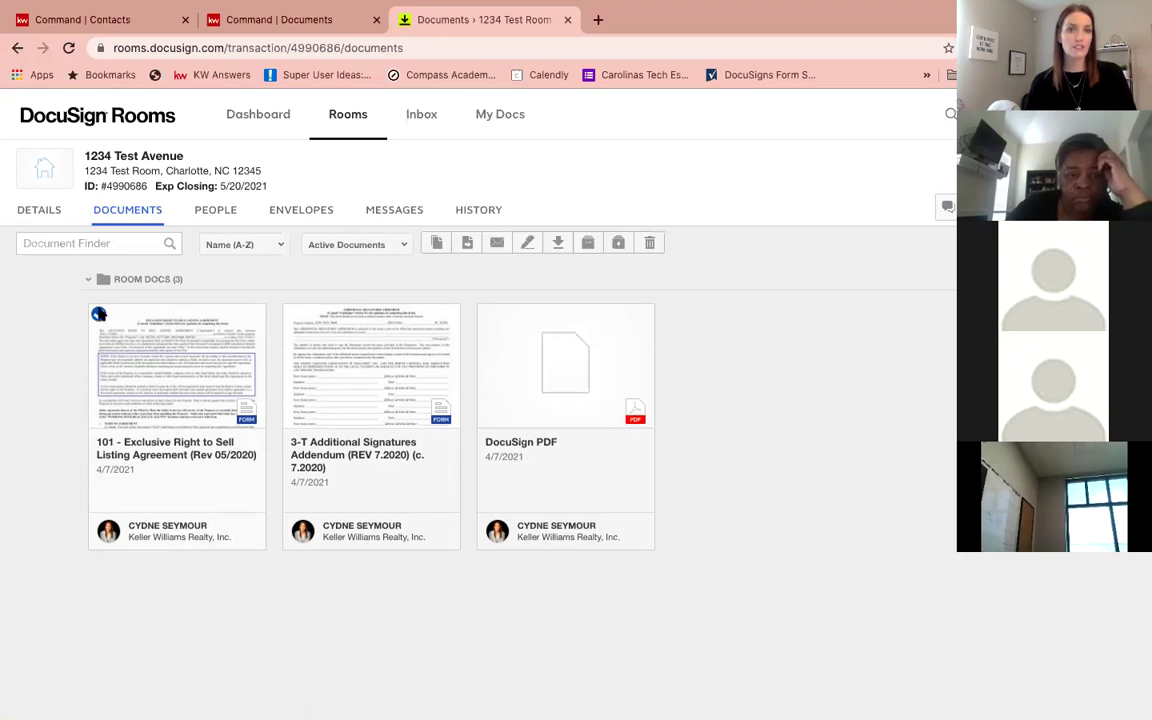
pyautogui.click(293, 314)
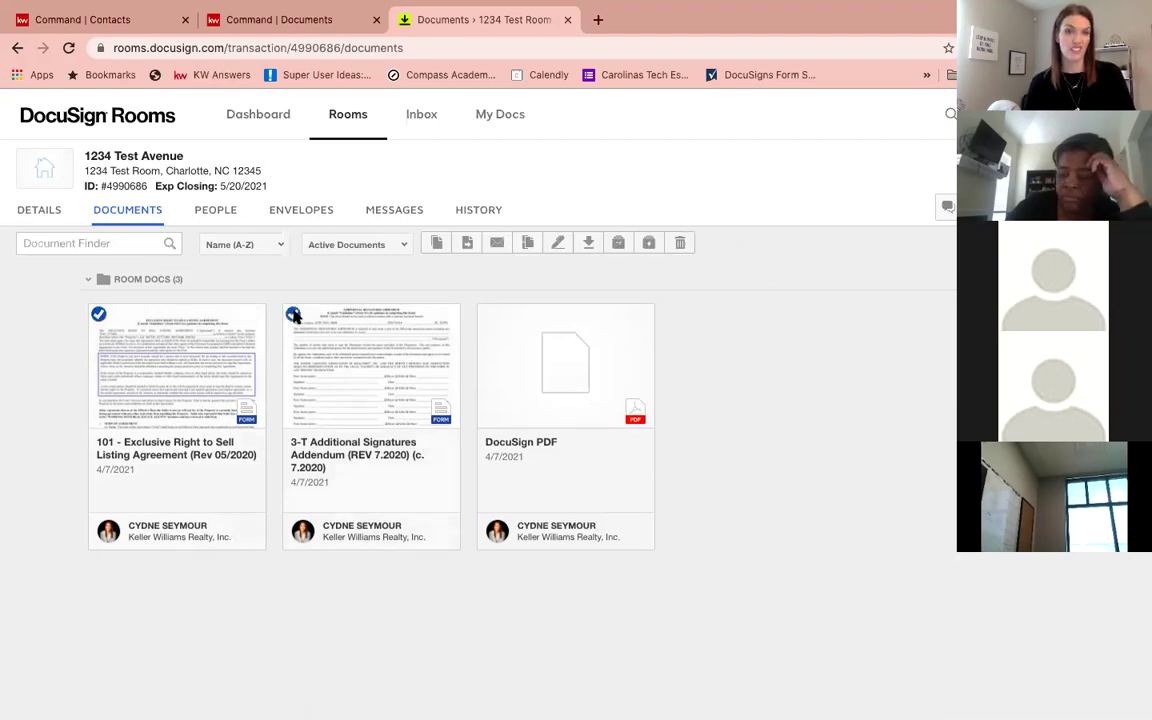
pyautogui.click(488, 316)
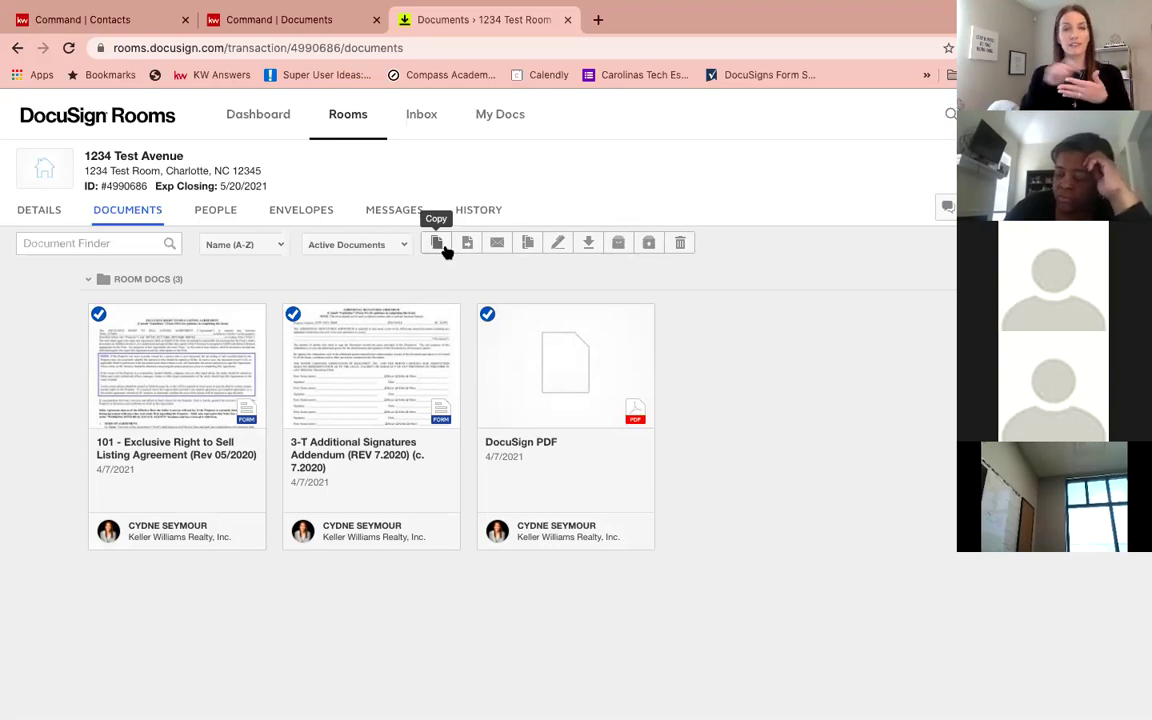
pyautogui.click(558, 246)
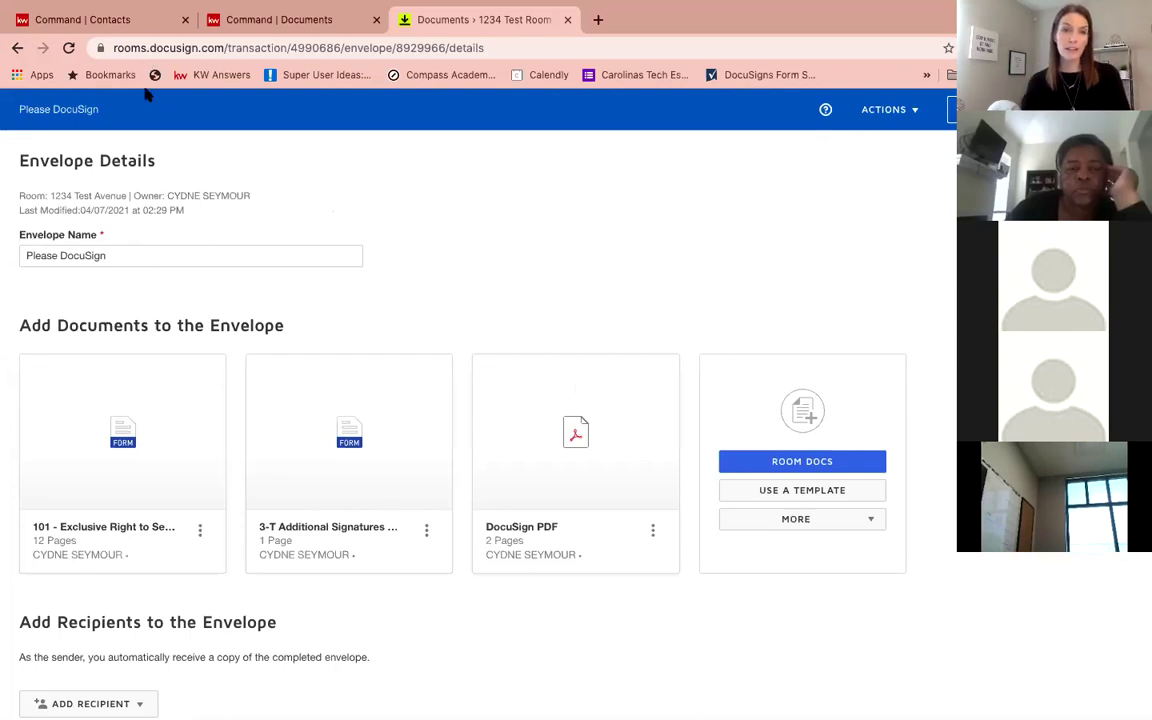
# Step: Rename the envelope as "Original Listing Paperwork"
pyautogui.doubleClick(127, 256)
pyautogui.press('BackSpace')
pyautogui.press('BackSpace')
pyautogui.press('BackSpace')
pyautogui.press('BackSpace')
pyautogui.press('BackSpace')
pyautogui.press('BackSpace')
pyautogui.press('BackSpace')
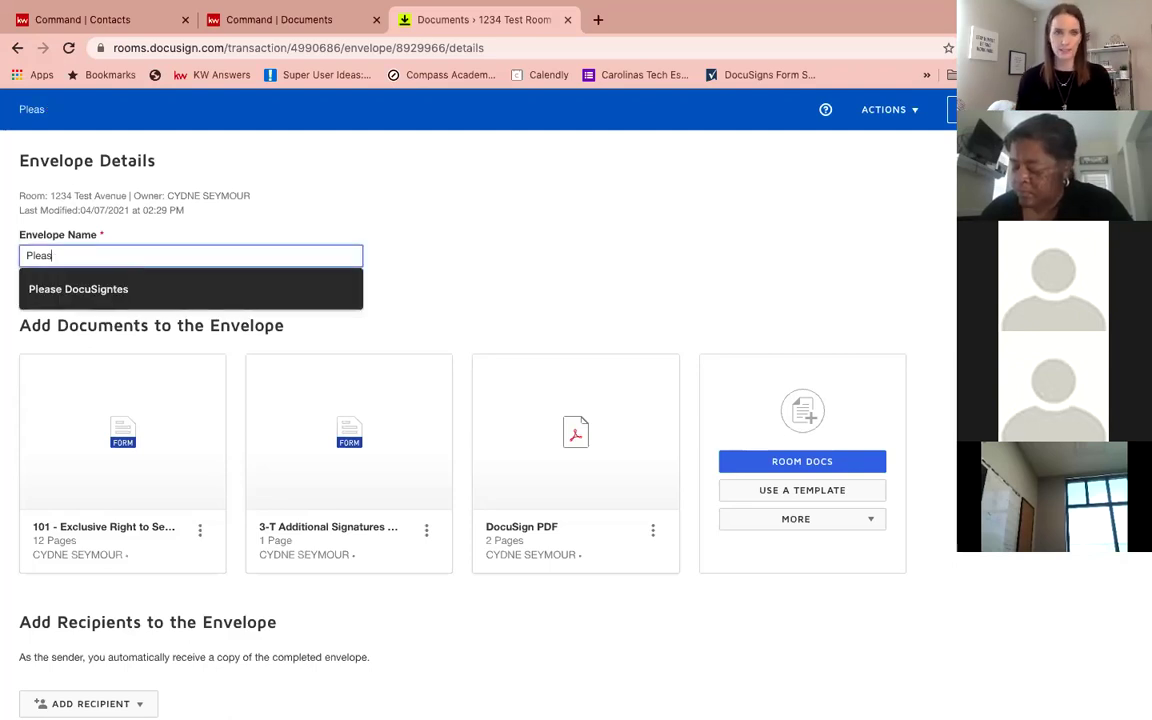
pyautogui.press('BackSpace')
pyautogui.write('Ori')
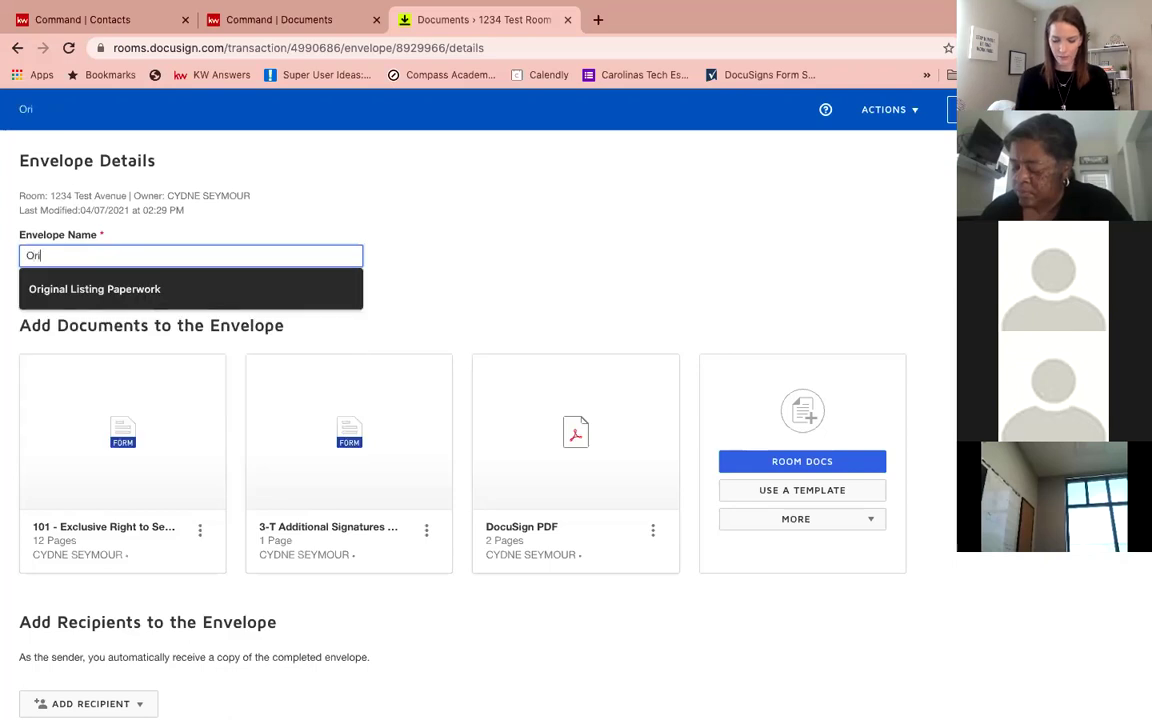
pyautogui.write('ginal')
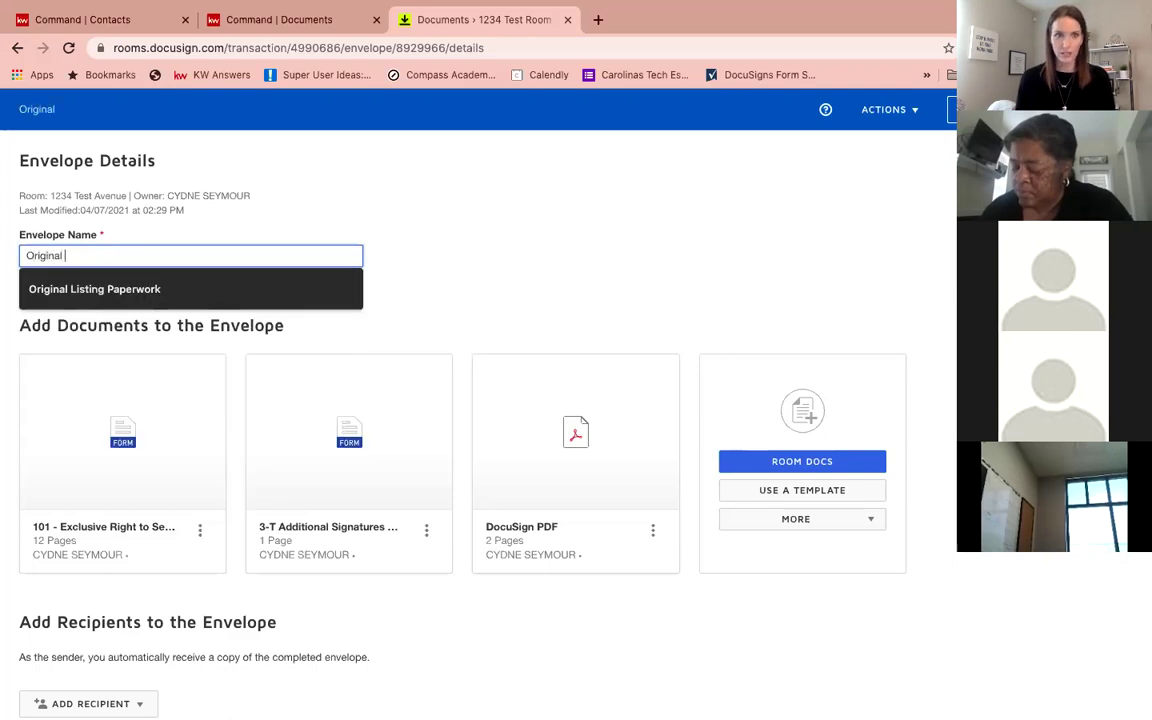
pyautogui.click(113, 290)
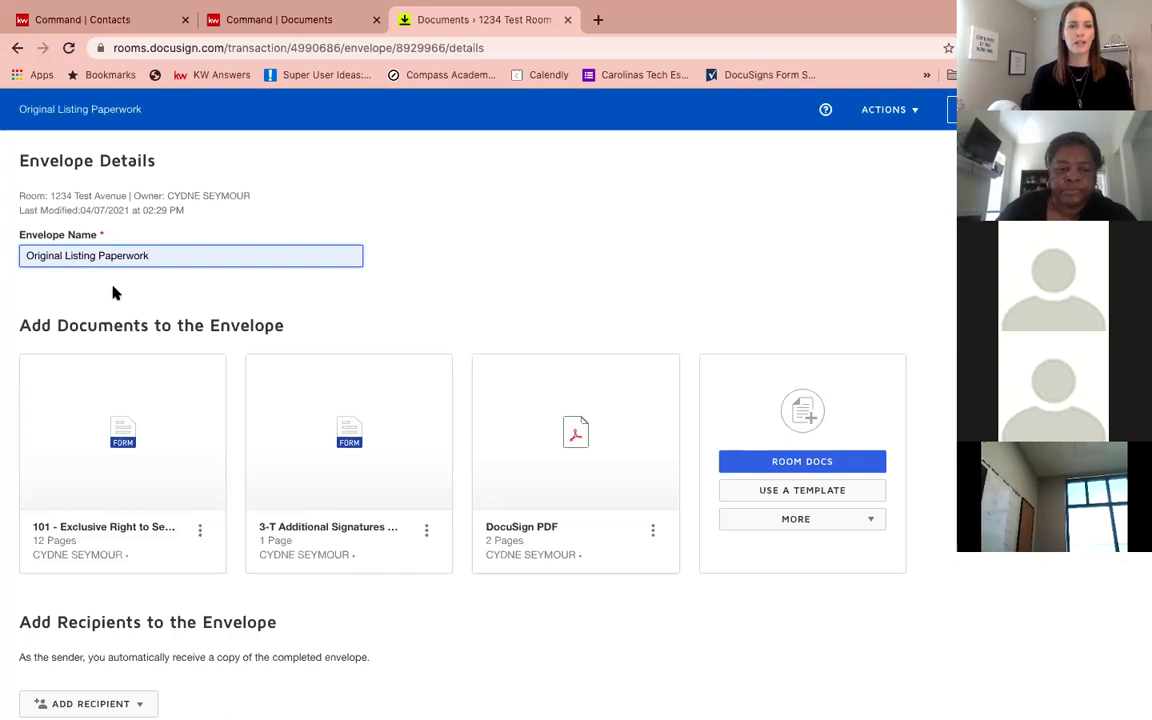
pyautogui.scroll(-1, 113, 292)
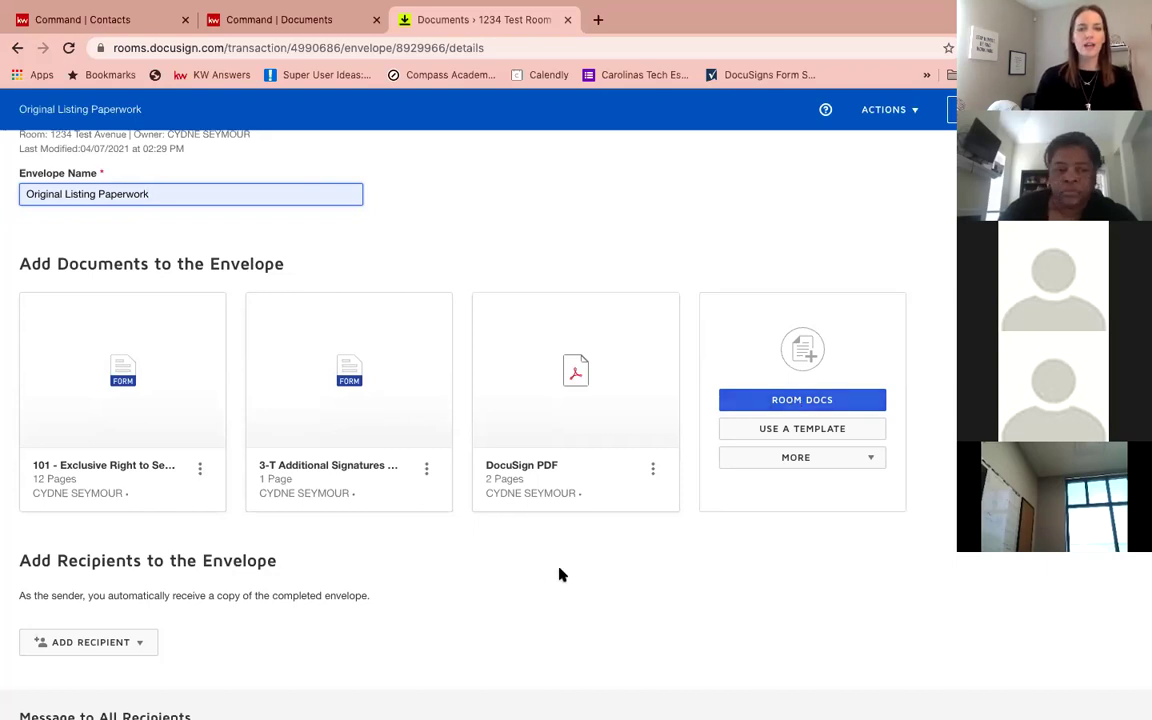
pyautogui.scroll(-1, 548, 584)
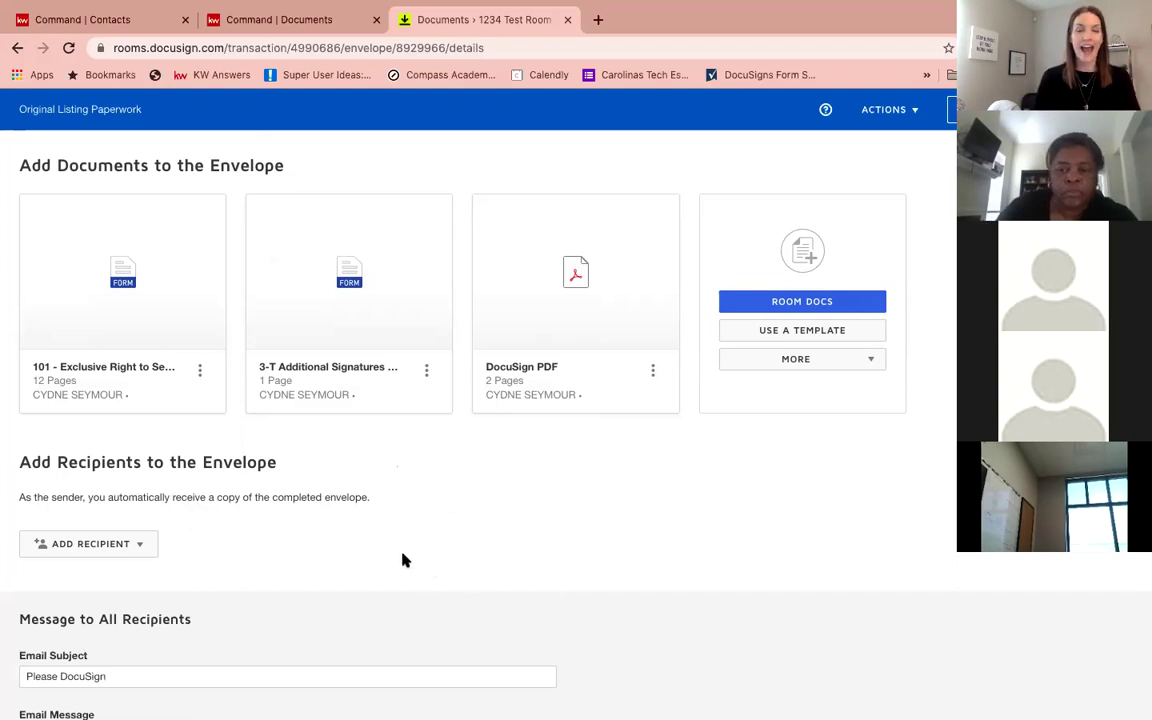
pyautogui.click(143, 545)
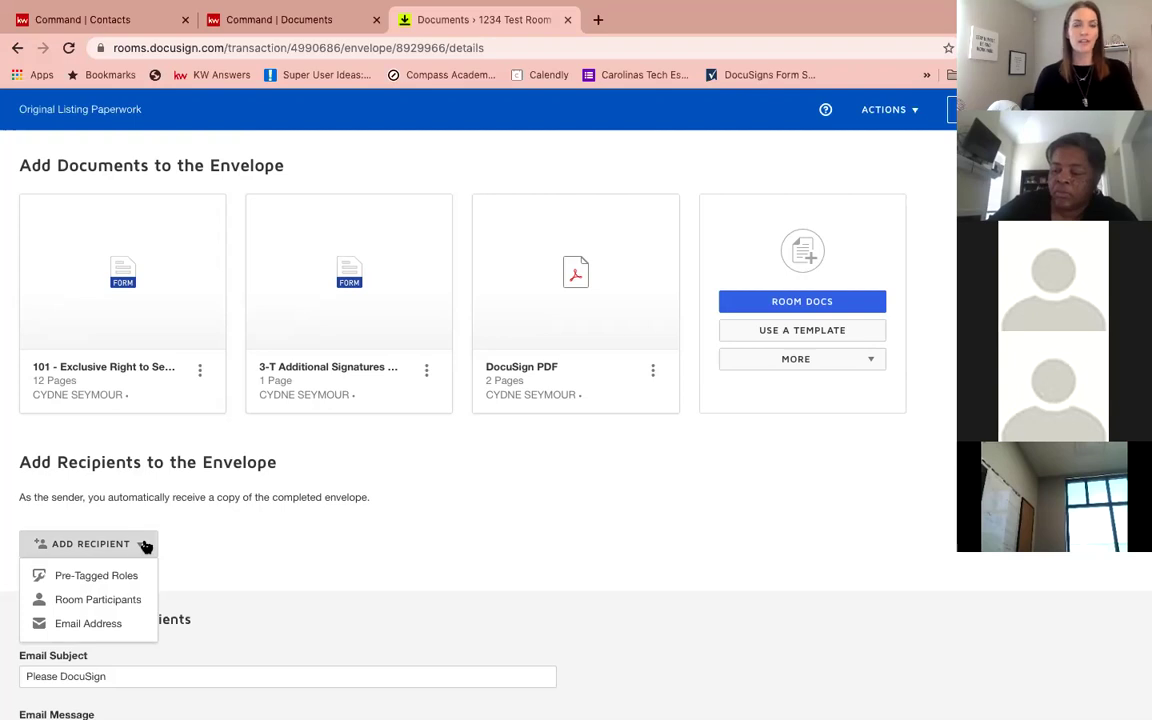
pyautogui.click(140, 575)
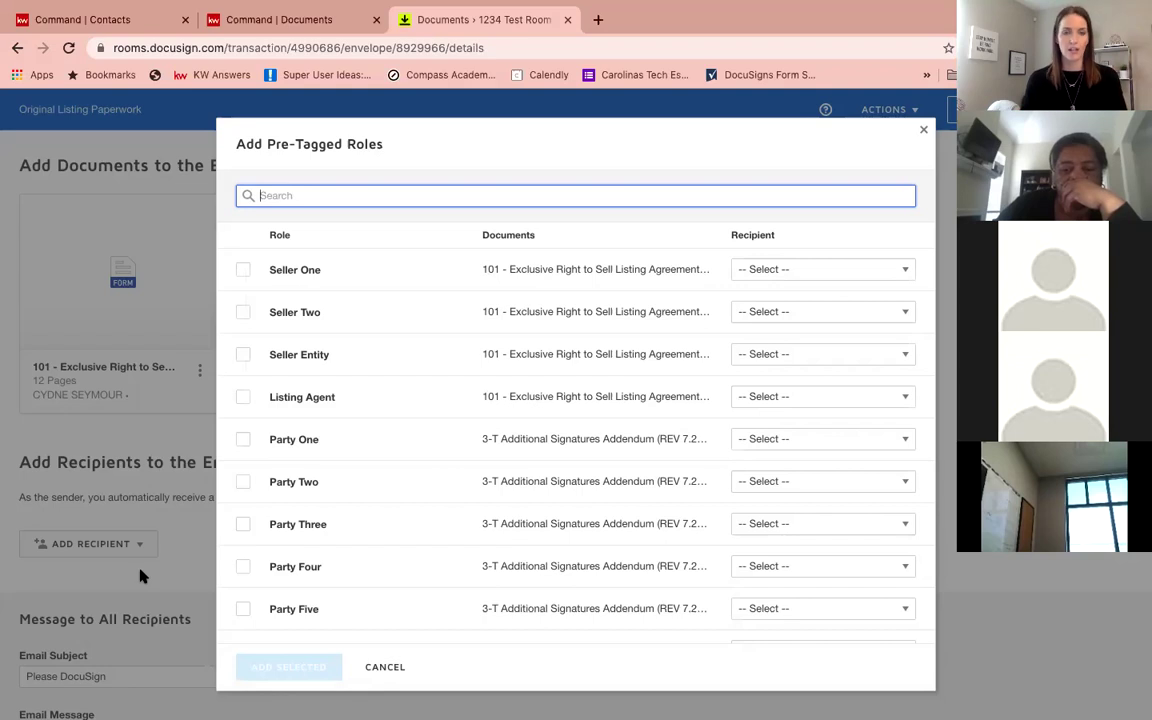
pyautogui.click(389, 667)
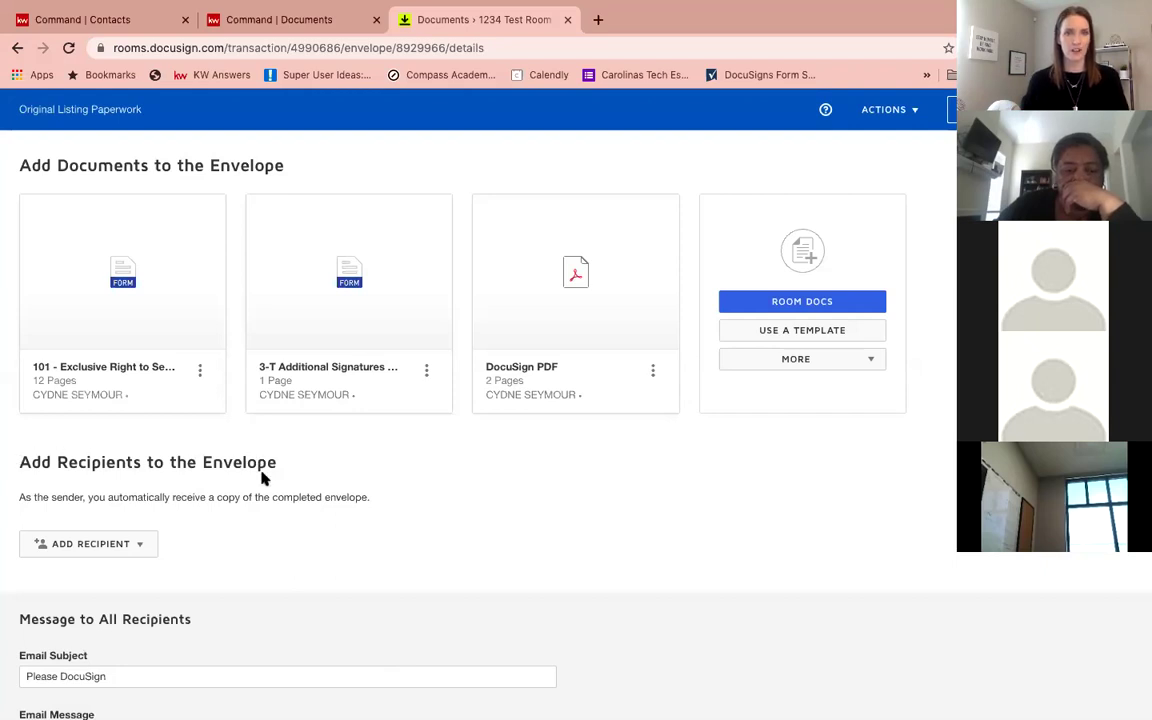
# Step: Add the pre-tagged role Seller One as an envelope recipient and assign it to Test Client
pyautogui.click(142, 544)
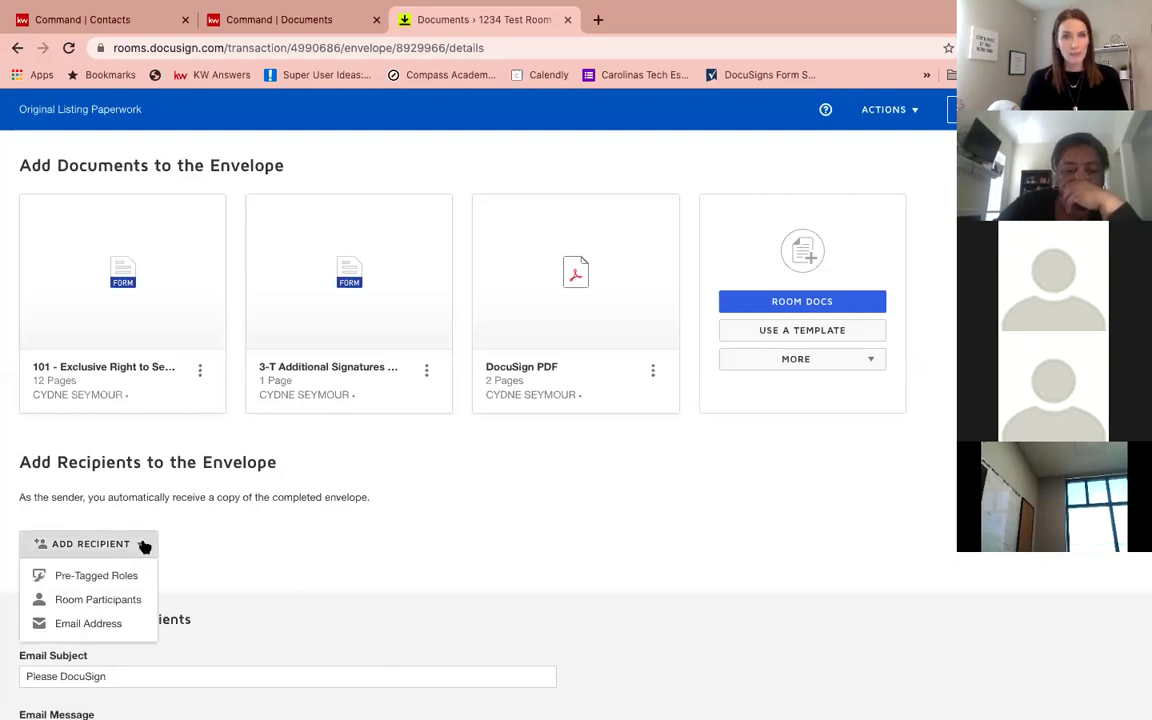
pyautogui.click(135, 578)
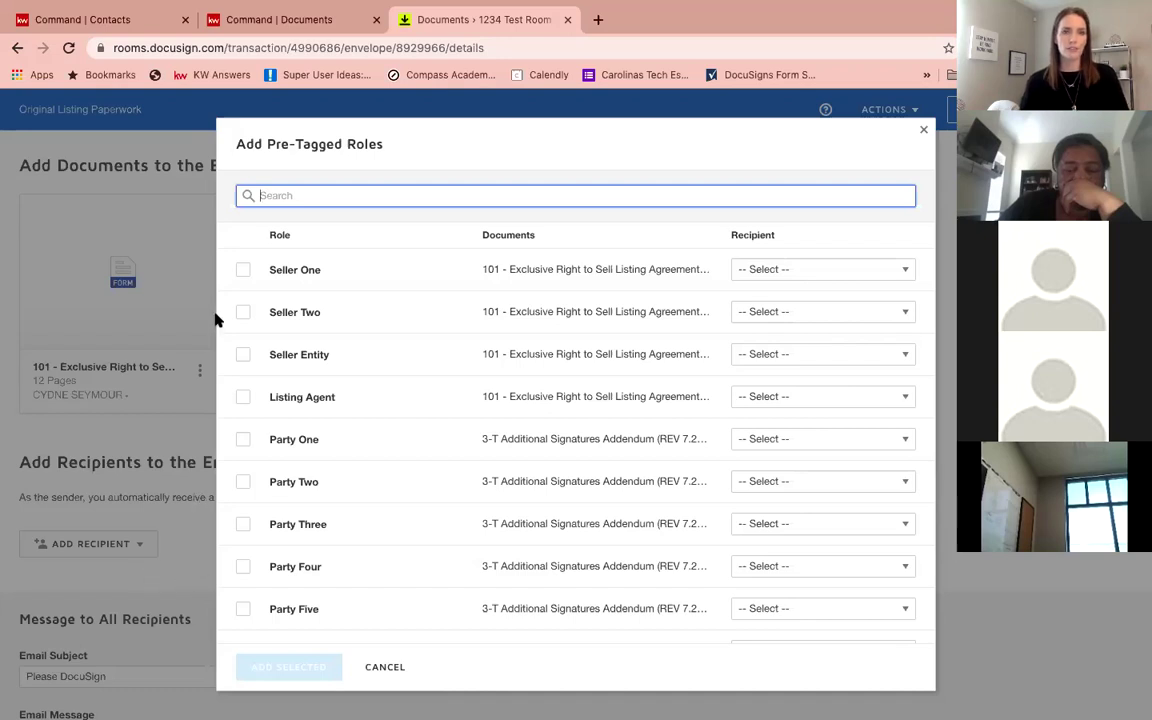
pyautogui.click(243, 270)
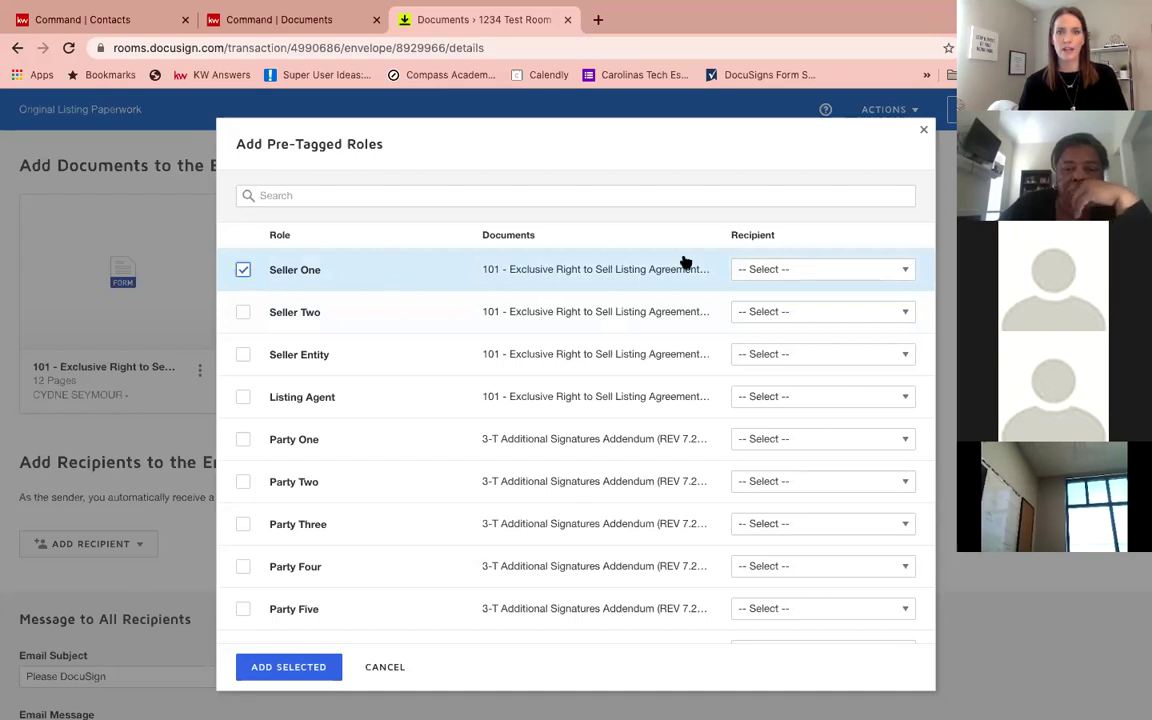
pyautogui.click(787, 270)
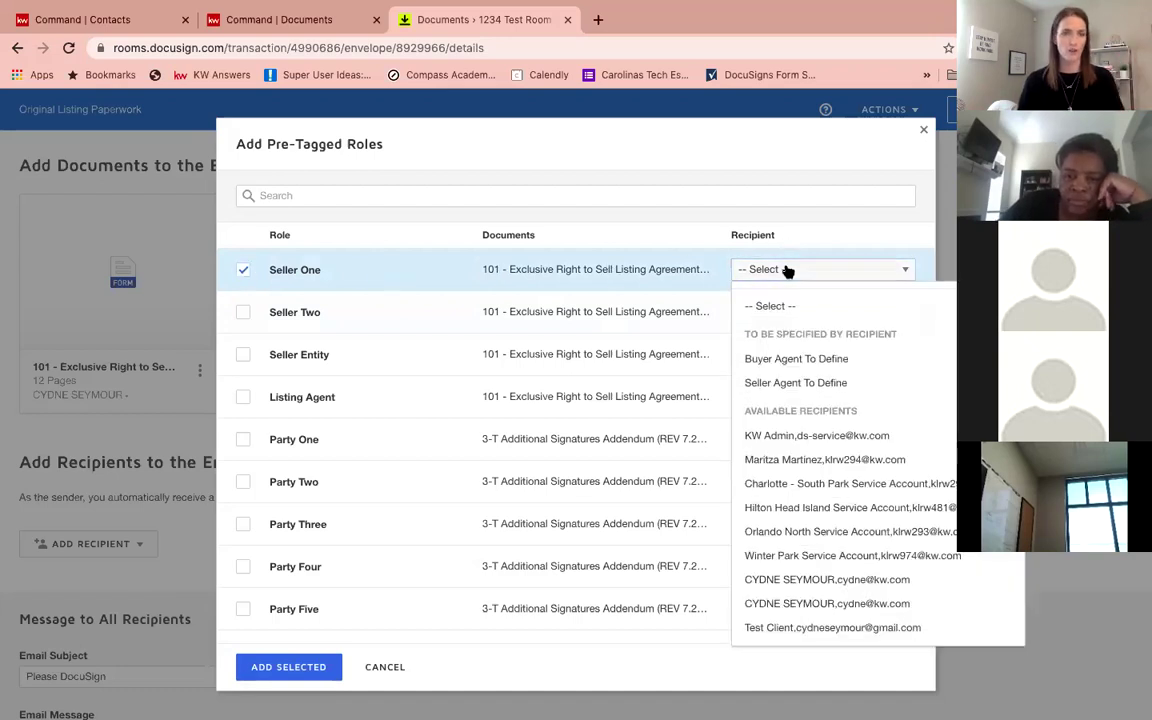
pyautogui.click(833, 628)
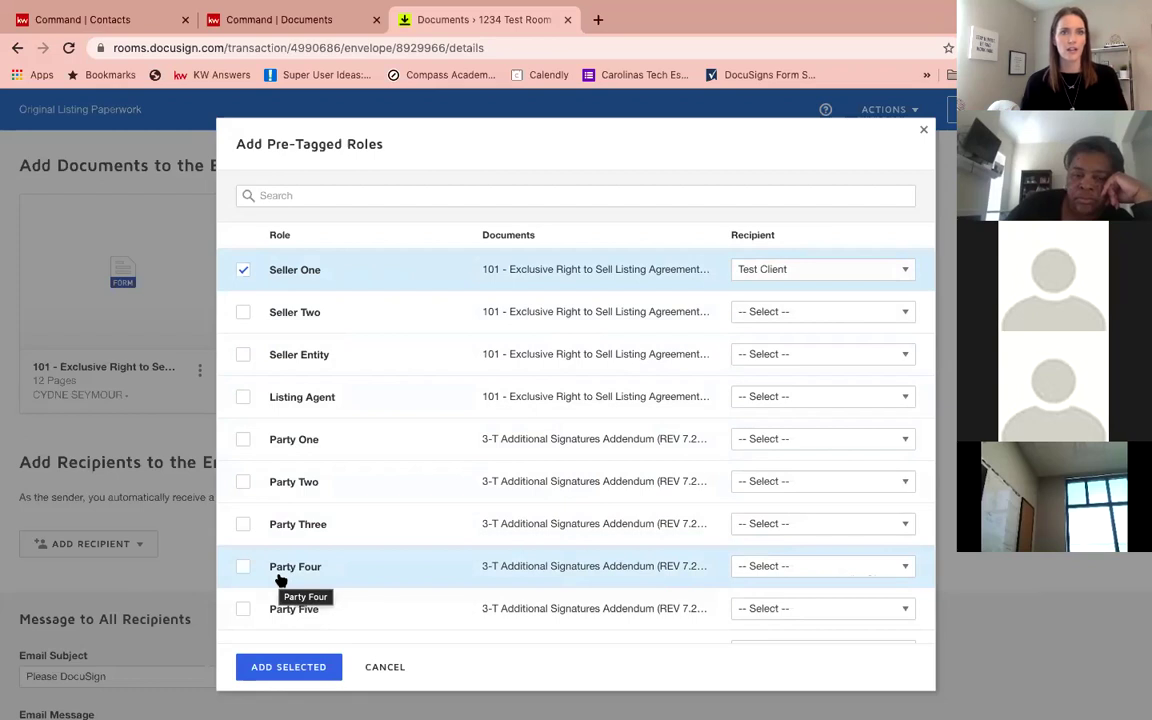
pyautogui.click(292, 666)
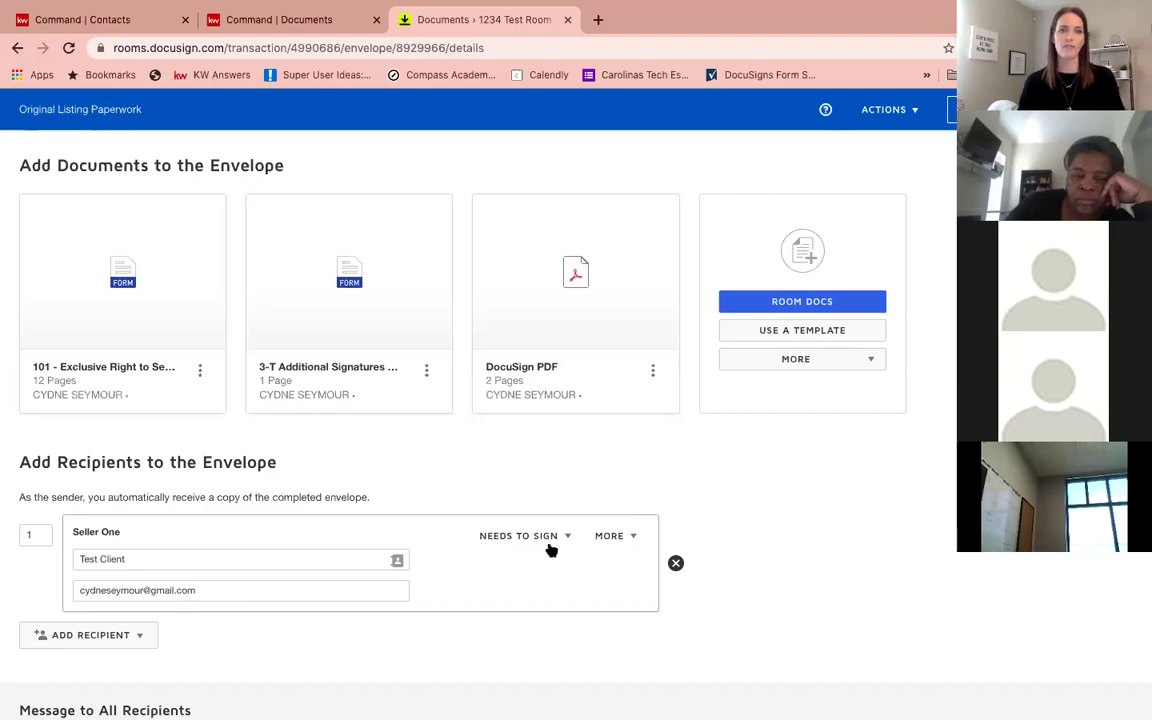
# Step: Replace the email subject for all recipients with "Here is the listing paperwork"
pyautogui.scroll(-2, 280, 540)
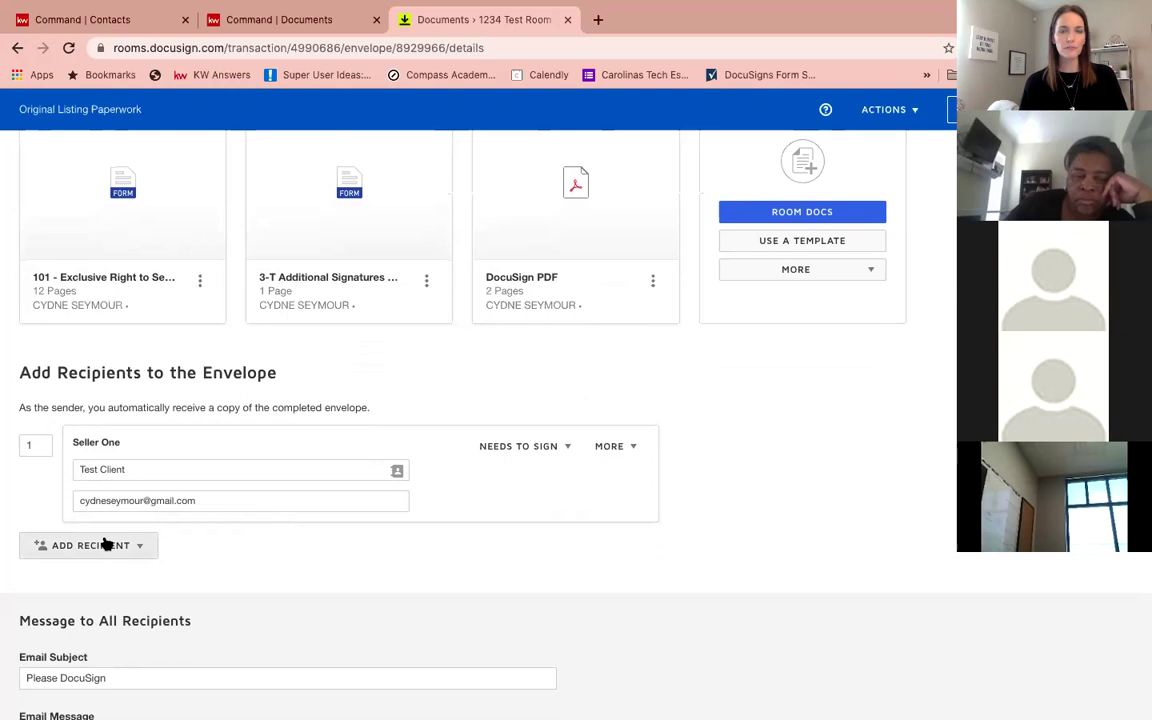
pyautogui.scroll(-2, 104, 543)
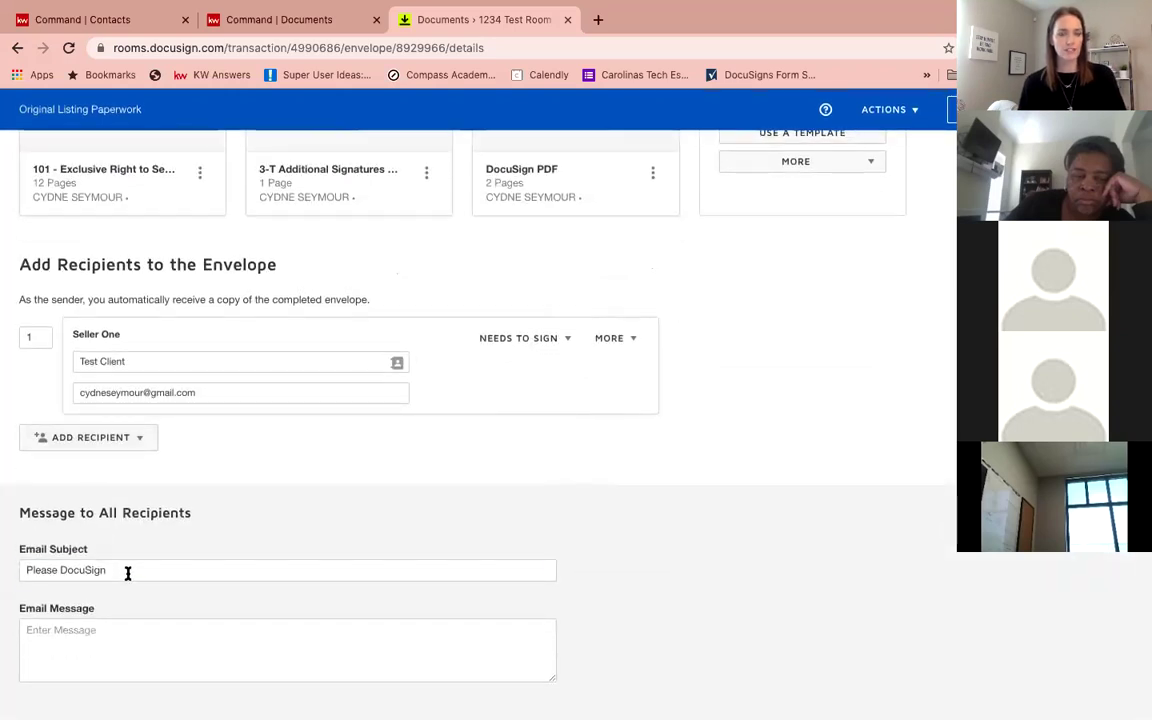
pyautogui.tripleClick(128, 572)
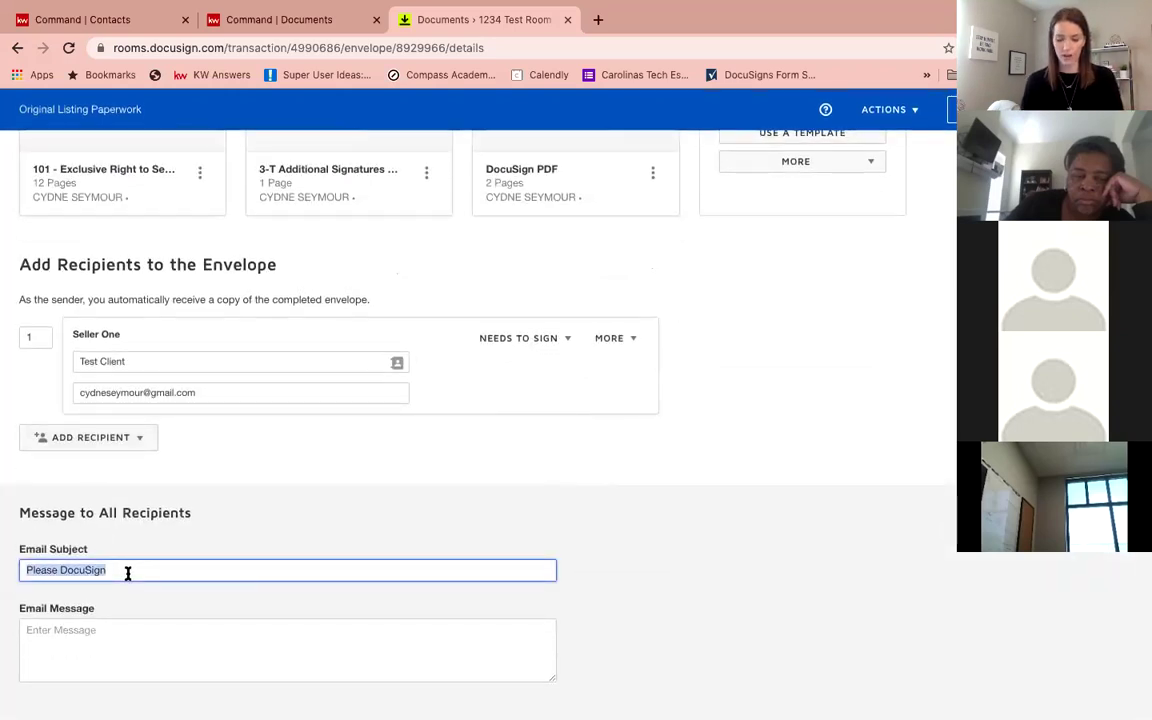
pyautogui.write('Here is the listing papero')
pyautogui.press('BackSpace')
pyautogui.write('work')
pyautogui.press('Tab')
# Step: Enter the email message "Let's get your home sold and move you to California to be closer to your family!"
pyautogui.write("Let's get your home sold and move yuo to")
pyautogui.press('BackSpace')
pyautogui.press('BackSpace')
pyautogui.press('BackSpace')
pyautogui.press('BackSpace')
pyautogui.press('BackSpace')
pyautogui.press('BackSpace')
pyautogui.write('ou to Ca')
pyautogui.press('BackSpace')
pyautogui.press('BackSpace')
pyautogui.write('California to be closer to your family!')
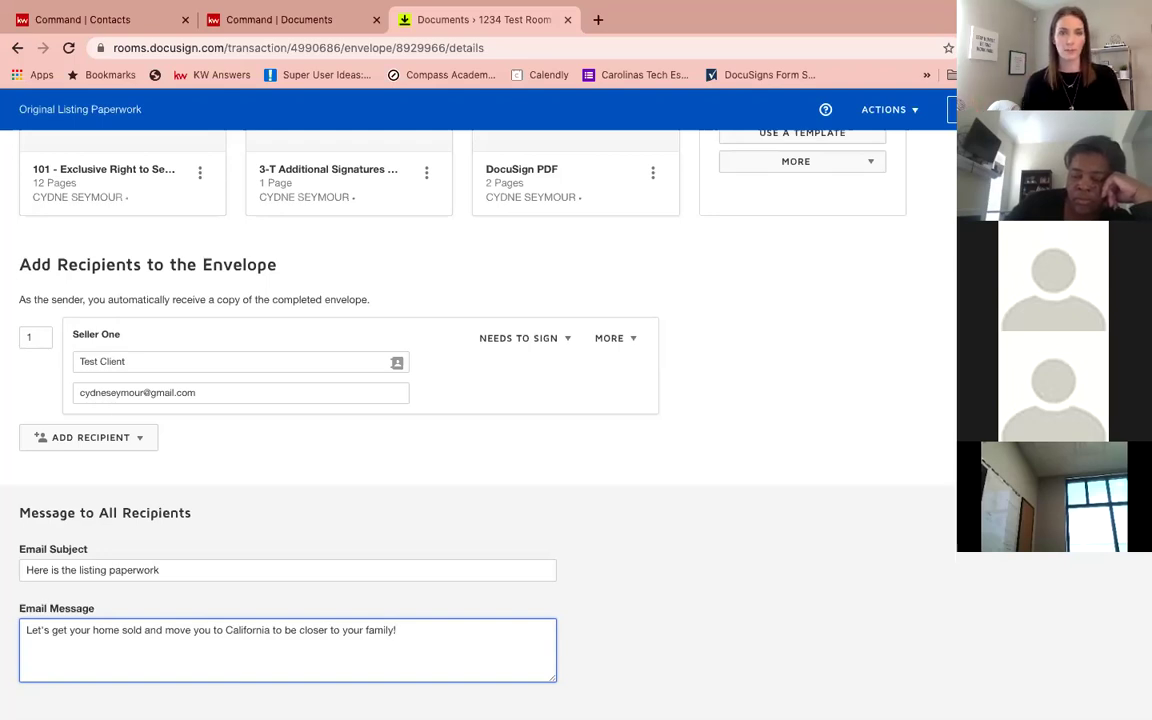
# Step: Check the signing fields already placed throughout the Exclusive Right to Sell Listing Agreement and the Additional Signatures Addendum
pyautogui.scroll(4, 537, 466)
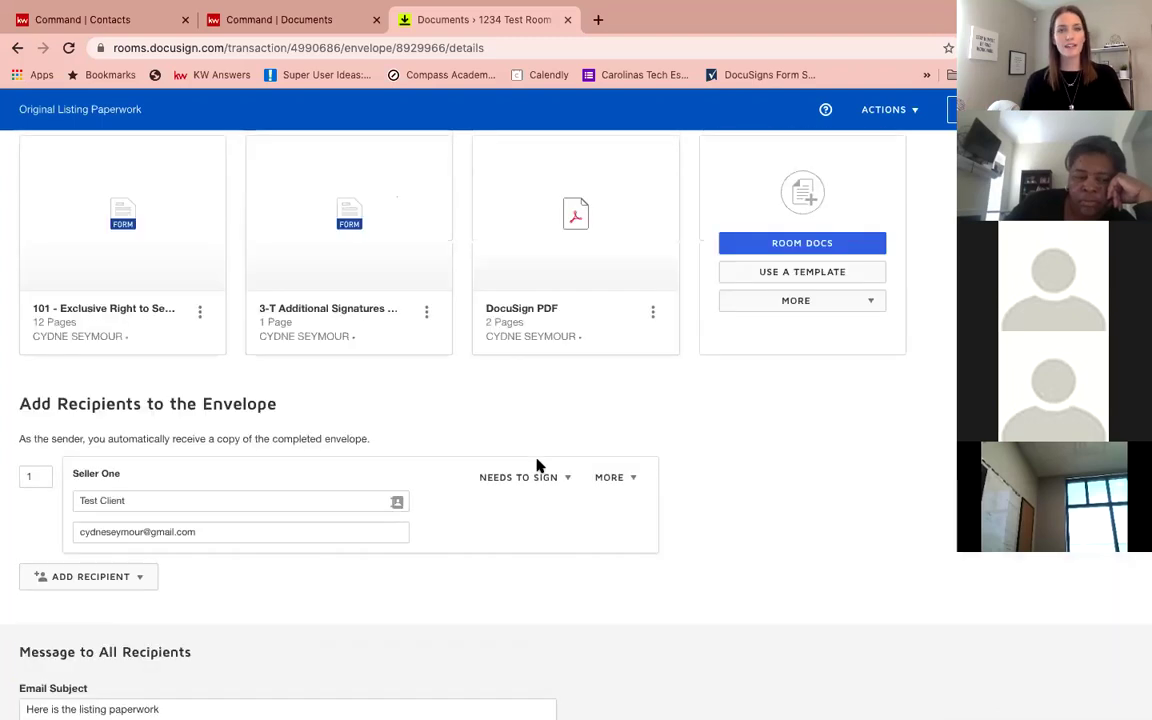
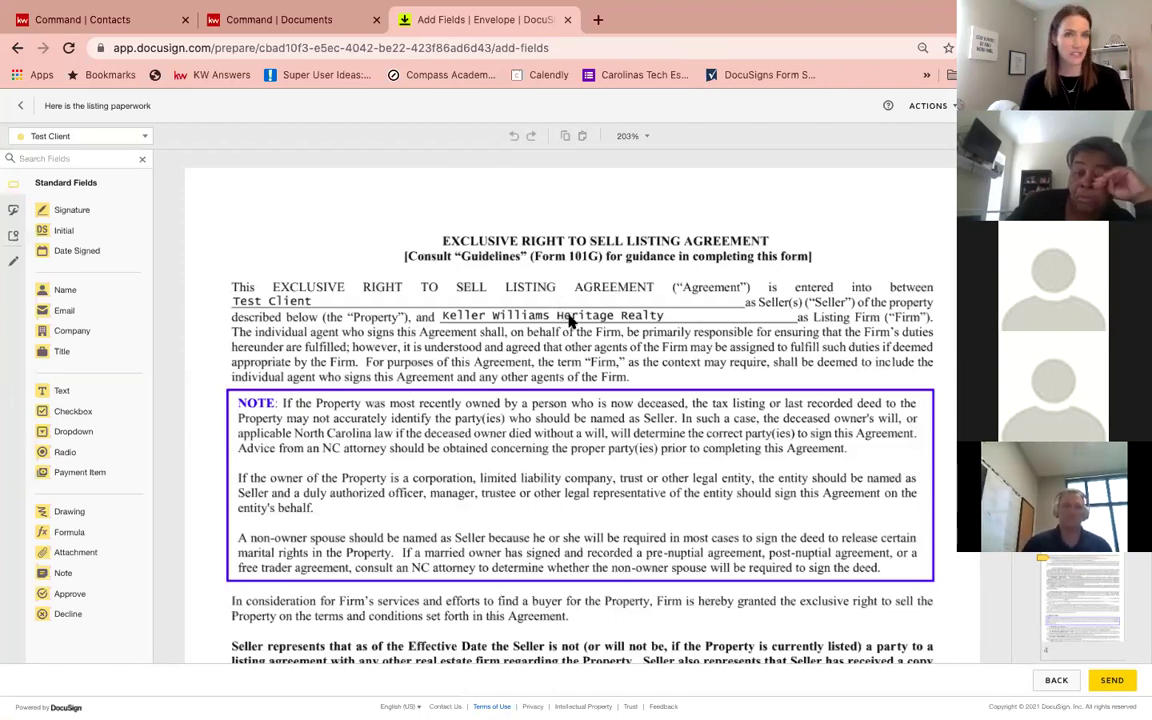
pyautogui.scroll(-1, 566, 320)
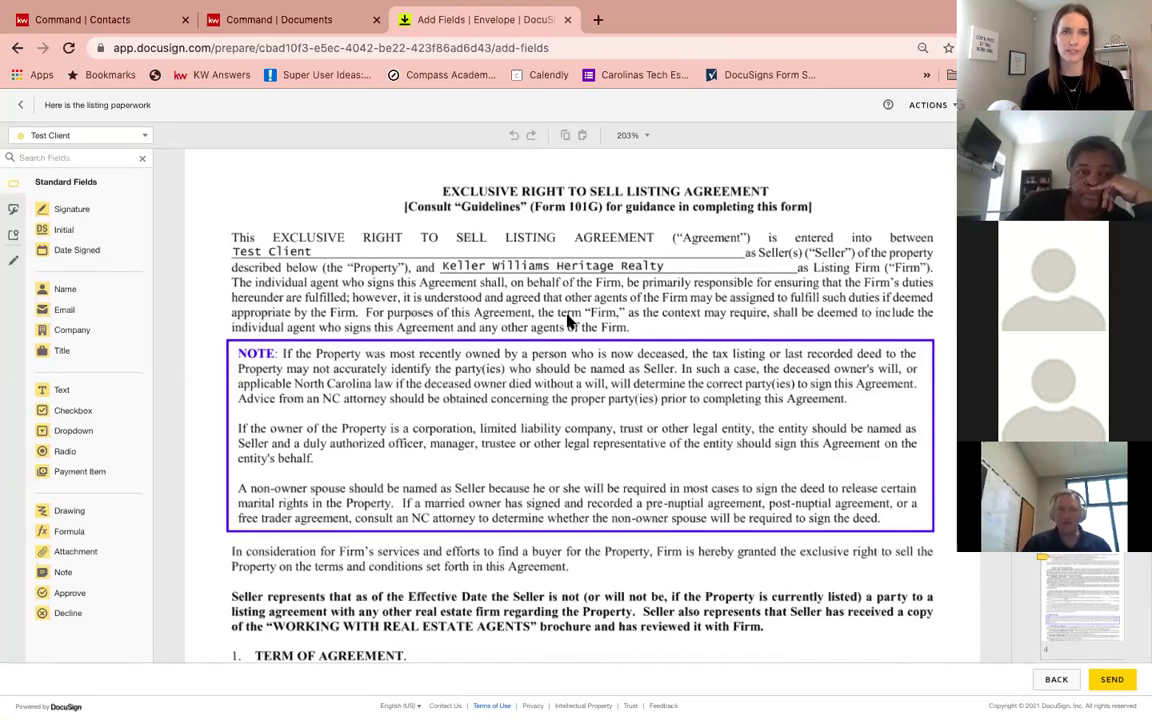
pyautogui.scroll(-5, 566, 320)
pyautogui.scroll(-8, 566, 320)
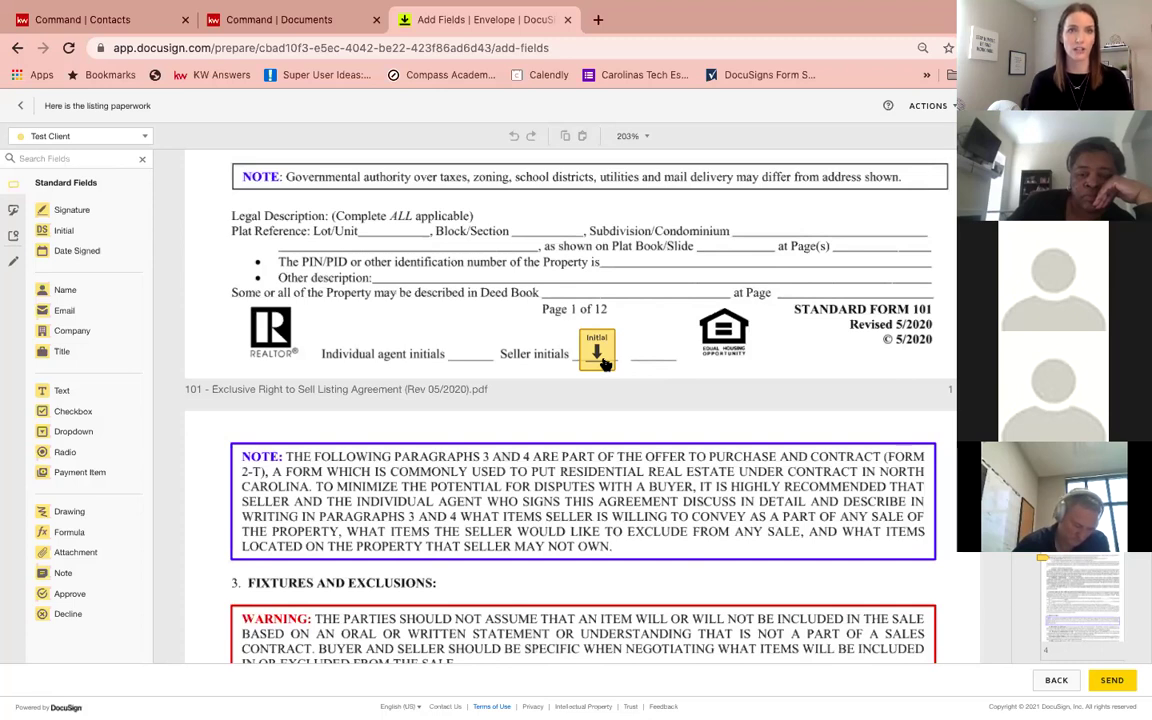
pyautogui.scroll(-5, 604, 364)
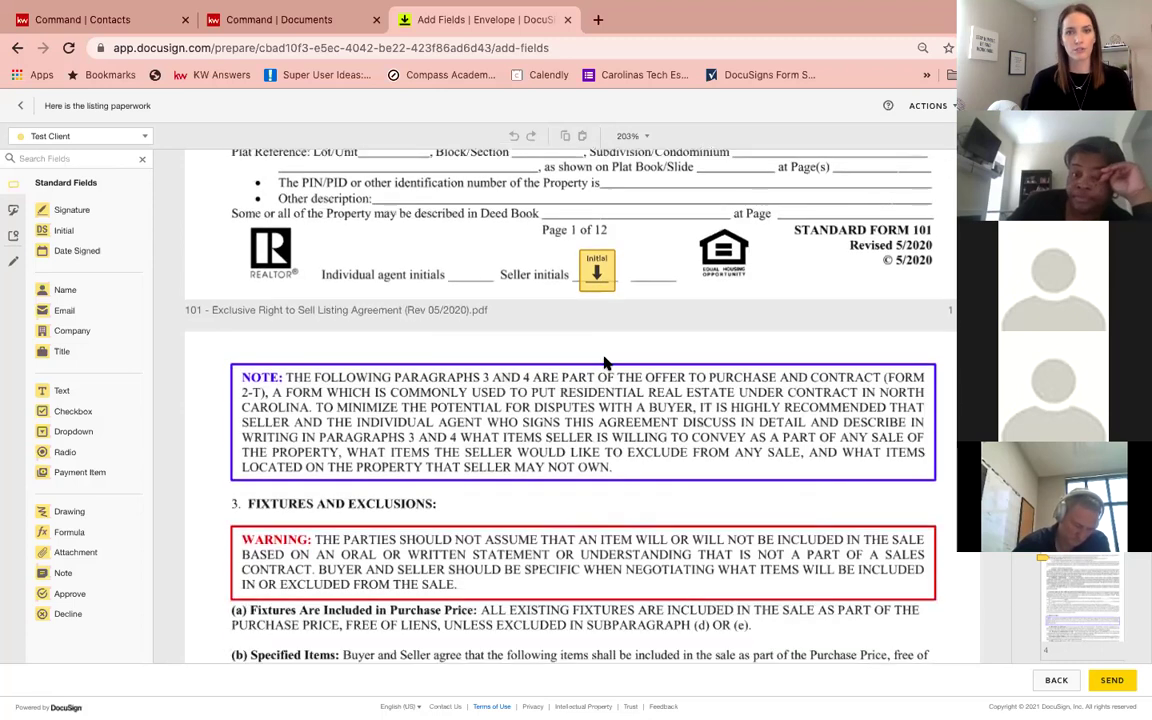
pyautogui.scroll(-20, 604, 364)
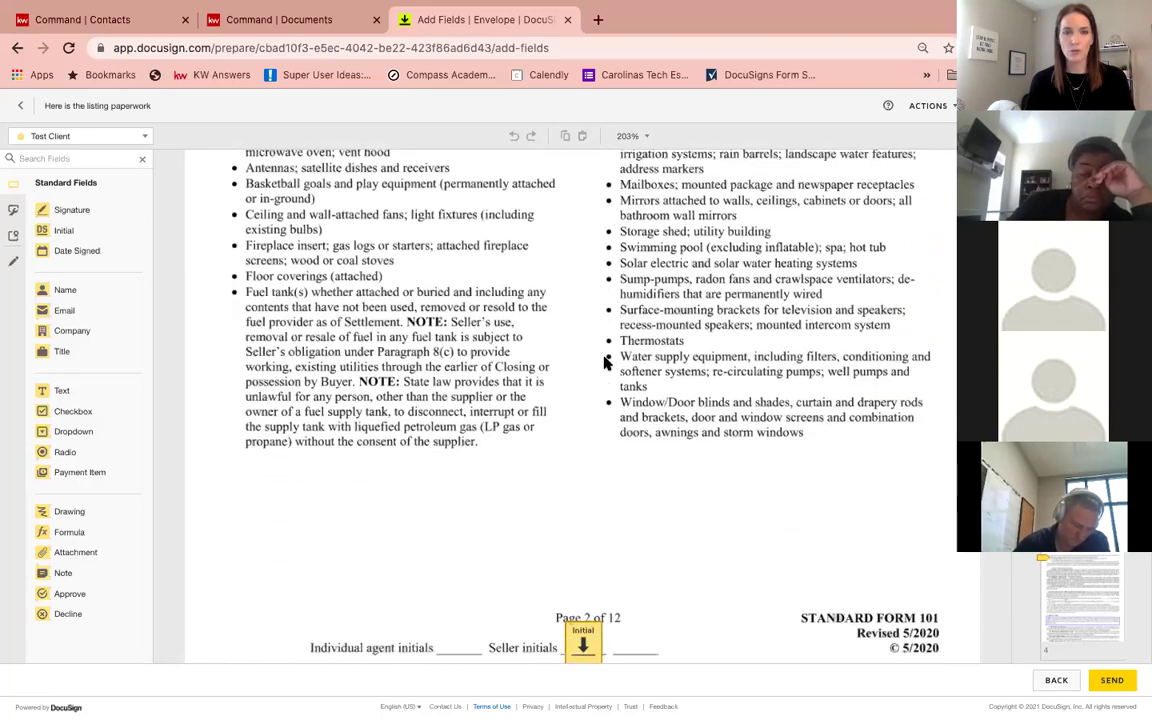
pyautogui.scroll(-17, 604, 364)
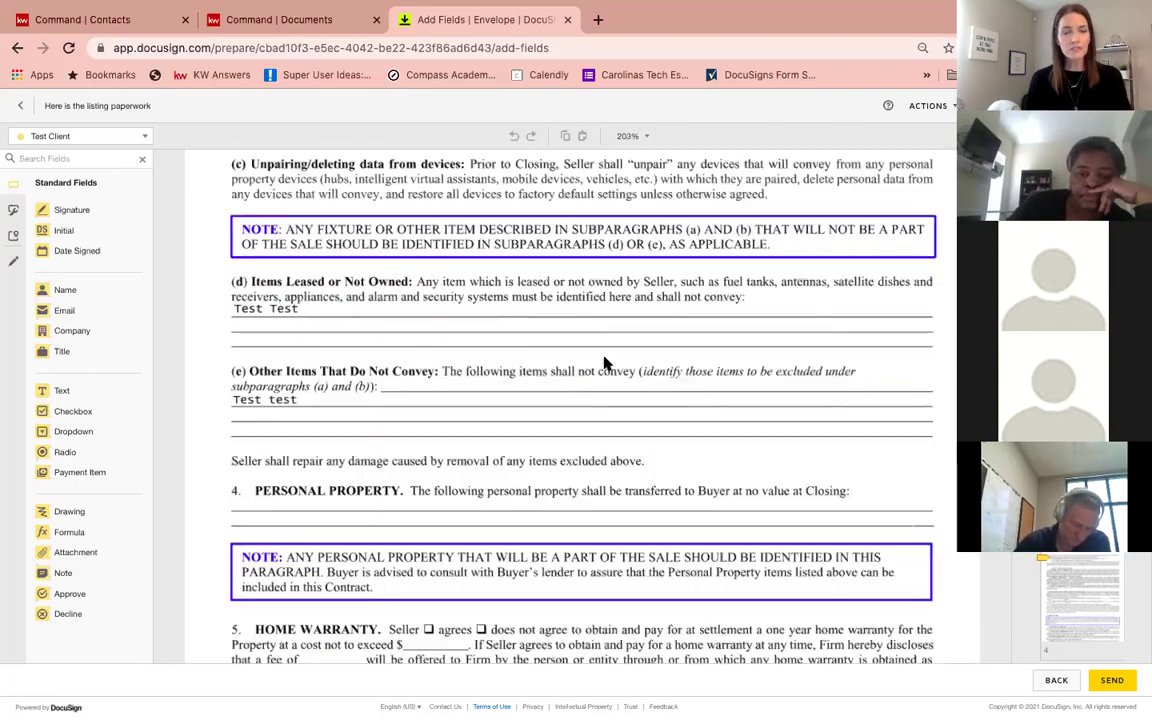
pyautogui.scroll(-18, 604, 364)
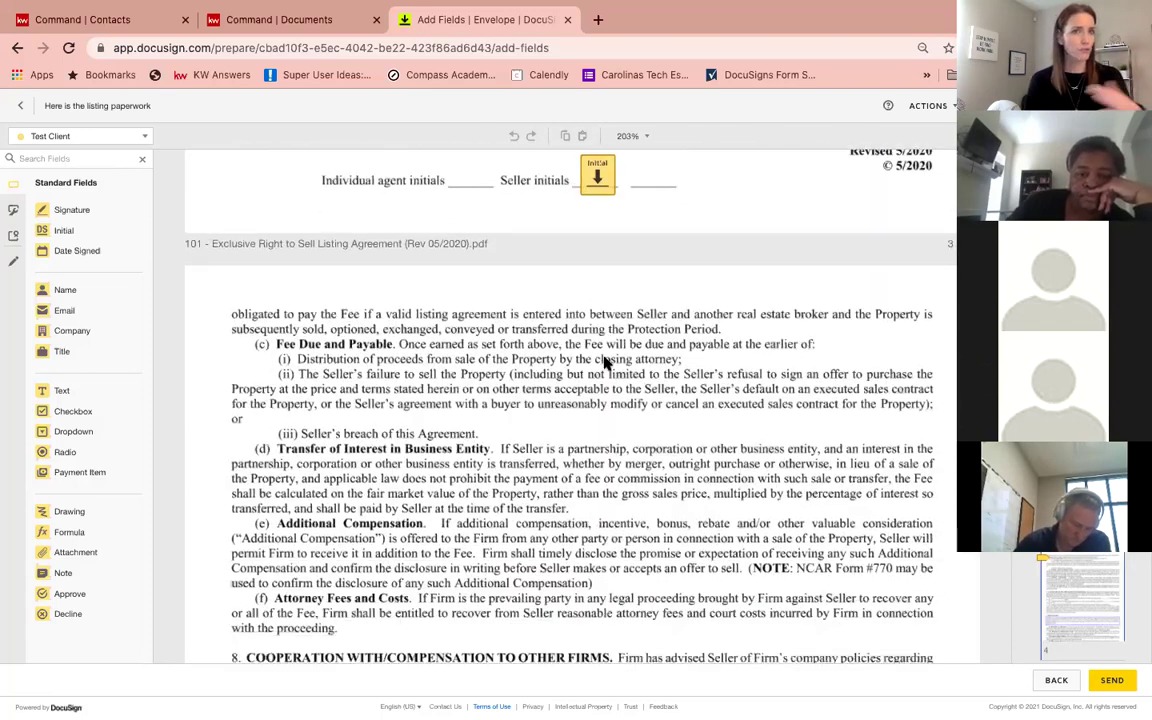
pyautogui.scroll(-18, 604, 364)
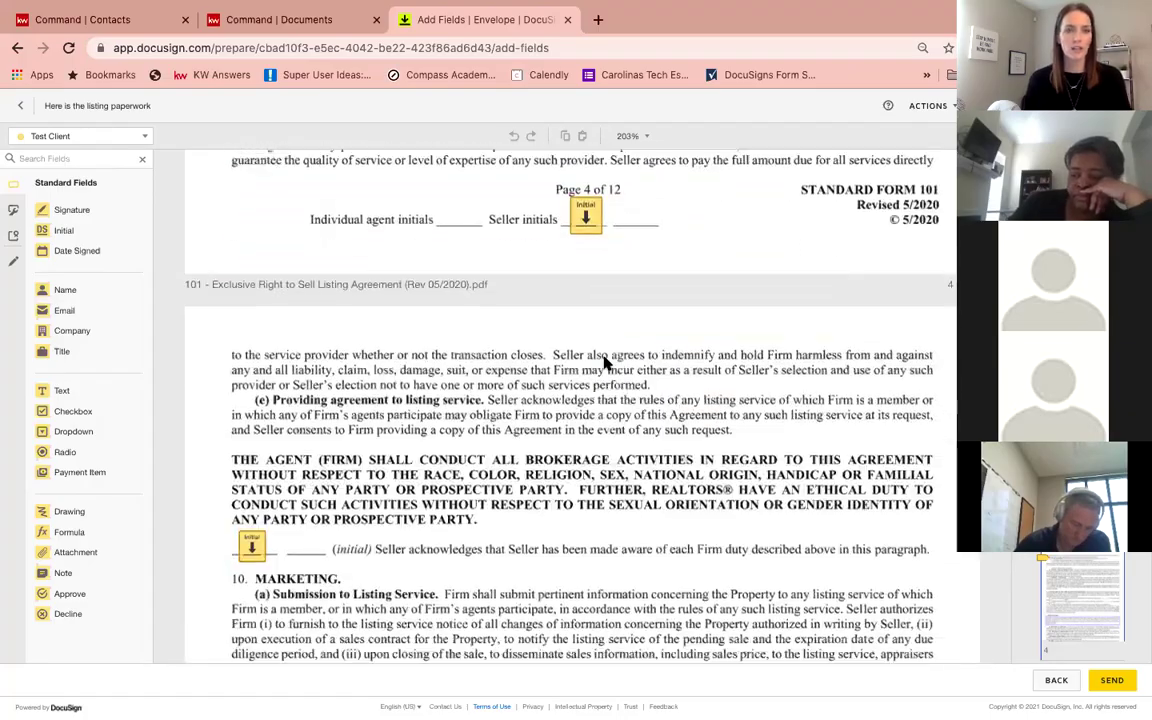
pyautogui.scroll(-15, 604, 364)
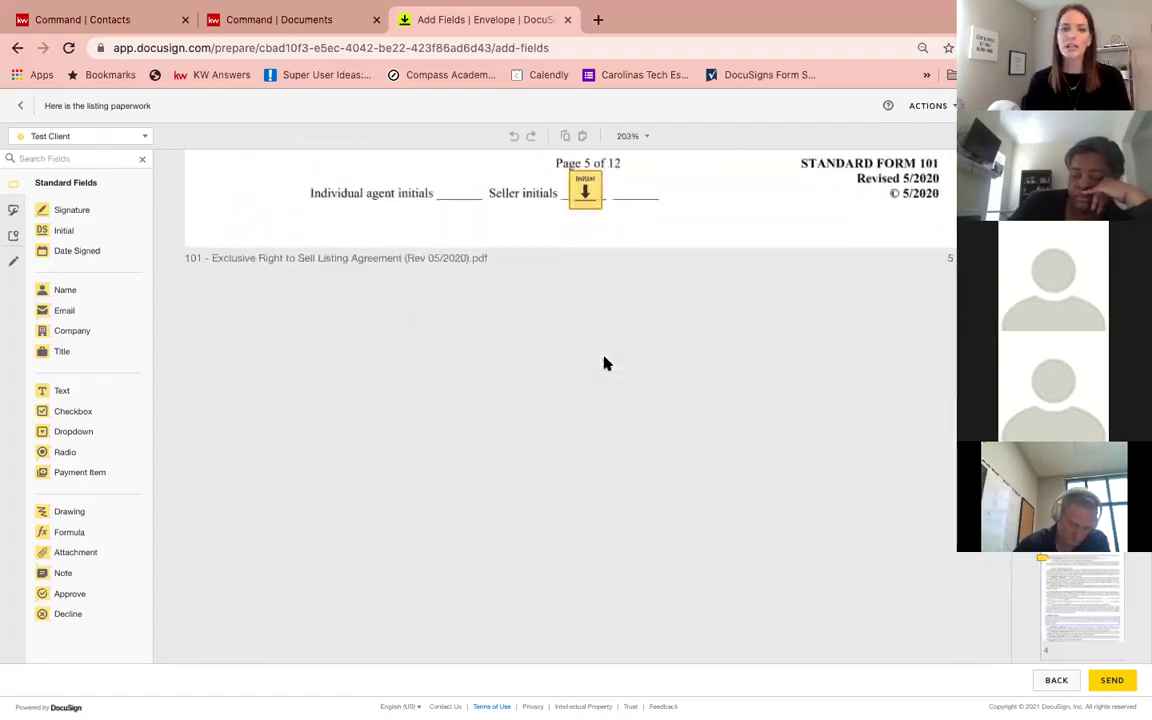
pyautogui.scroll(-18, 604, 364)
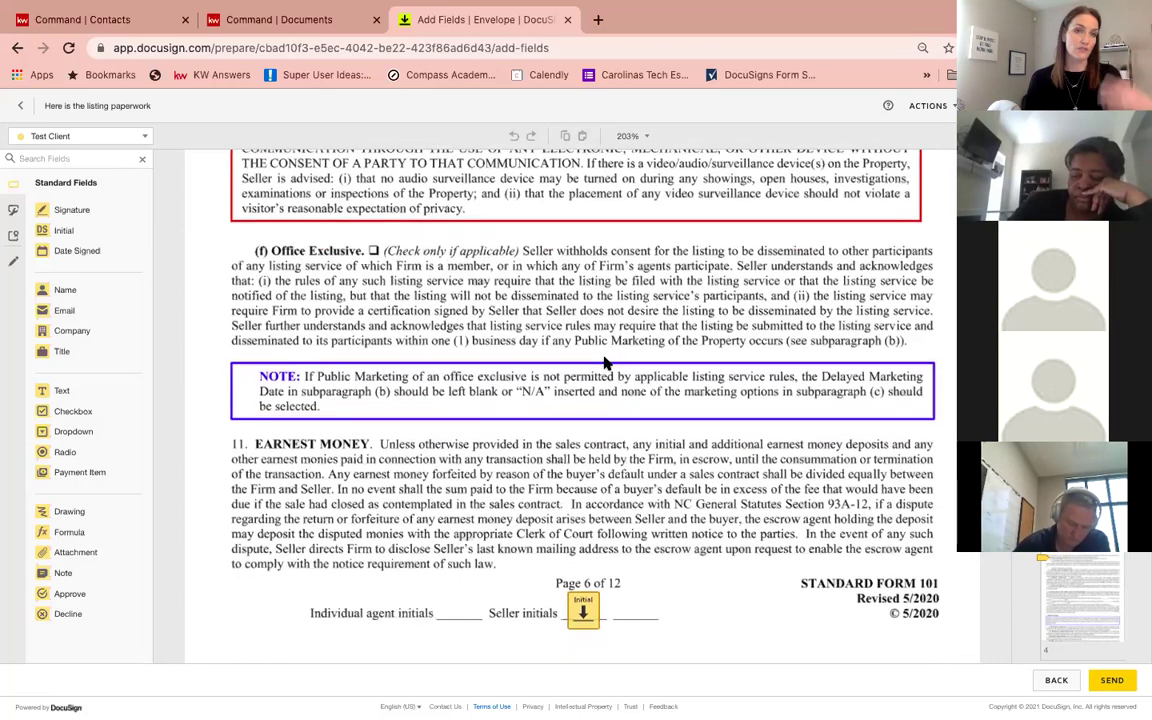
pyautogui.scroll(-18, 604, 364)
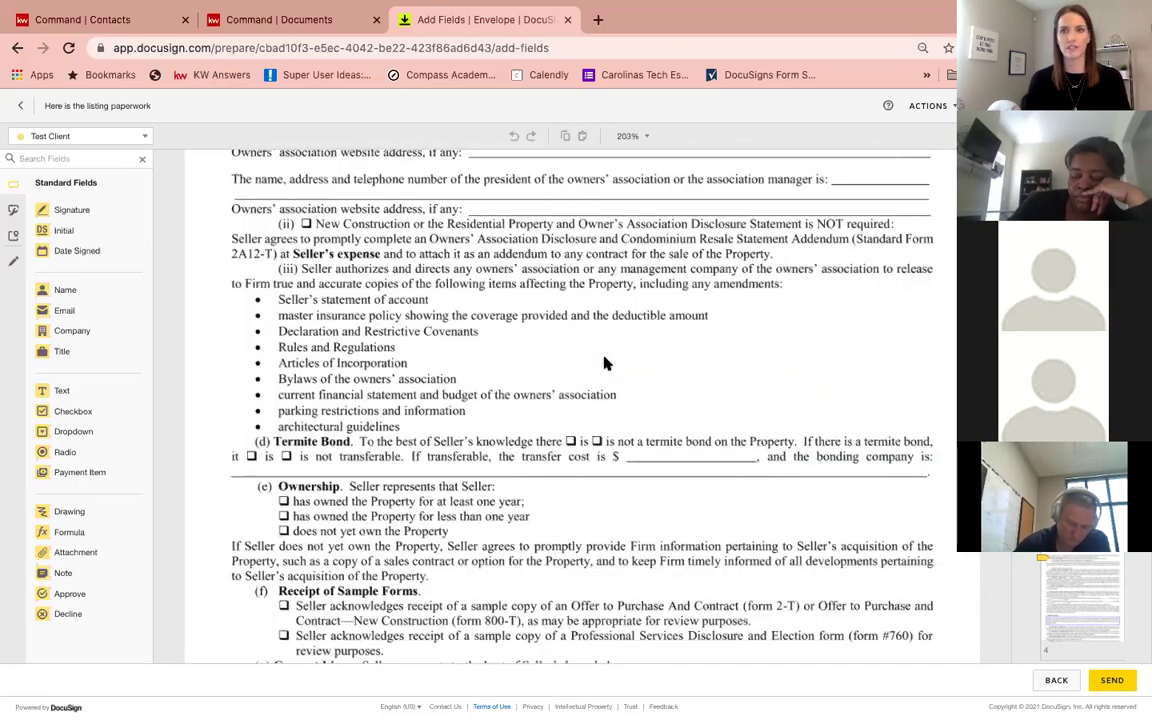
pyautogui.scroll(-18, 604, 364)
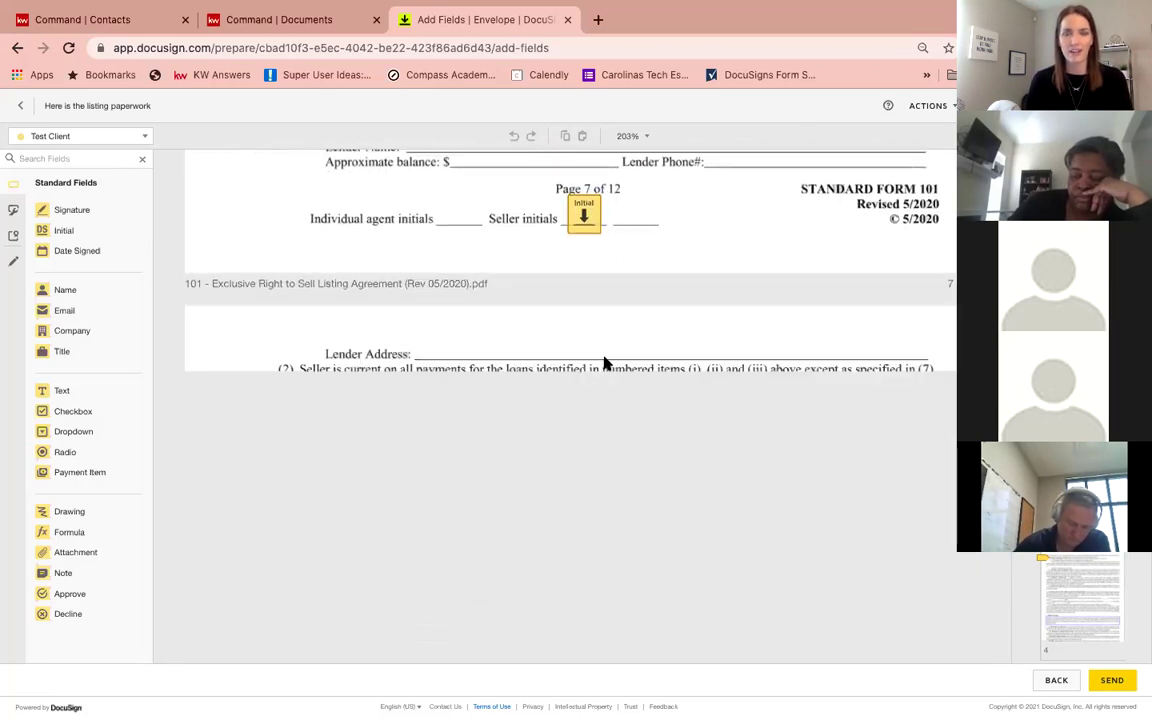
pyautogui.scroll(-18, 604, 364)
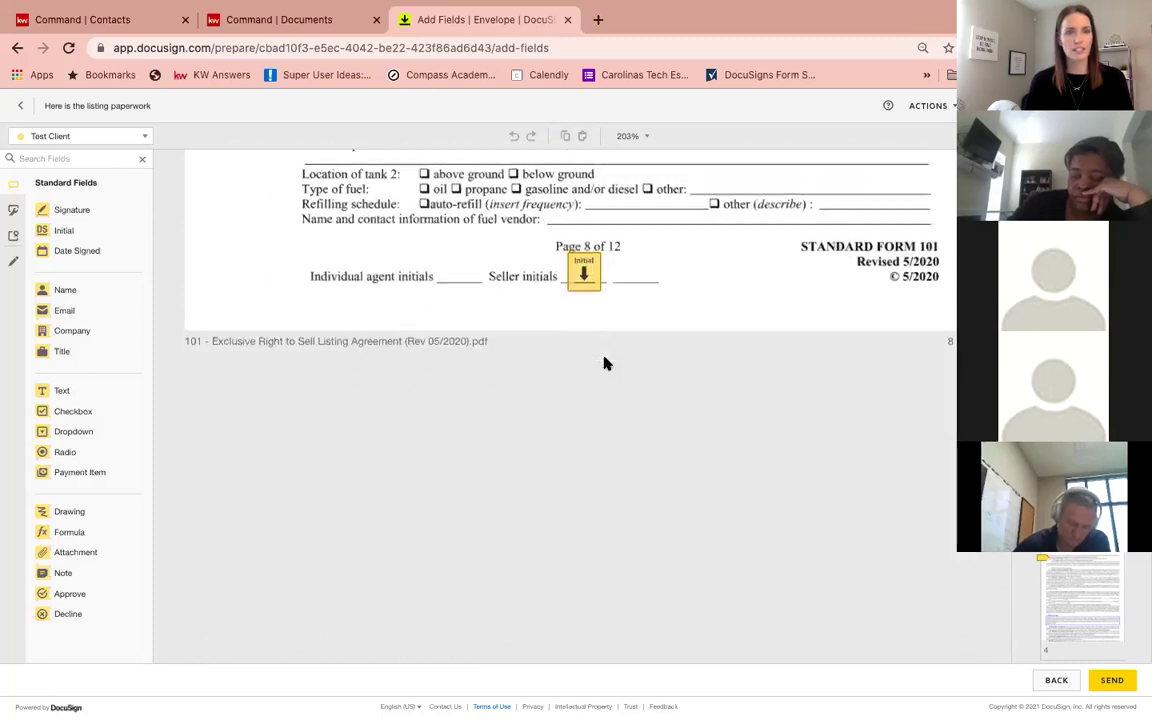
pyautogui.scroll(-18, 604, 364)
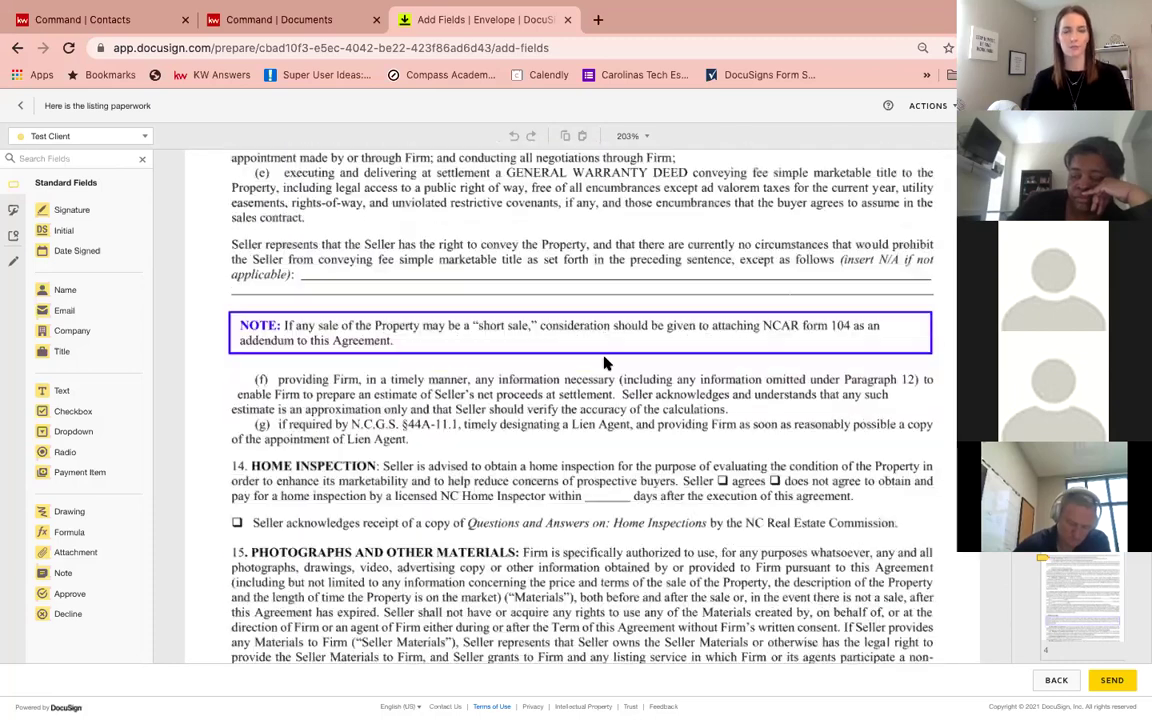
pyautogui.scroll(-1, 604, 364)
pyautogui.scroll(-15, 604, 364)
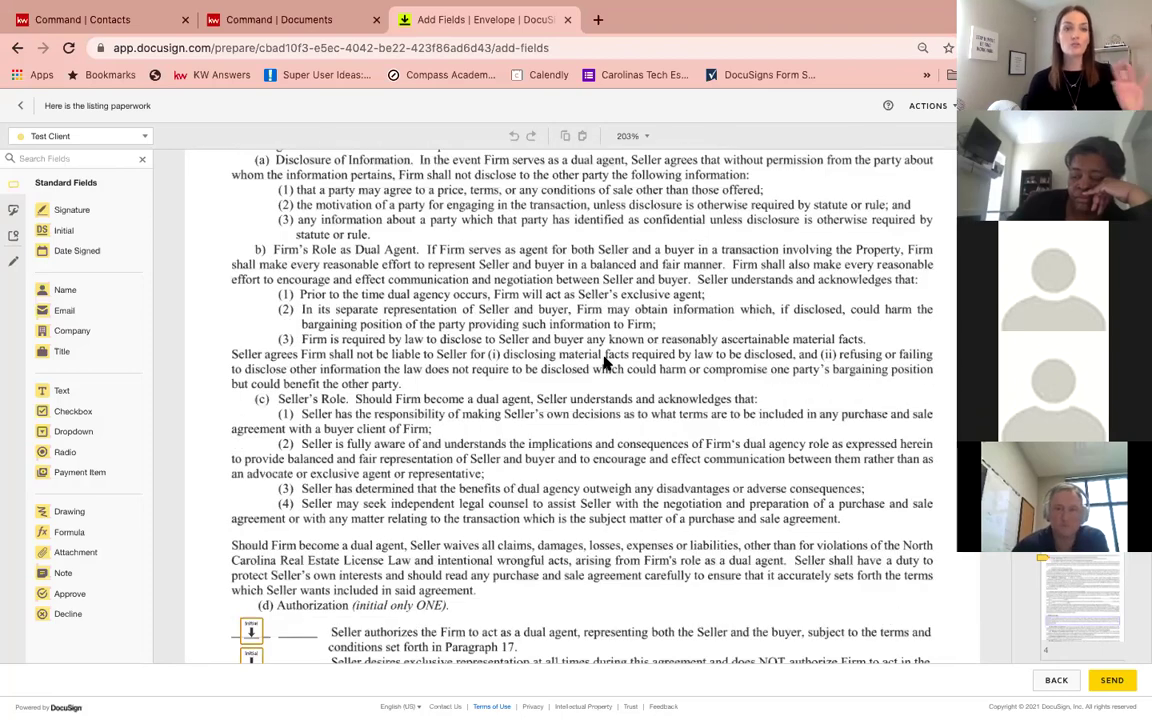
pyautogui.scroll(-10, 604, 364)
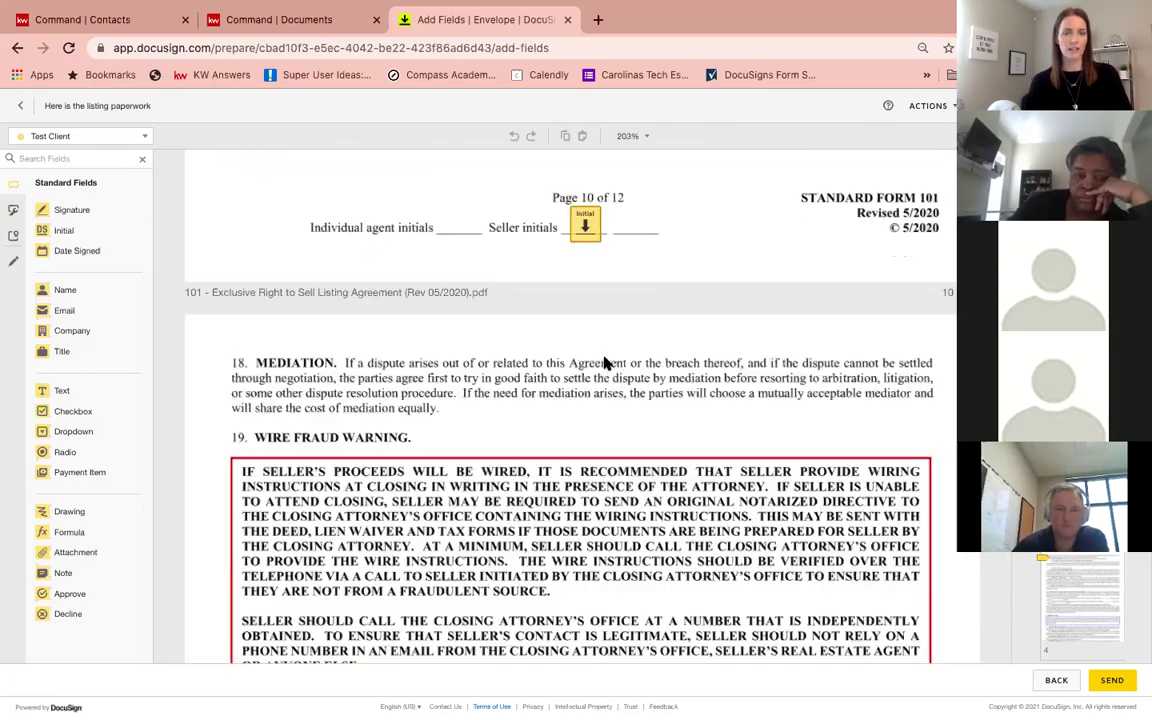
pyautogui.scroll(-10, 604, 364)
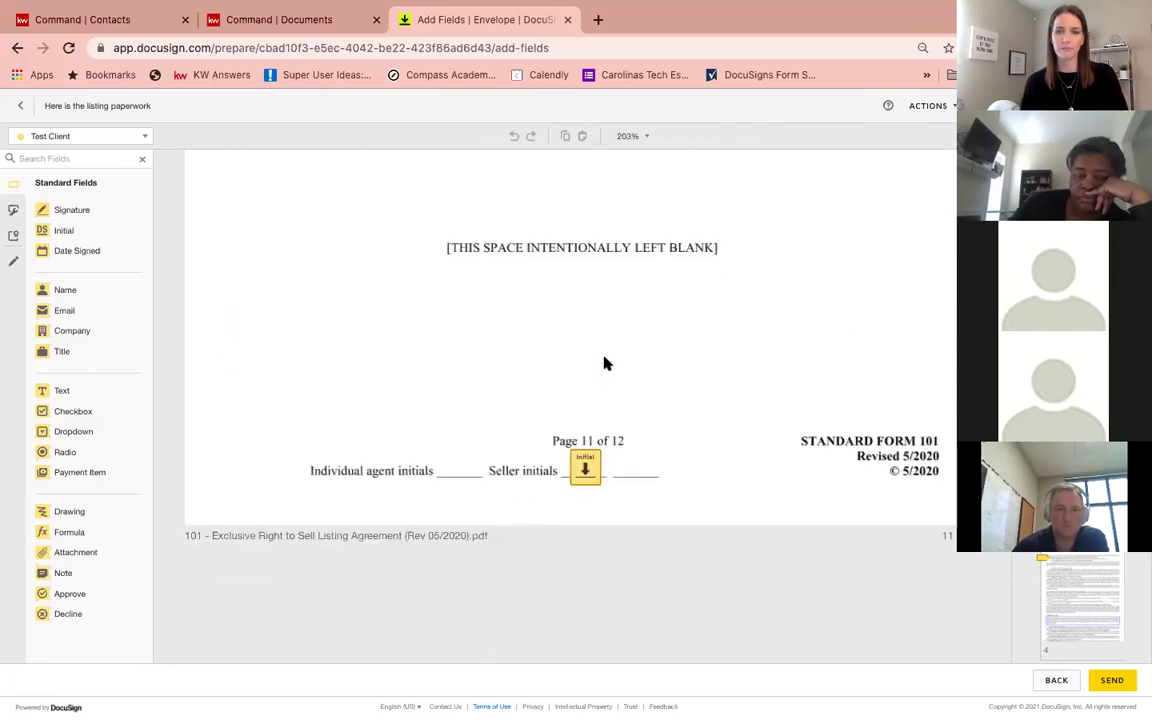
pyautogui.scroll(-10, 604, 364)
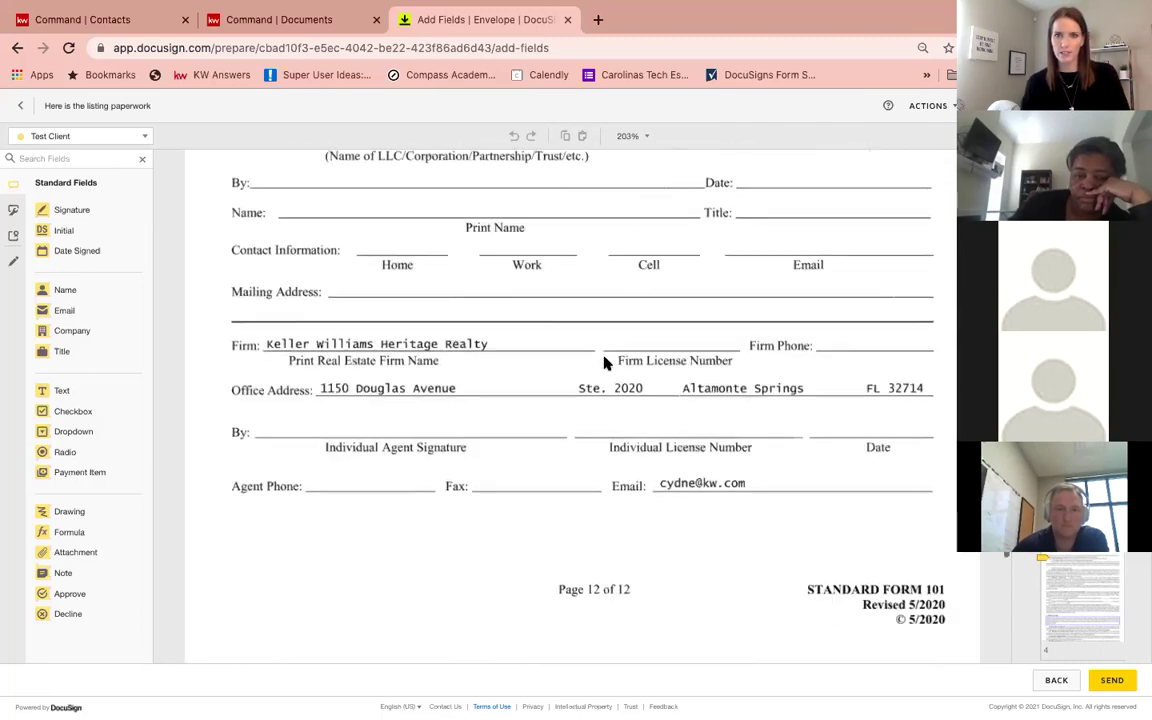
pyautogui.scroll(-10, 604, 364)
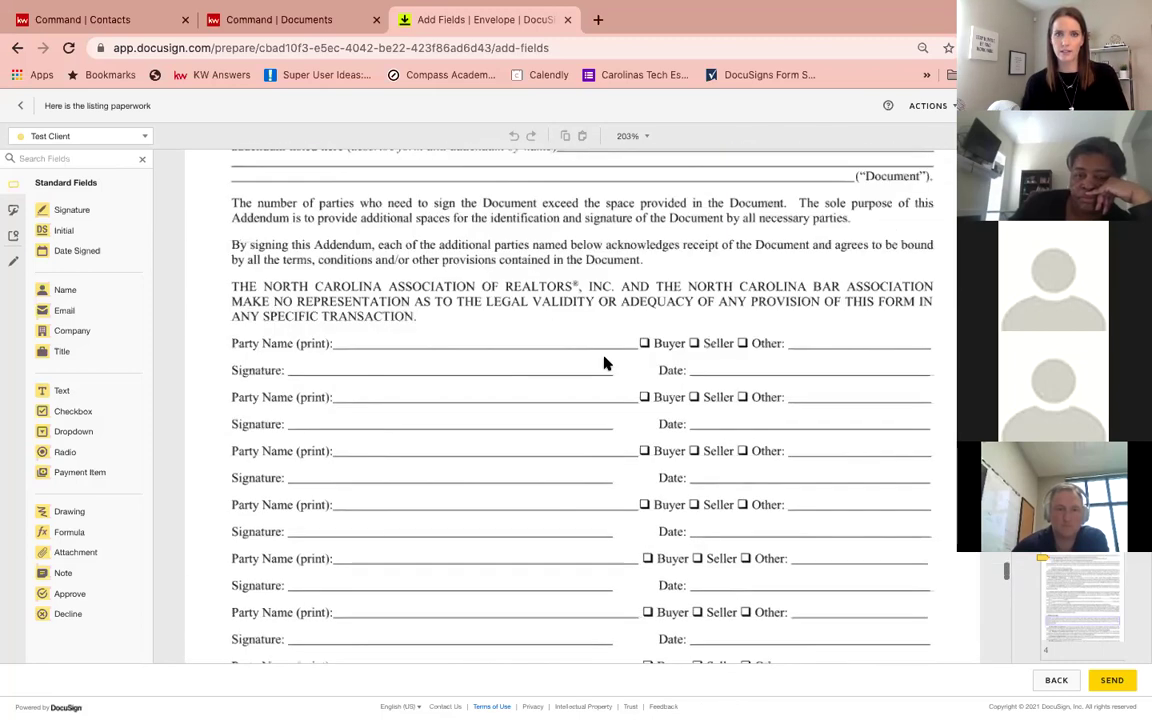
pyautogui.scroll(-10, 604, 364)
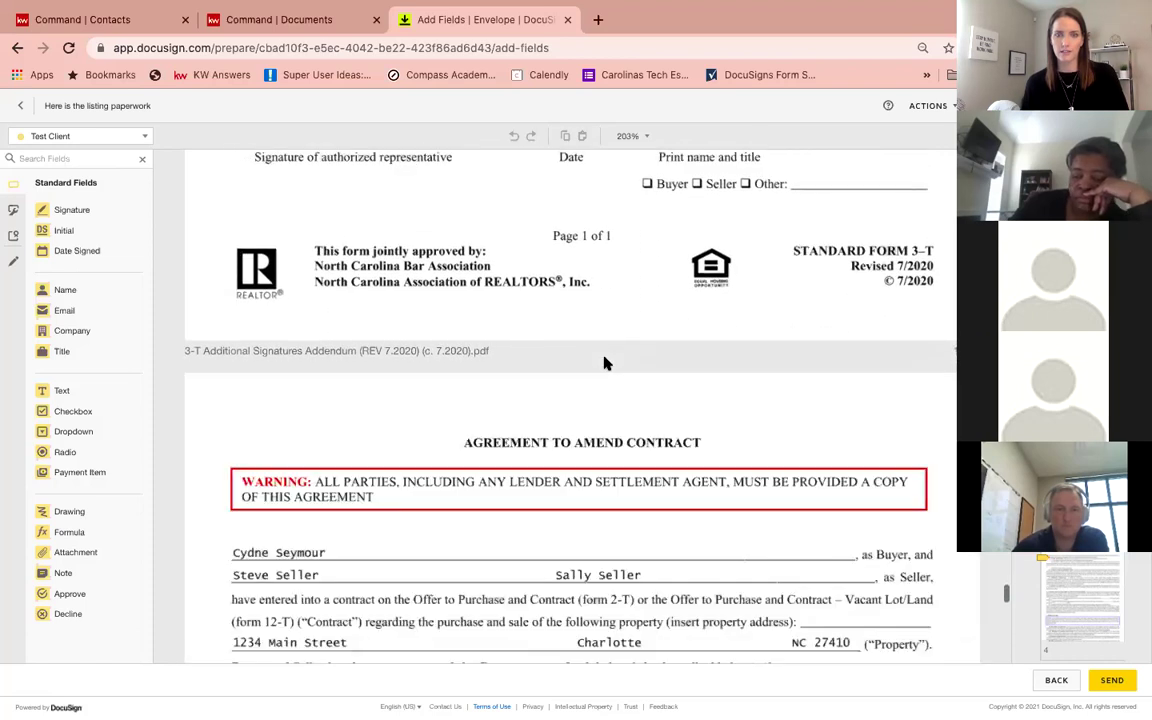
# Step: On page 1 of the DocuSign PDF, place Signature and Date Signed fields above the footer and an Initial field at Seller Initials
pyautogui.scroll(-6, 604, 364)
pyautogui.scroll(3, 604, 364)
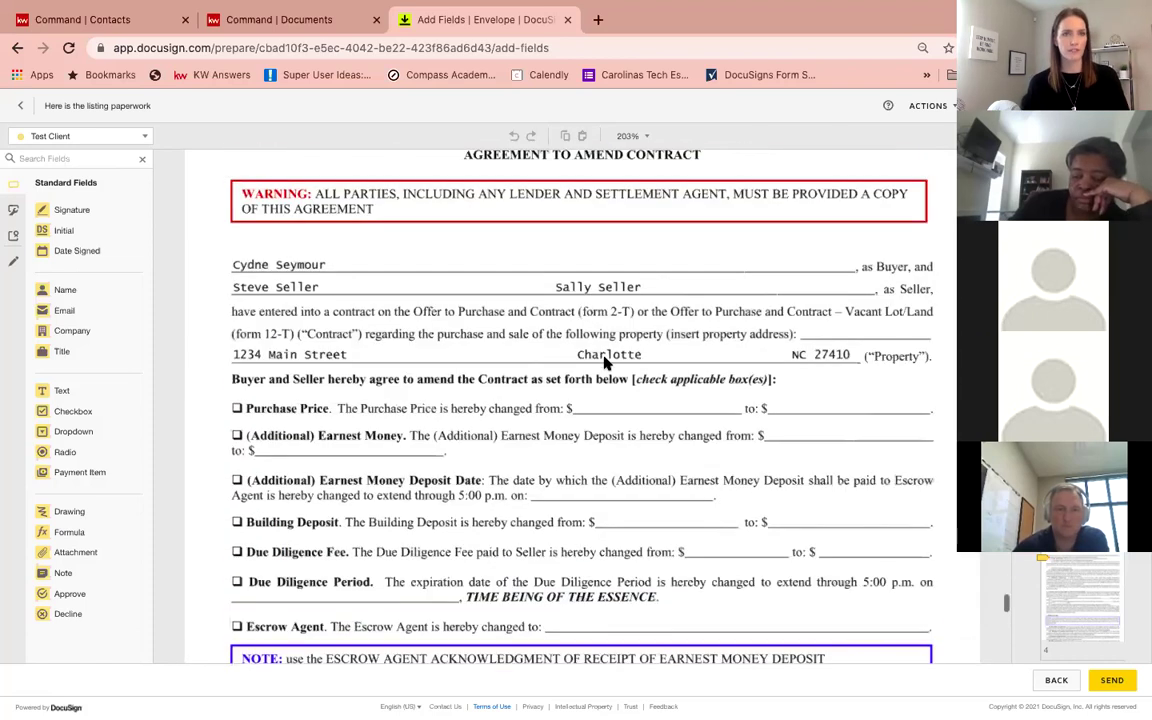
pyautogui.scroll(-5, 604, 364)
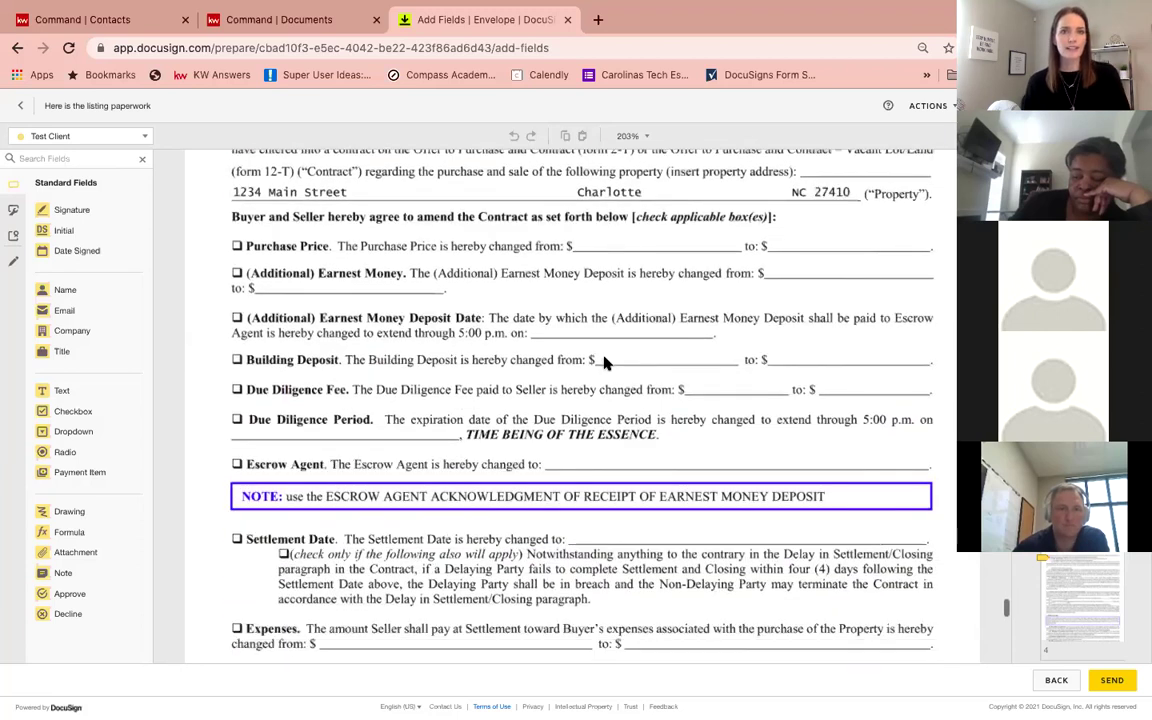
pyautogui.scroll(-3, 604, 364)
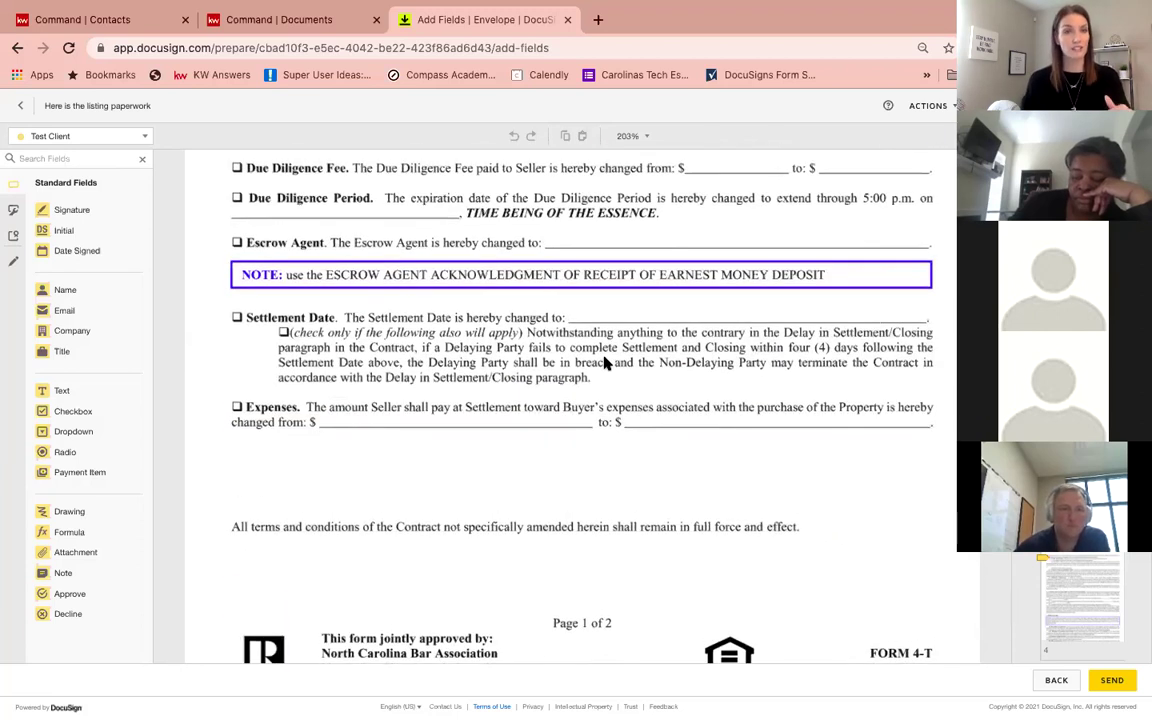
pyautogui.scroll(-3, 604, 364)
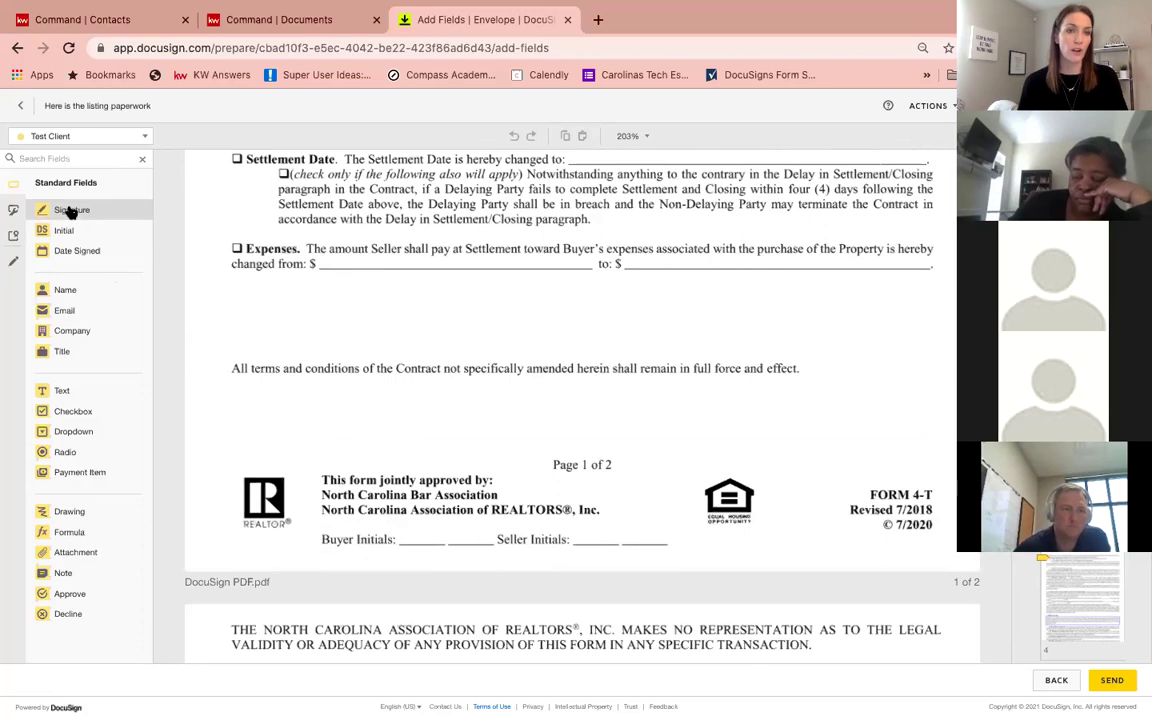
pyautogui.moveTo(72, 215)
pyautogui.mouseDown()
pyautogui.moveTo(82, 237)
pyautogui.moveTo(247, 378)
pyautogui.moveTo(250, 416)
pyautogui.moveTo(225, 407)
pyautogui.mouseUp()
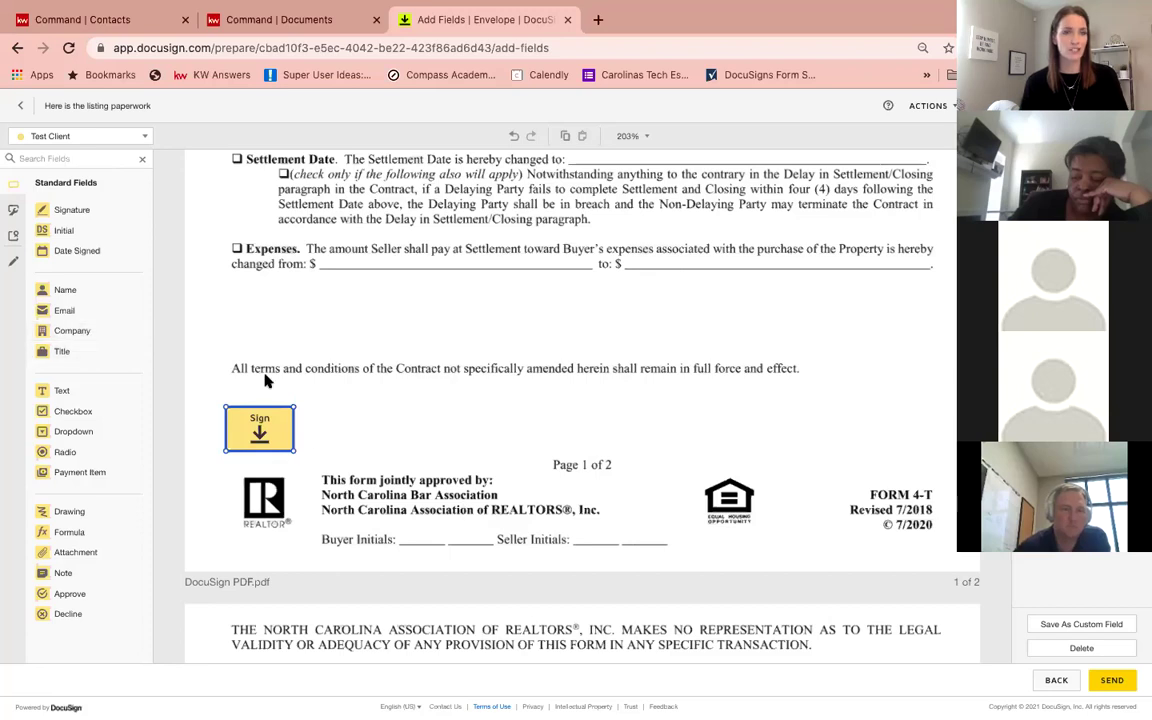
pyautogui.moveTo(66, 233); pyautogui.dragTo(579, 507)
pyautogui.moveTo(90, 252); pyautogui.dragTo(309, 429)
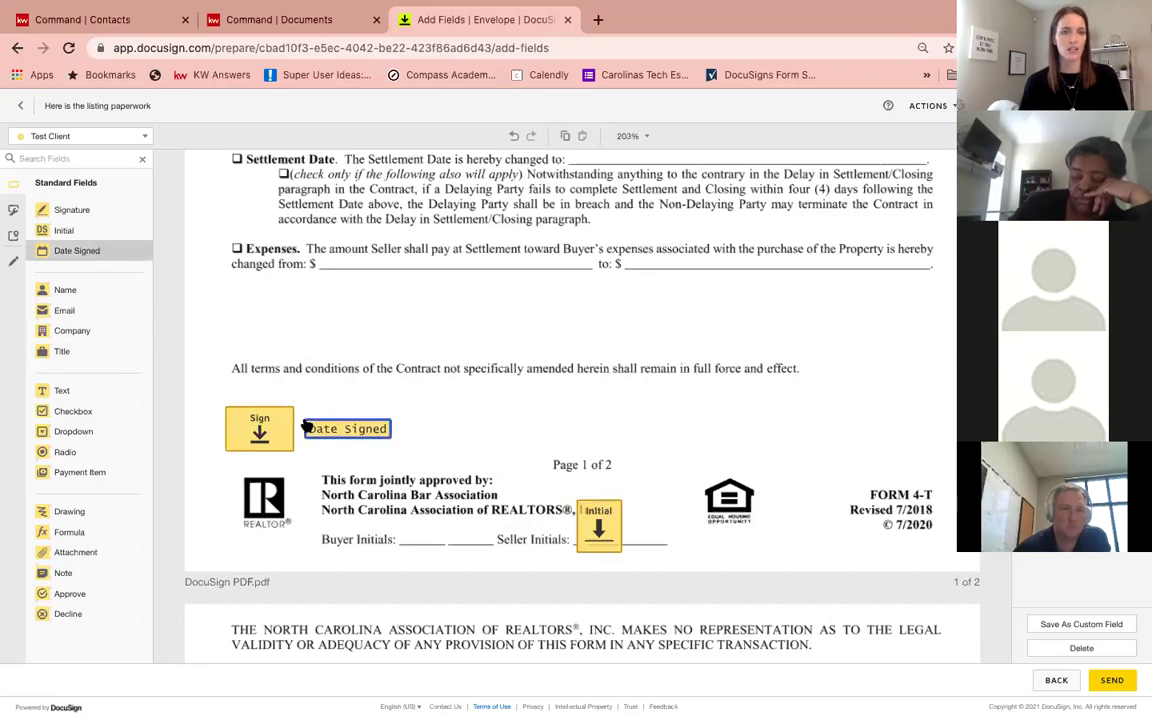
# Step: On page 2 of the DocuSign PDF, place Signature and Date Signed fields on the first Seller line and a Text field below the entity buyer block
pyautogui.scroll(-3, 363, 455)
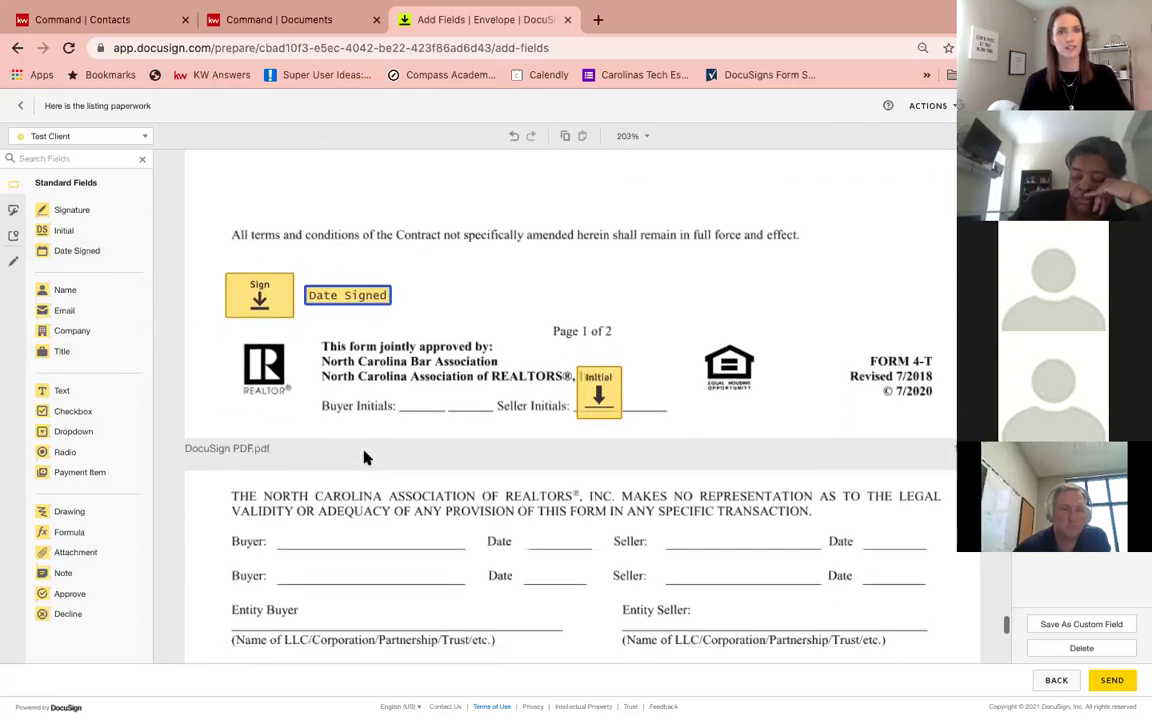
pyautogui.scroll(-8, 363, 457)
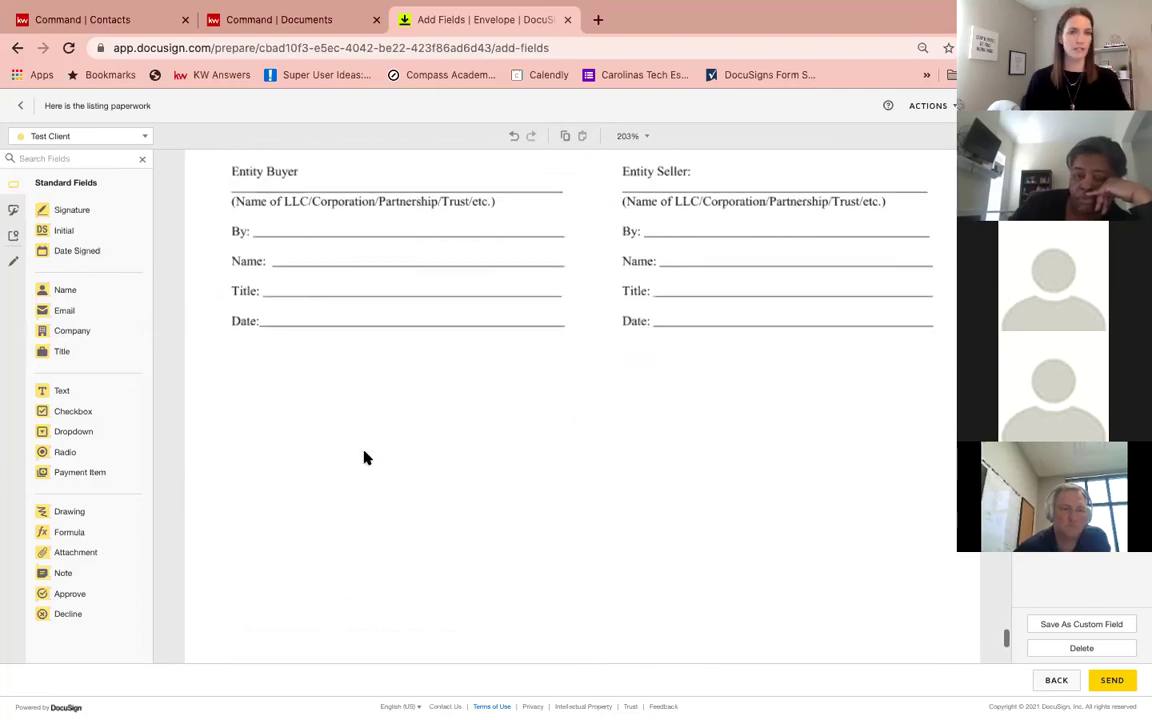
pyautogui.scroll(5, 363, 457)
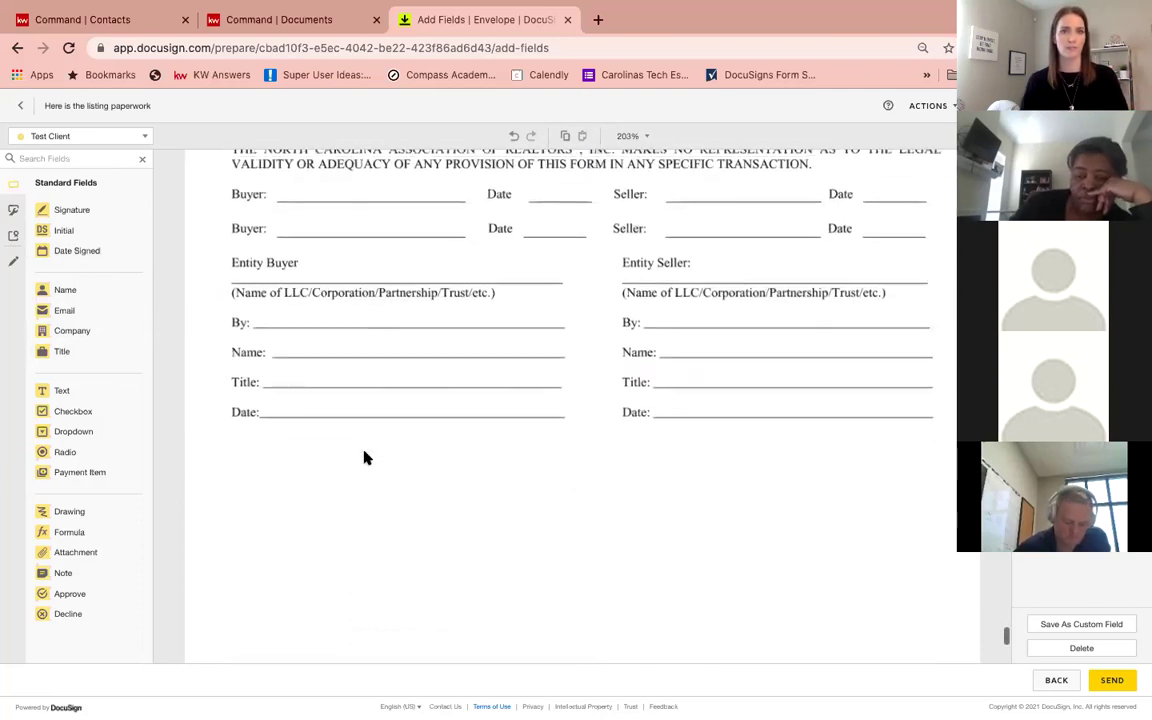
pyautogui.click(60, 215)
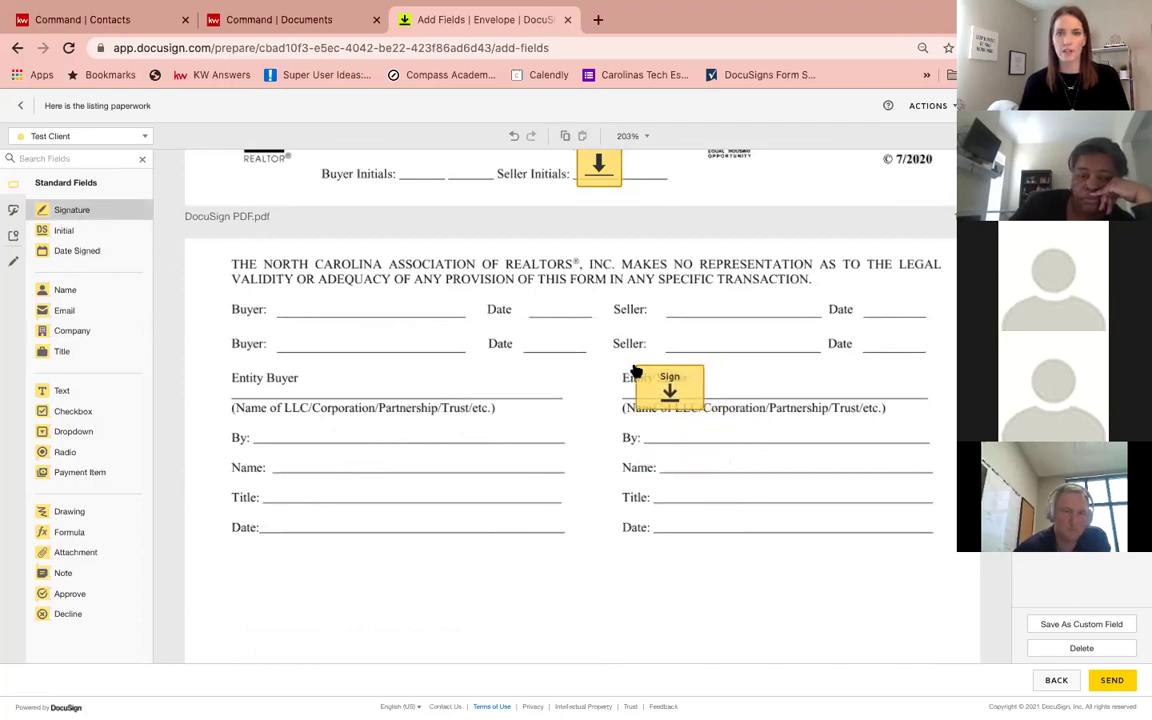
pyautogui.click(683, 287)
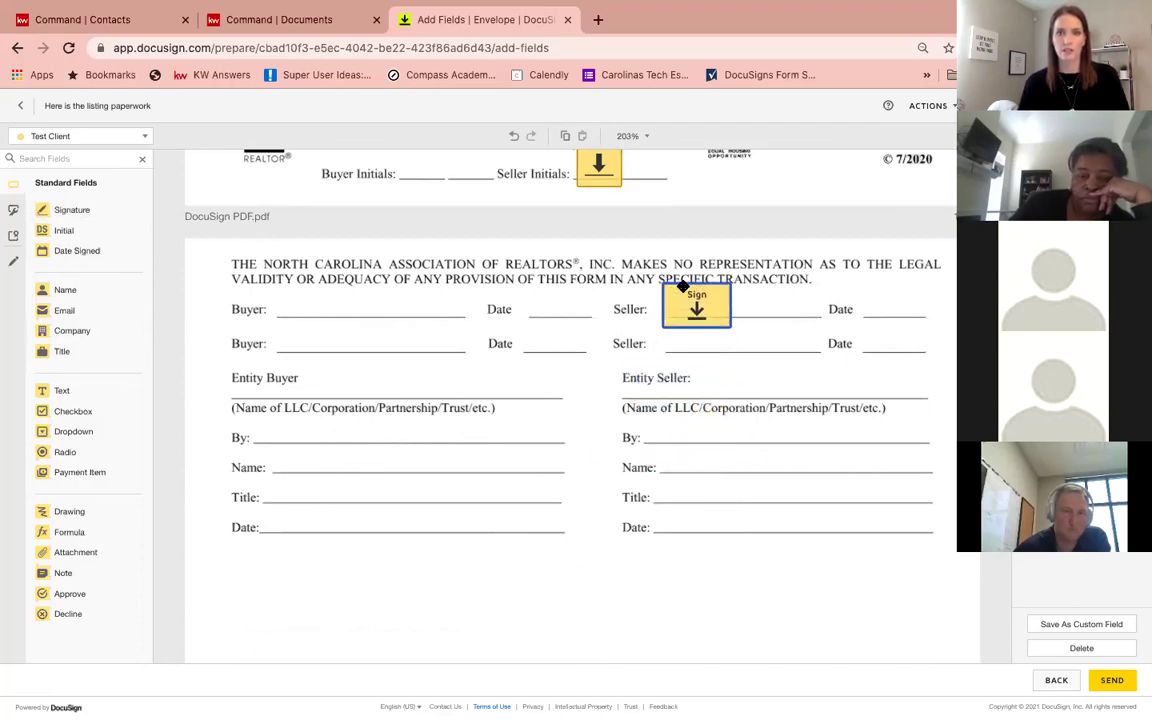
pyautogui.click(87, 255)
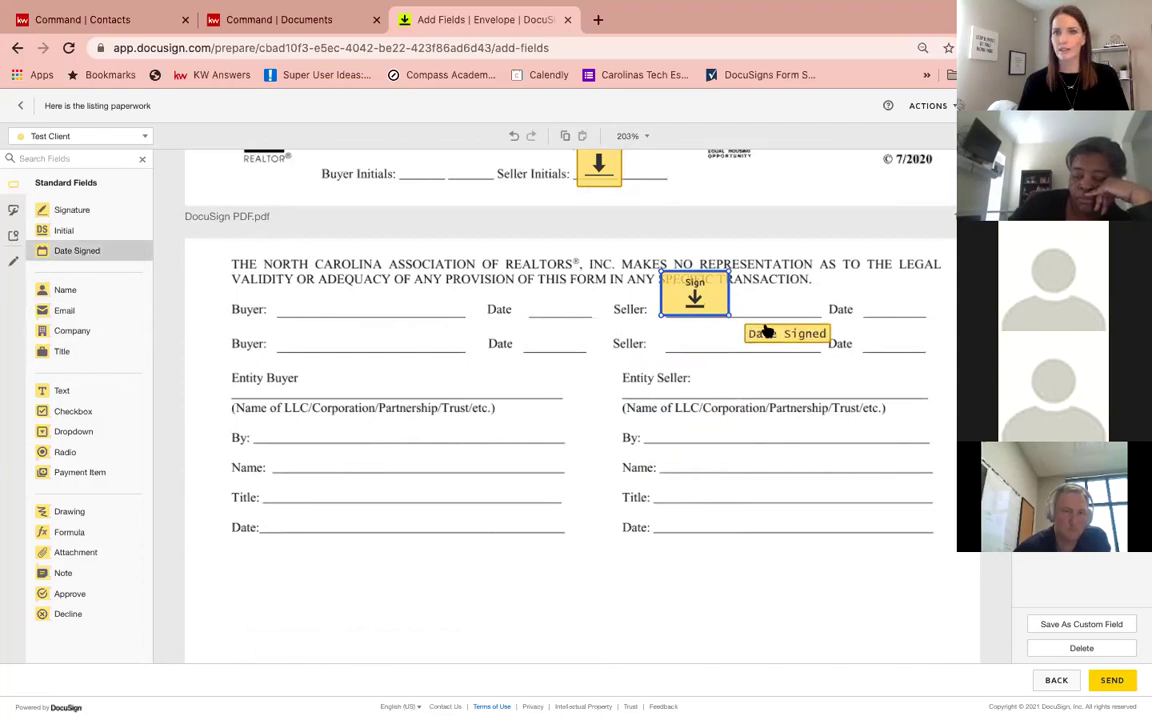
pyautogui.click(868, 298)
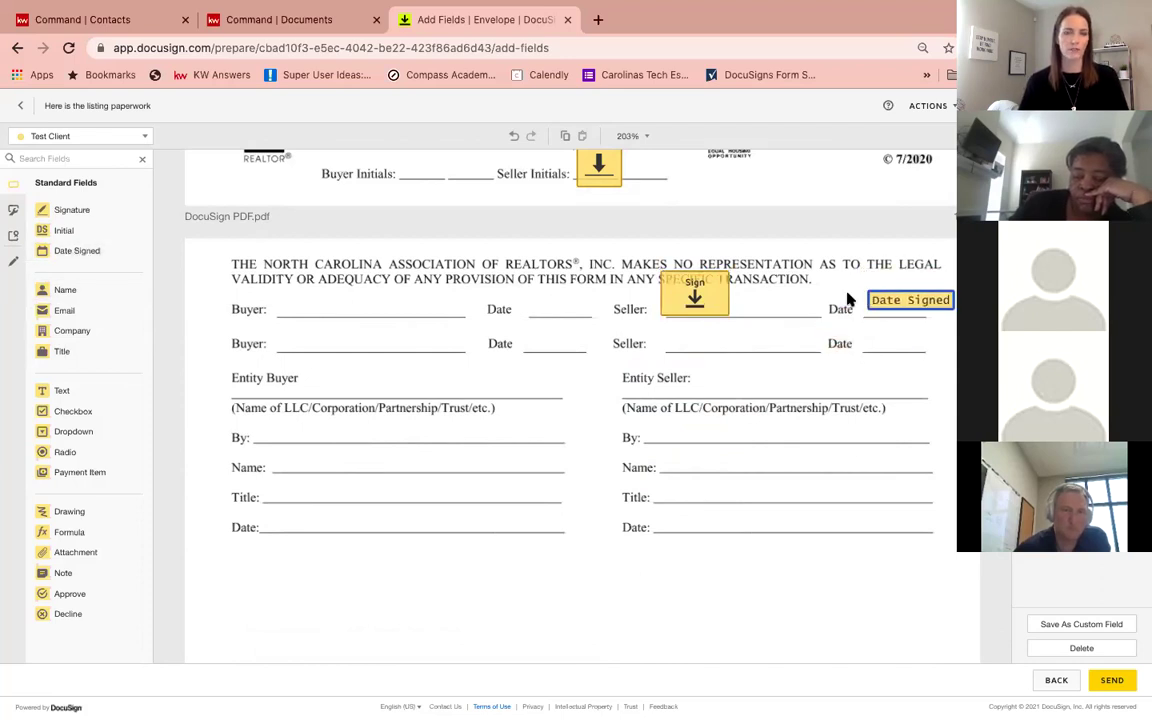
pyautogui.click(70, 396)
pyautogui.click(303, 578)
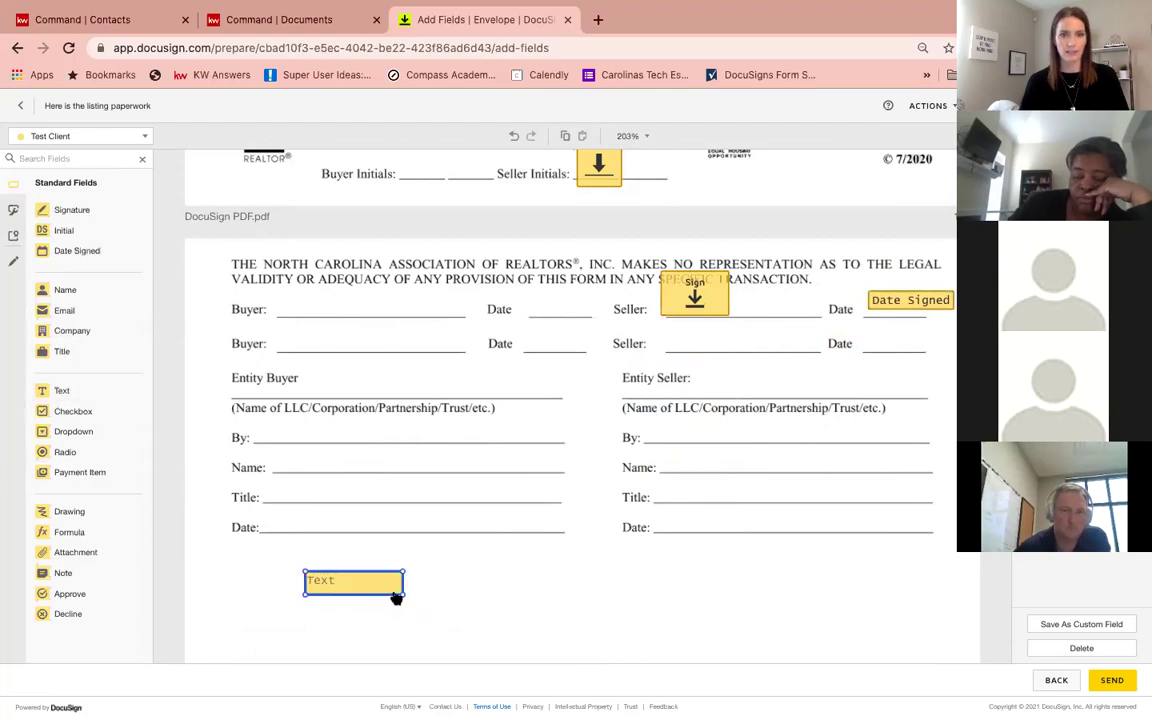
# Step: Move the "Test" text field toward the page centre beneath the Date lines on page 2 and send the envelope
pyautogui.moveTo(401, 594); pyautogui.dragTo(570, 583)
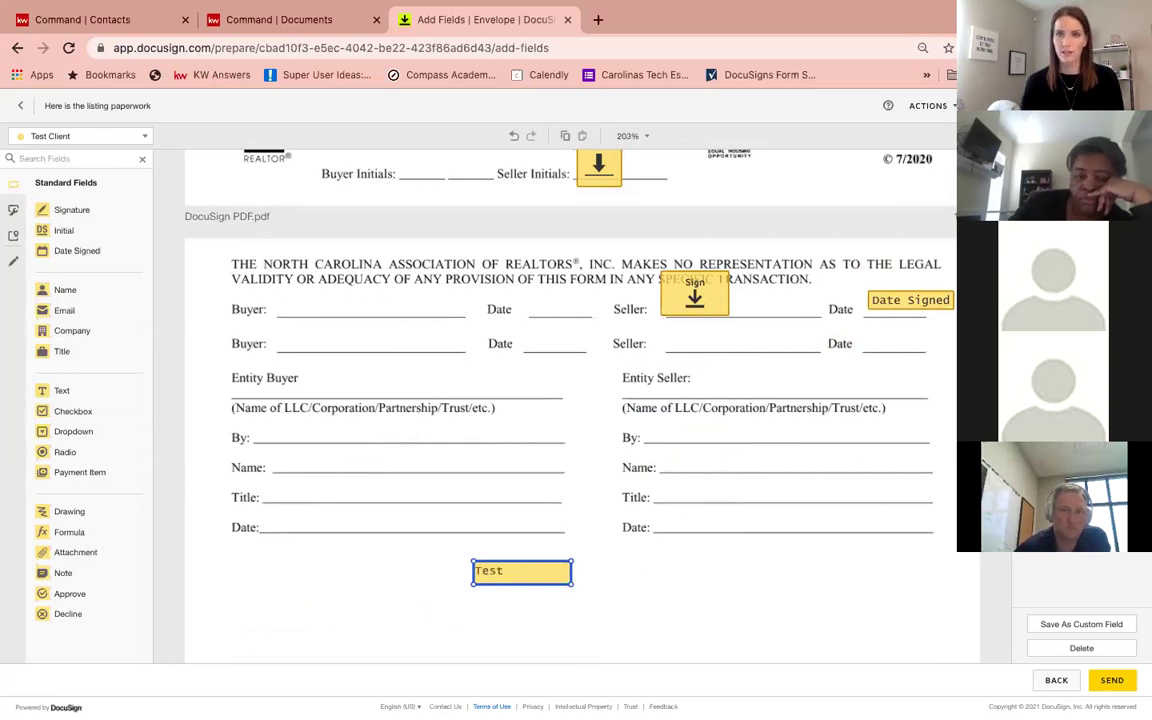
pyautogui.click(817, 603)
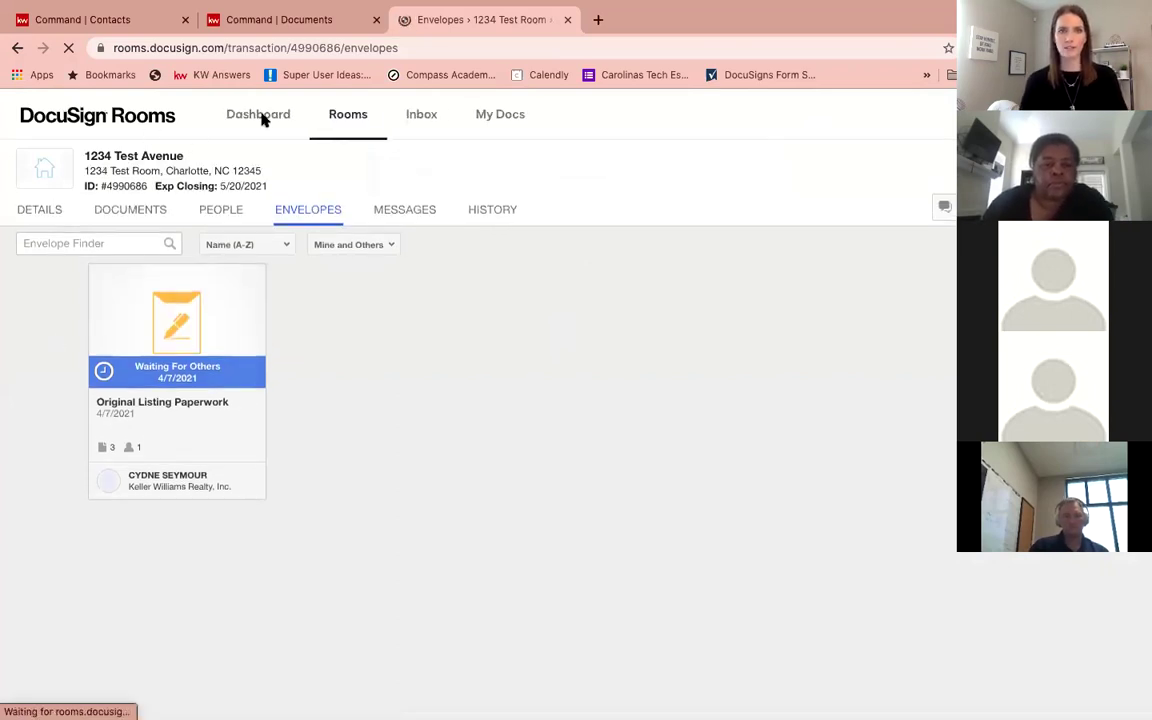
# Step: Open Gmail in a new browser tab and switch to the account that receives the signing request
pyautogui.click(598, 19)
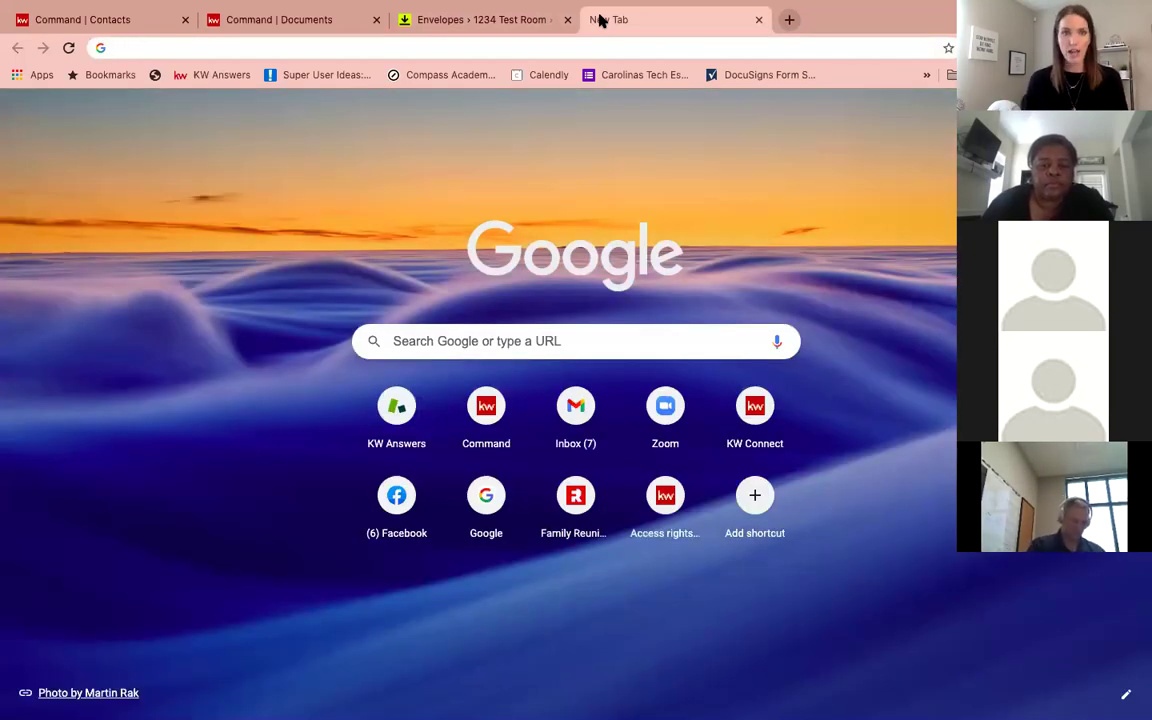
pyautogui.write('gmail.com')
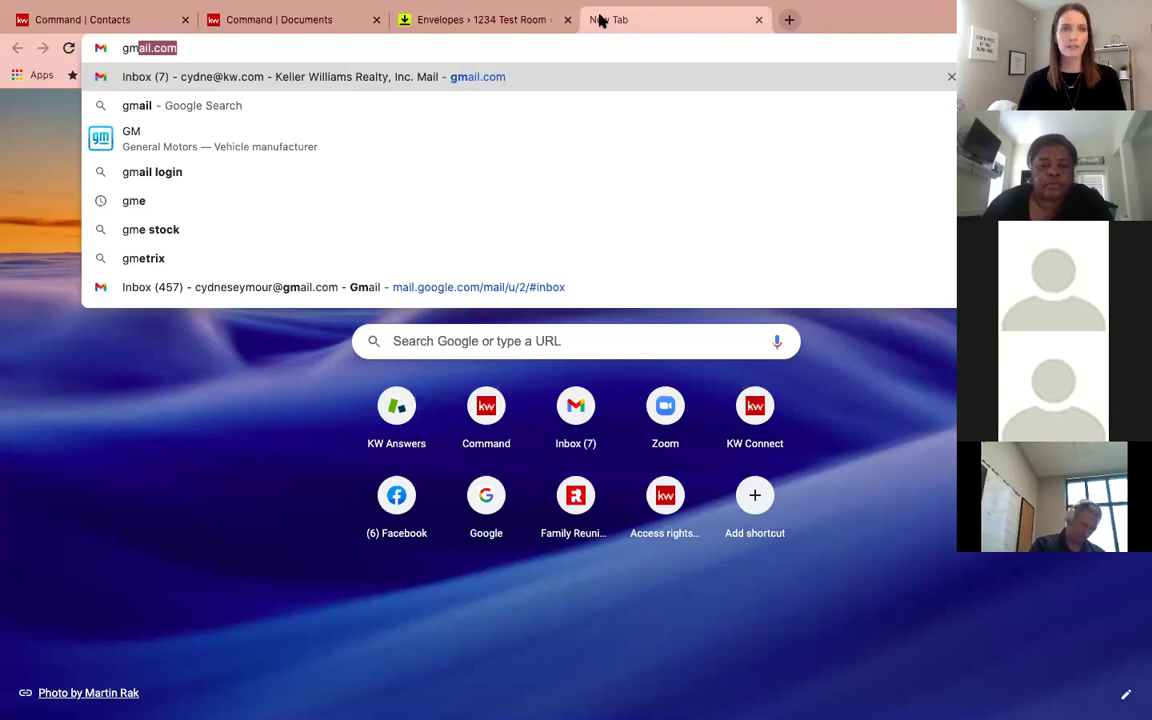
pyautogui.press('Return')
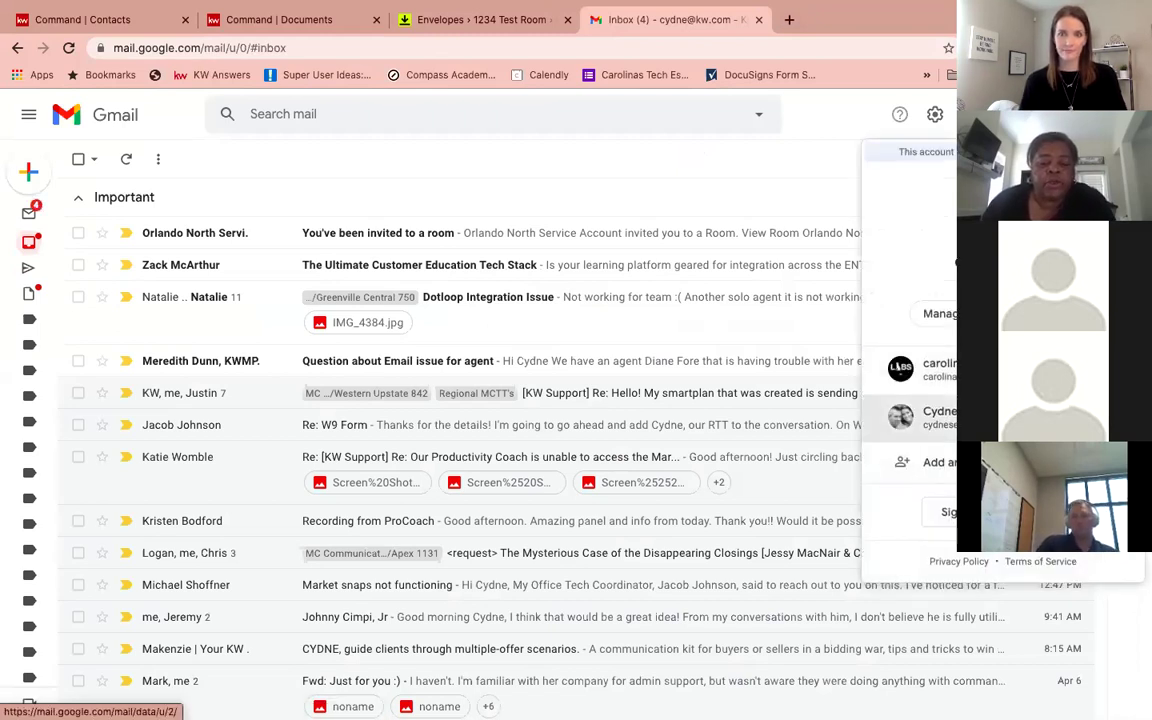
pyautogui.click(725, 372)
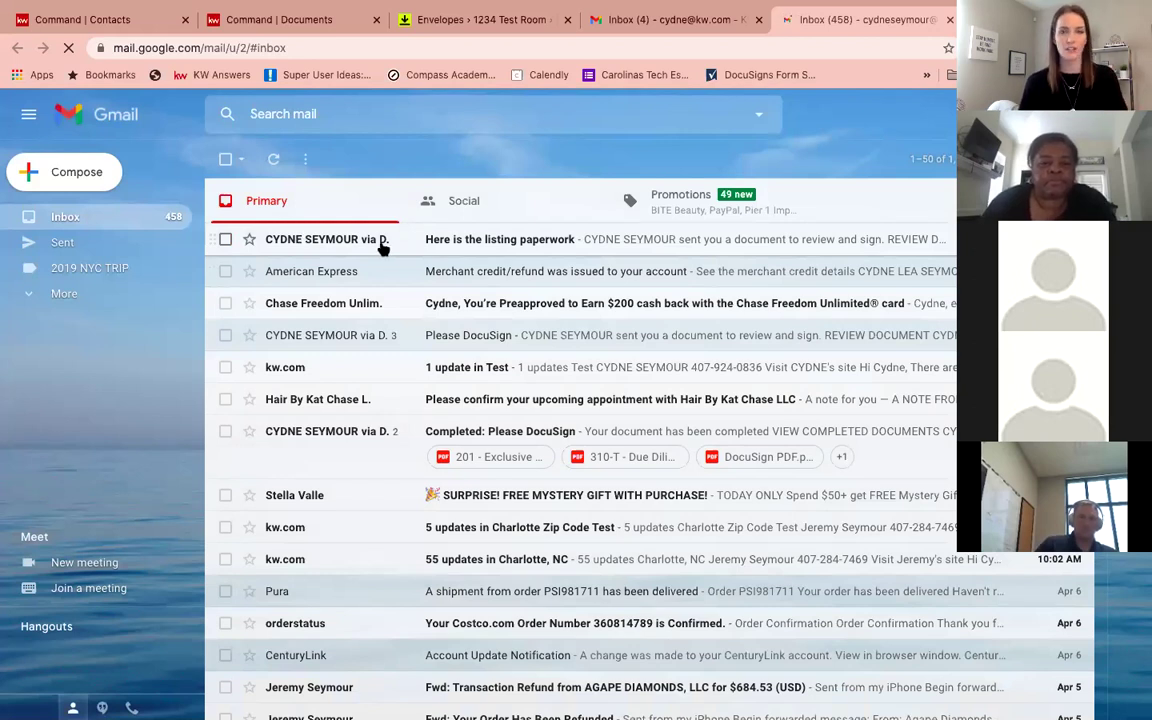
# Step: Open the "Here is the listing paperwork" email and go to its documents for review
pyautogui.click(439, 241)
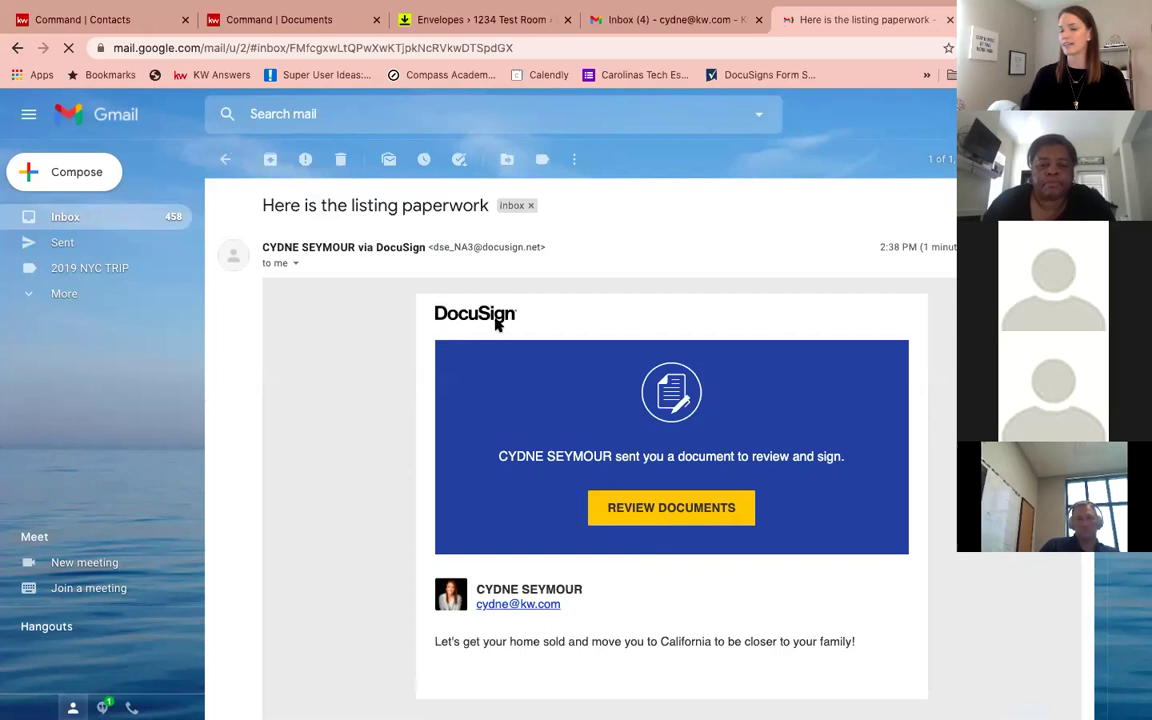
pyautogui.scroll(-2, 703, 463)
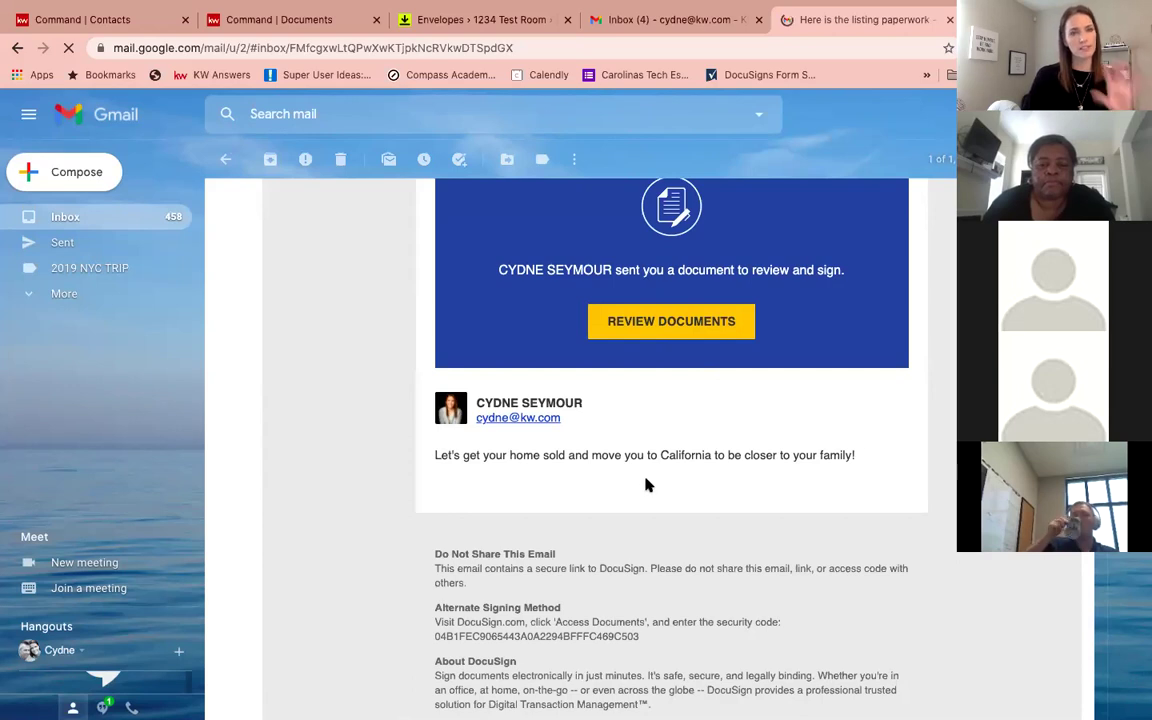
pyautogui.click(671, 321)
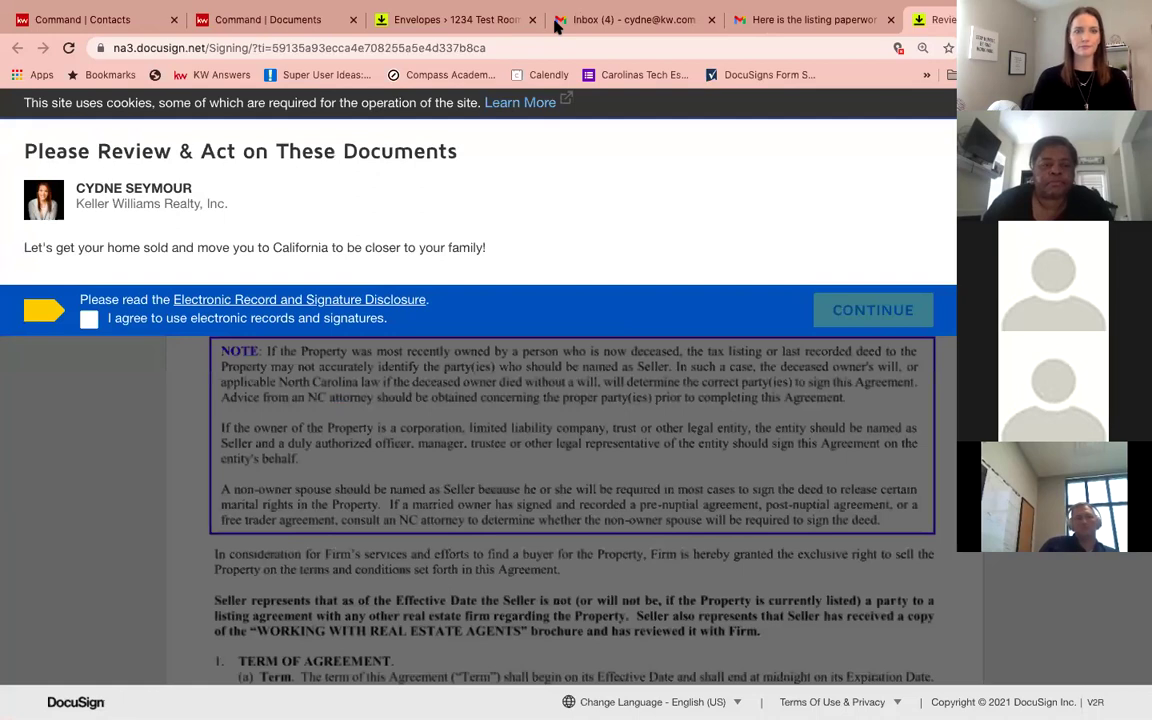
# Step: Agree to use electronic records and signatures, and start signing the listing agreement
pyautogui.click(89, 320)
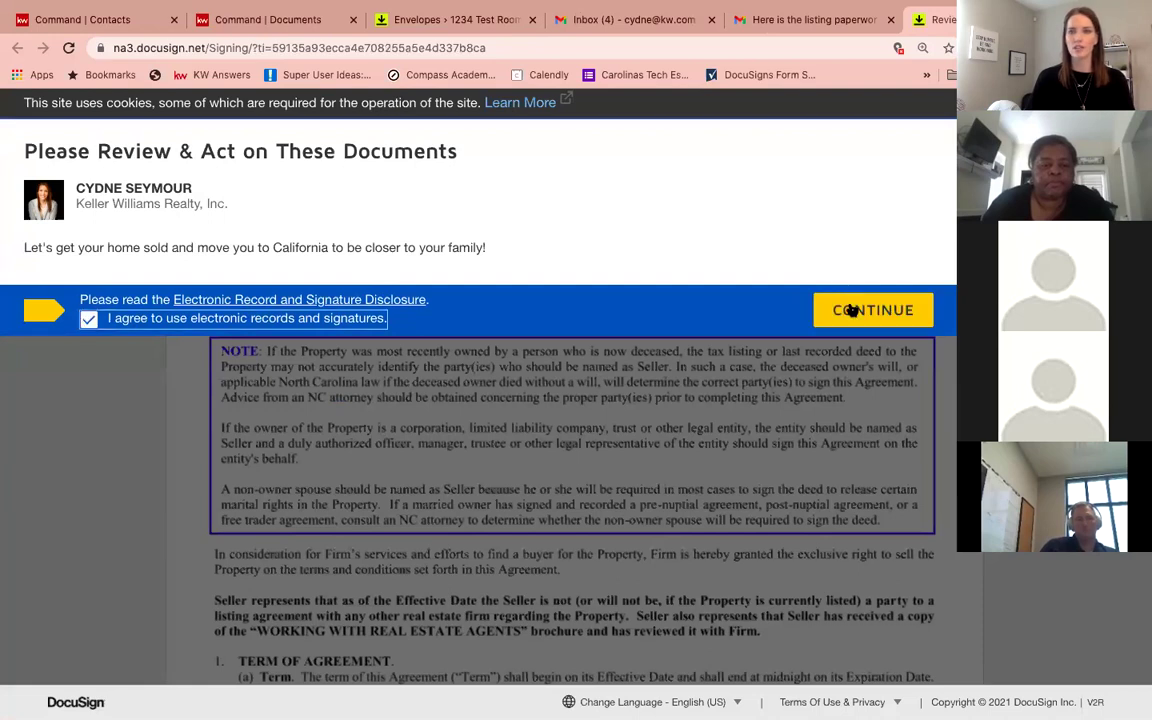
pyautogui.click(850, 311)
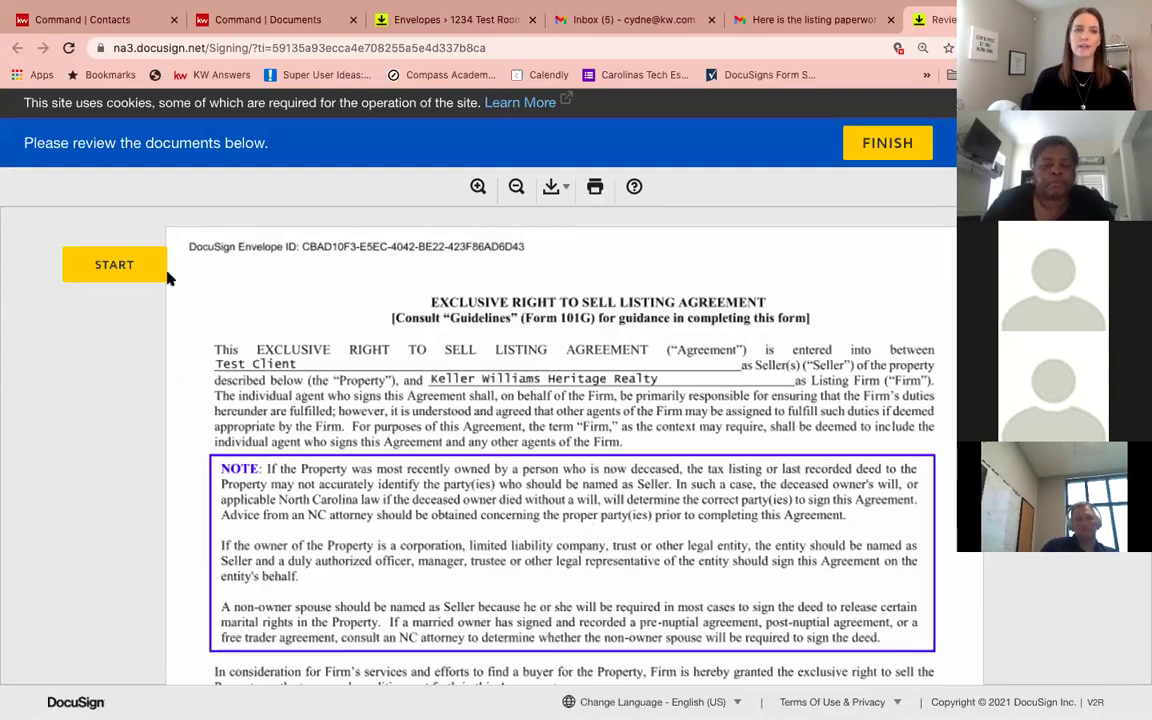
pyautogui.click(119, 265)
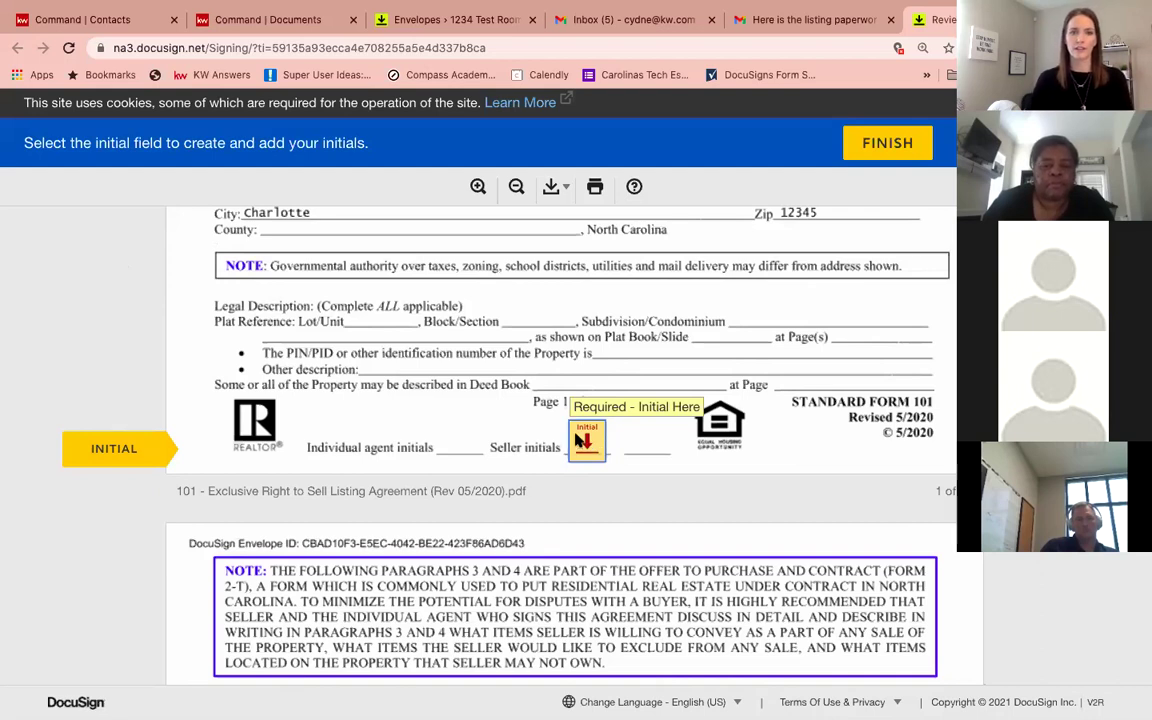
# Step: Open the signature style choices and adopt the first style for Test Client with the initials TC
pyautogui.click(578, 440)
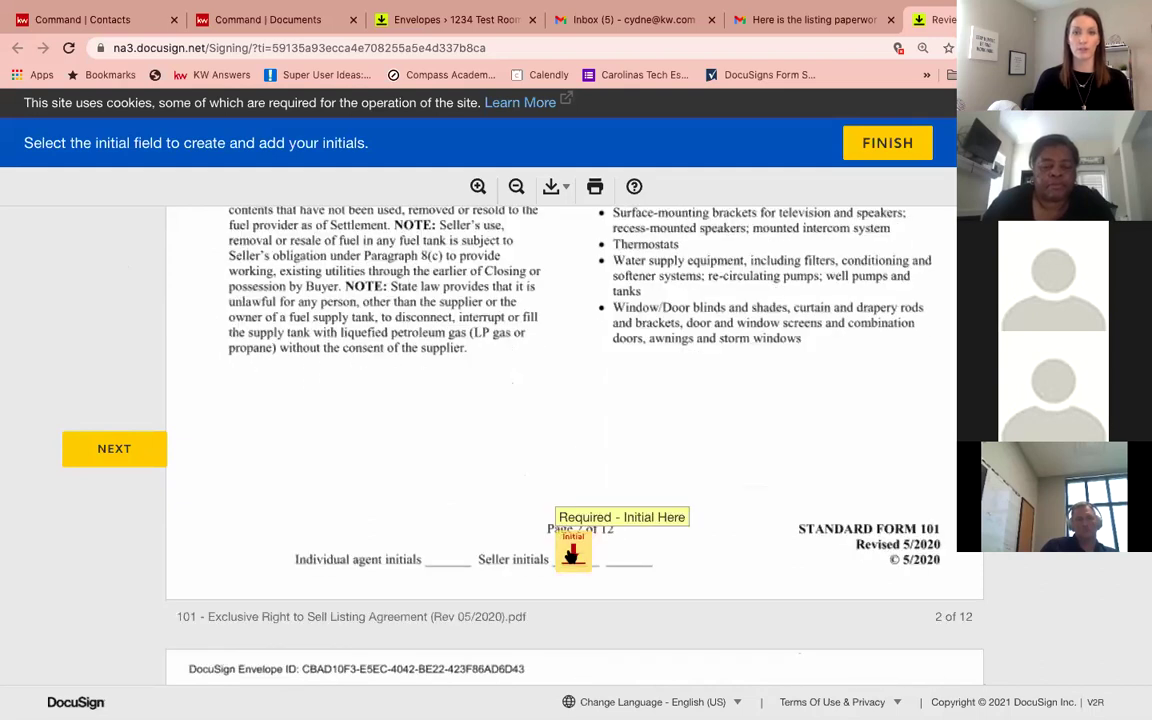
pyautogui.click(572, 553)
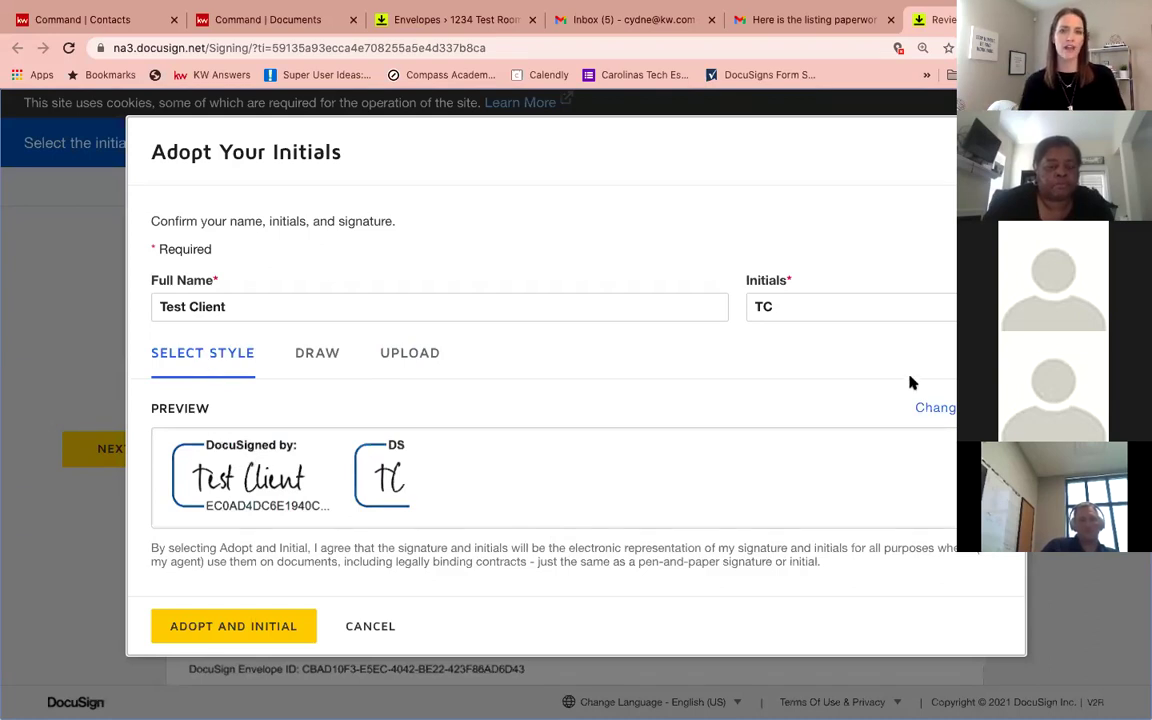
pyautogui.click(935, 409)
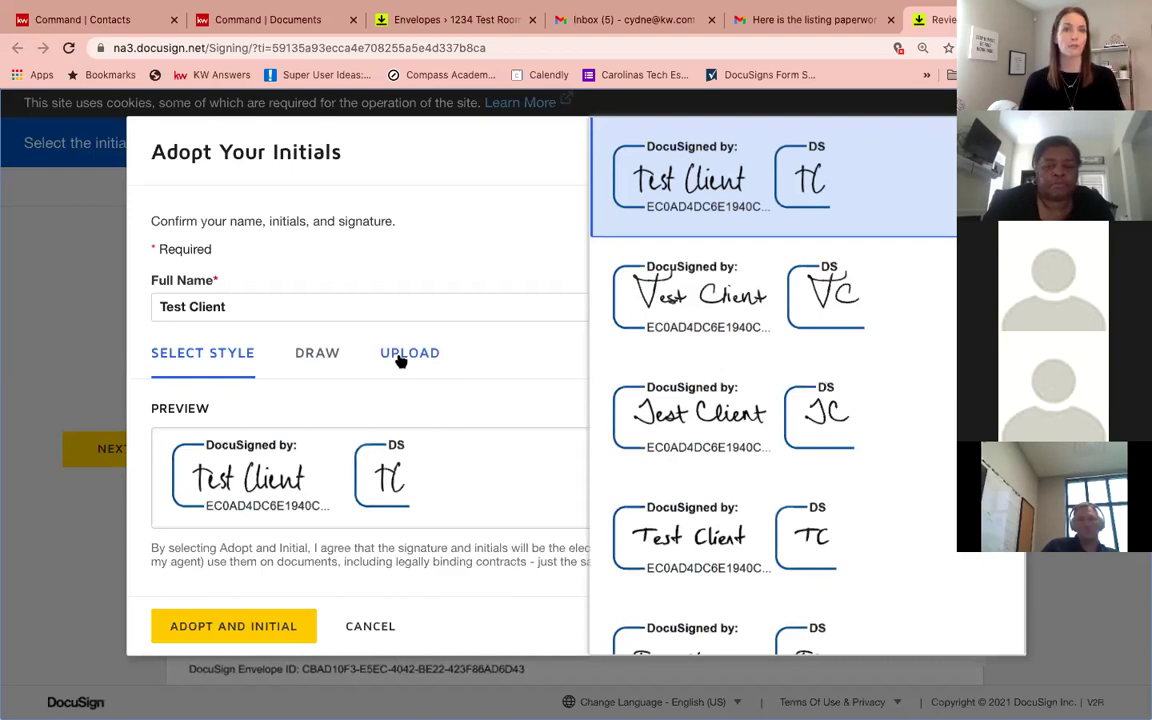
pyautogui.click(267, 625)
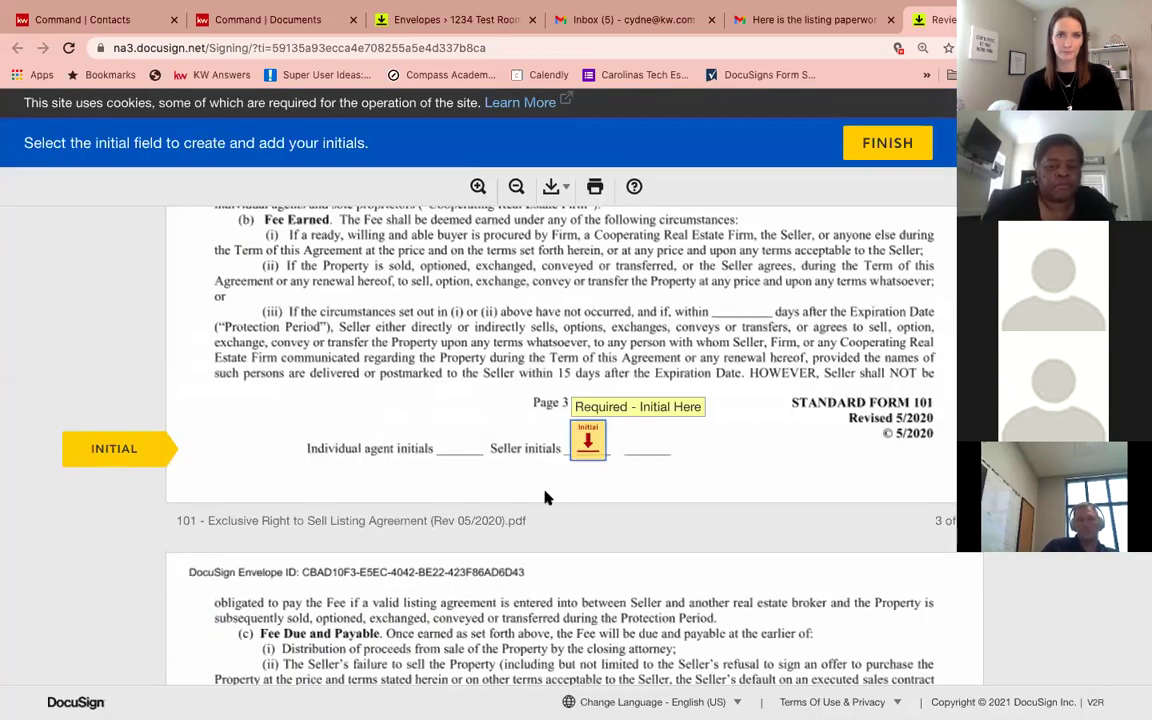
# Step: Apply the initials to the remaining required Initial fields of the Exclusive Right to Sell Listing Agreement, from page 3 through page 11
pyautogui.click(577, 443)
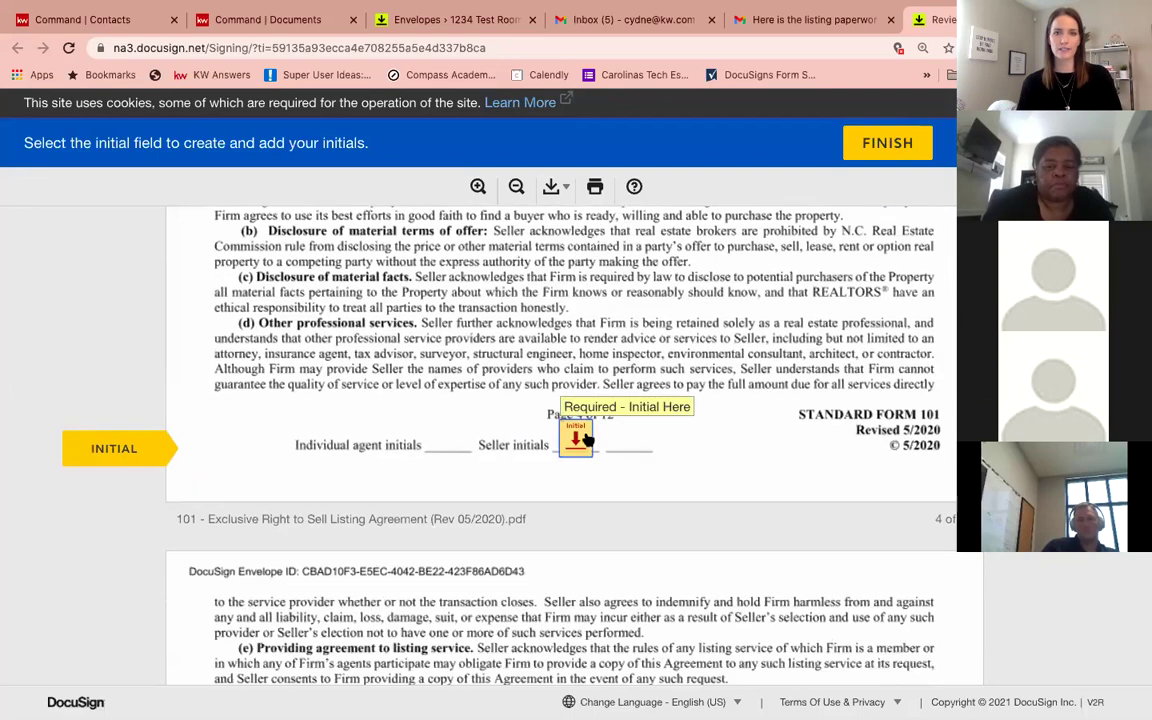
pyautogui.click(577, 440)
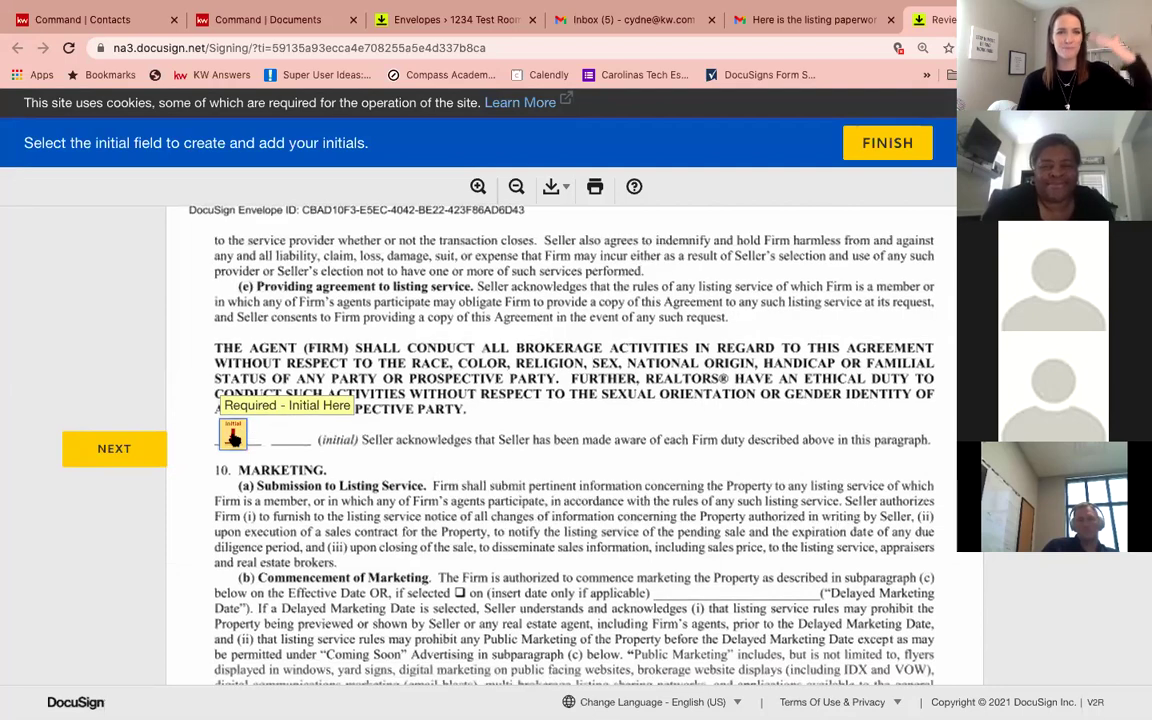
pyautogui.click(233, 436)
pyautogui.click(576, 438)
pyautogui.click(576, 438)
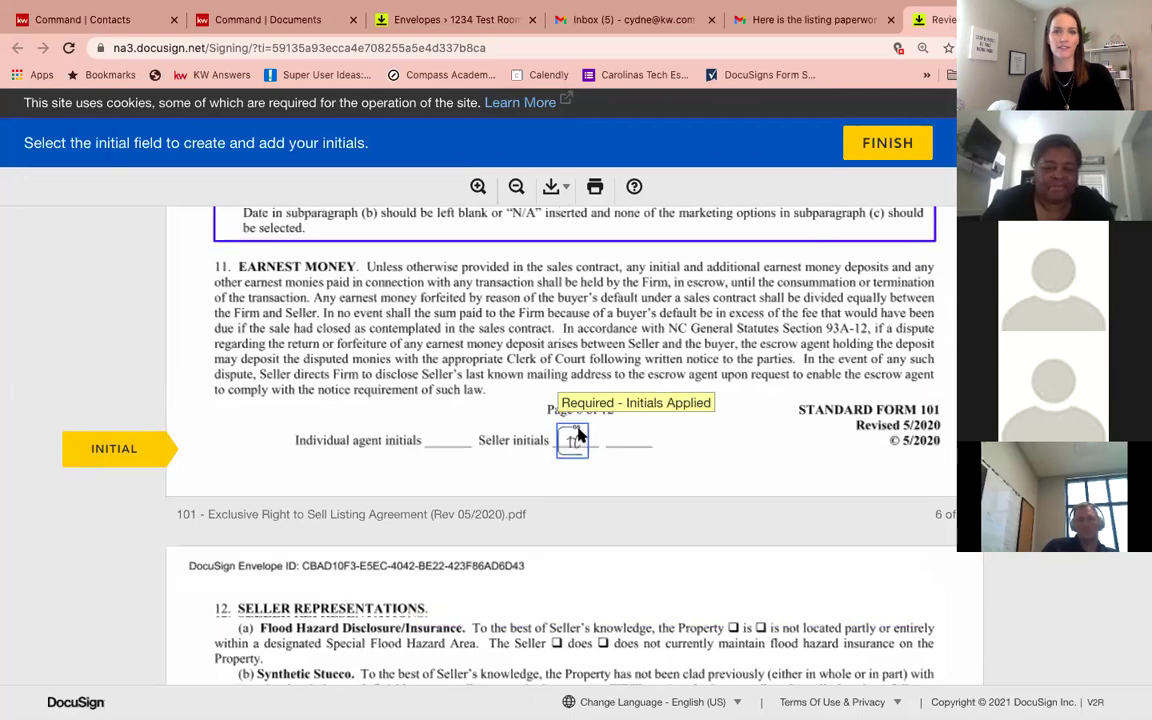
pyautogui.click(576, 438)
pyautogui.click(576, 438)
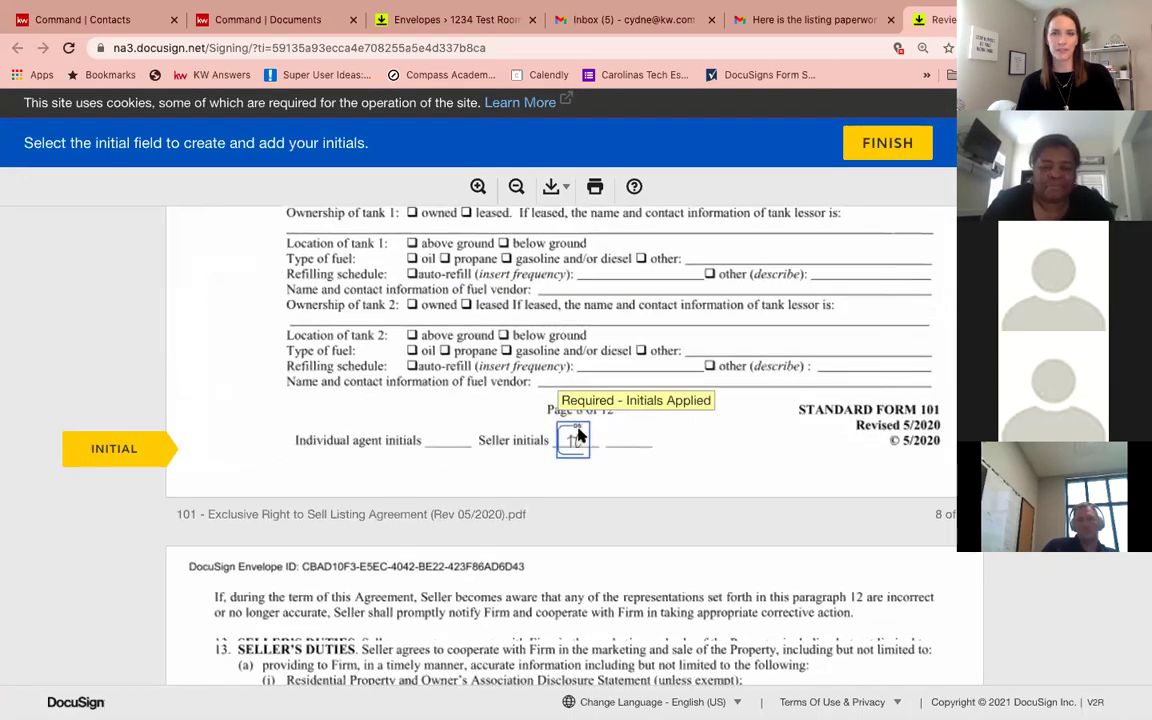
pyautogui.click(576, 438)
pyautogui.click(576, 438)
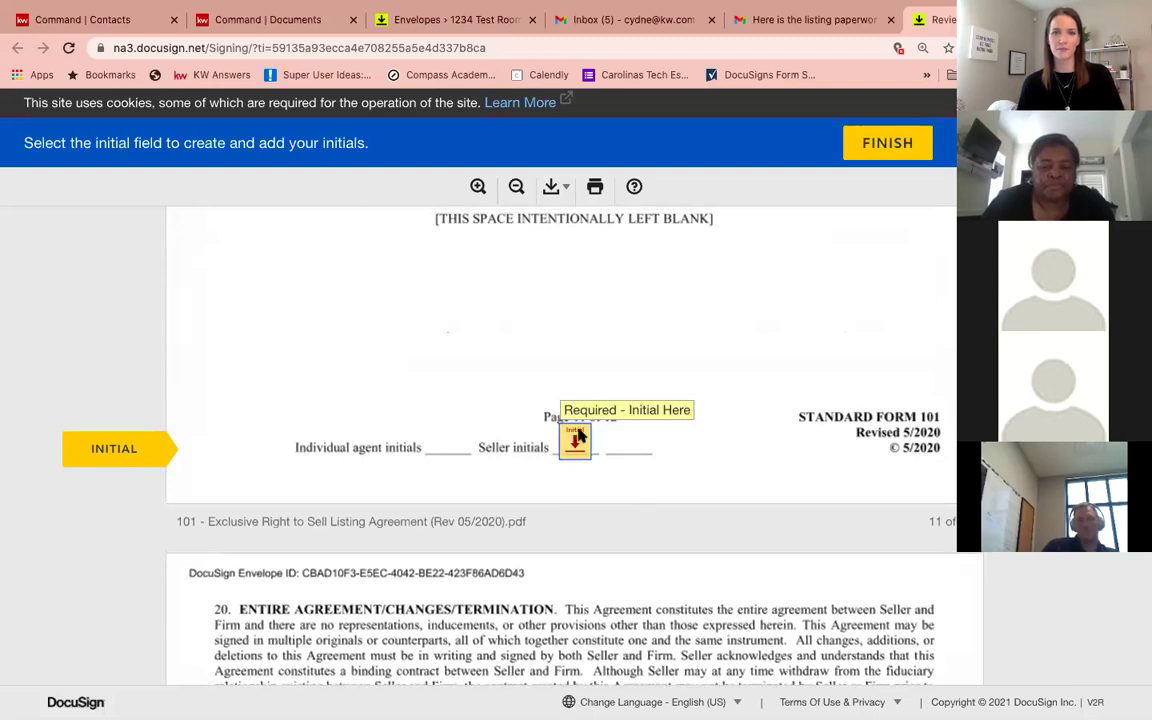
pyautogui.click(576, 438)
# Step: Sign and initial page 1 of the DocuSign PDF and sign the first Seller line on page 2
pyautogui.scroll(20, 686, 447)
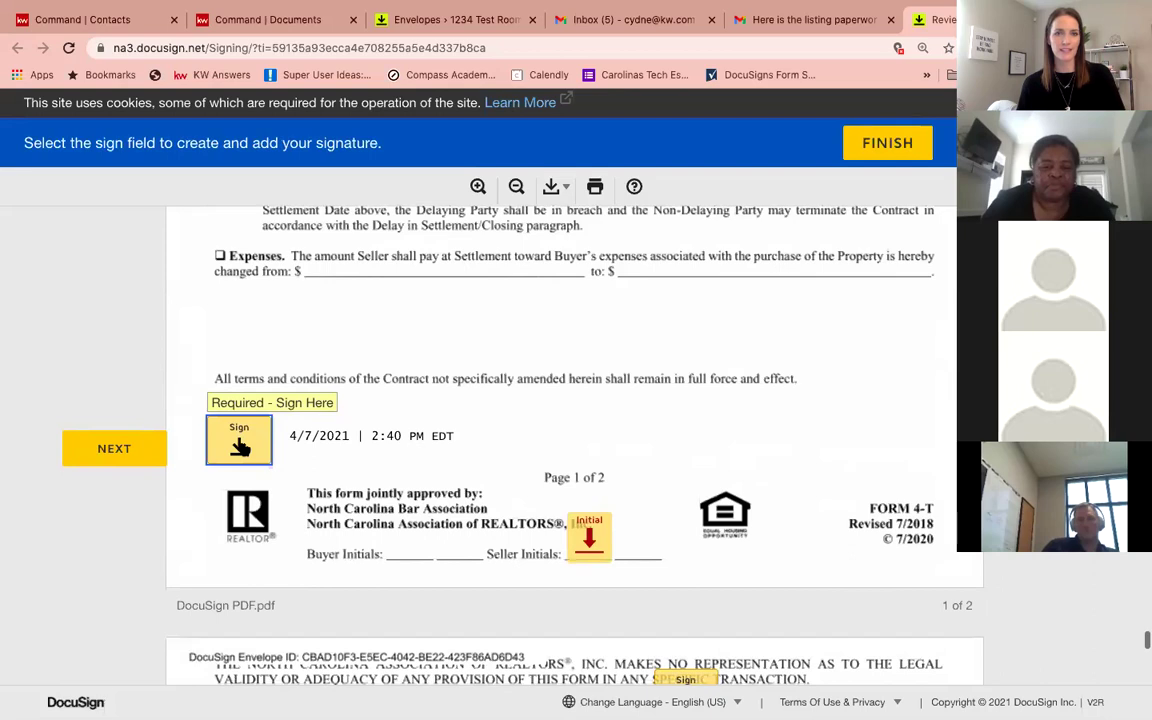
pyautogui.click(240, 448)
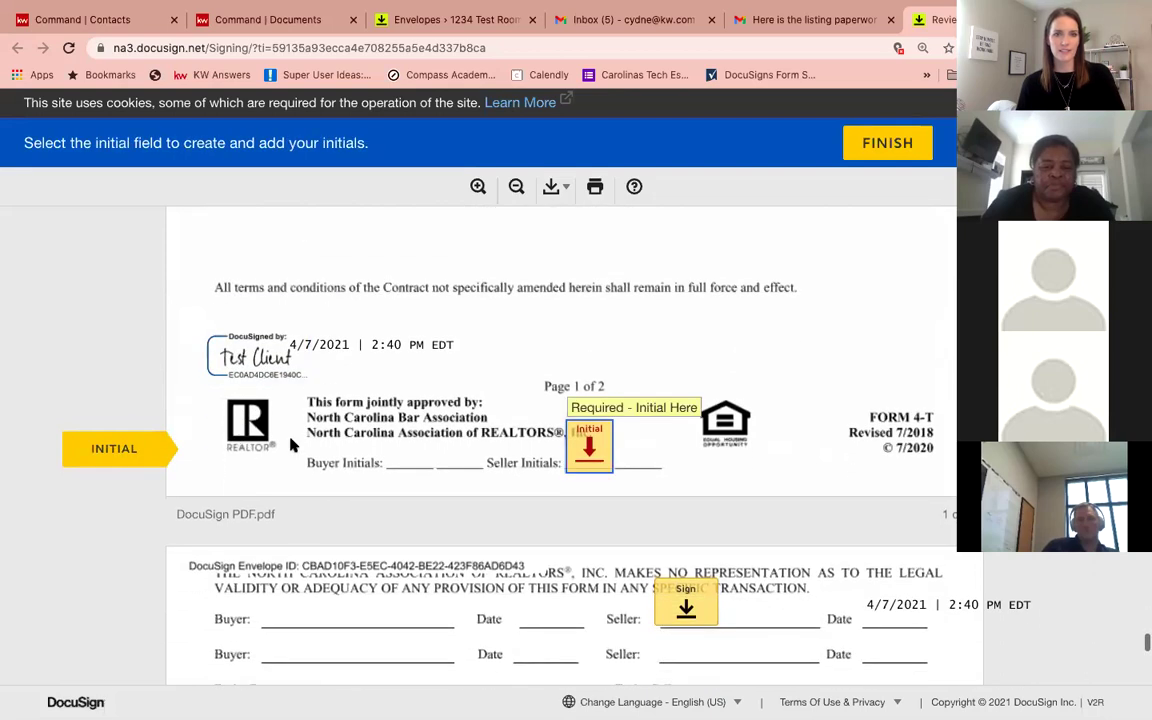
pyautogui.click(589, 447)
pyautogui.click(686, 450)
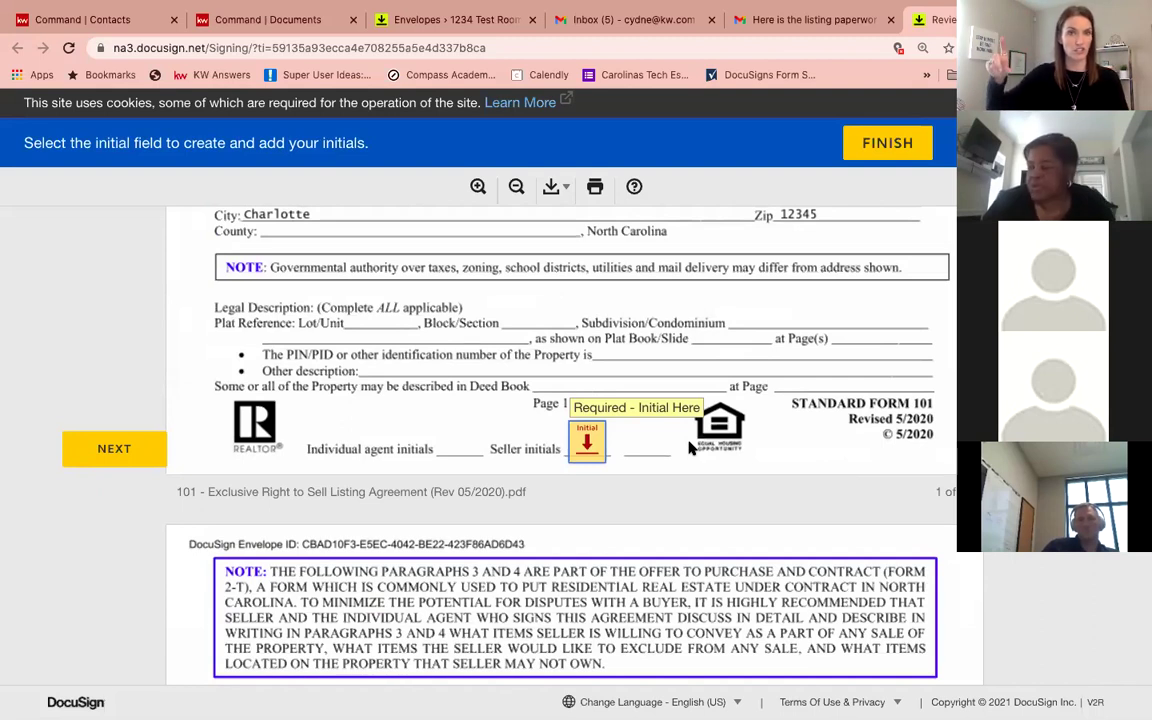
# Step: Initial the skipped Seller initials field on page 1 of the listing agreement, then finish signing and decline the free account offer
pyautogui.click(878, 145)
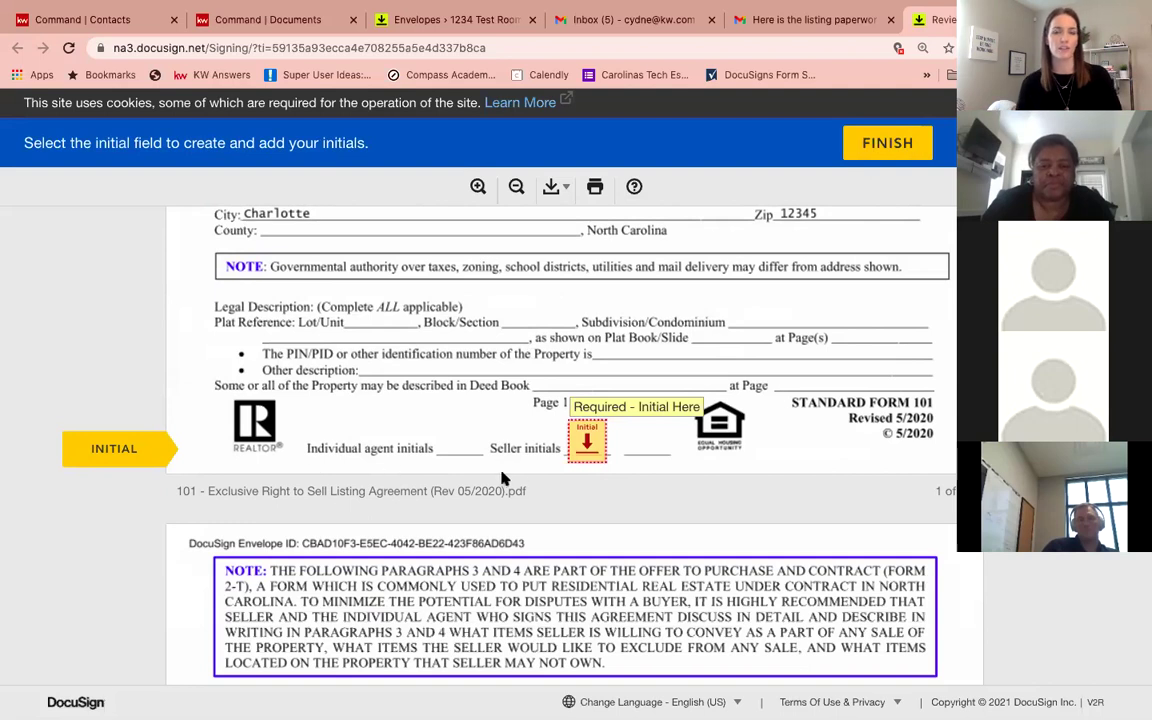
pyautogui.click(584, 443)
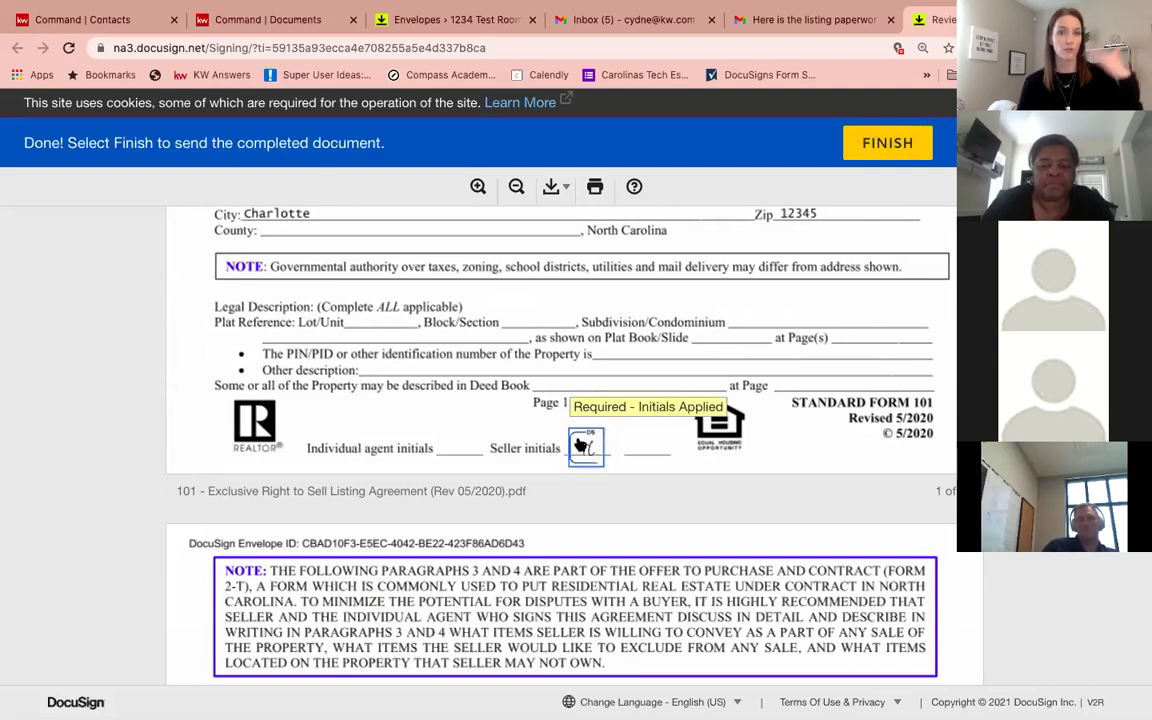
pyautogui.click(889, 143)
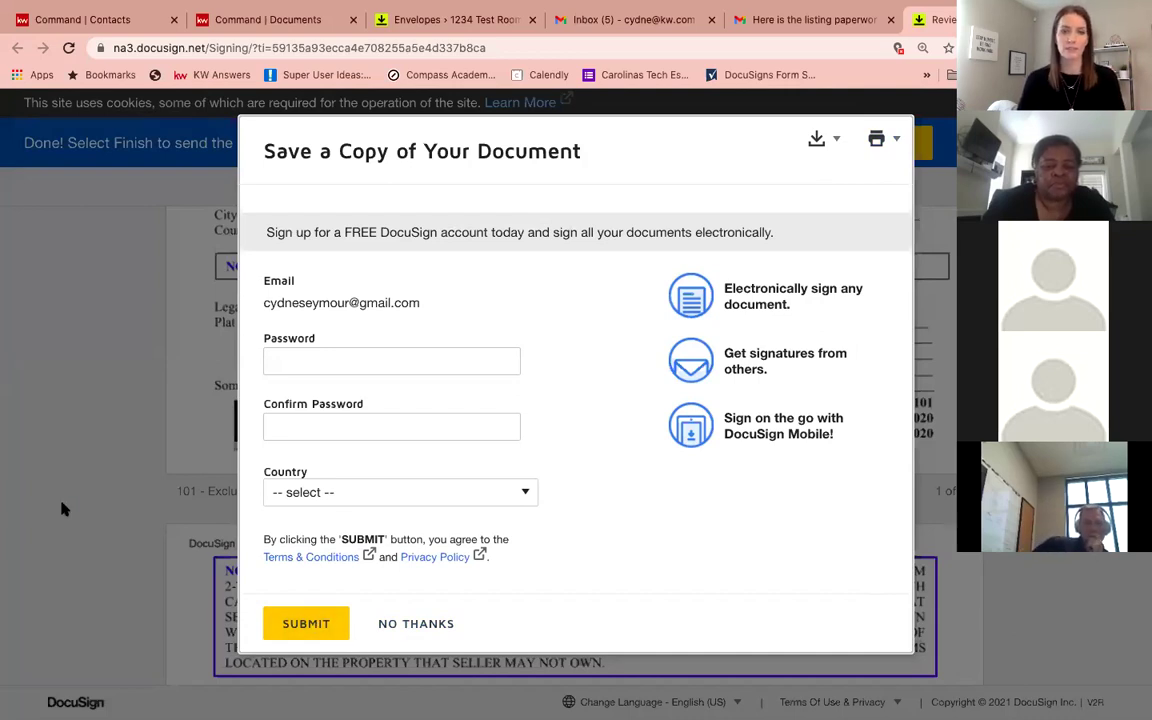
pyautogui.click(418, 626)
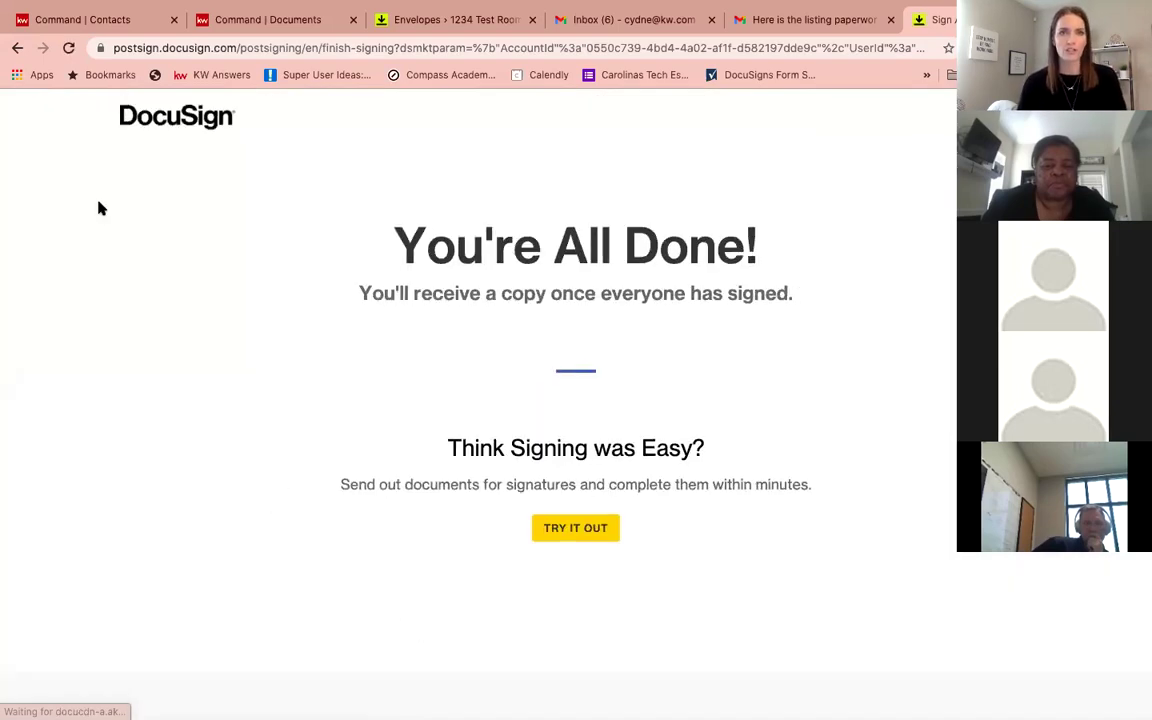
# Step: Refresh the room's envelopes page in DocuSign Rooms and close the Gmail and signing confirmation tabs
pyautogui.click(443, 19)
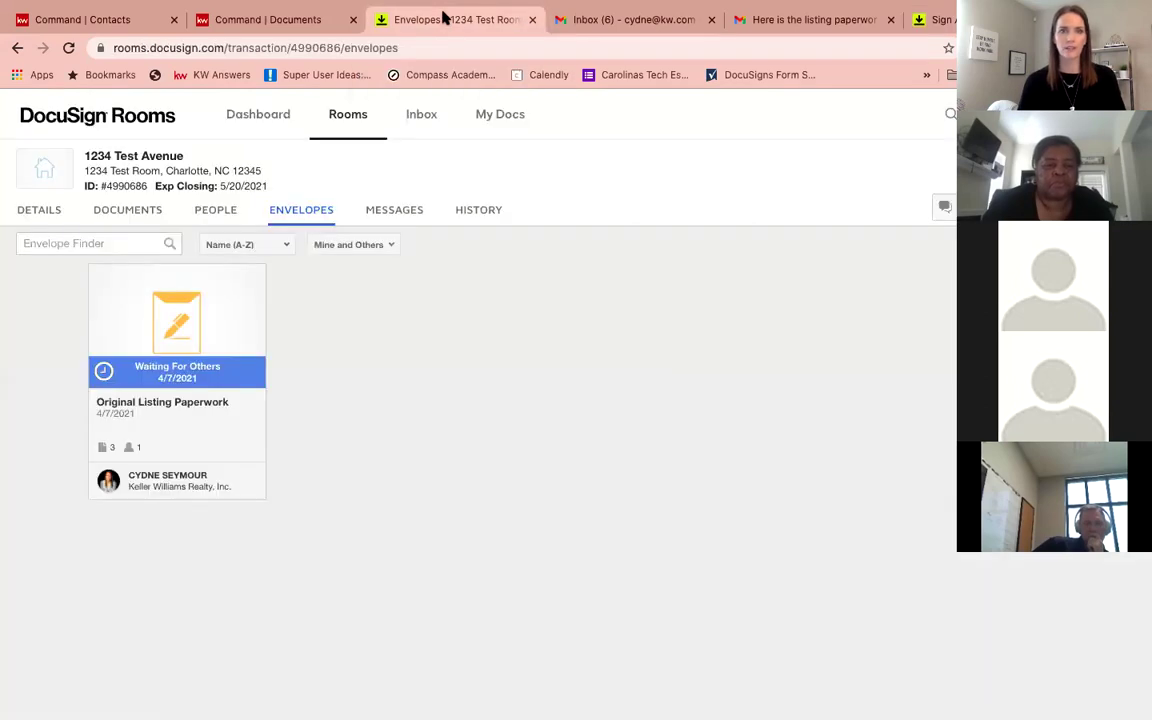
pyautogui.click(68, 48)
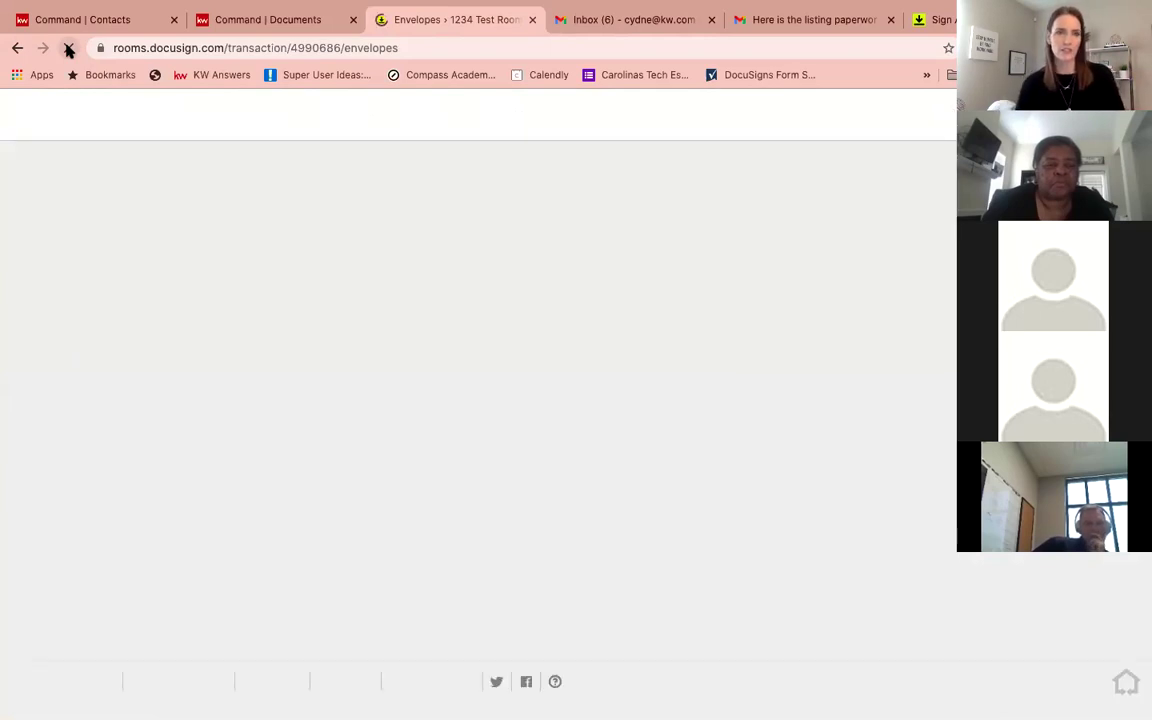
pyautogui.click(888, 20)
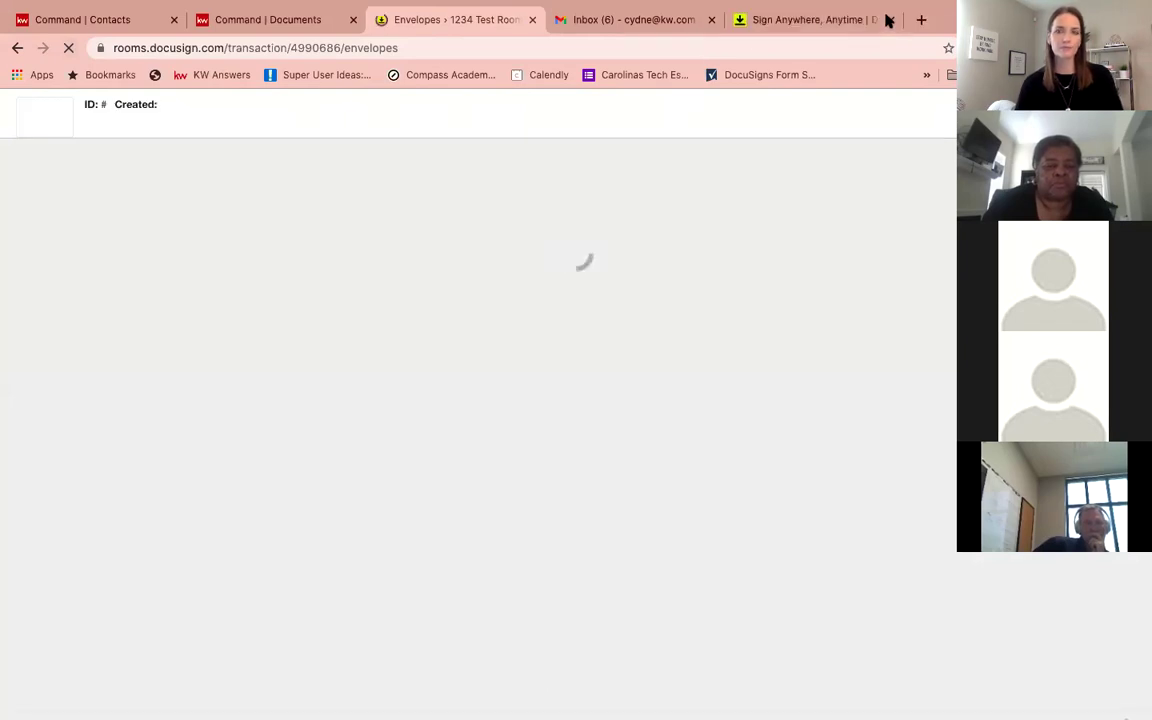
pyautogui.click(886, 20)
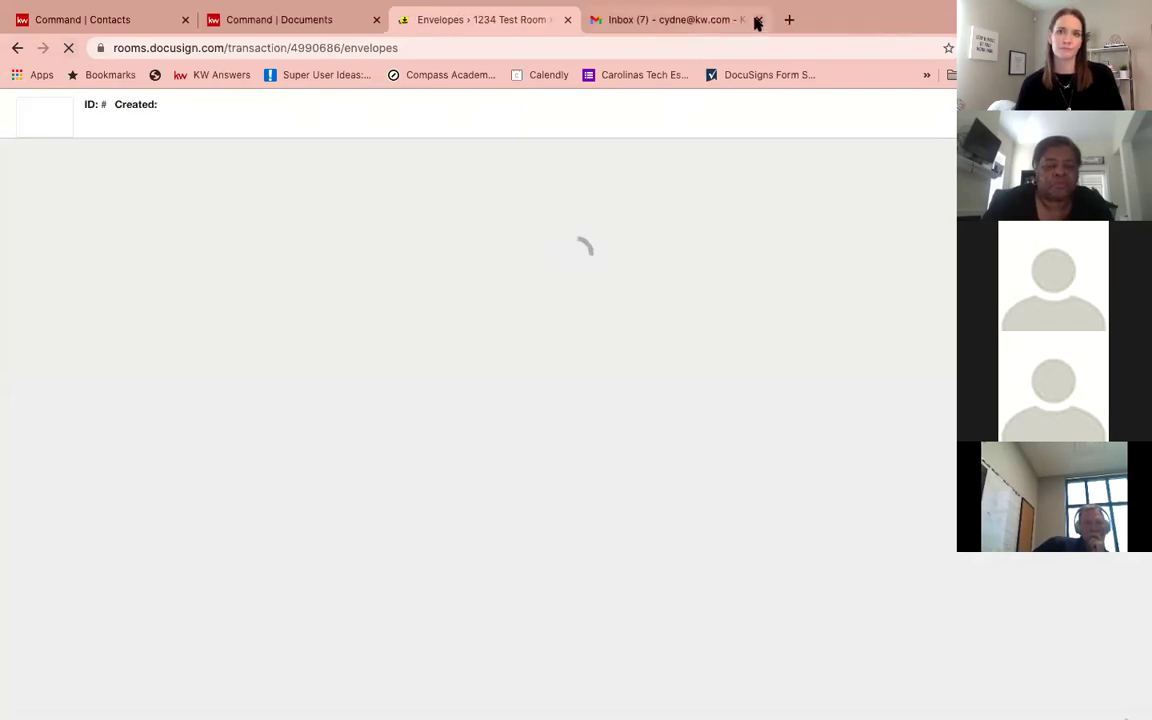
pyautogui.click(758, 20)
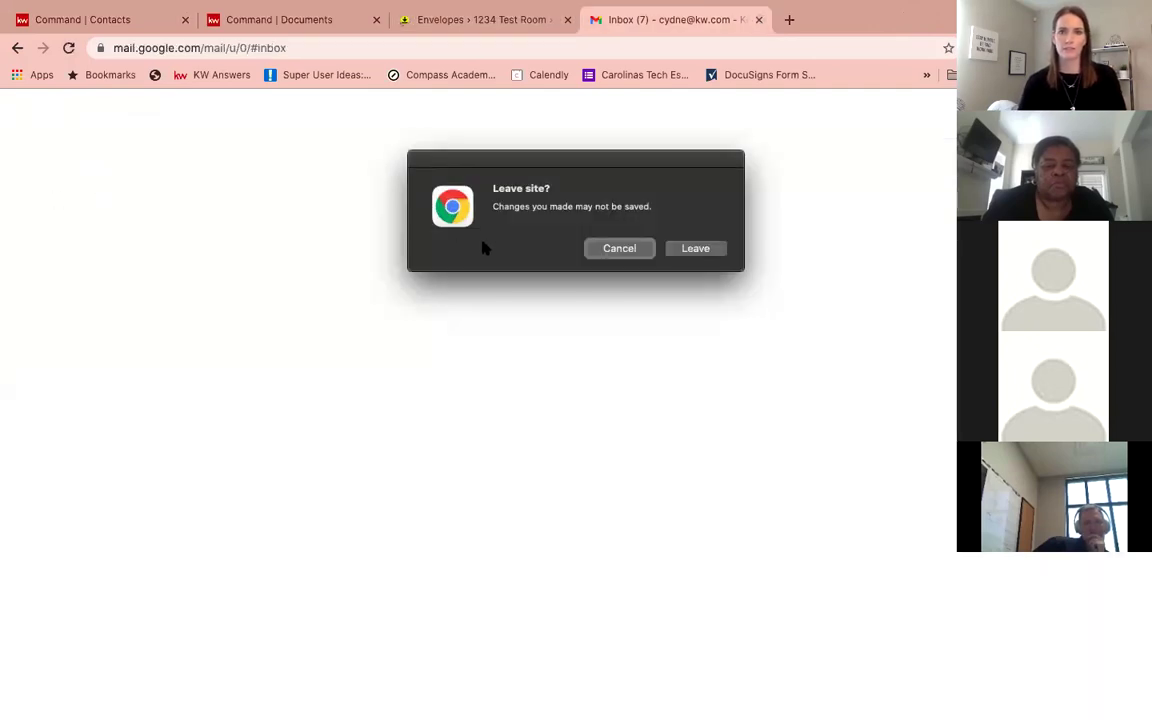
pyautogui.click(617, 250)
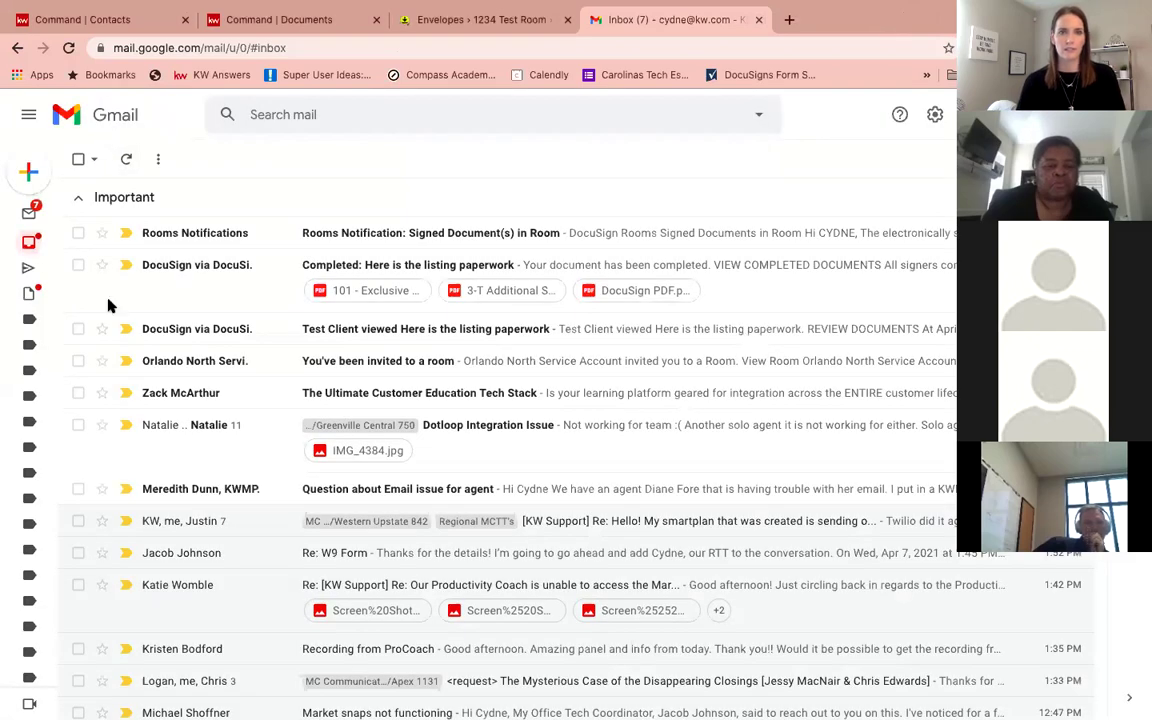
pyautogui.click(758, 19)
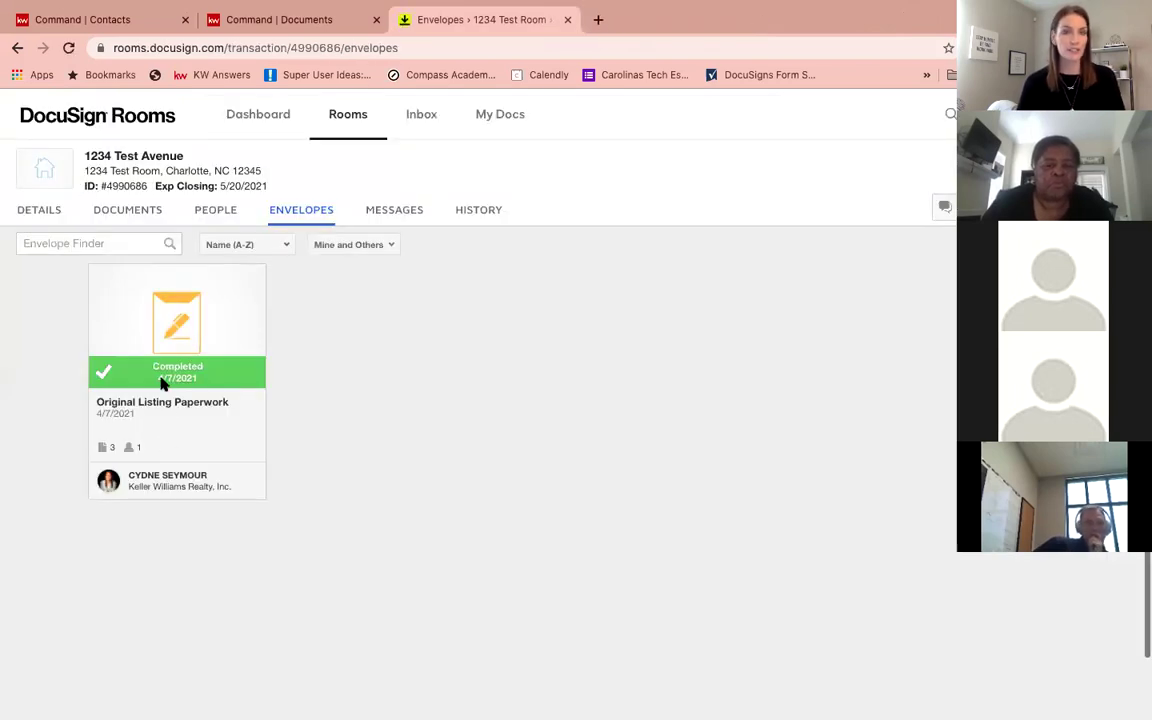
# Step: Open the room's documents and look over the signed and unsigned copies in the Room Docs folder
pyautogui.click(113, 209)
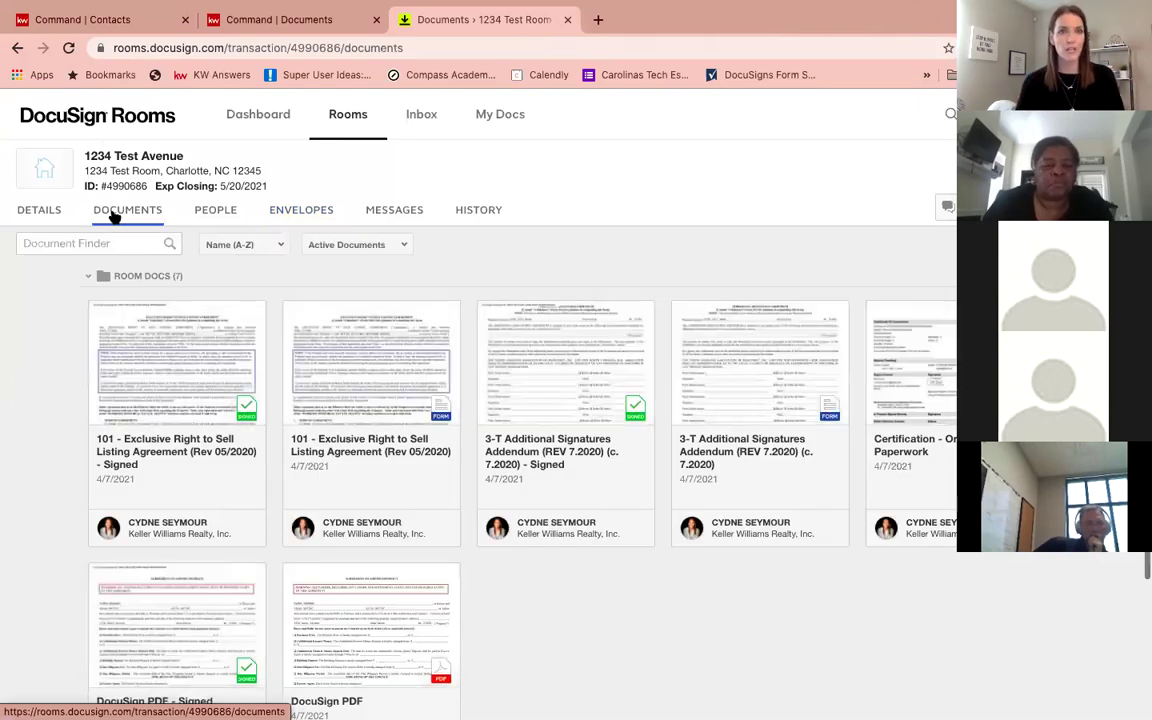
pyautogui.scroll(-1, 113, 218)
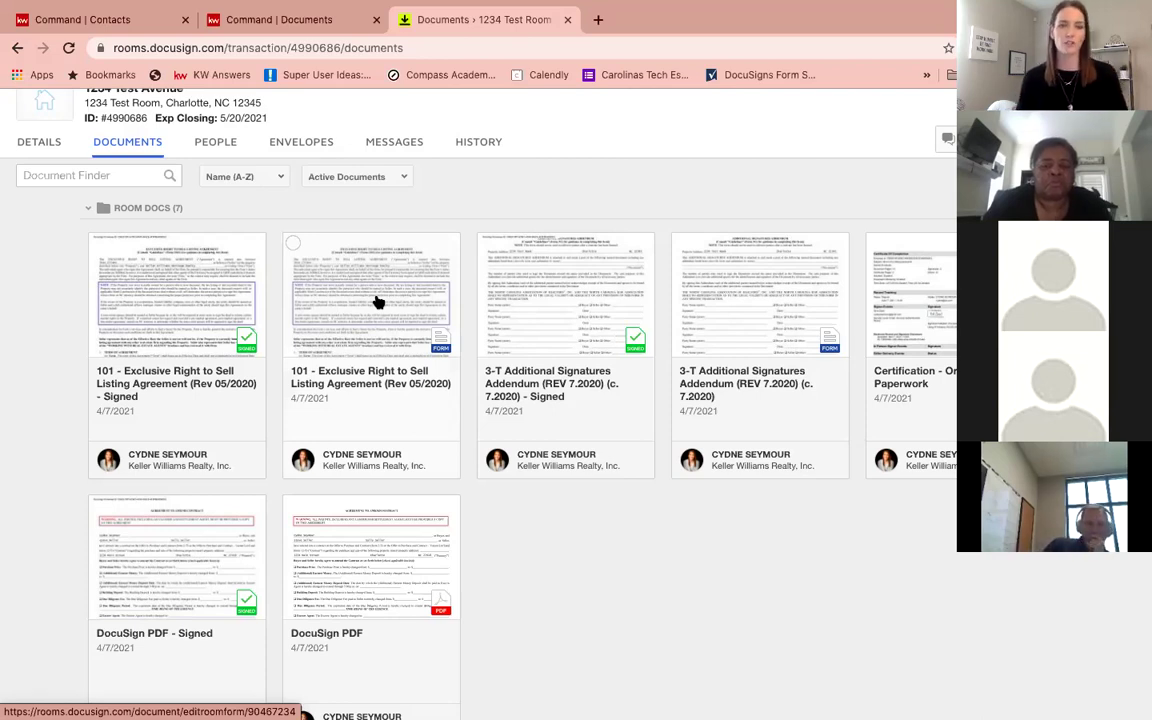
pyautogui.scroll(1, 378, 302)
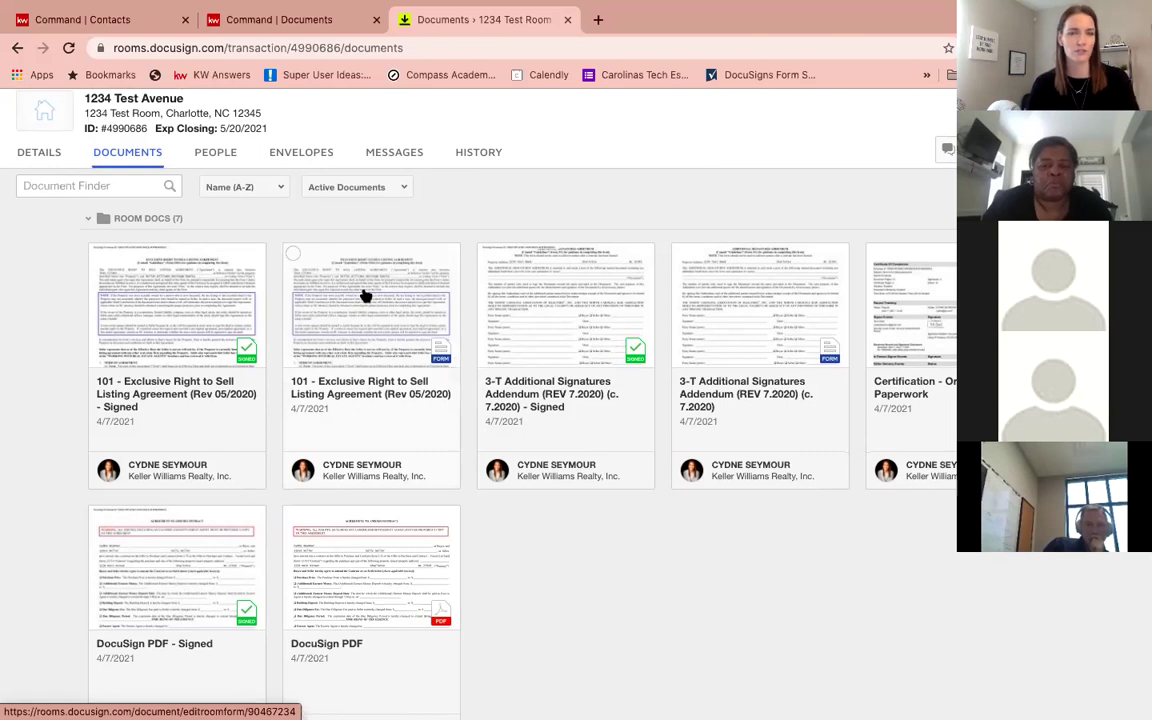
pyautogui.scroll(-1, 430, 367)
pyautogui.scroll(-1, 430, 367)
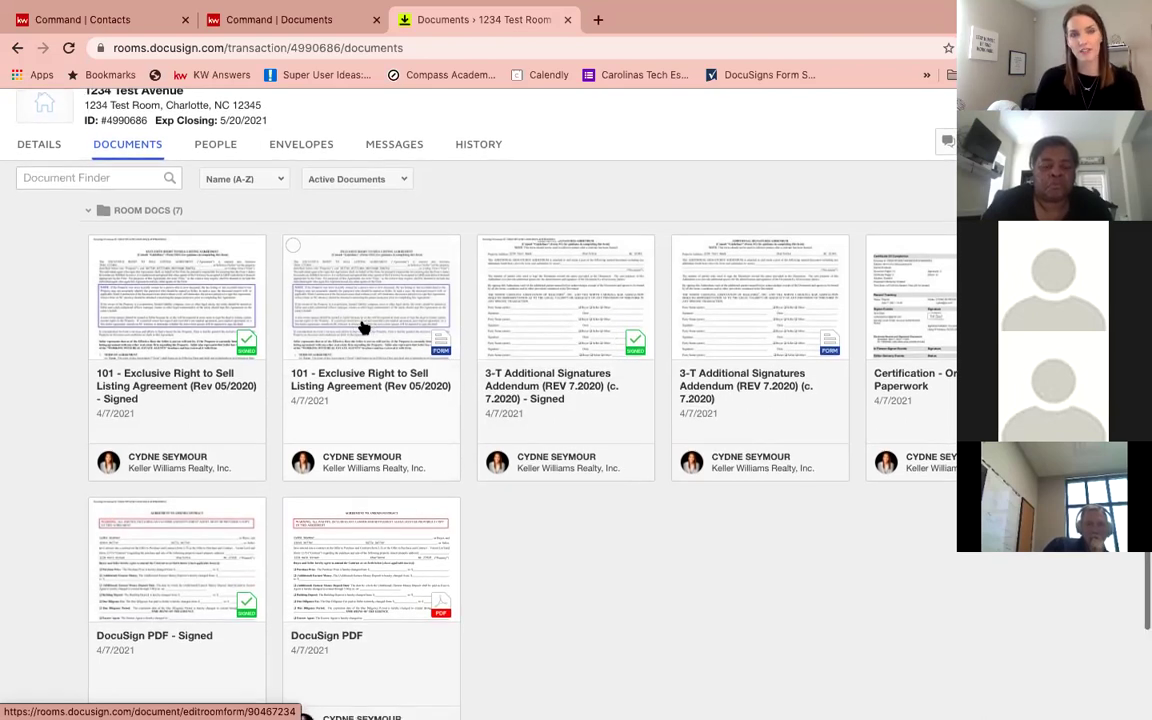
pyautogui.scroll(1, 363, 327)
pyautogui.scroll(-1, 363, 327)
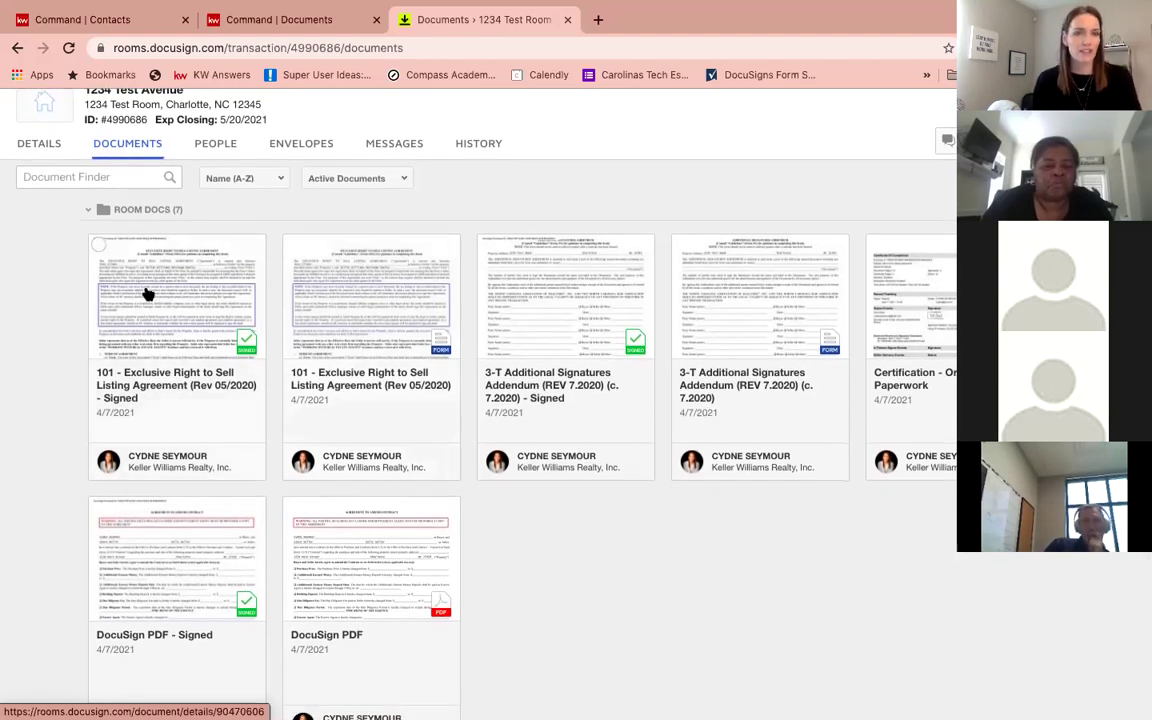
pyautogui.scroll(1, 133, 400)
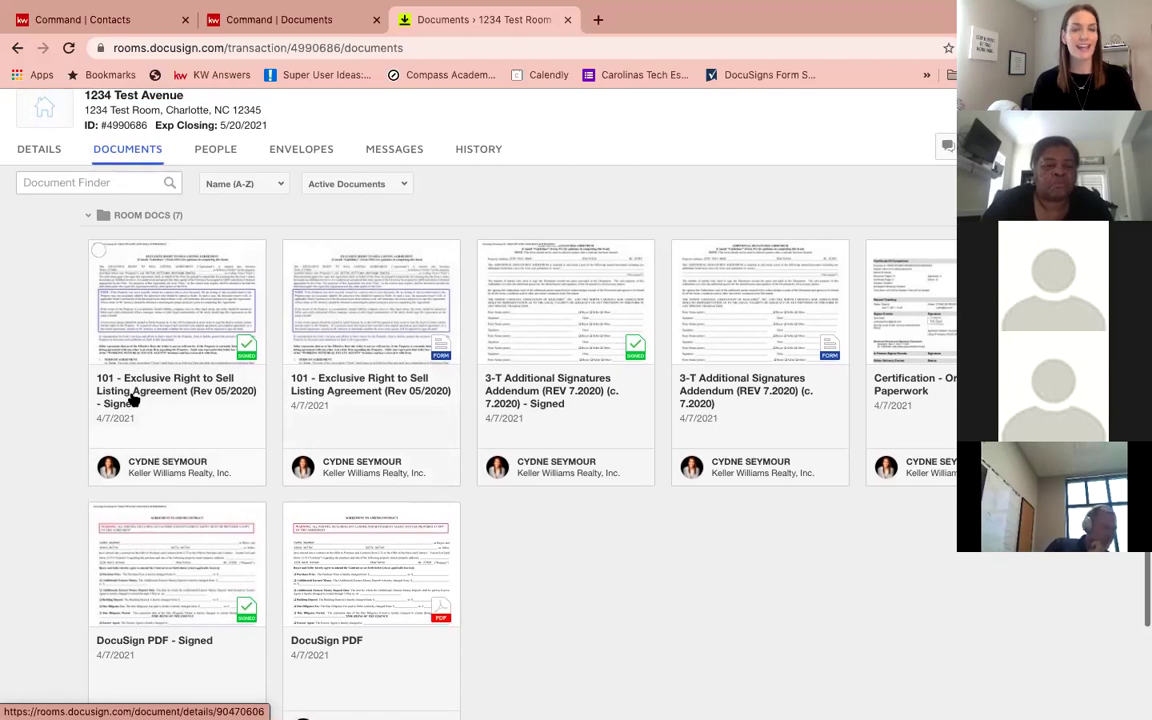
# Step: Open the signed Exclusive Right to Sell Listing Agreement, review the seller initials on its pages, and close it
pyautogui.click(147, 318)
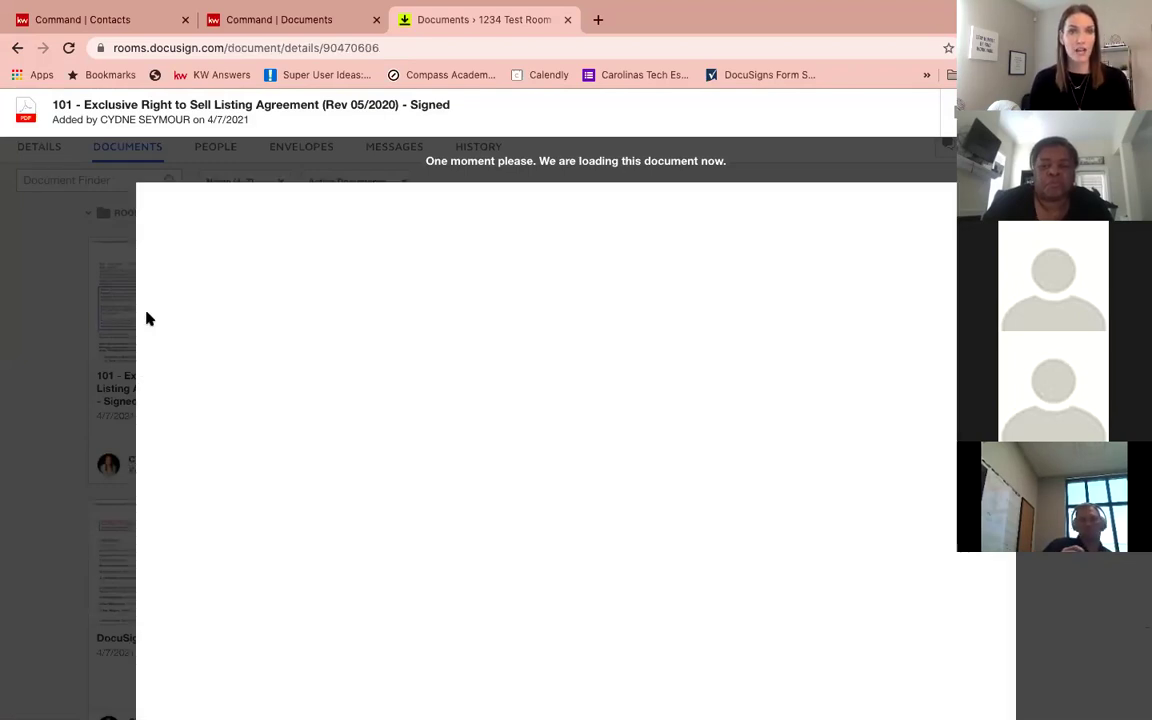
pyautogui.scroll(-6, 345, 335)
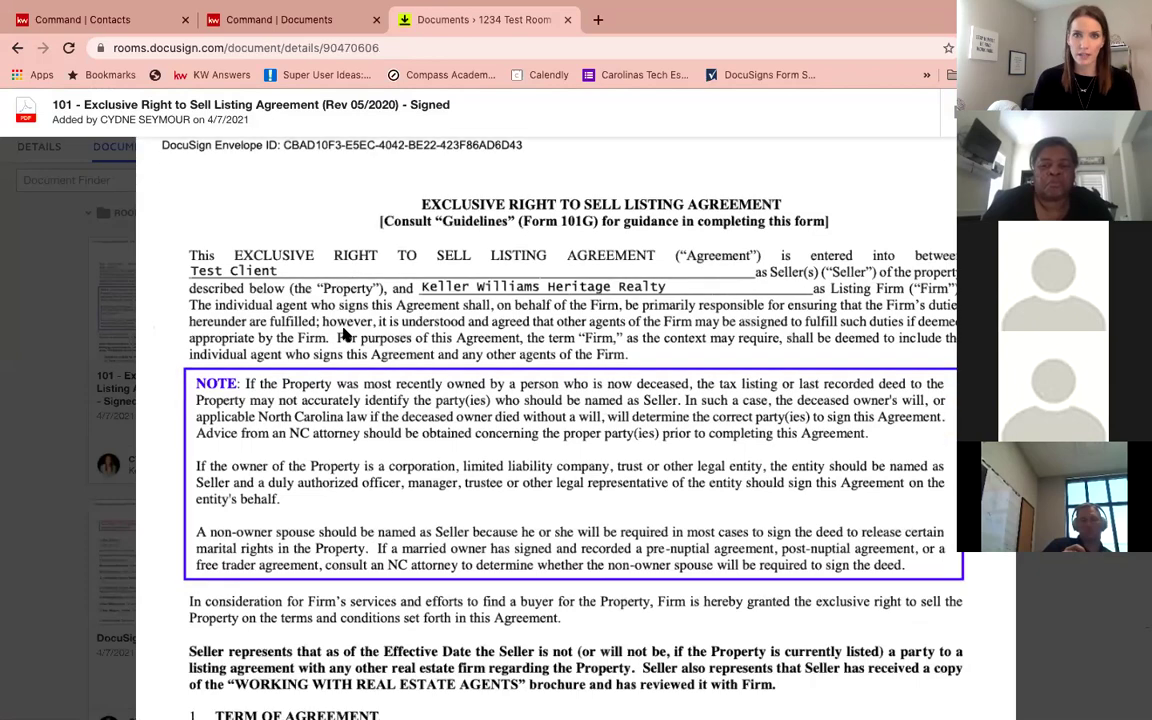
pyautogui.scroll(-5, 345, 335)
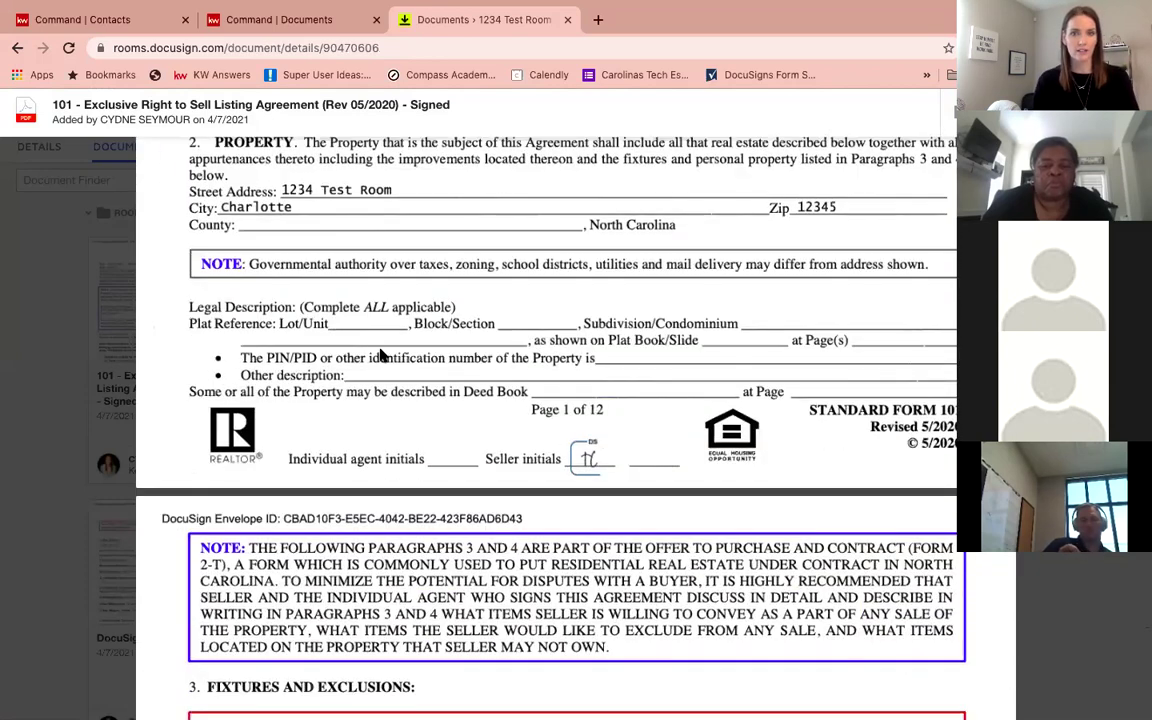
pyautogui.scroll(-8, 560, 440)
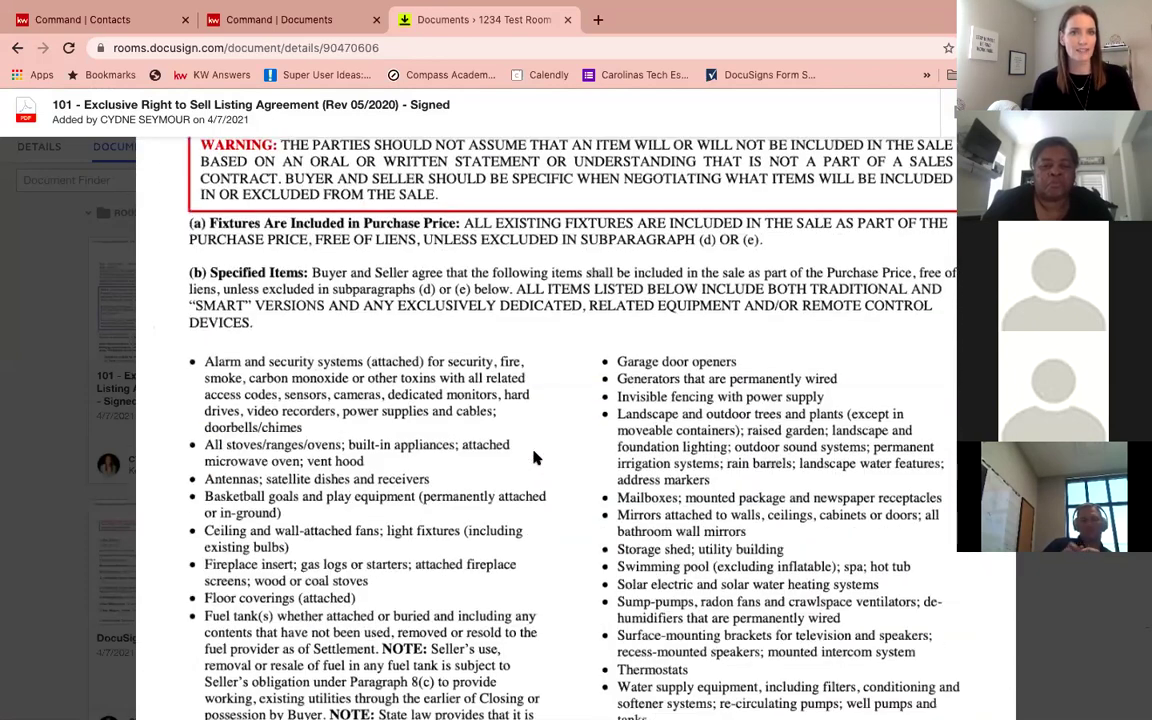
pyautogui.scroll(-2, 535, 457)
pyautogui.scroll(15, 535, 457)
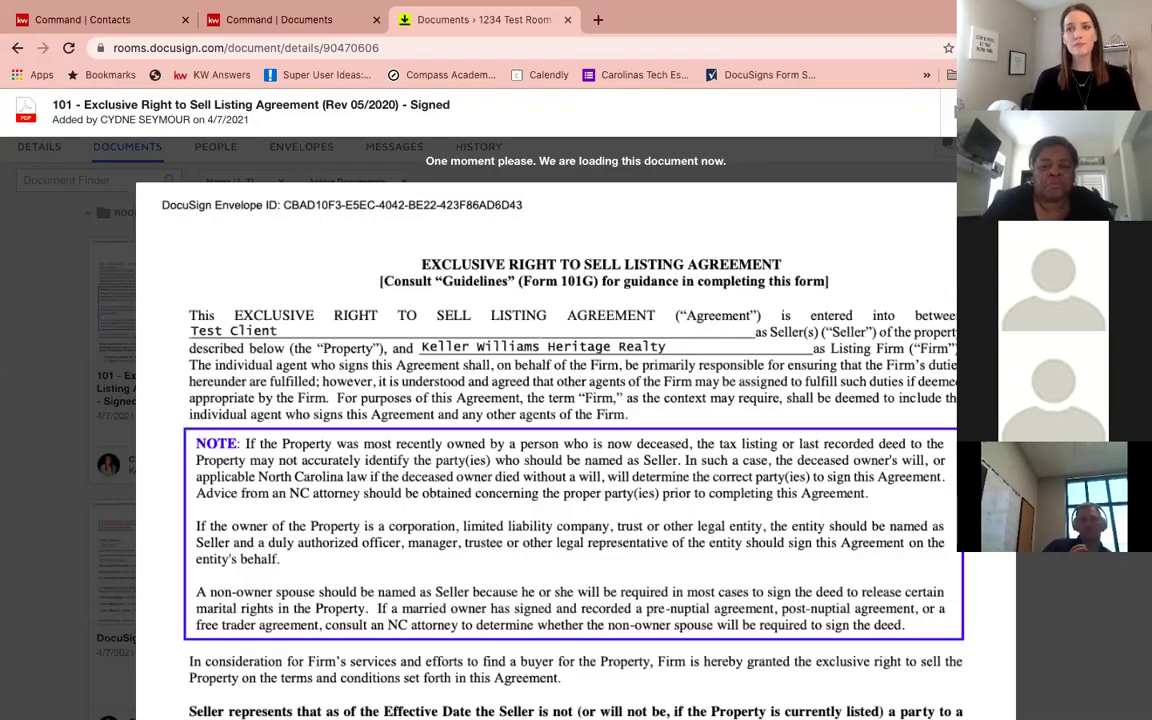
pyautogui.hotkey('alt', 'Left')
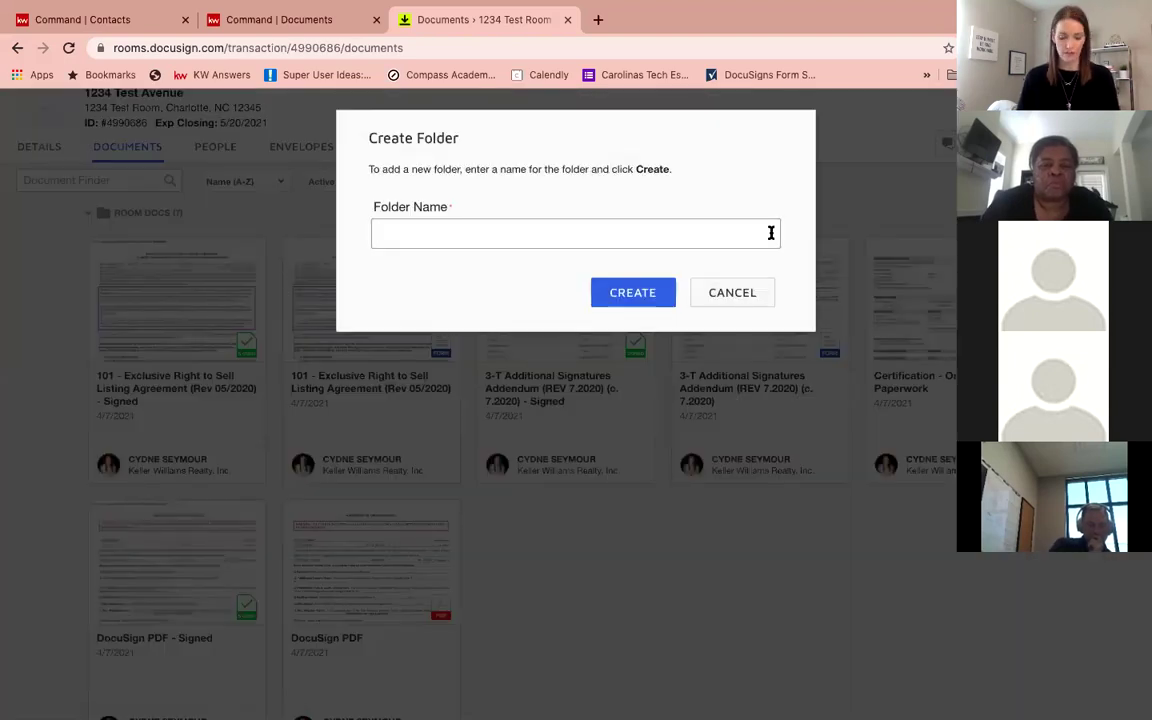
# Step: Create a folder named Signed Documents in the room
pyautogui.click(771, 232)
pyautogui.write('Signed')
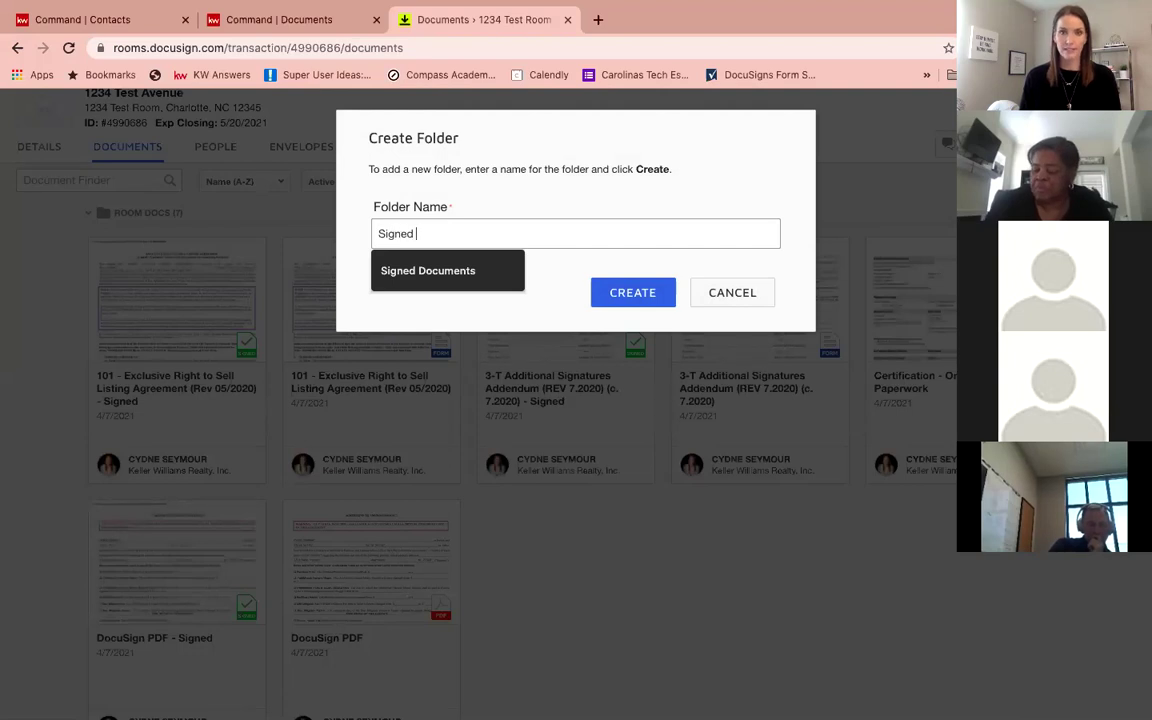
pyautogui.click(470, 271)
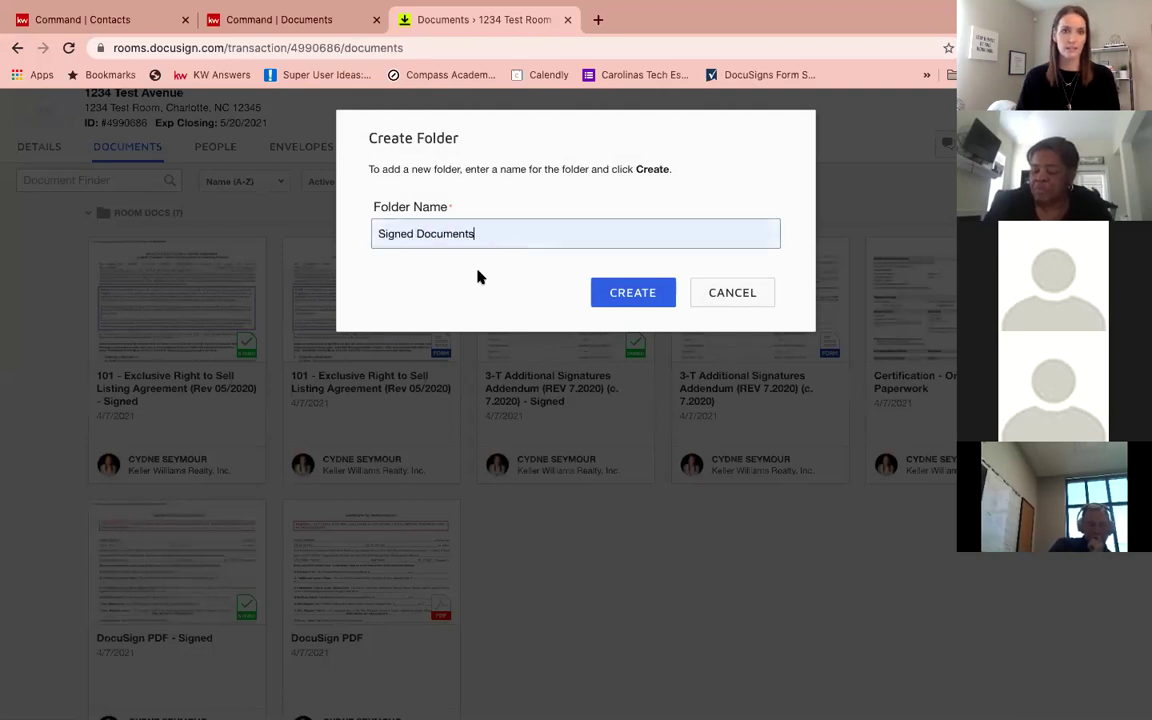
pyautogui.click(645, 292)
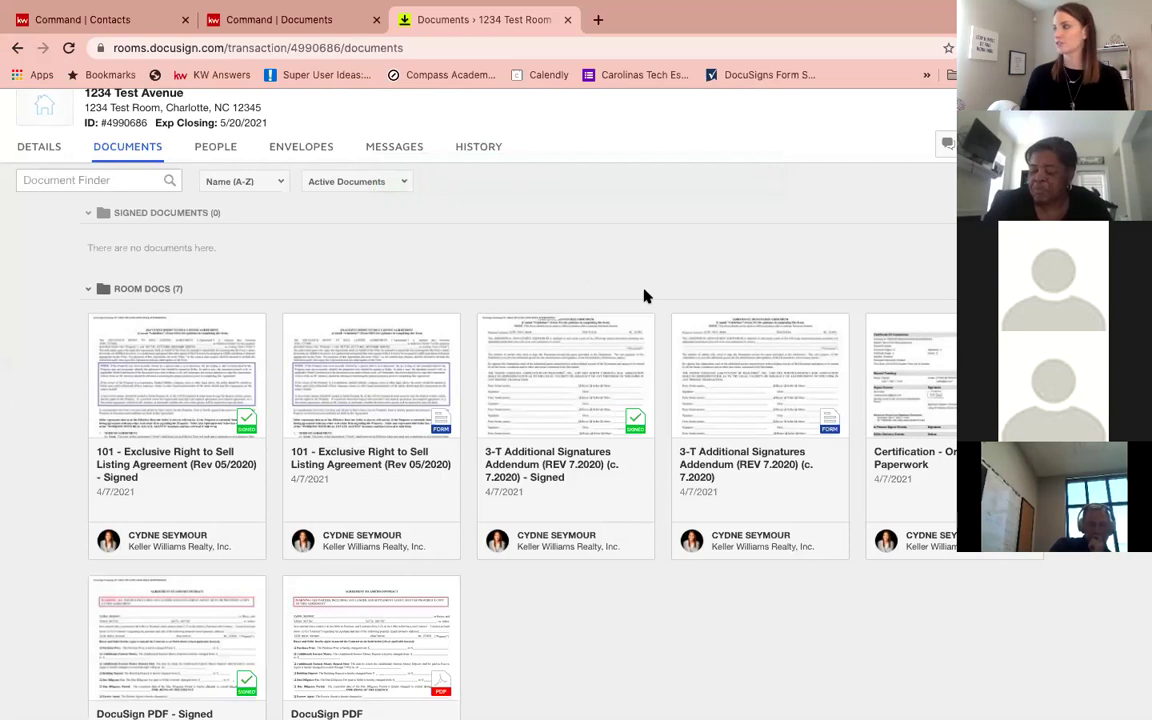
pyautogui.click(90, 213)
pyautogui.click(91, 214)
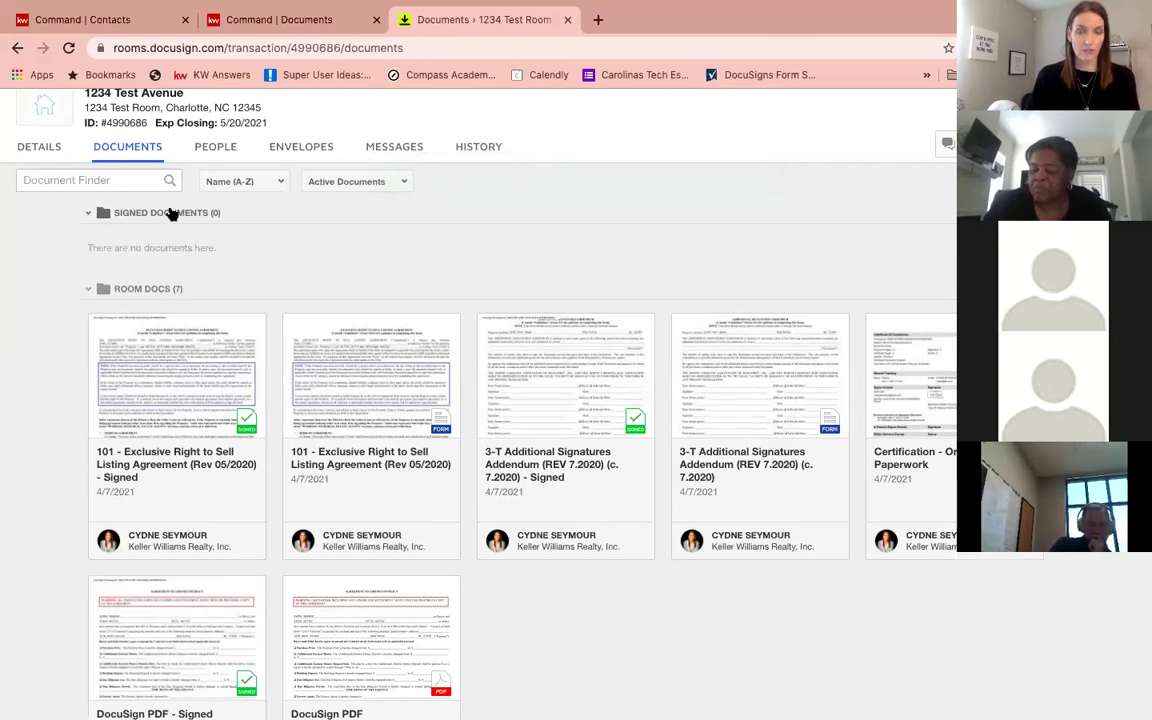
pyautogui.click(171, 214)
pyautogui.click(170, 213)
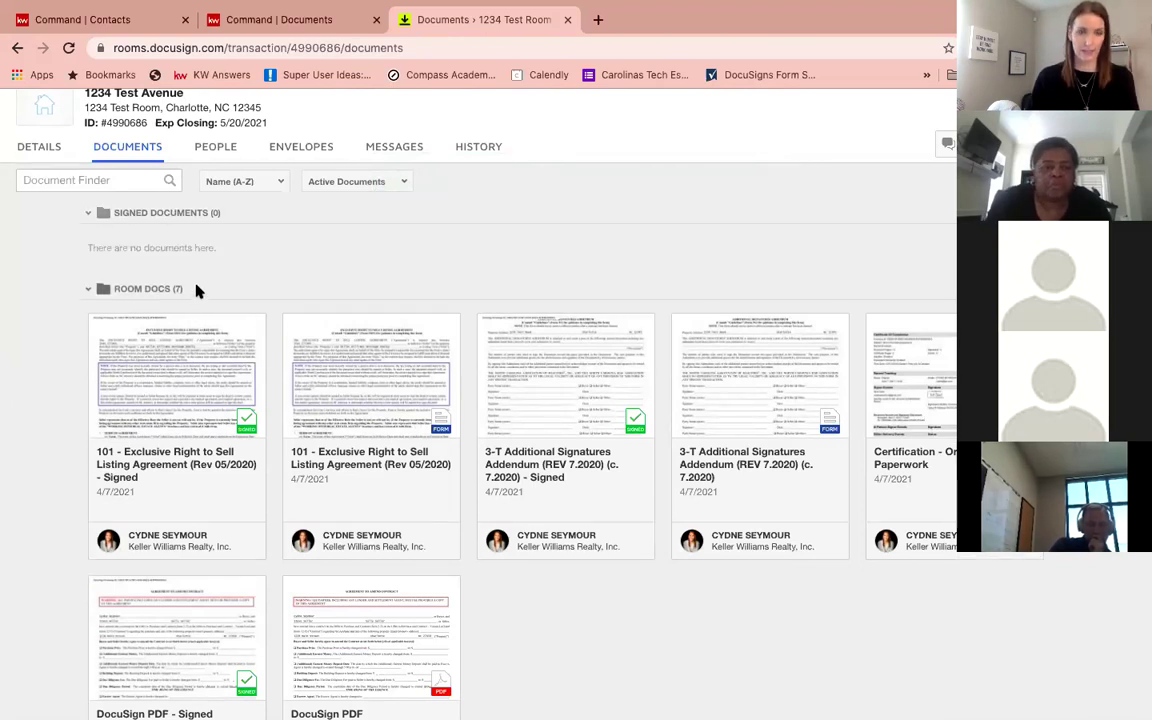
# Step: Move the signed listing agreement, signed 3-T Additional Signatures Addendum and signed DocuSign PDF into the current room's Signed Documents folder
pyautogui.click(100, 327)
pyautogui.click(487, 327)
pyautogui.scroll(-3, 398, 430)
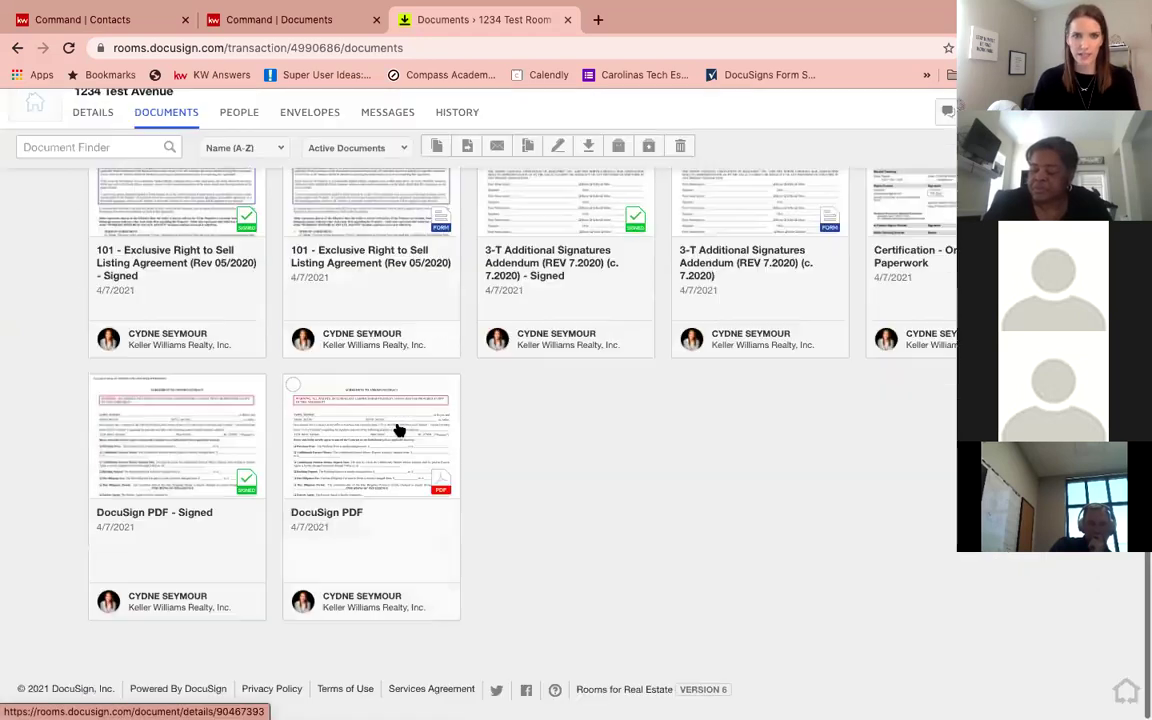
pyautogui.scroll(1, 398, 430)
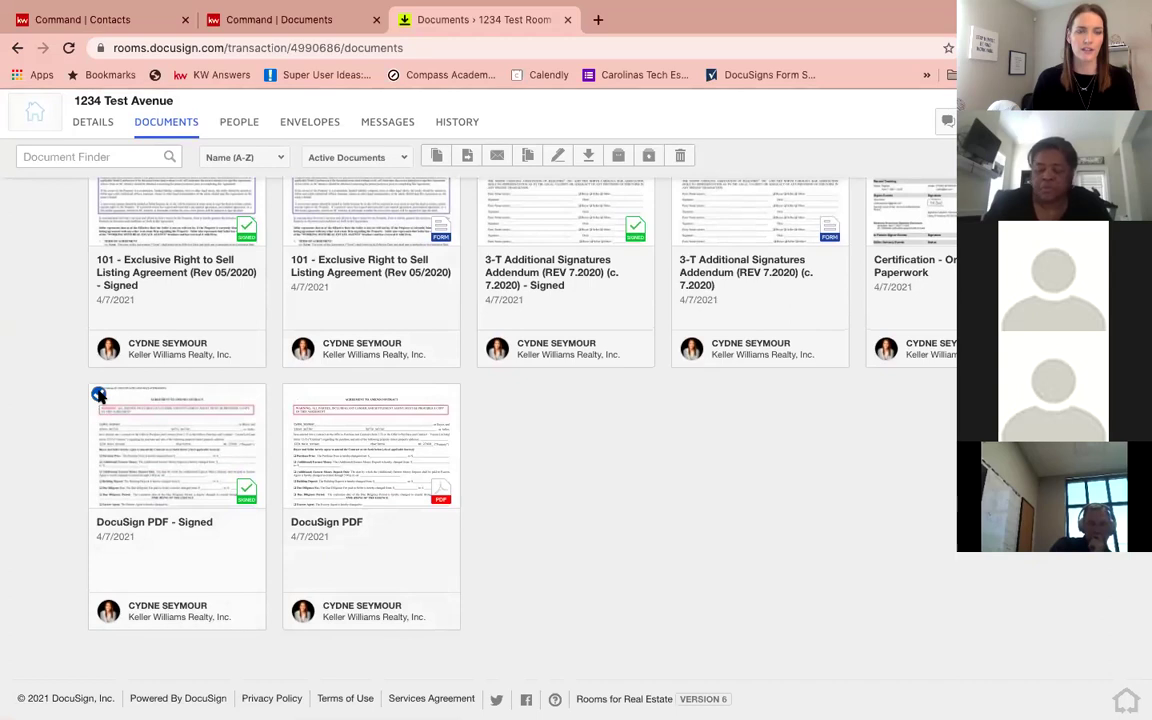
pyautogui.click(98, 395)
pyautogui.scroll(3, 400, 250)
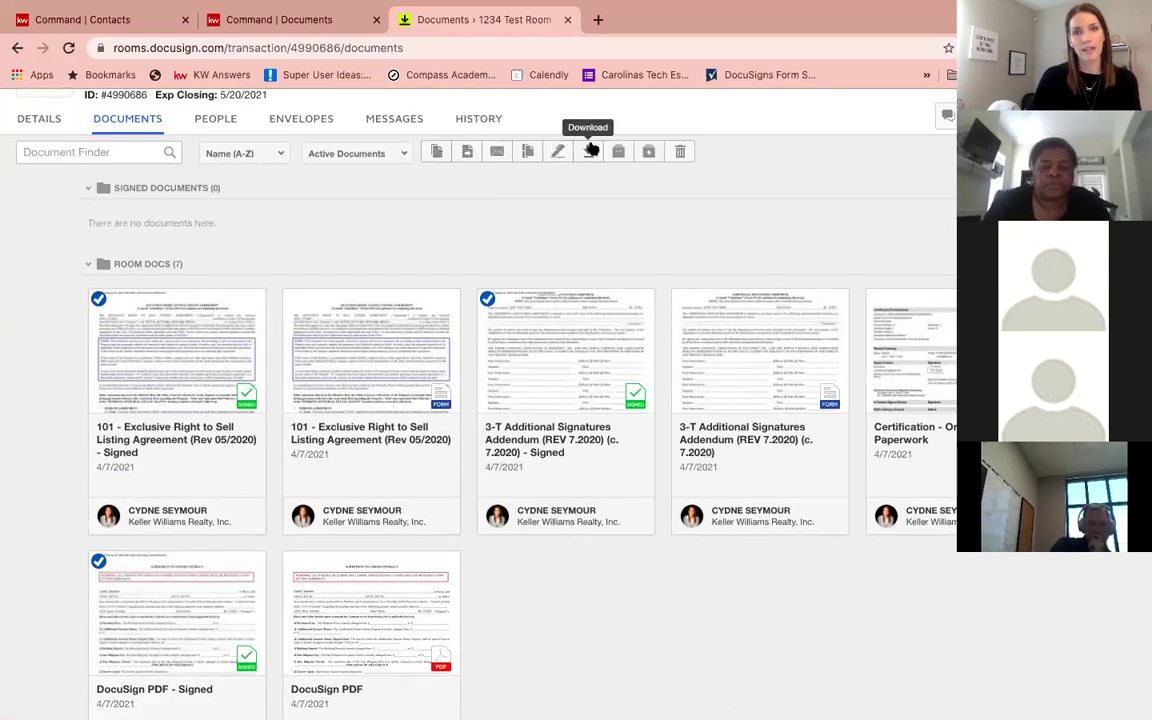
pyautogui.click(466, 153)
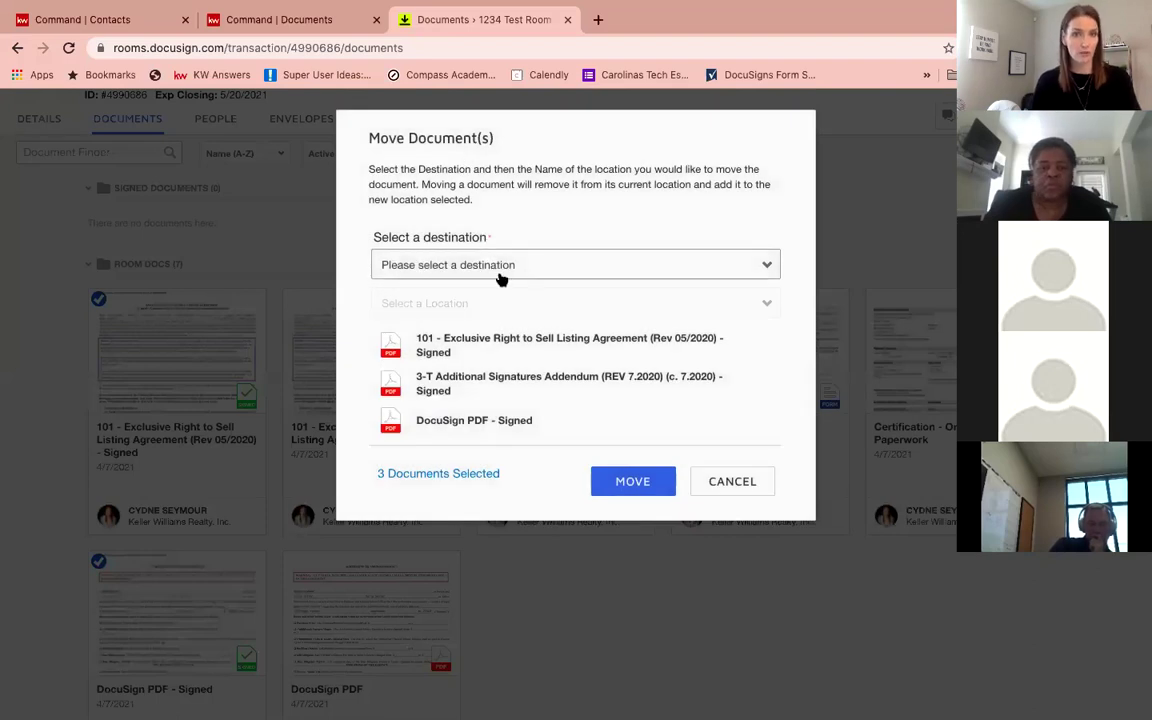
pyautogui.click(500, 272)
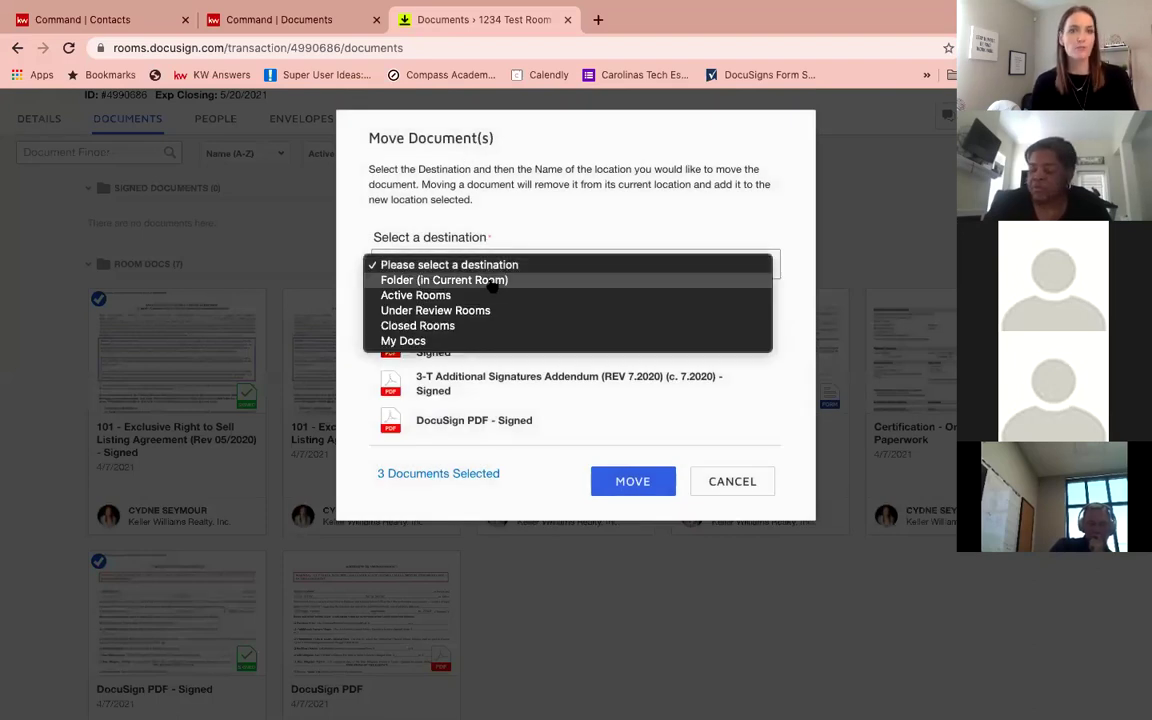
pyautogui.click(487, 281)
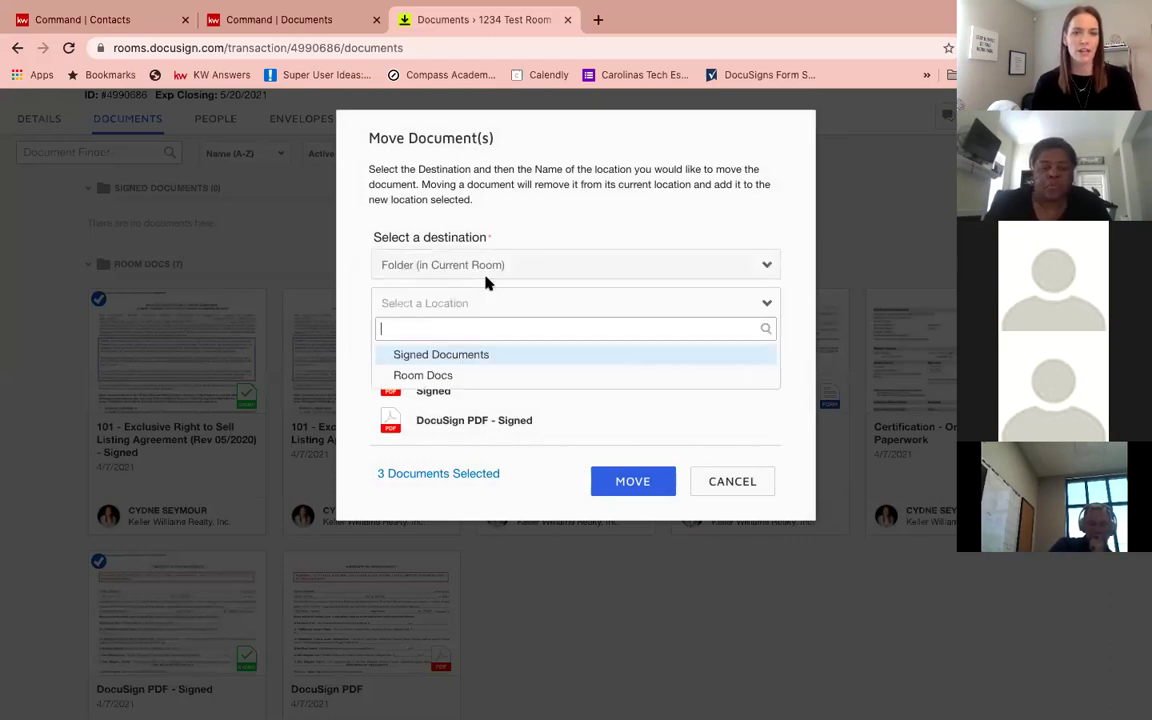
pyautogui.click(460, 357)
pyautogui.click(634, 482)
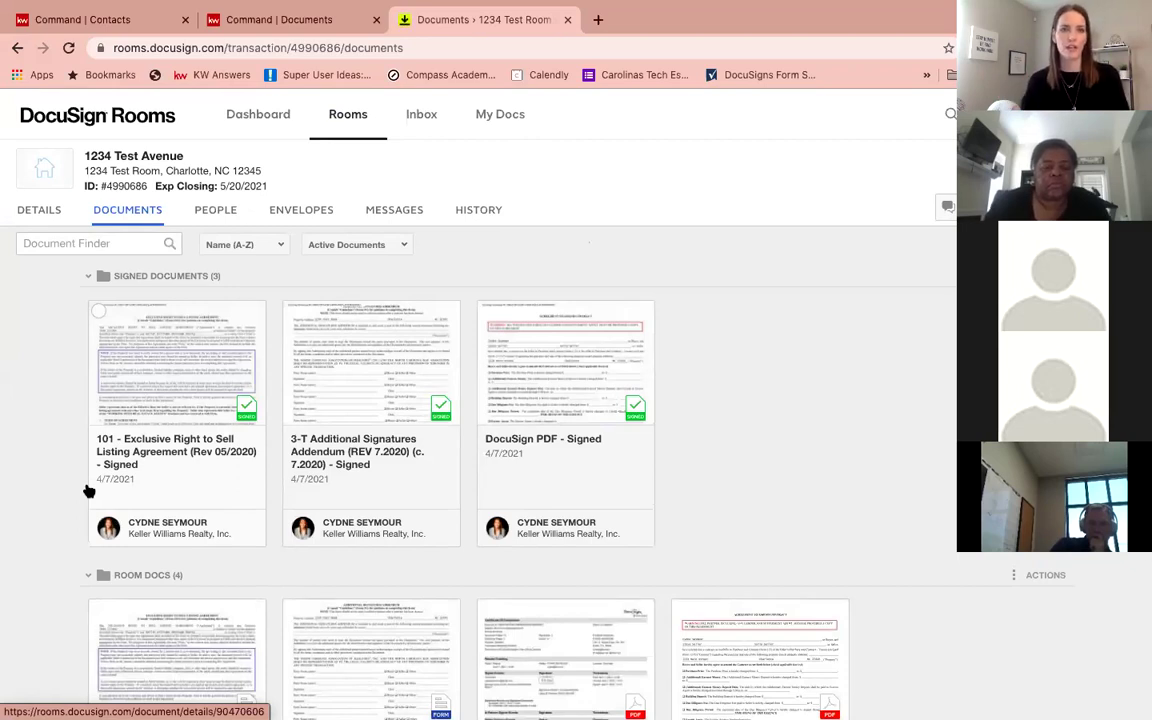
pyautogui.scroll(-1, 28, 486)
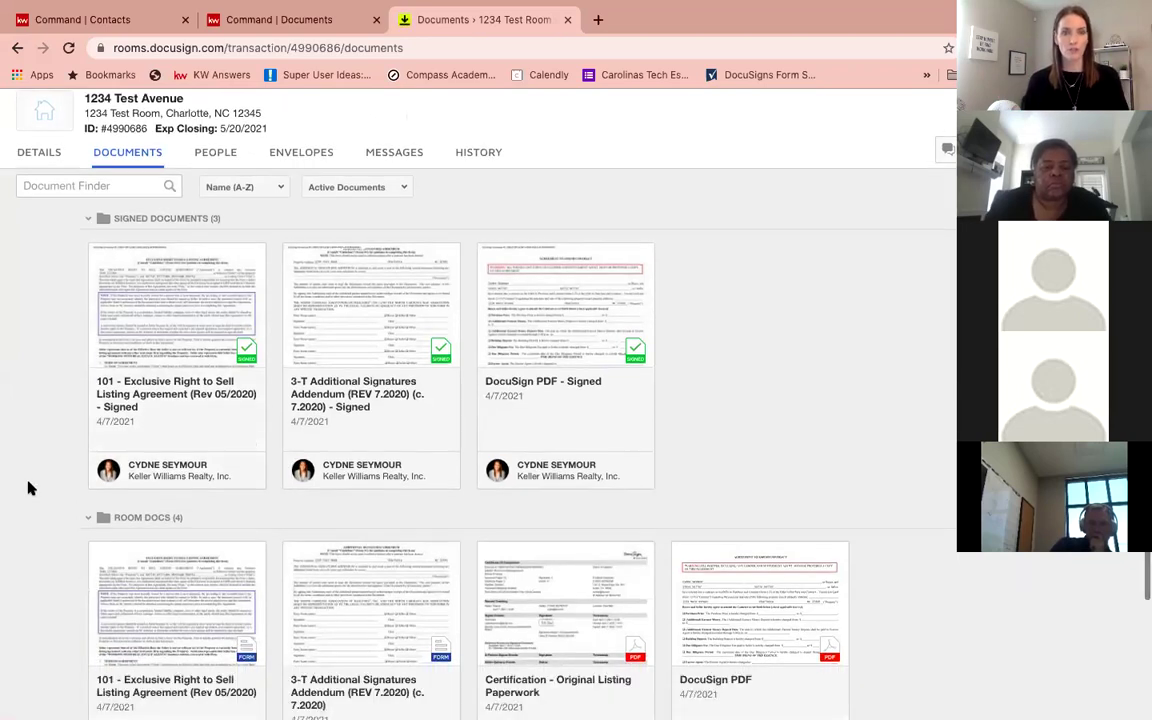
pyautogui.scroll(1, 29, 487)
pyautogui.scroll(-1, 30, 488)
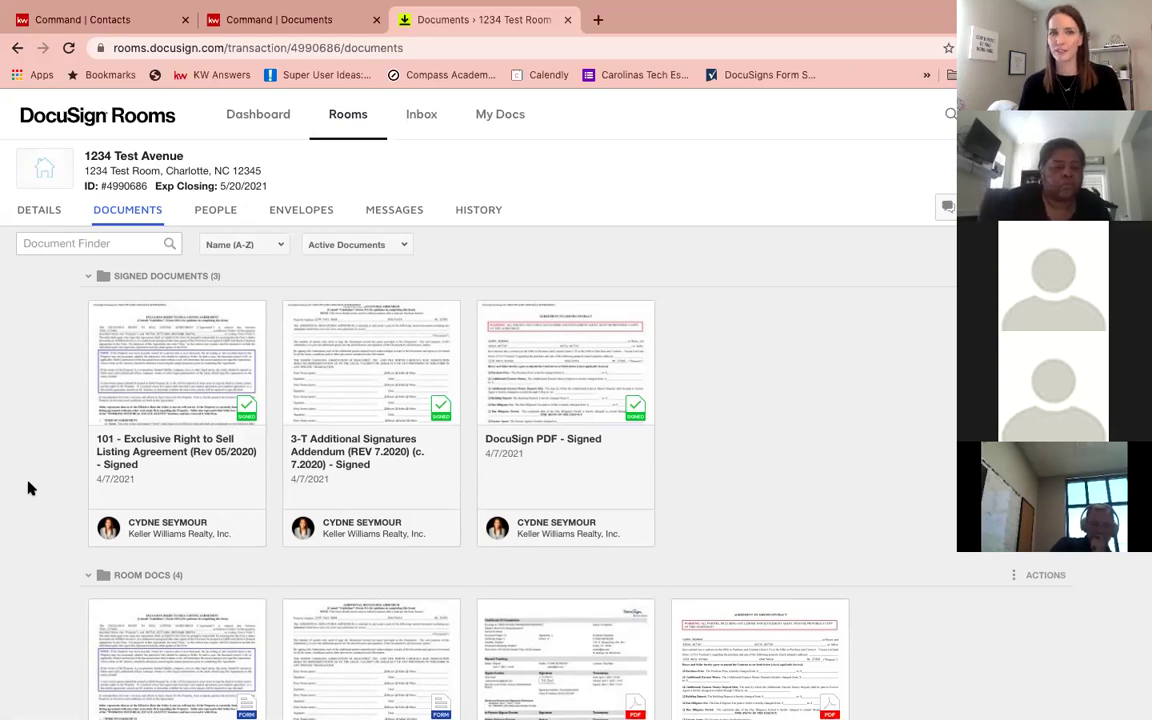
# Step: Start a new signature envelope containing only the unsigned 3-T Additional Signatures Addendum form from Room Docs
pyautogui.scroll(-3, 30, 488)
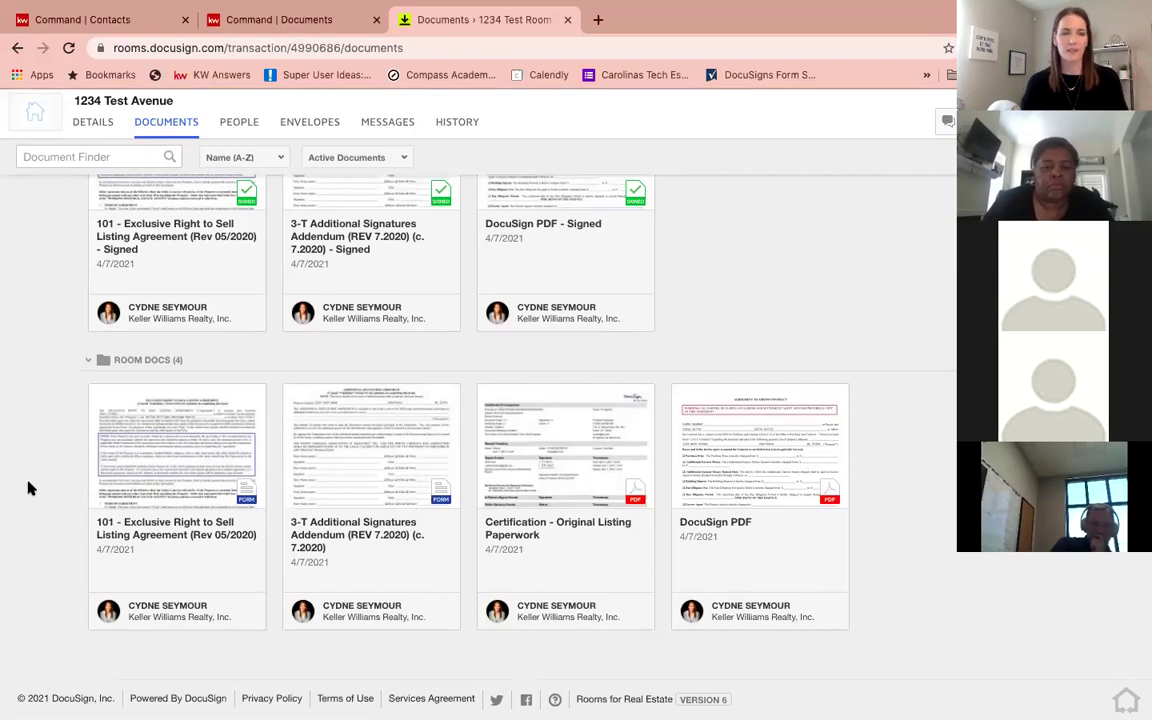
pyautogui.moveTo(108, 419)
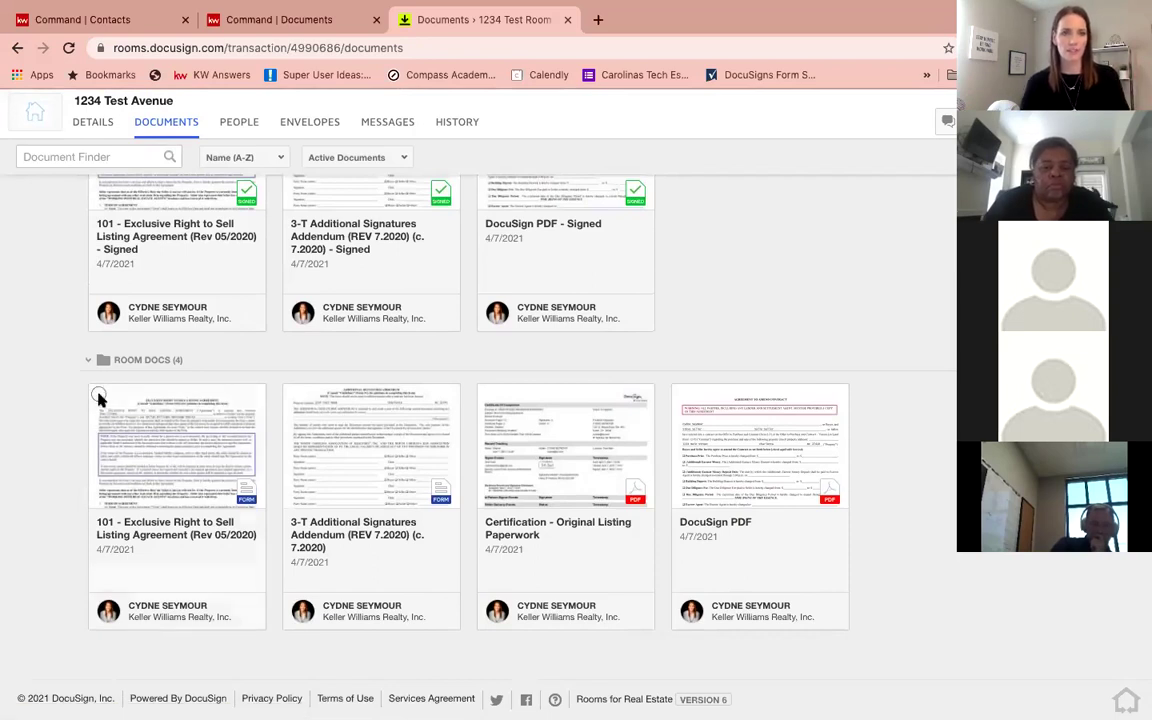
pyautogui.click(98, 396)
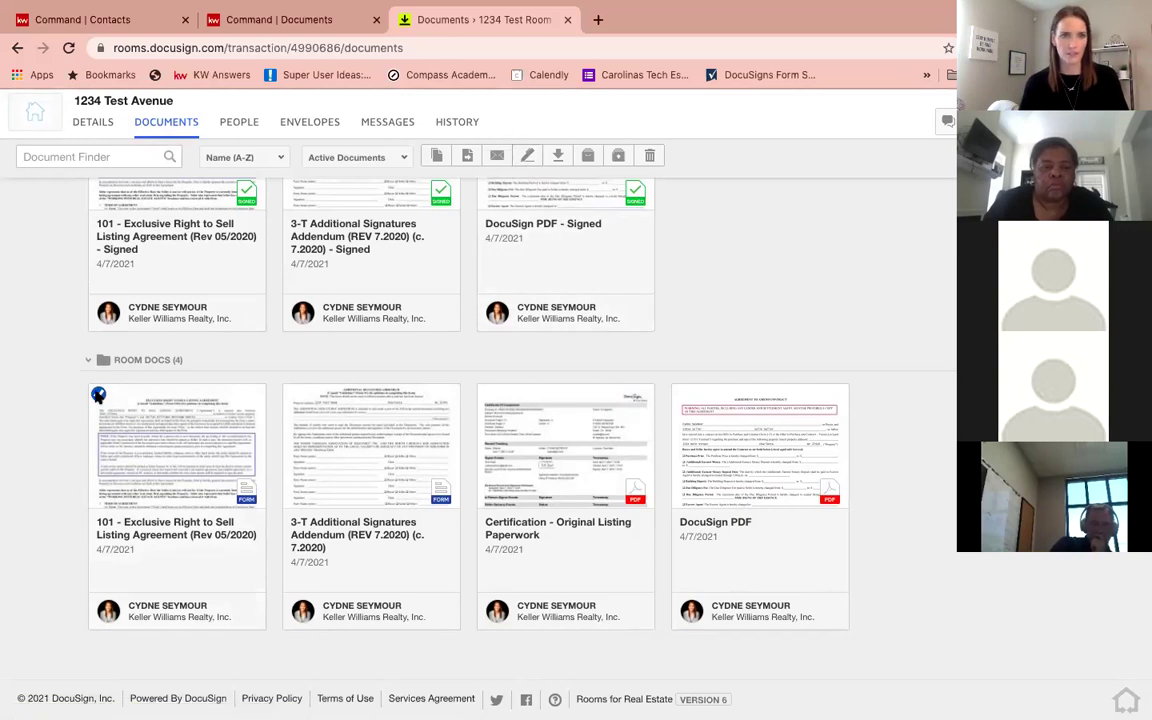
pyautogui.click(97, 395)
pyautogui.click(293, 396)
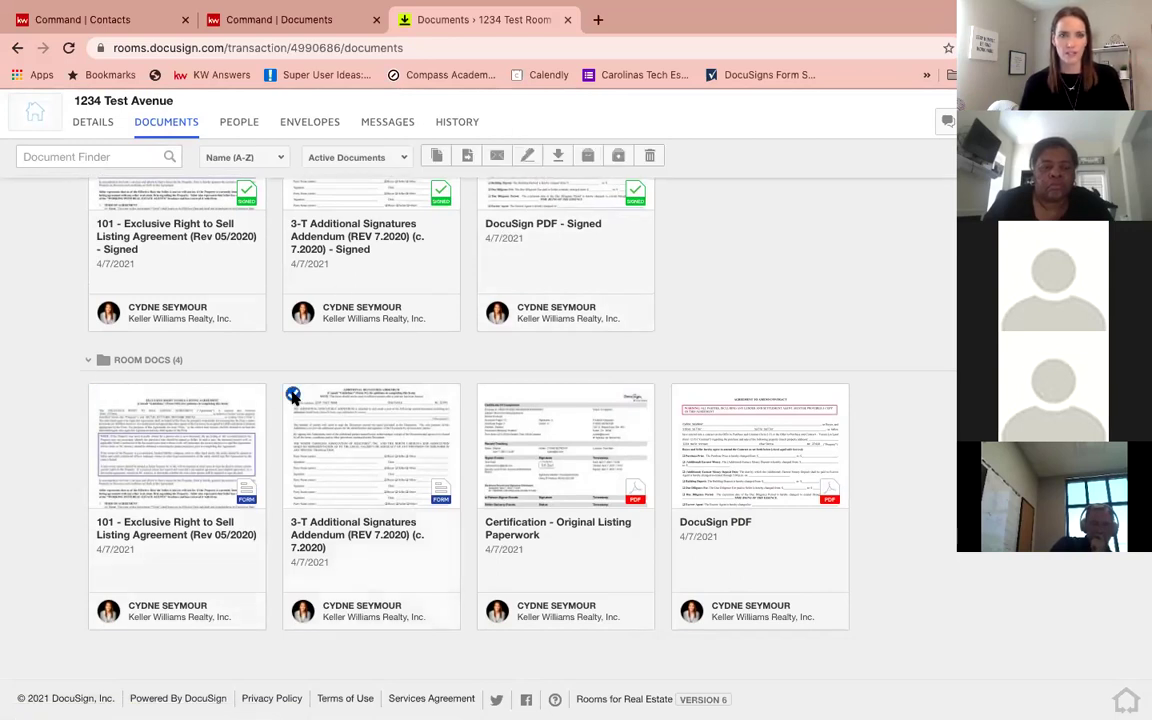
pyautogui.scroll(3, 391, 339)
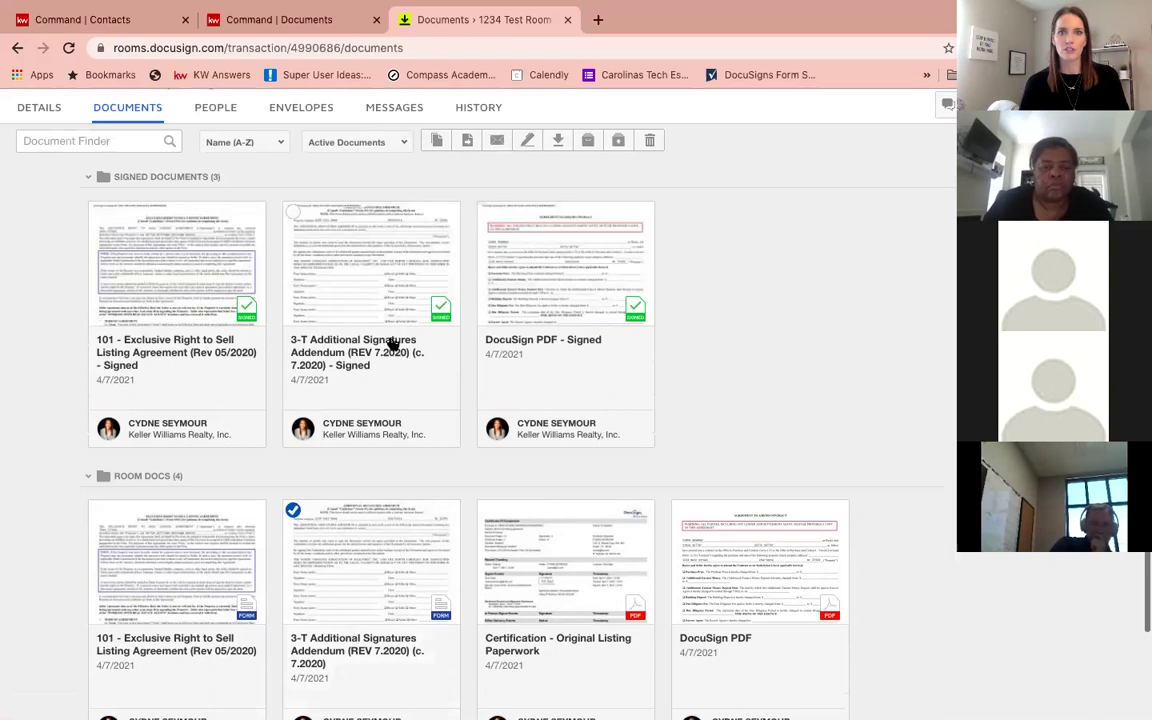
pyautogui.click(527, 142)
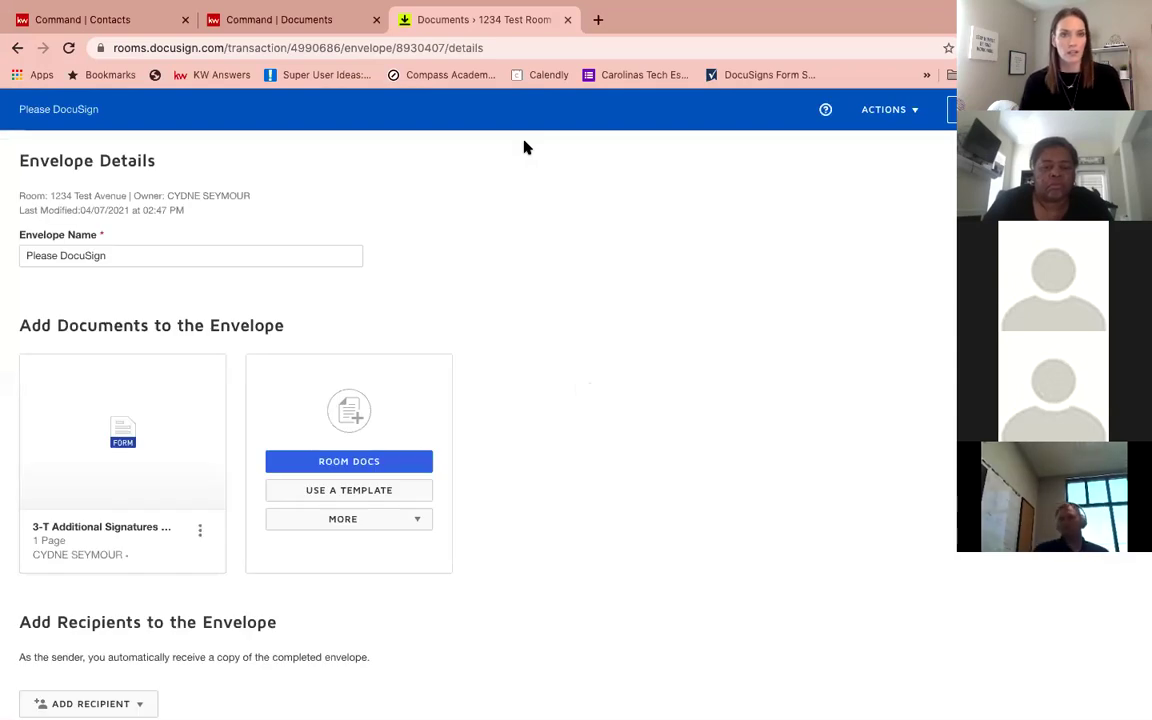
# Step: Name the envelope Addendum To Contract- Purchase Price
pyautogui.tripleClick(309, 252)
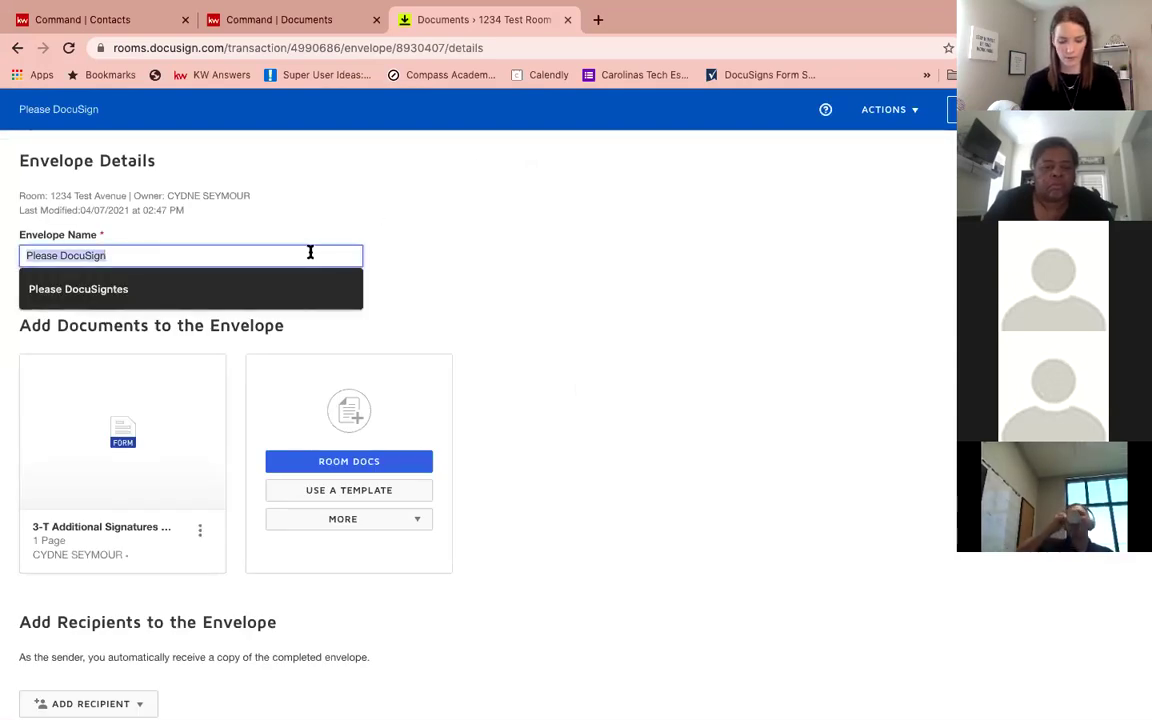
pyautogui.write('Adde')
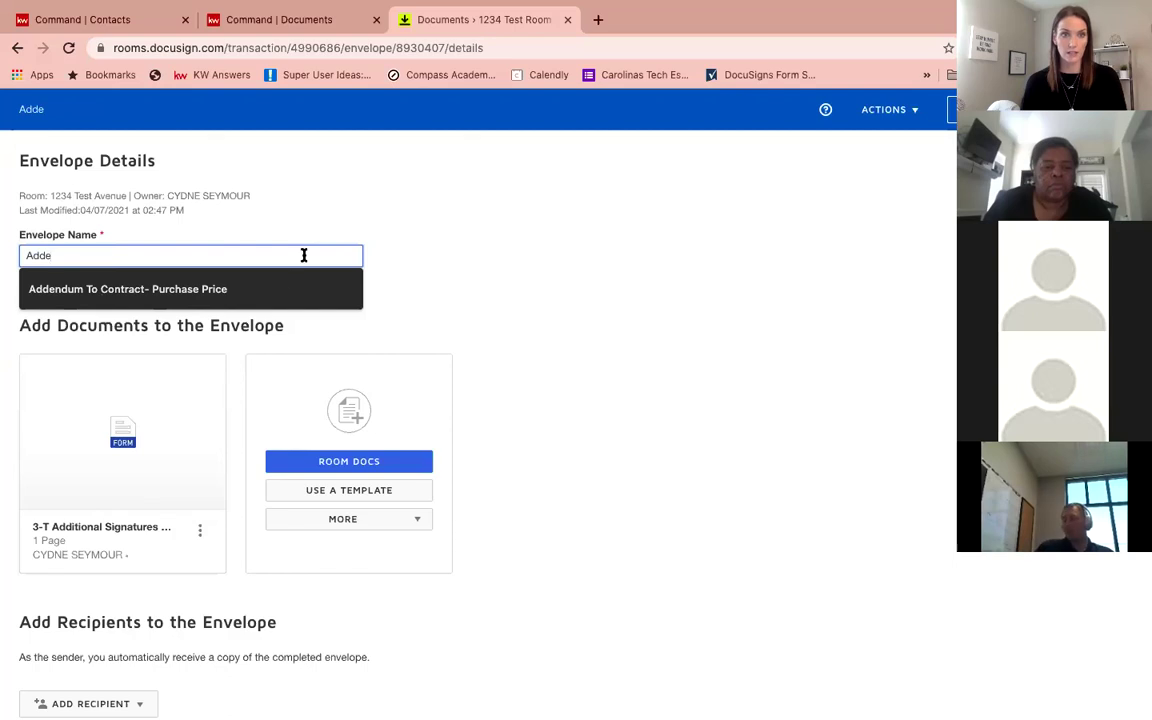
pyautogui.click(250, 289)
pyautogui.scroll(-1, 390, 347)
pyautogui.scroll(-1, 390, 347)
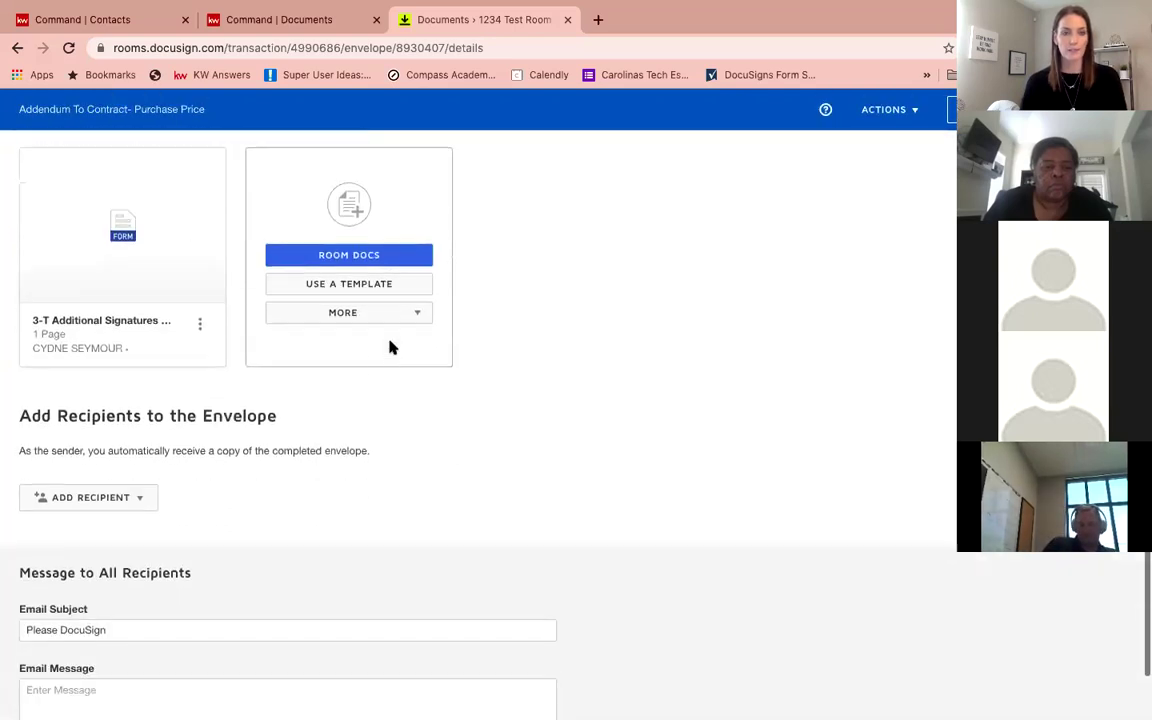
# Step: Add the pre-tagged roles as recipients, assigning Party One to Test Client and Party Two and Party Three to the agent
pyautogui.click(145, 501)
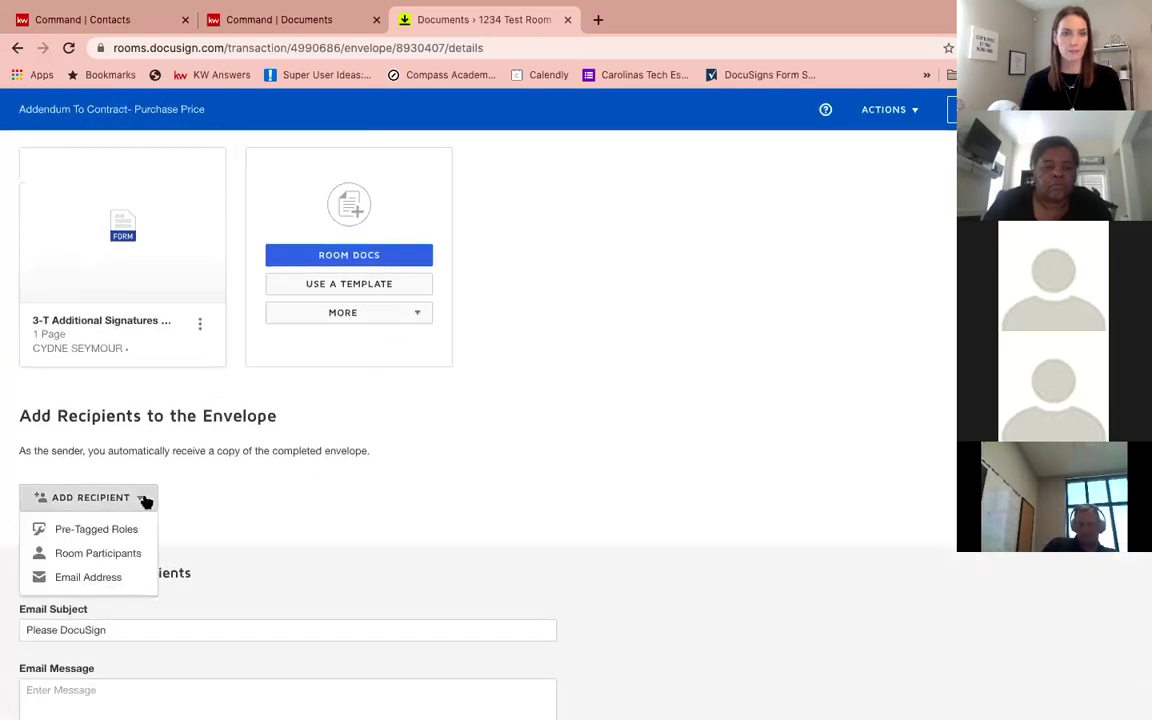
pyautogui.click(136, 527)
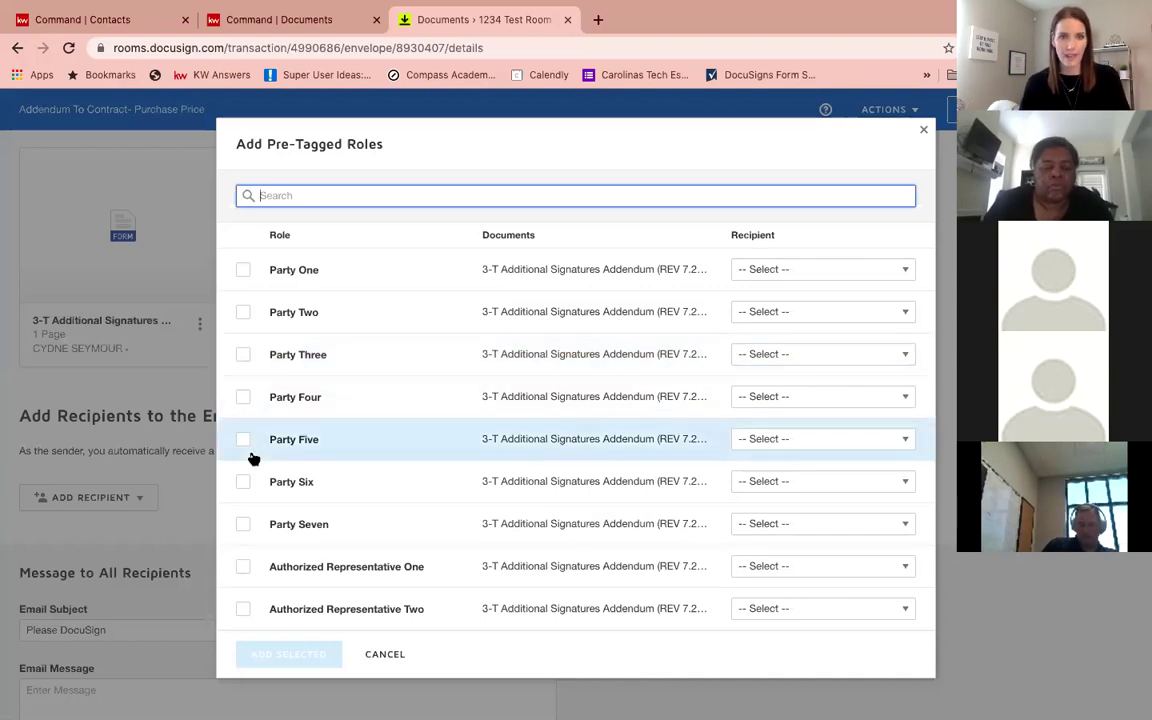
pyautogui.click(241, 268)
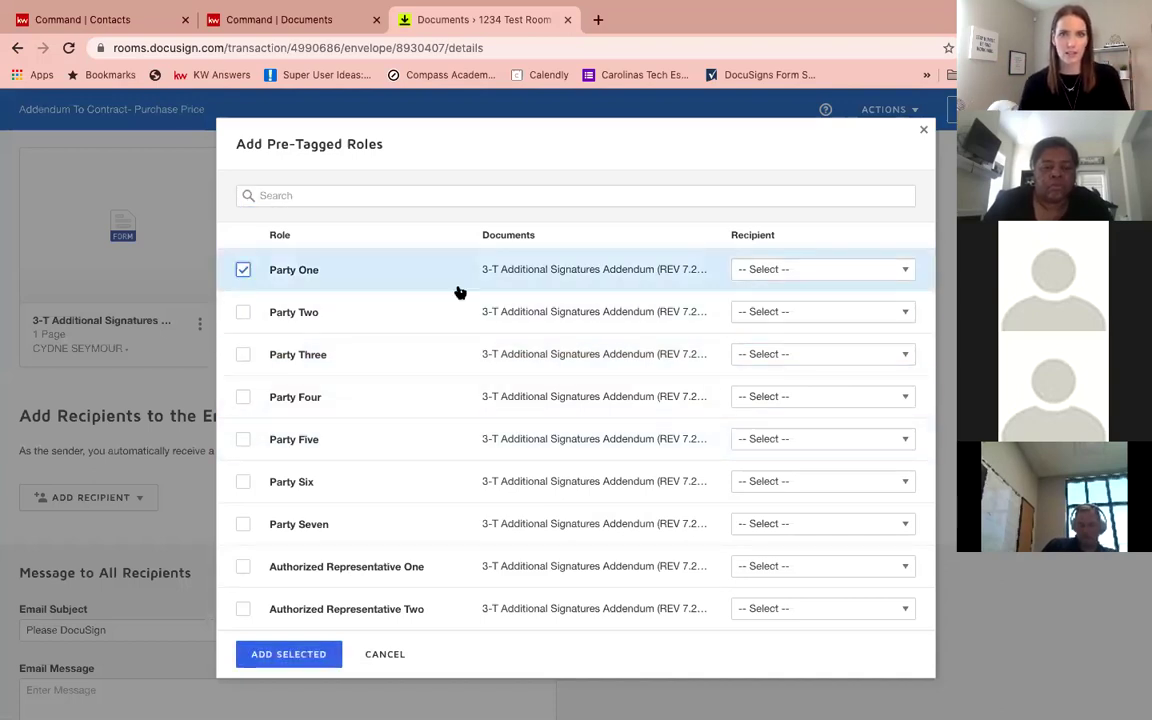
pyautogui.click(838, 270)
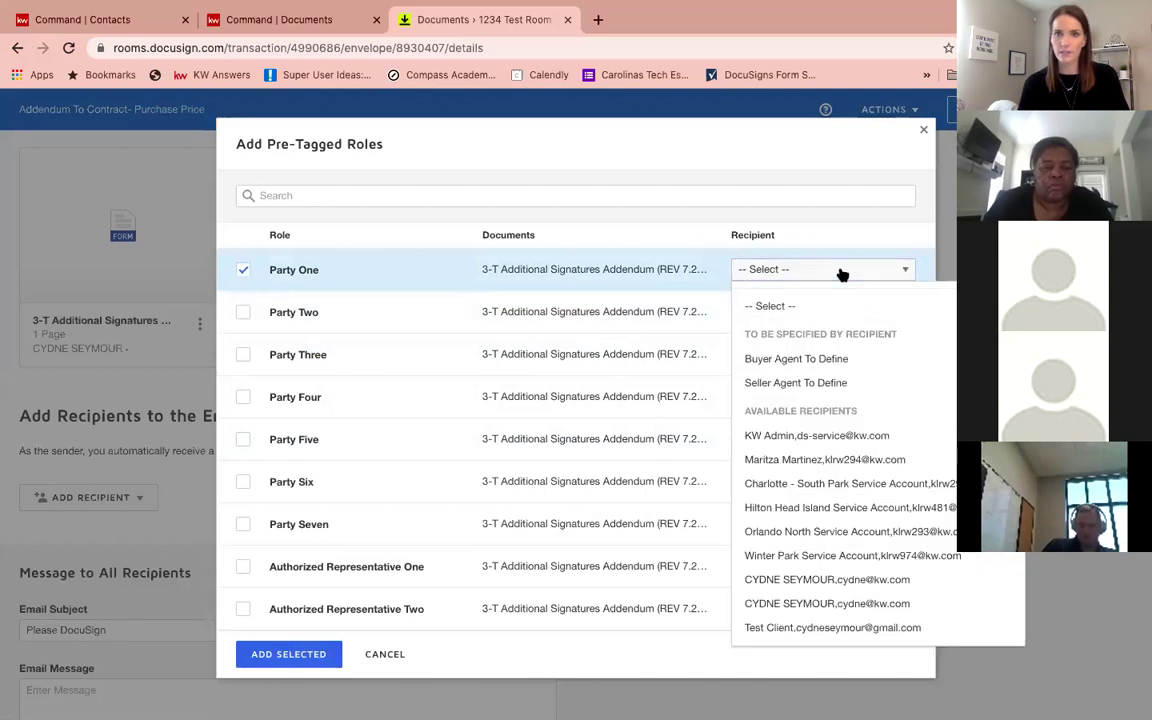
pyautogui.click(858, 628)
pyautogui.click(243, 312)
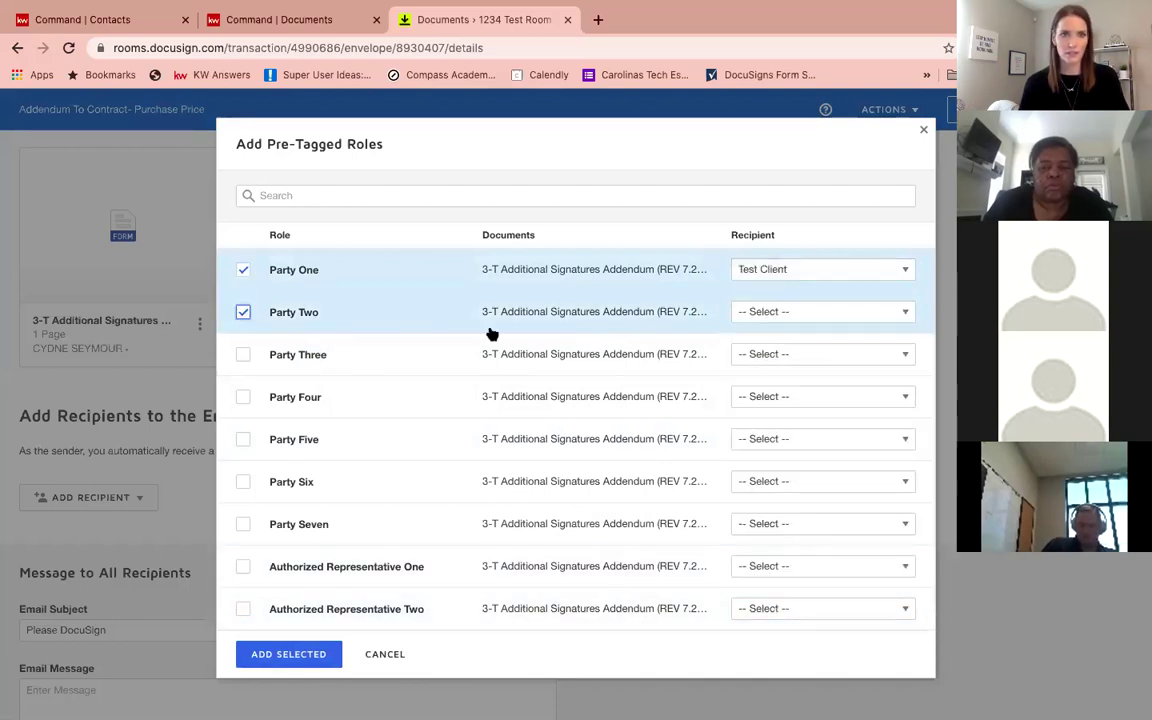
pyautogui.click(808, 312)
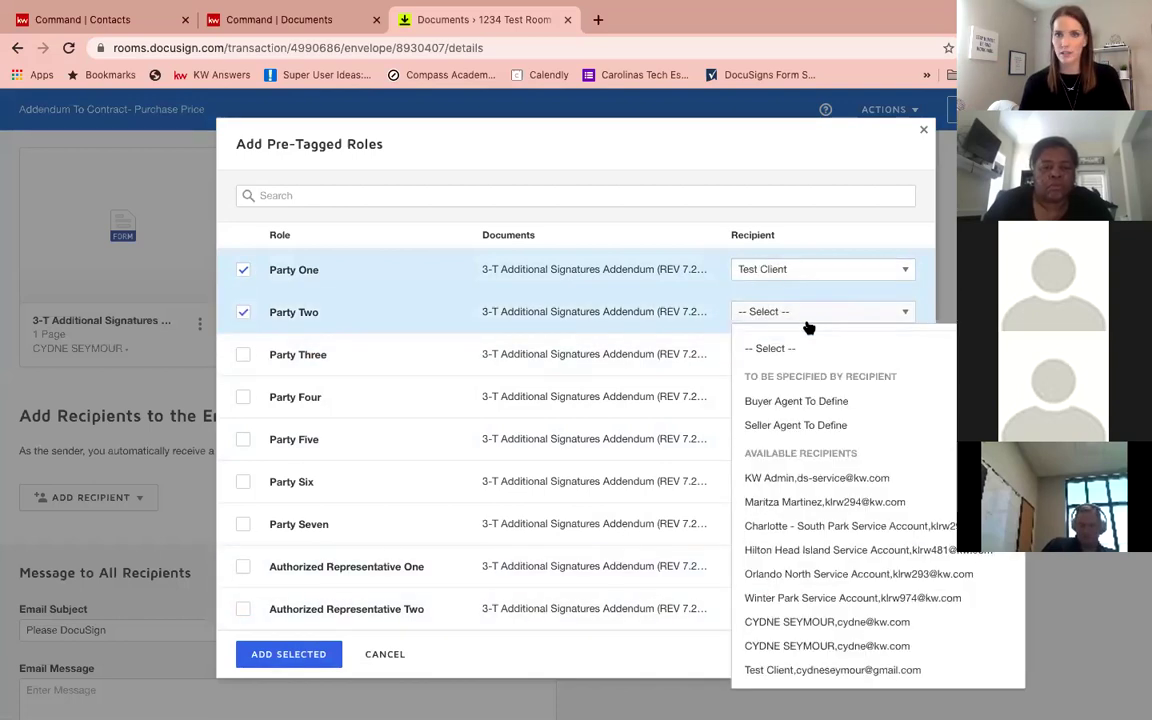
pyautogui.click(836, 655)
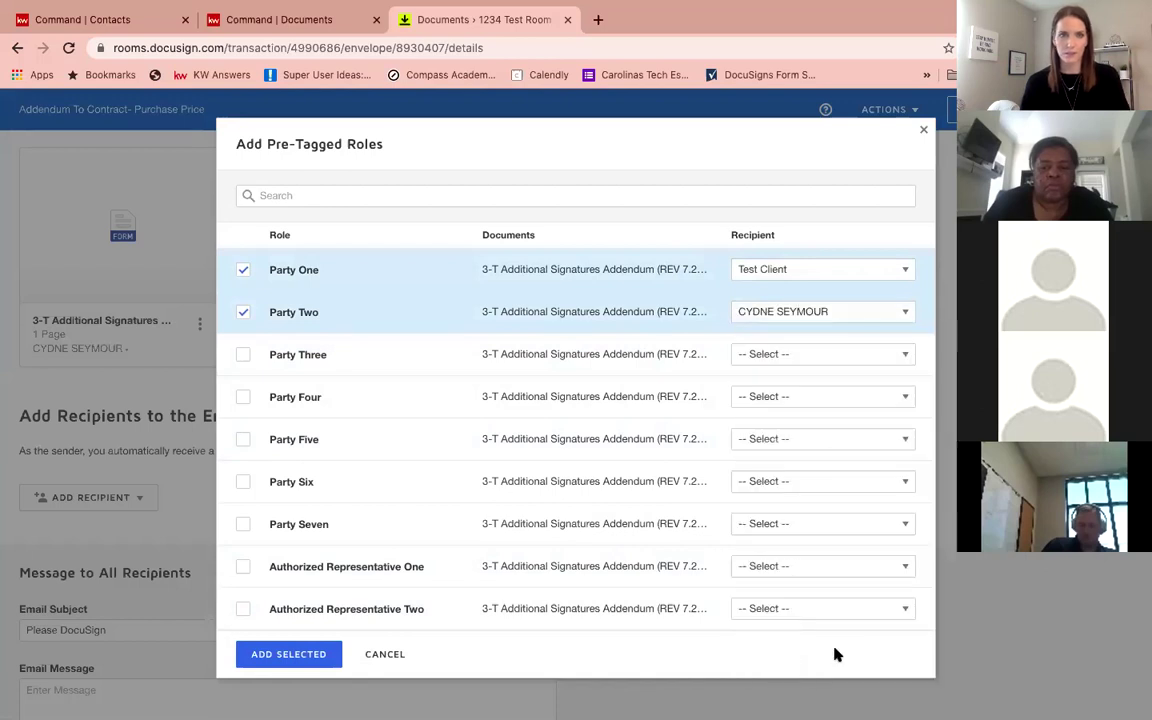
pyautogui.click(243, 355)
pyautogui.click(819, 356)
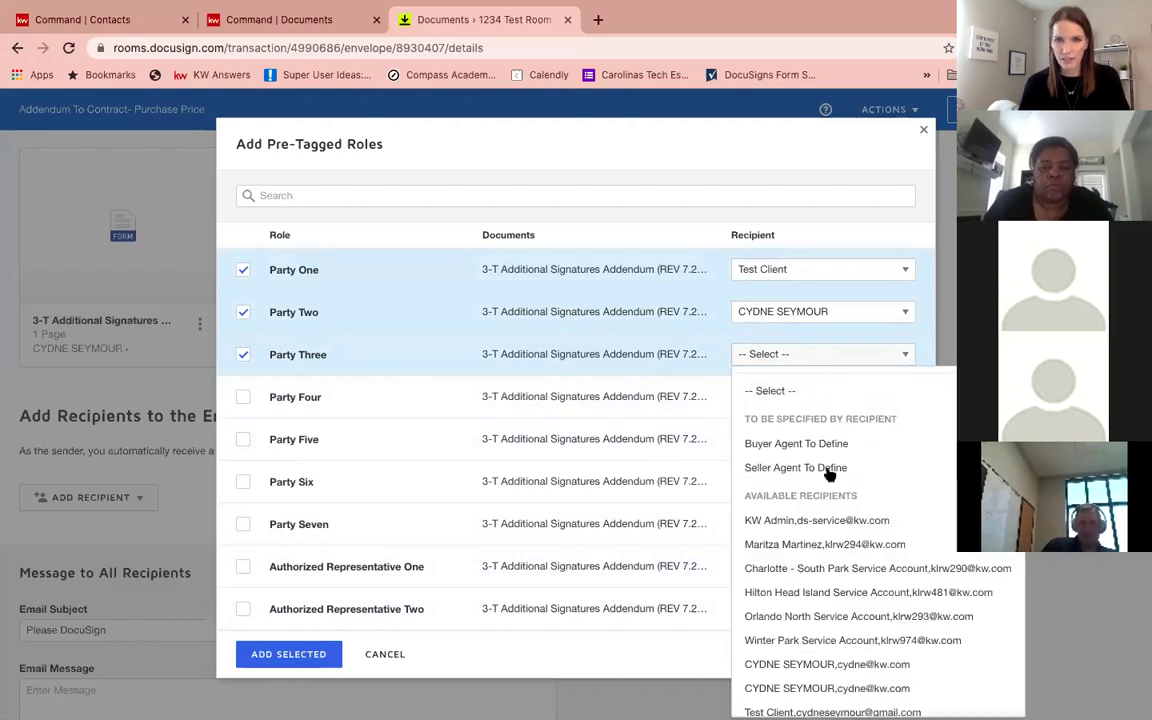
pyautogui.click(872, 665)
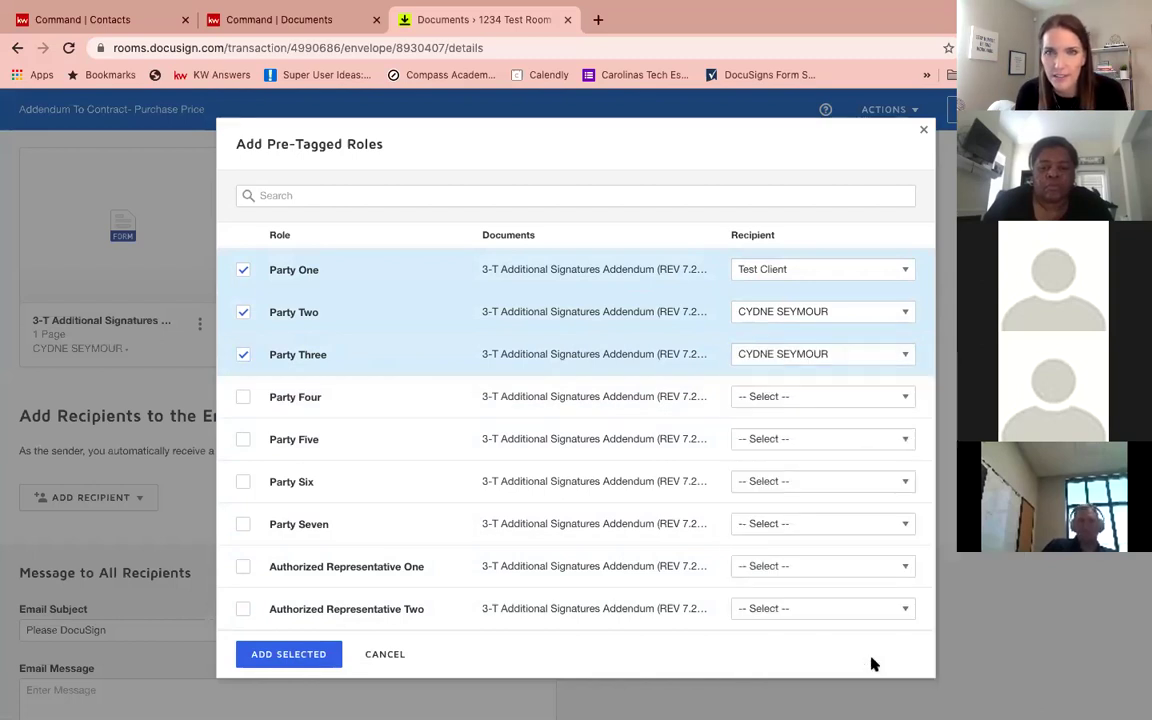
pyautogui.click(287, 655)
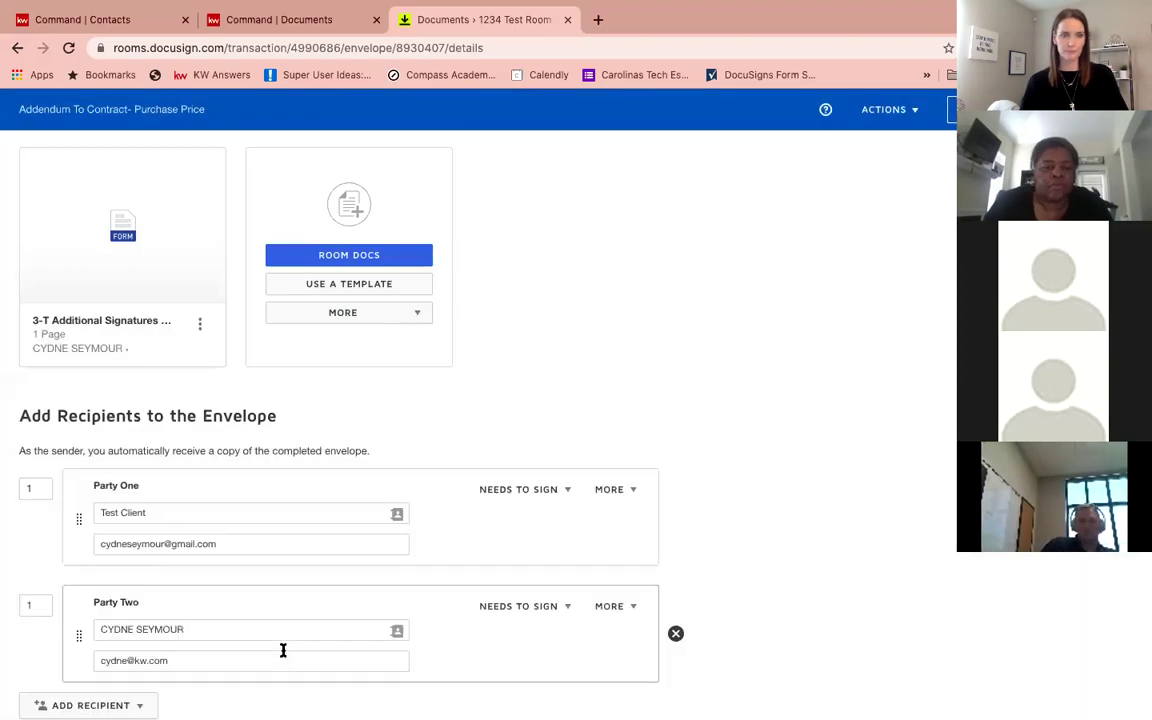
# Step: Set the envelope's signing order to 2 for Party Two and 3 for Party Three
pyautogui.scroll(-1, 358, 478)
pyautogui.scroll(-2, 358, 478)
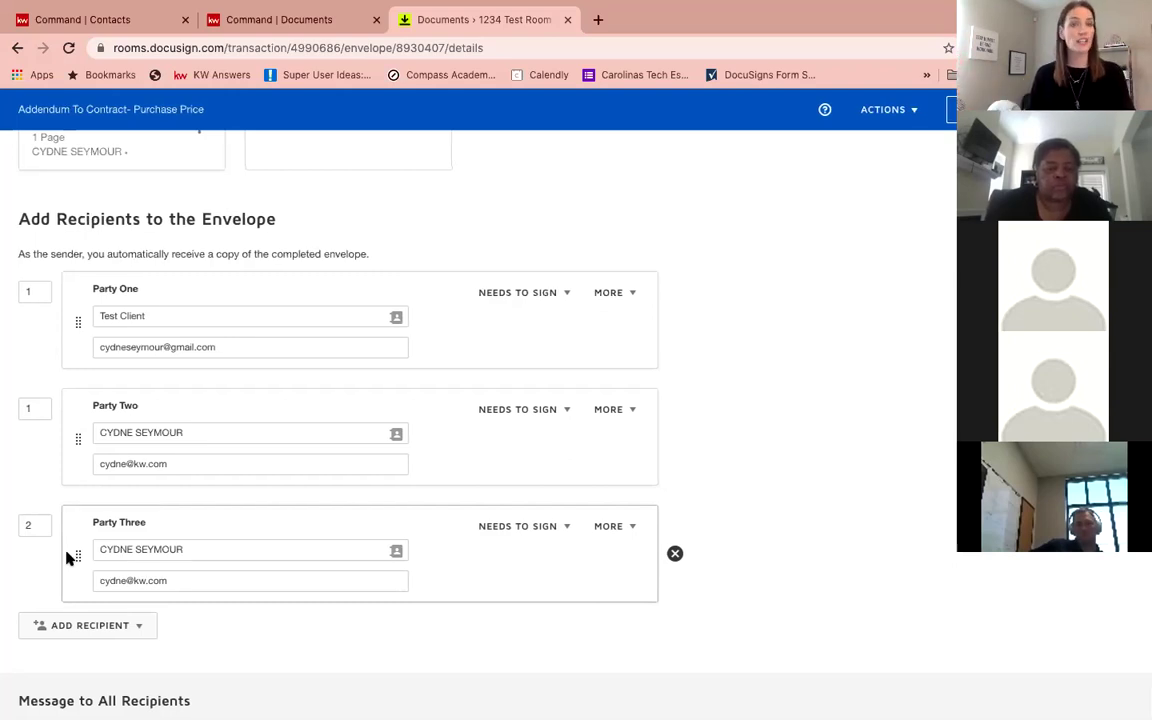
pyautogui.click(36, 408)
pyautogui.press('BackSpace')
pyautogui.write('2')
pyautogui.click(38, 522)
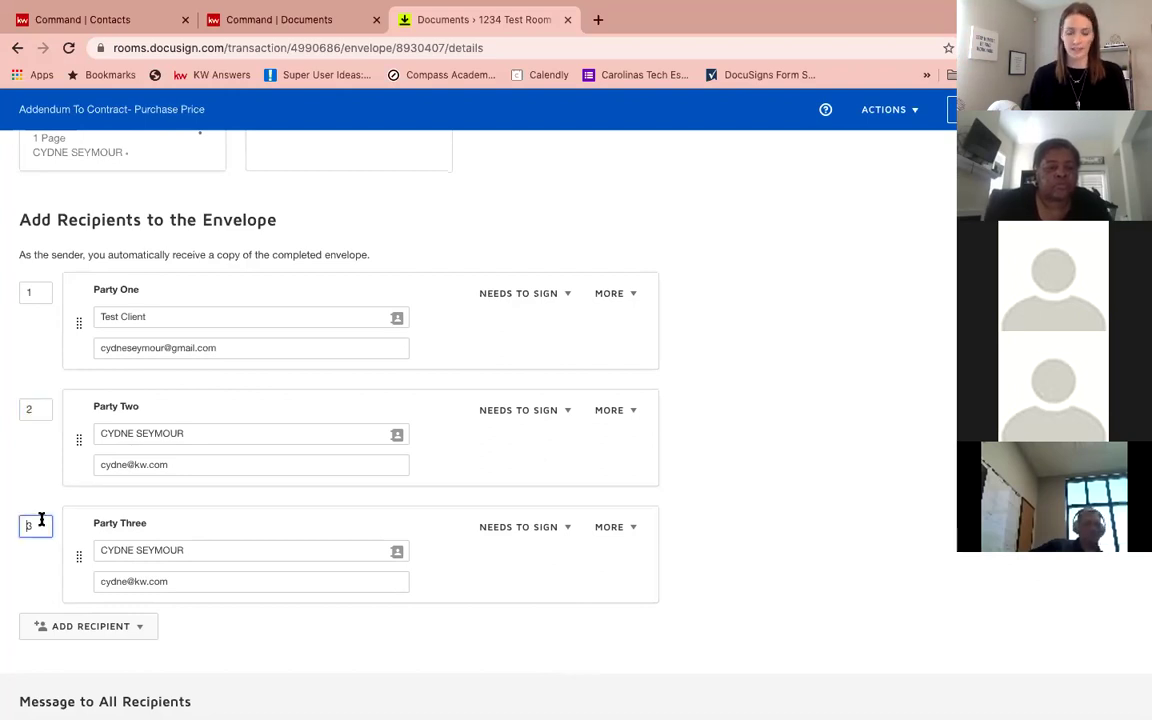
pyautogui.press('BackSpace')
pyautogui.write('3')
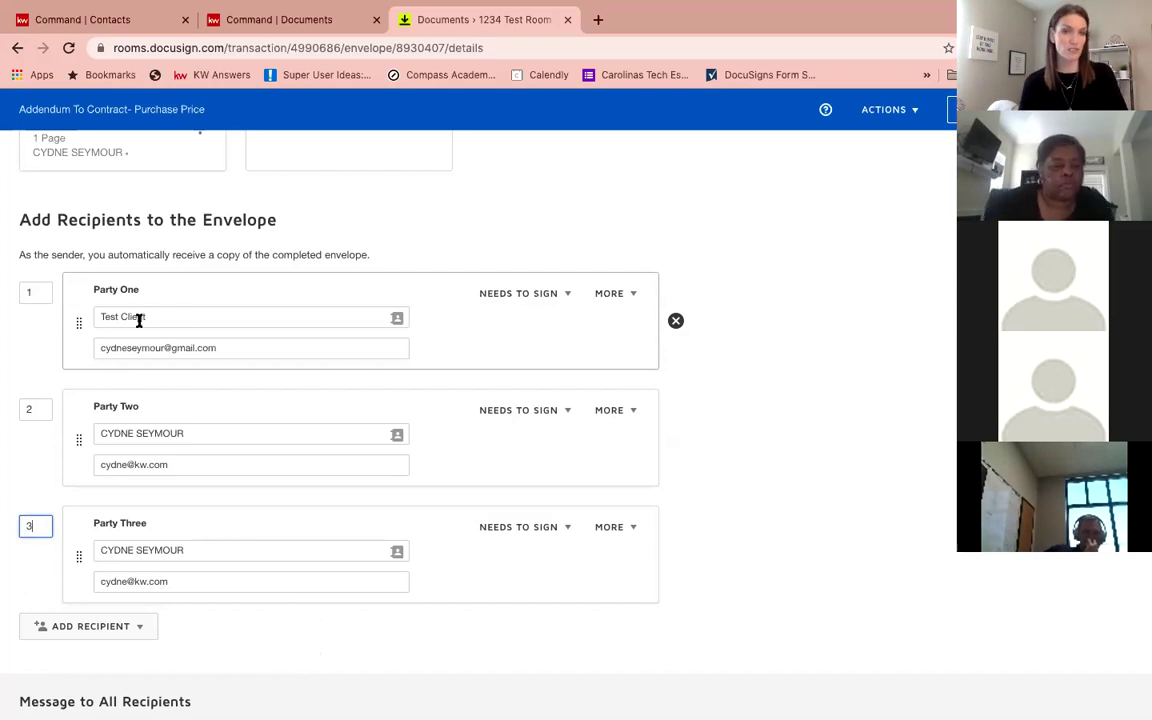
# Step: Add a private message reading "Private message" for the Party One recipient, then reopen it for review and close it
pyautogui.click(630, 294)
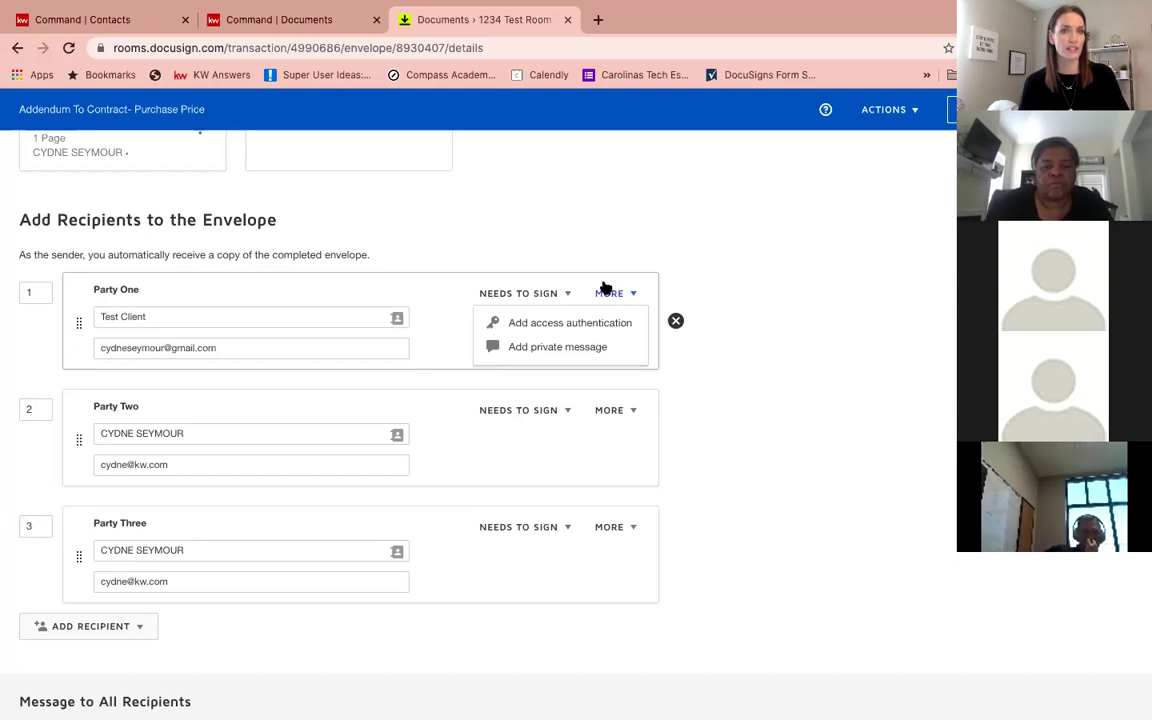
pyautogui.click(586, 344)
pyautogui.click(446, 431)
pyautogui.write('Priv')
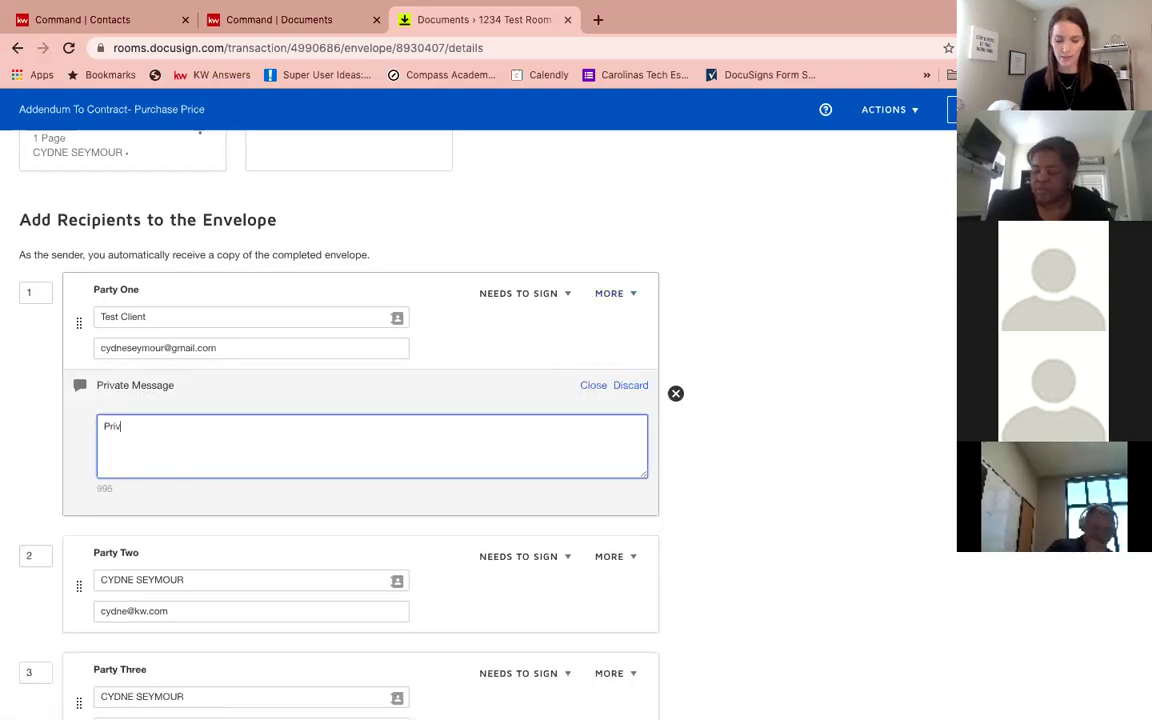
pyautogui.write('ate message')
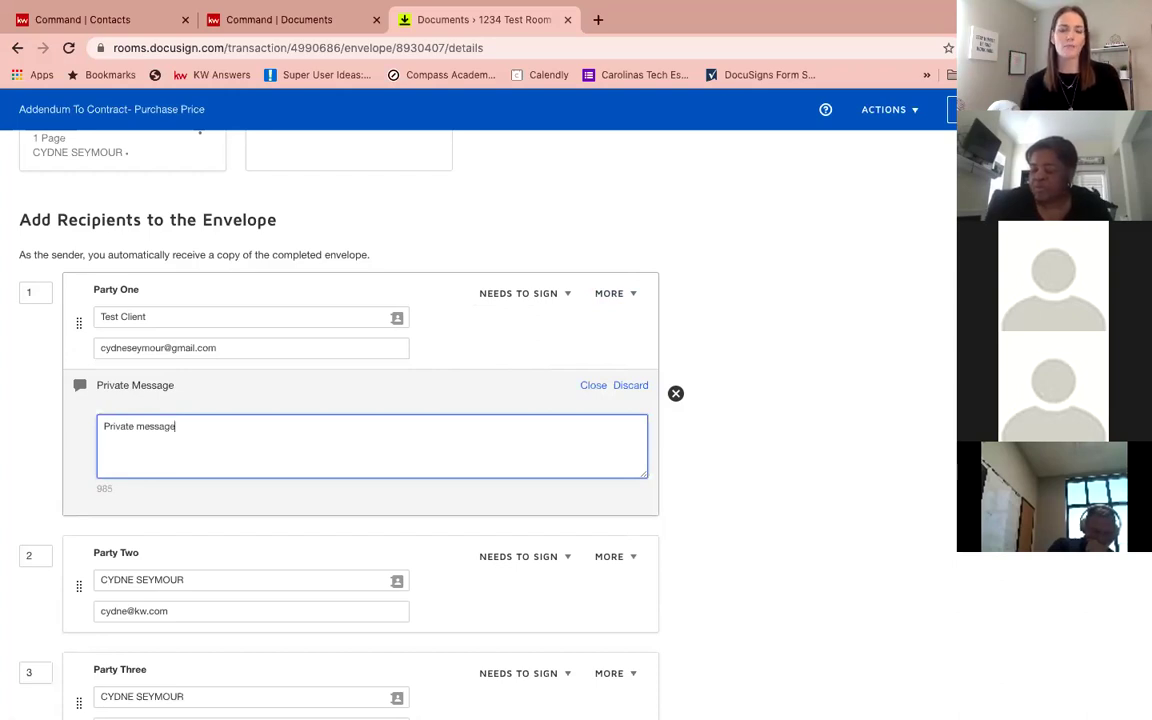
pyautogui.click(593, 387)
pyautogui.scroll(-3, 560, 409)
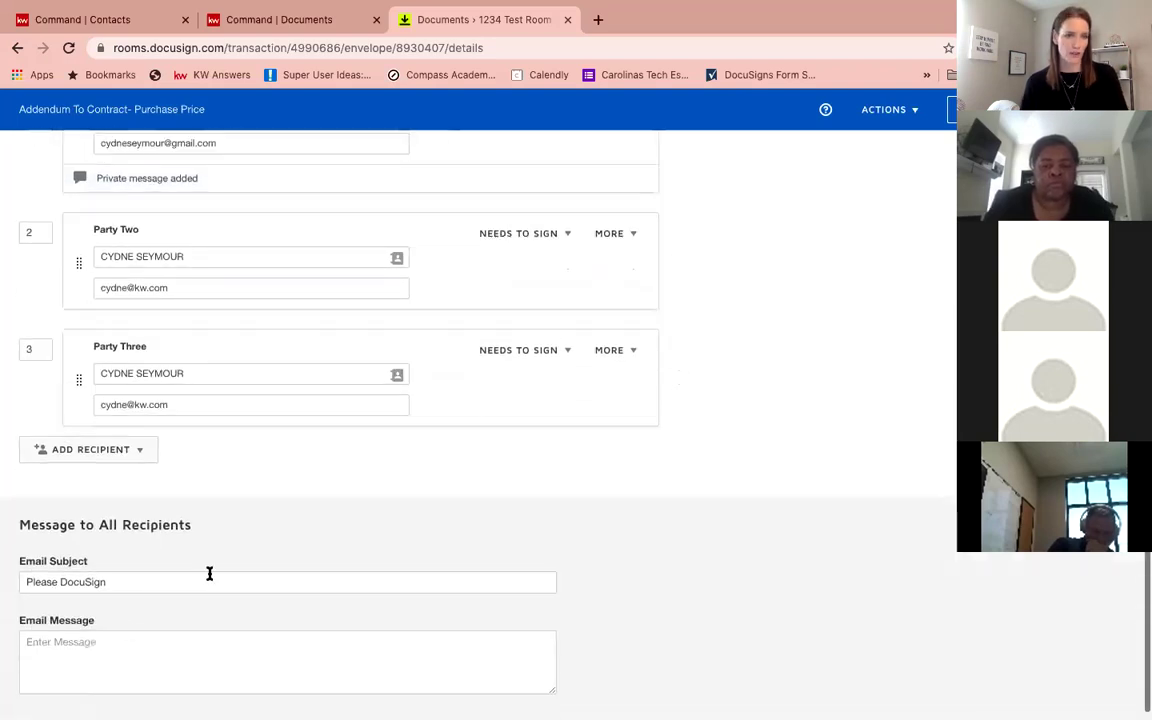
pyautogui.scroll(2, 219, 437)
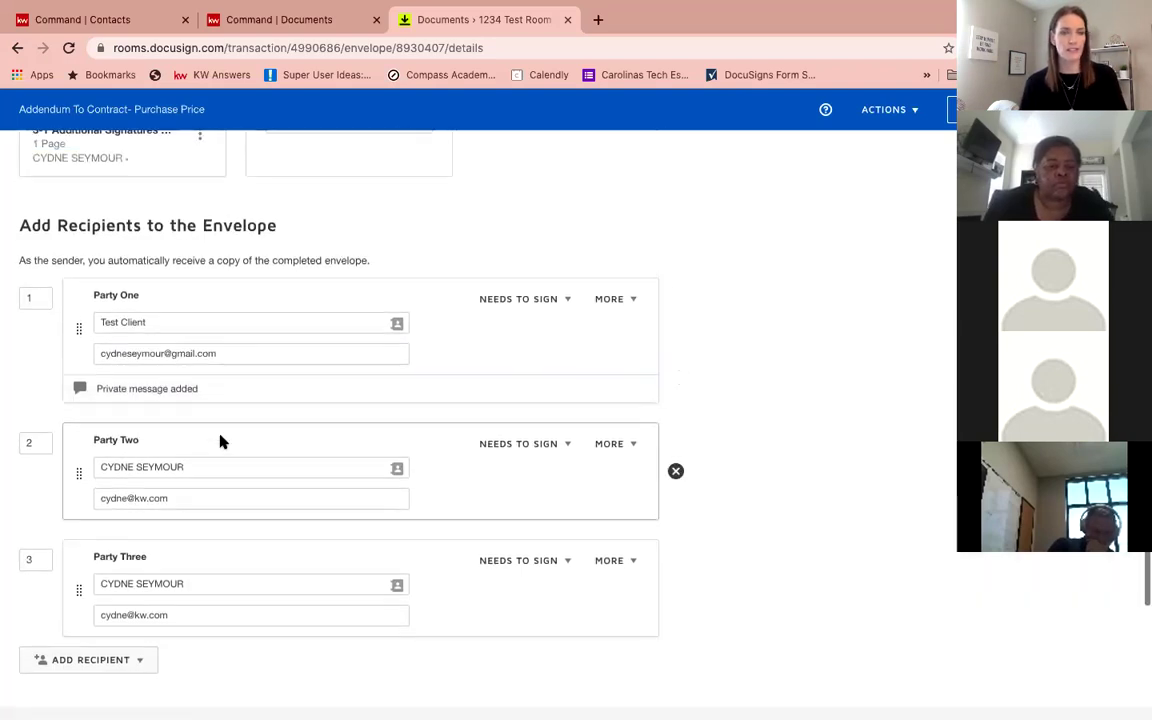
pyautogui.click(150, 390)
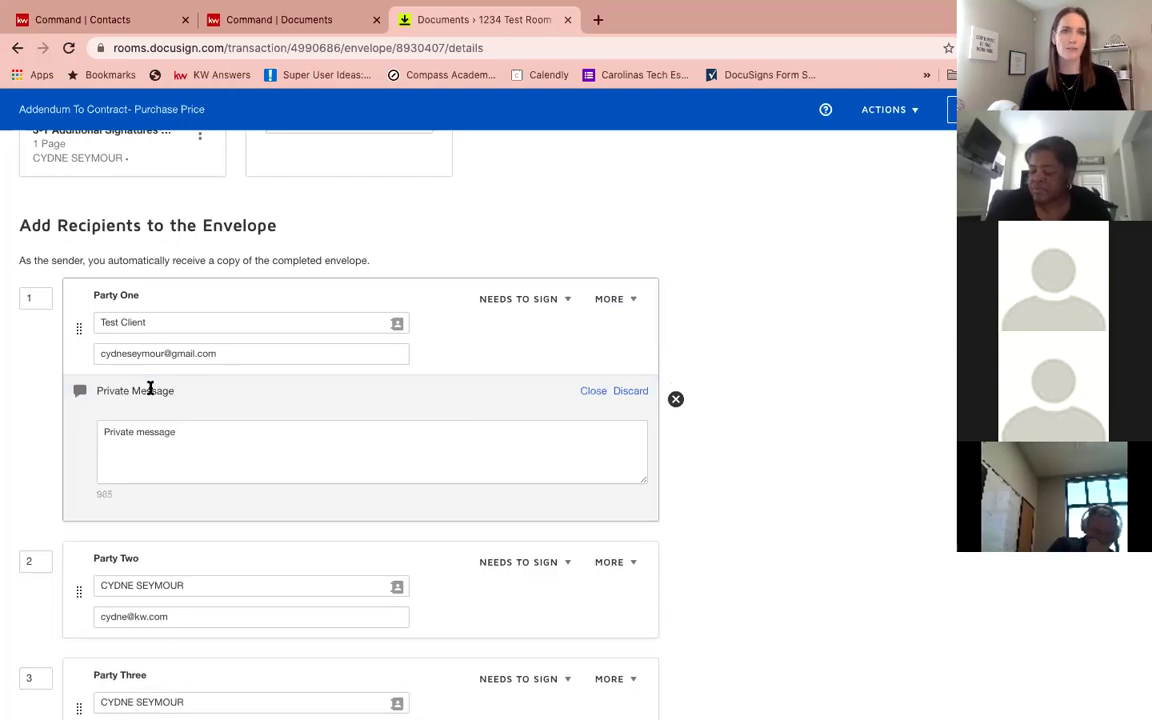
pyautogui.click(594, 395)
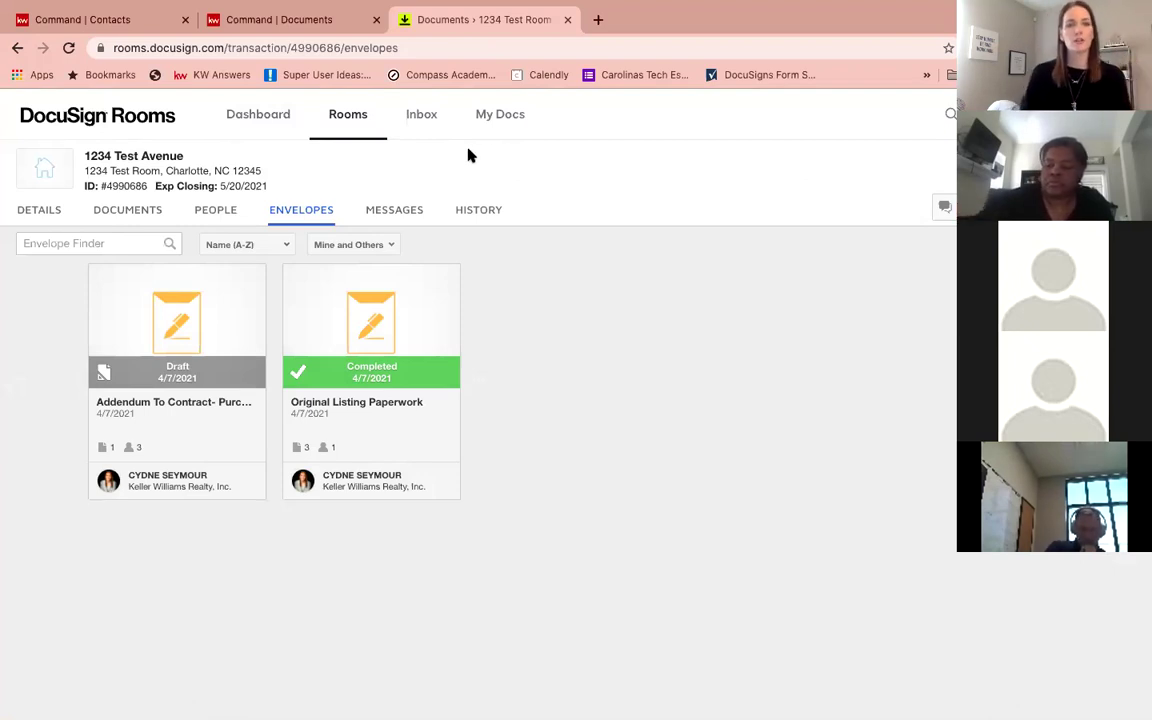
# Step: Switch to the listing's documents in Command and start attaching multiple files to the Listed checklist with DocuSign as the source
pyautogui.click(289, 22)
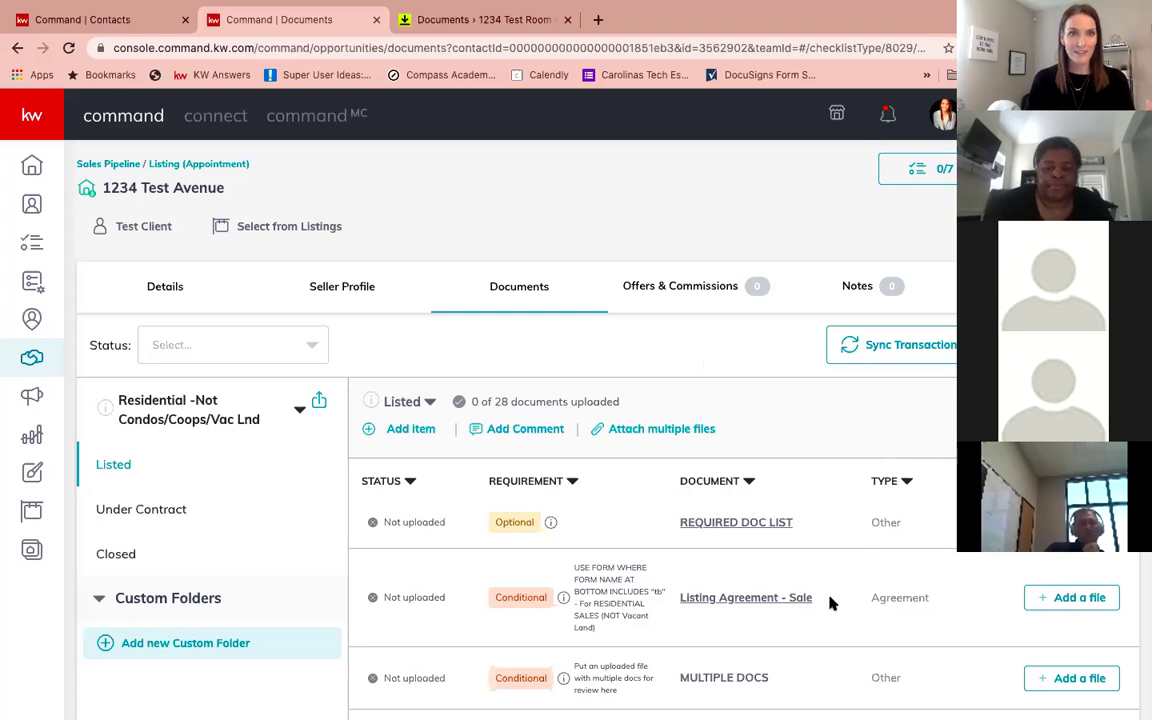
pyautogui.click(651, 429)
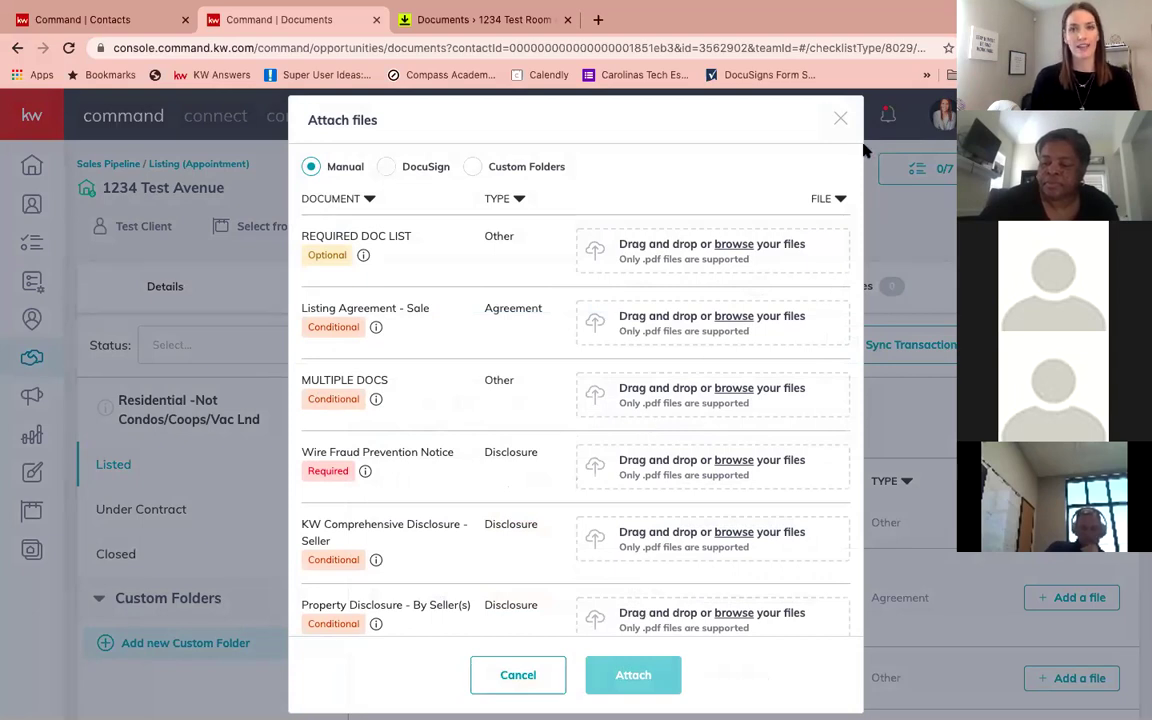
pyautogui.click(840, 119)
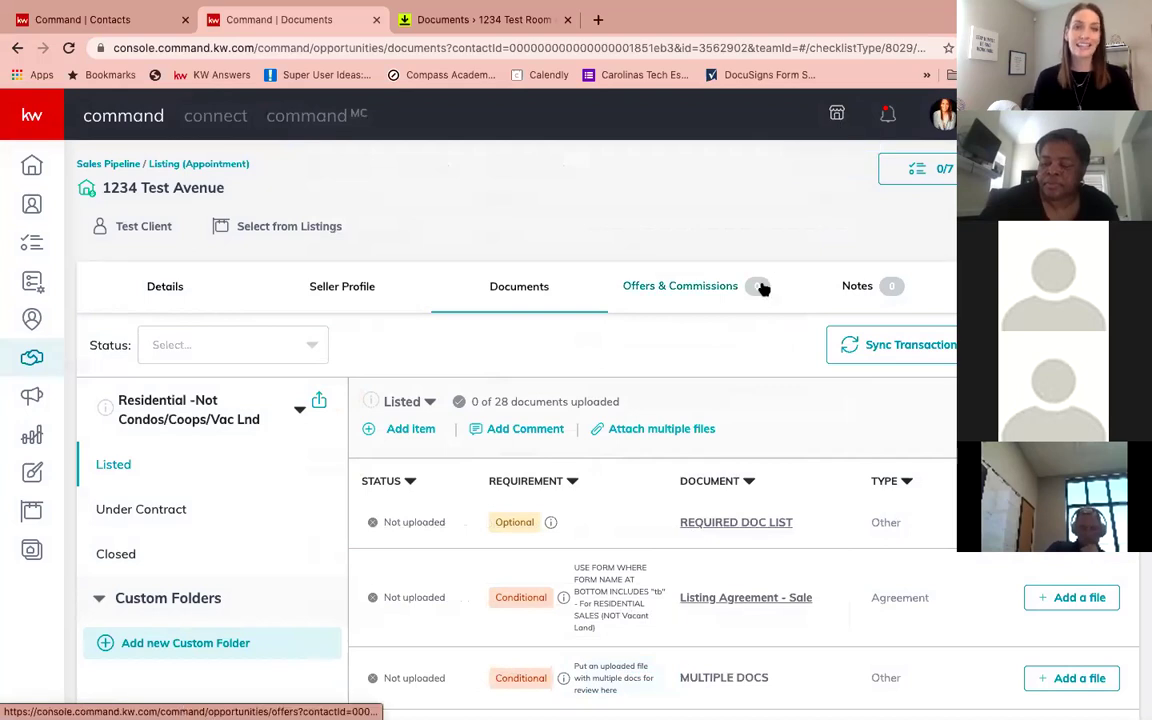
pyautogui.click(669, 431)
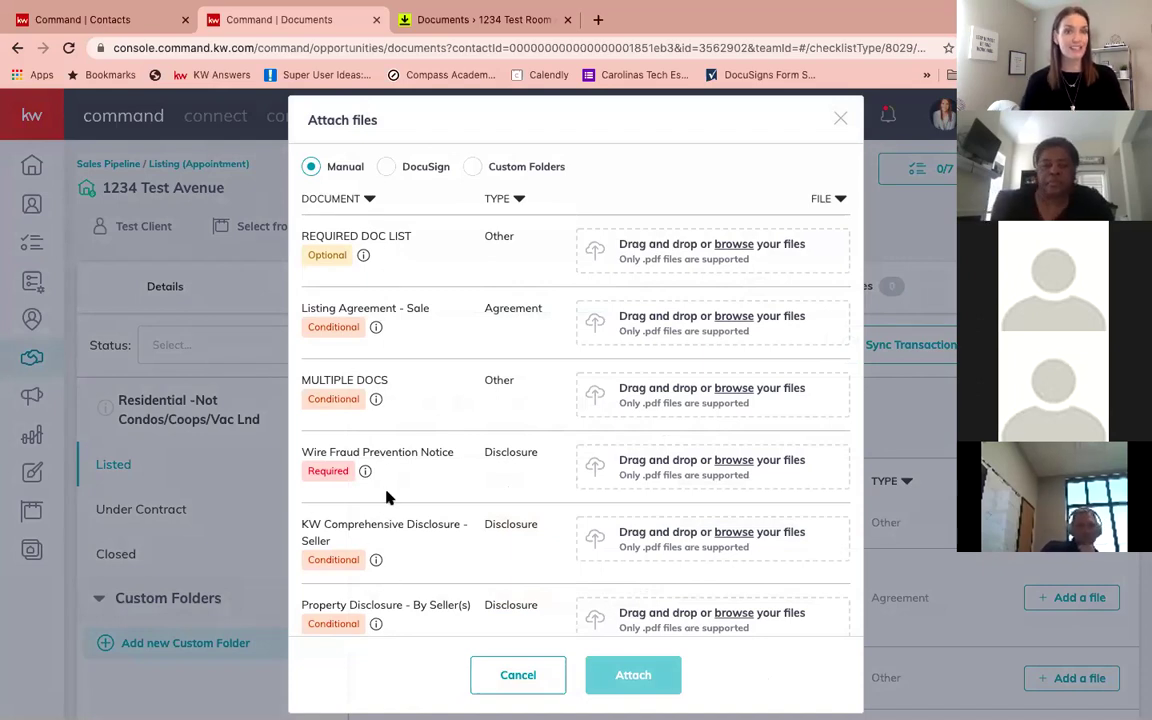
pyautogui.moveTo(377, 330)
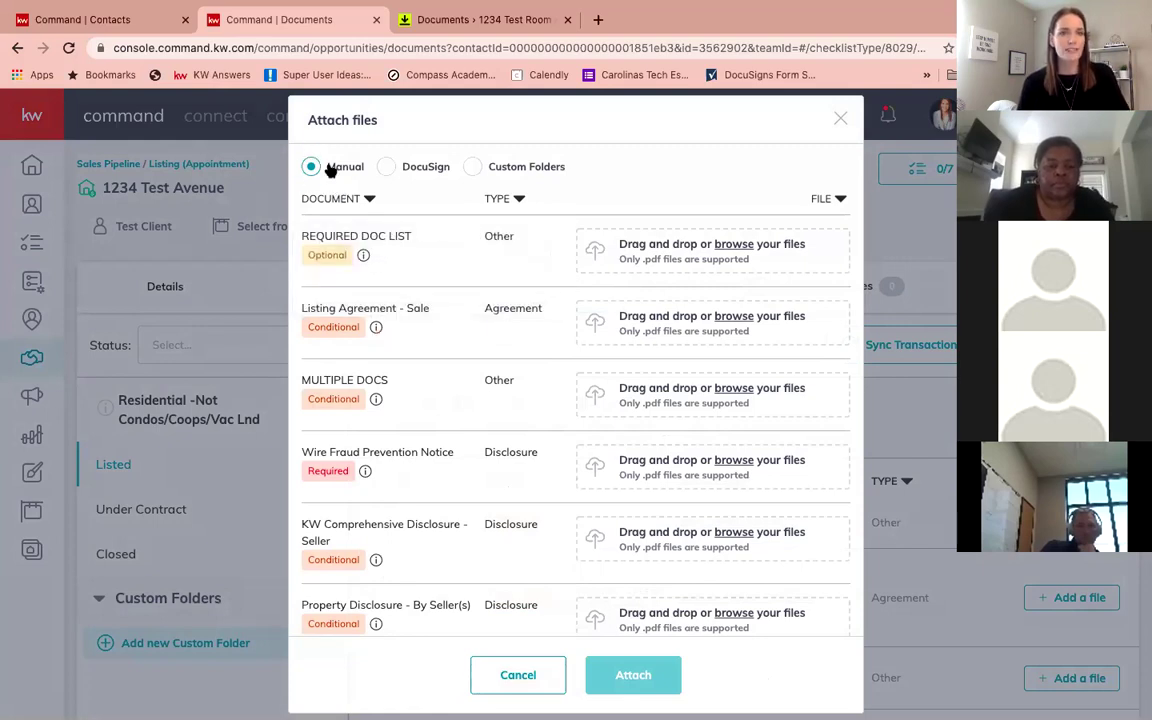
pyautogui.click(387, 168)
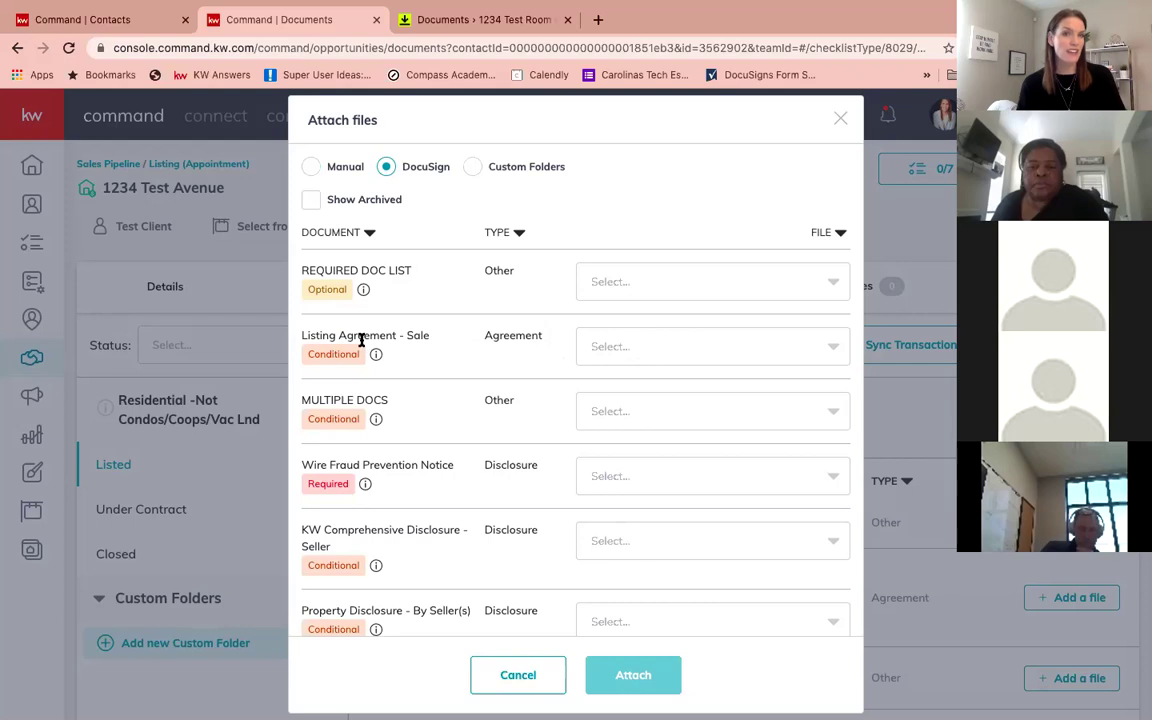
# Step: Choose the signed 101 - Exclusive Right to Sell Listing Agreement from Signed Documents for the Listing Agreement - Sale item
pyautogui.click(675, 350)
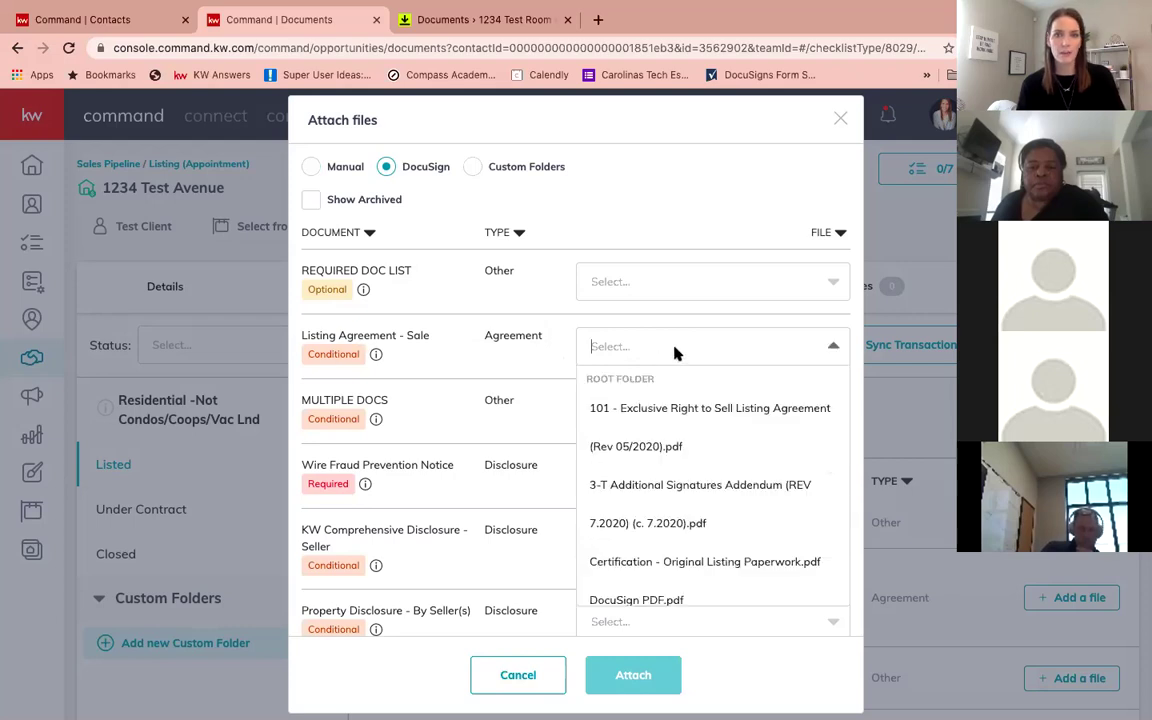
pyautogui.scroll(-3, 670, 478)
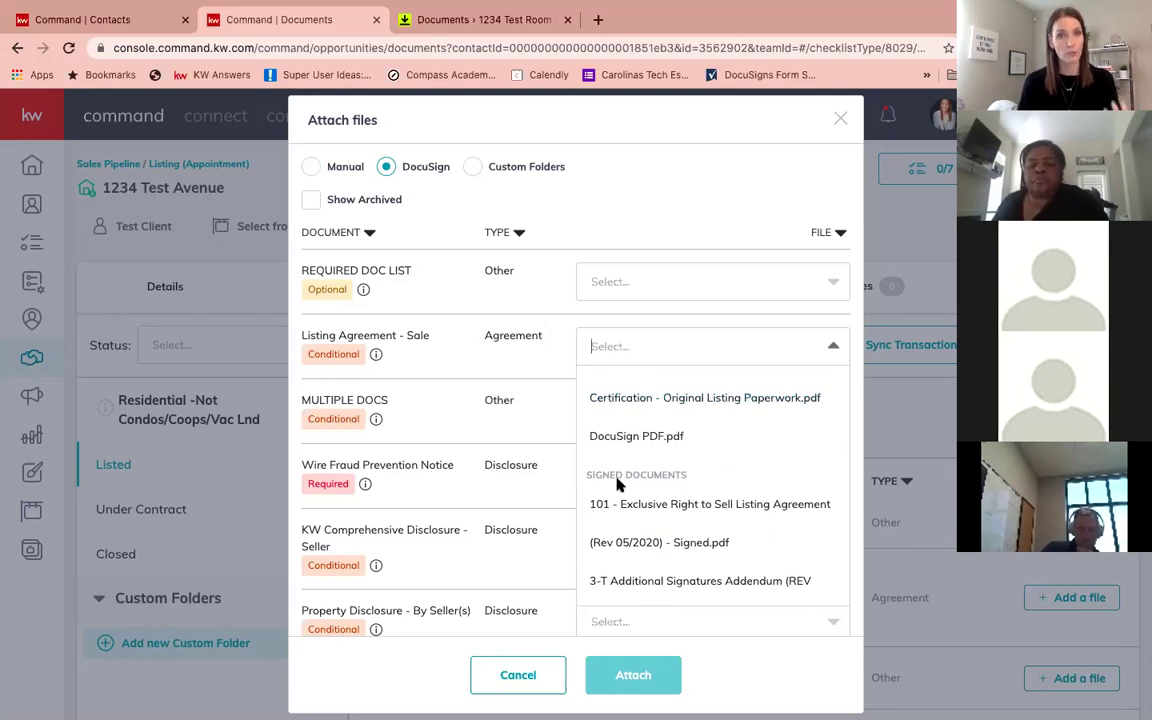
pyautogui.scroll(-1, 617, 484)
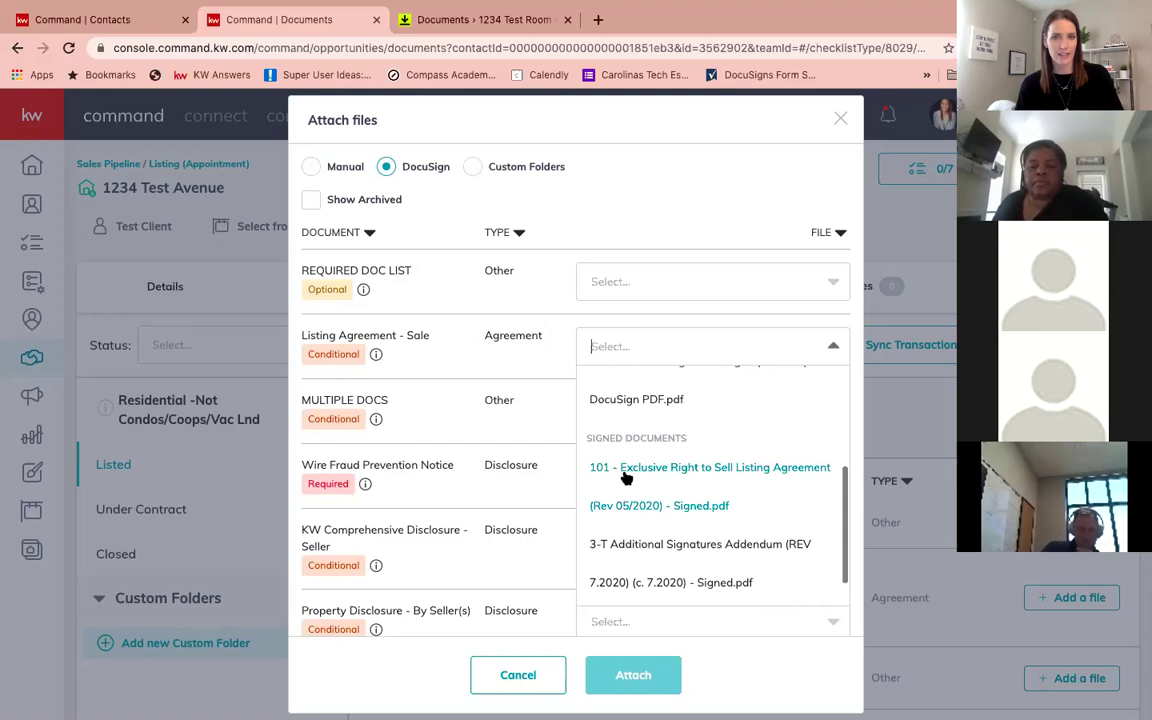
pyautogui.click(626, 470)
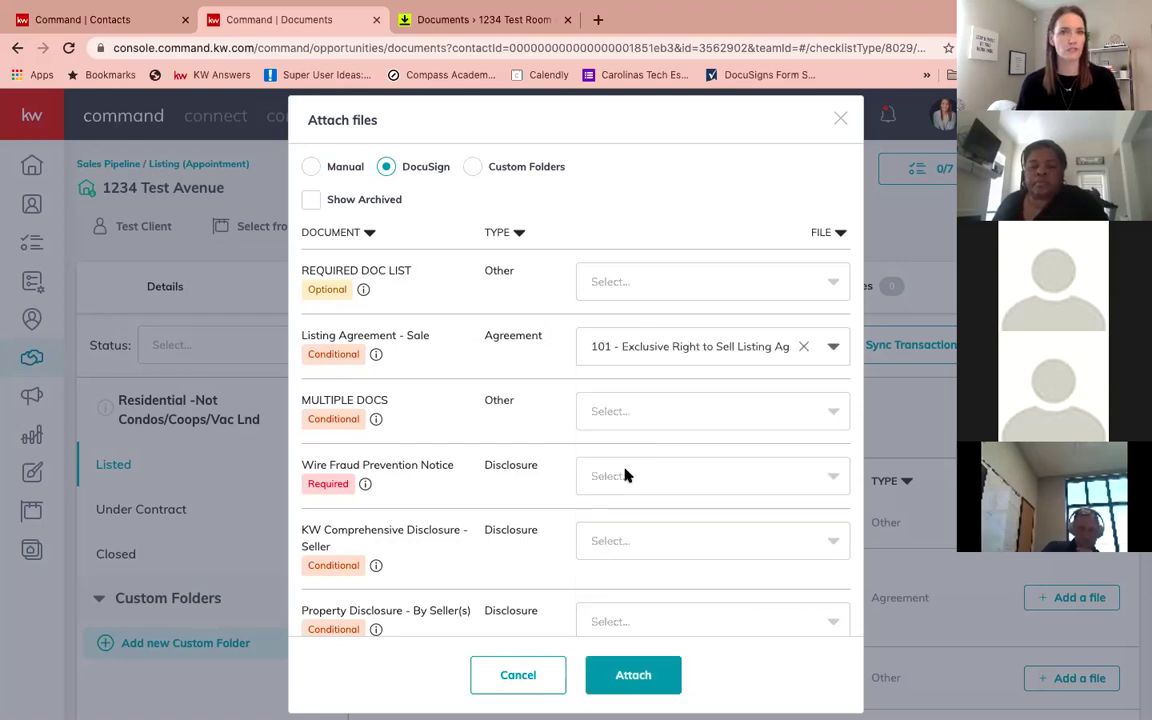
# Step: Choose the signed 3-T Additional Signatures Addendum for Property Disclosure - By Seller(s) and attach the selected files to the checklist
pyautogui.scroll(-1, 625, 475)
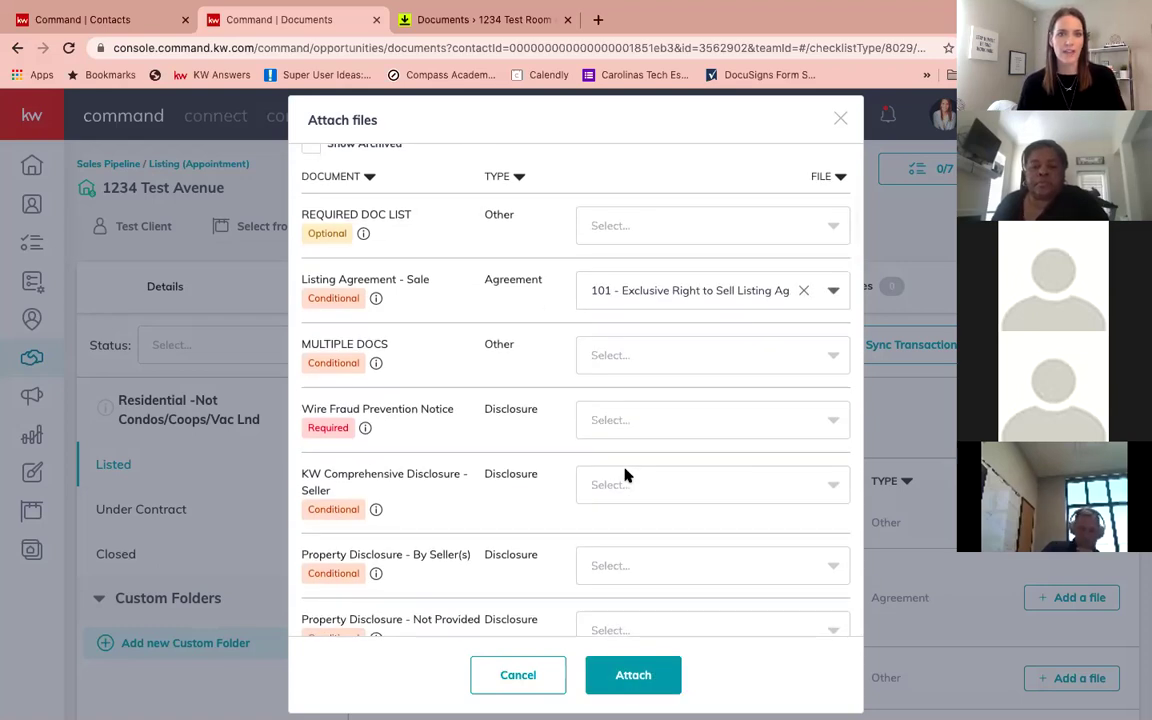
pyautogui.scroll(-1, 385, 430)
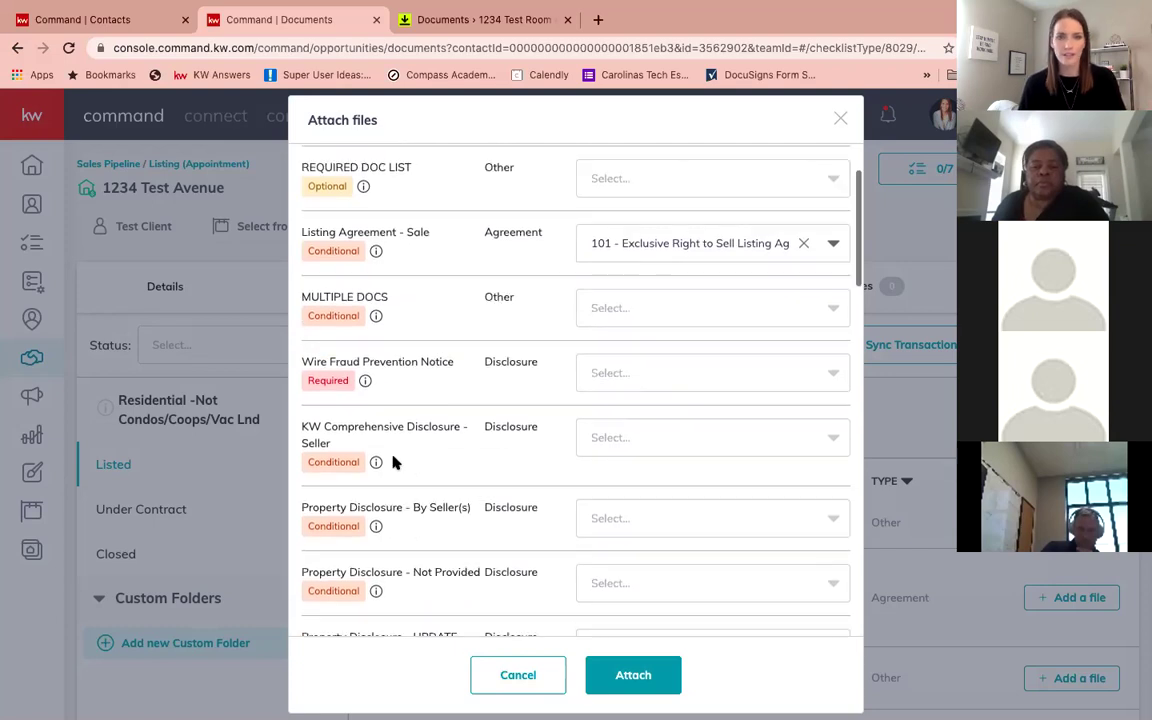
pyautogui.click(625, 522)
pyautogui.scroll(-1, 636, 563)
pyautogui.scroll(-4, 636, 563)
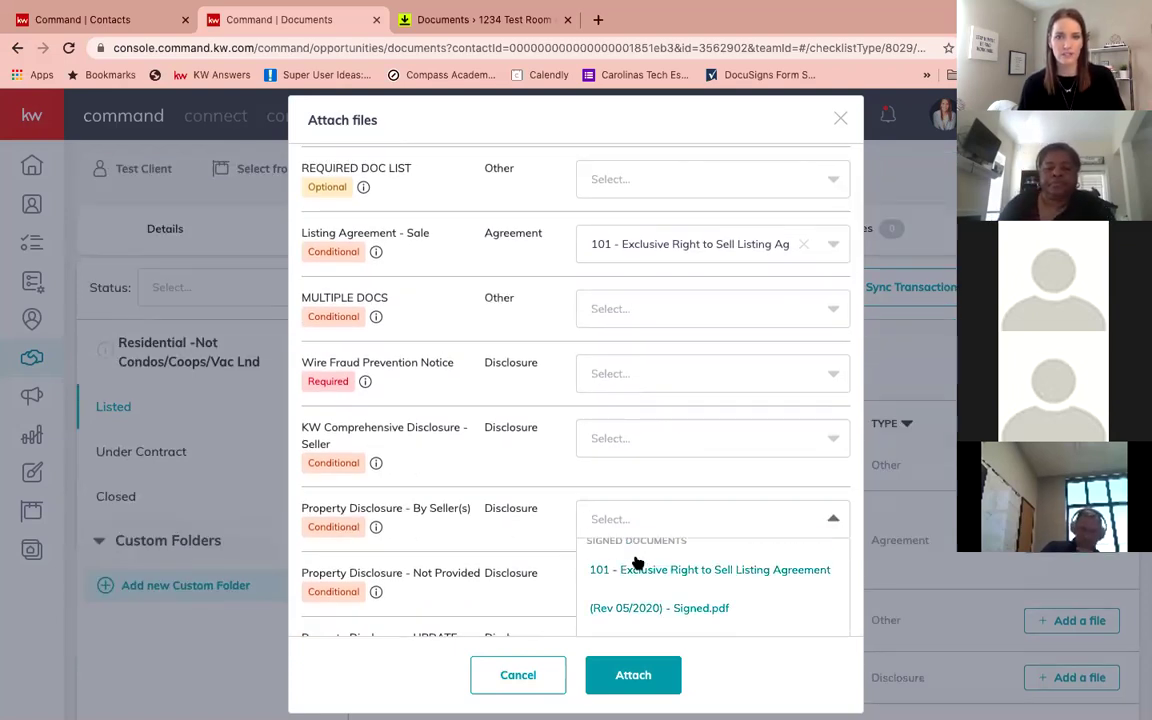
pyautogui.click(672, 620)
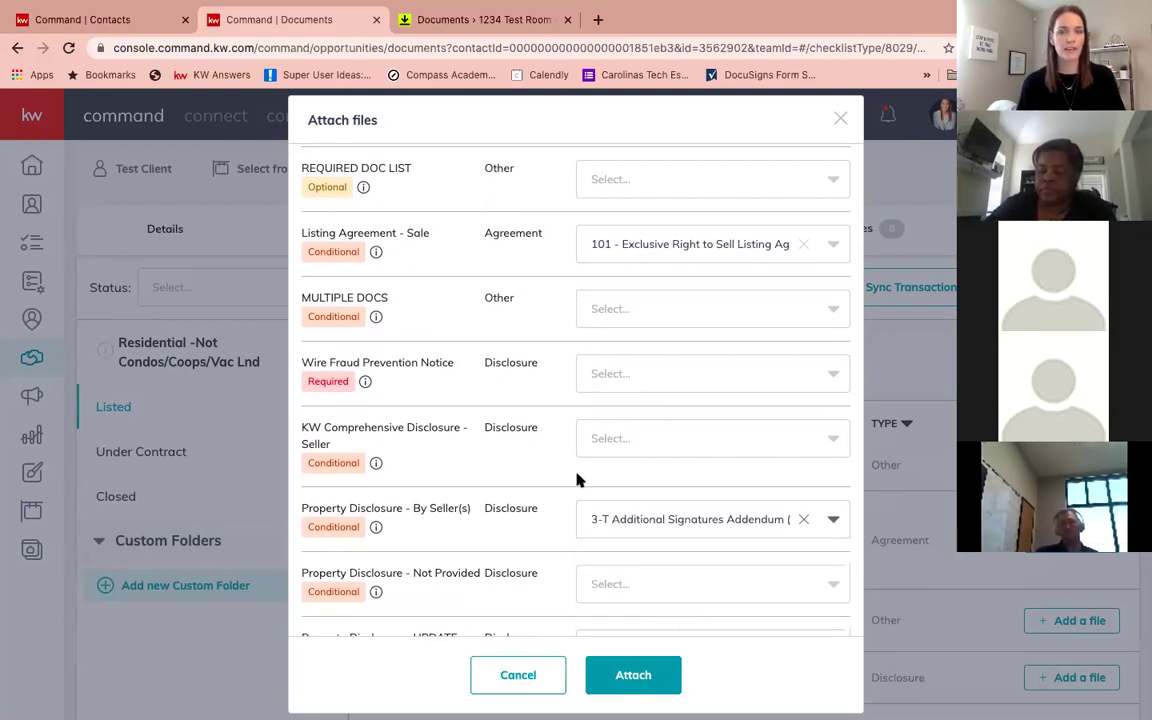
pyautogui.click(631, 684)
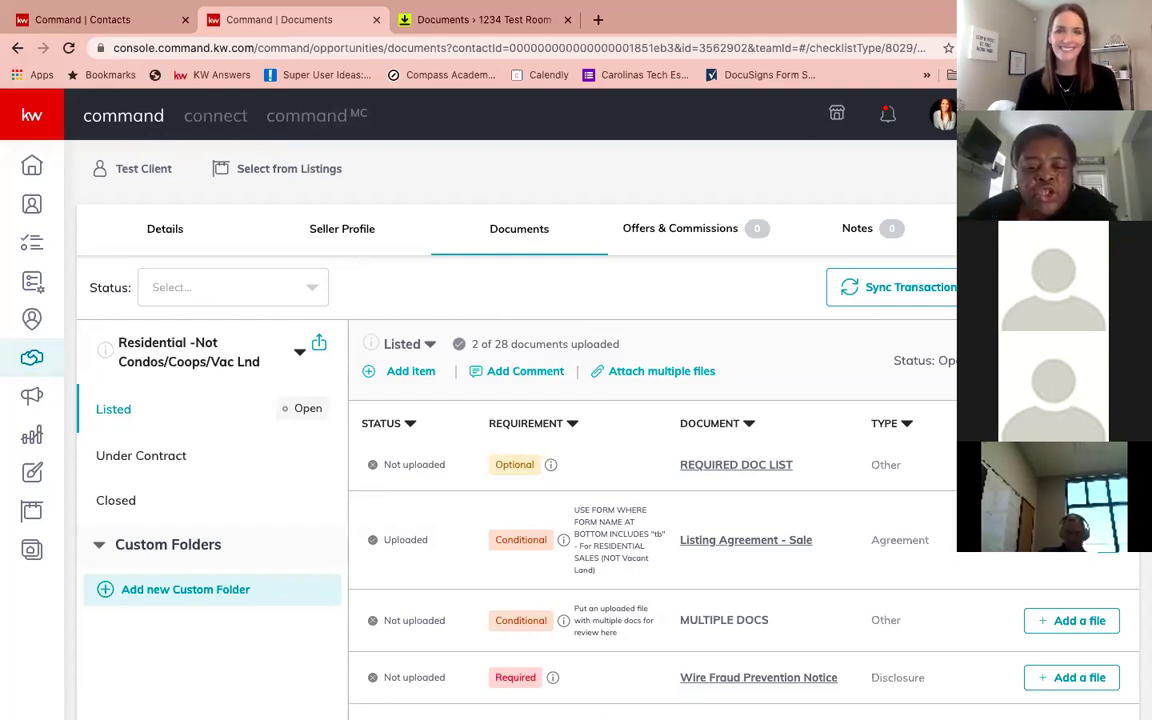
pyautogui.scroll(1, 594, 265)
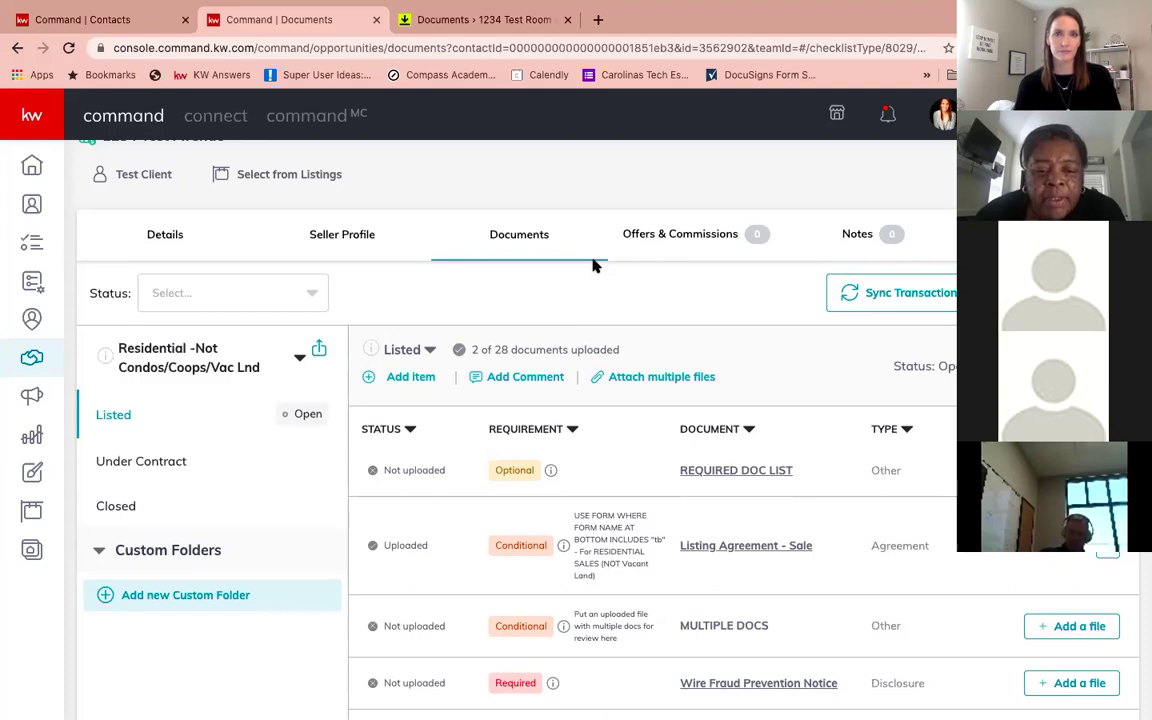
pyautogui.scroll(-1, 593, 265)
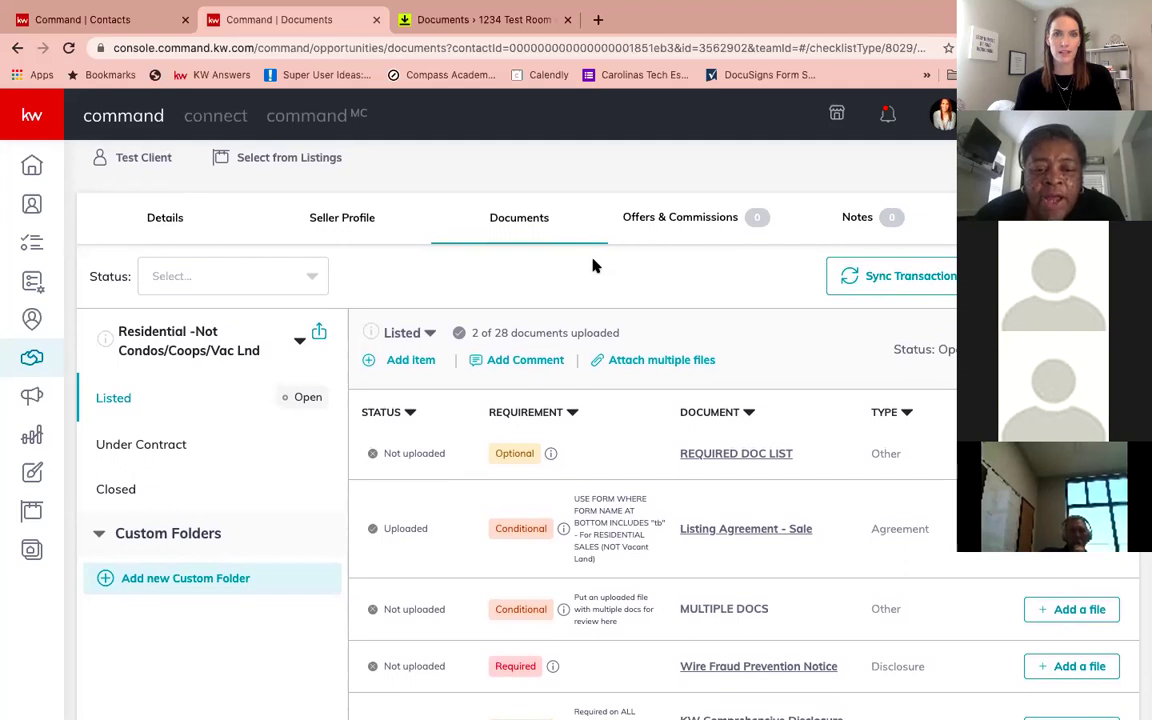
pyautogui.scroll(-1, 593, 265)
pyautogui.scroll(3, 500, 435)
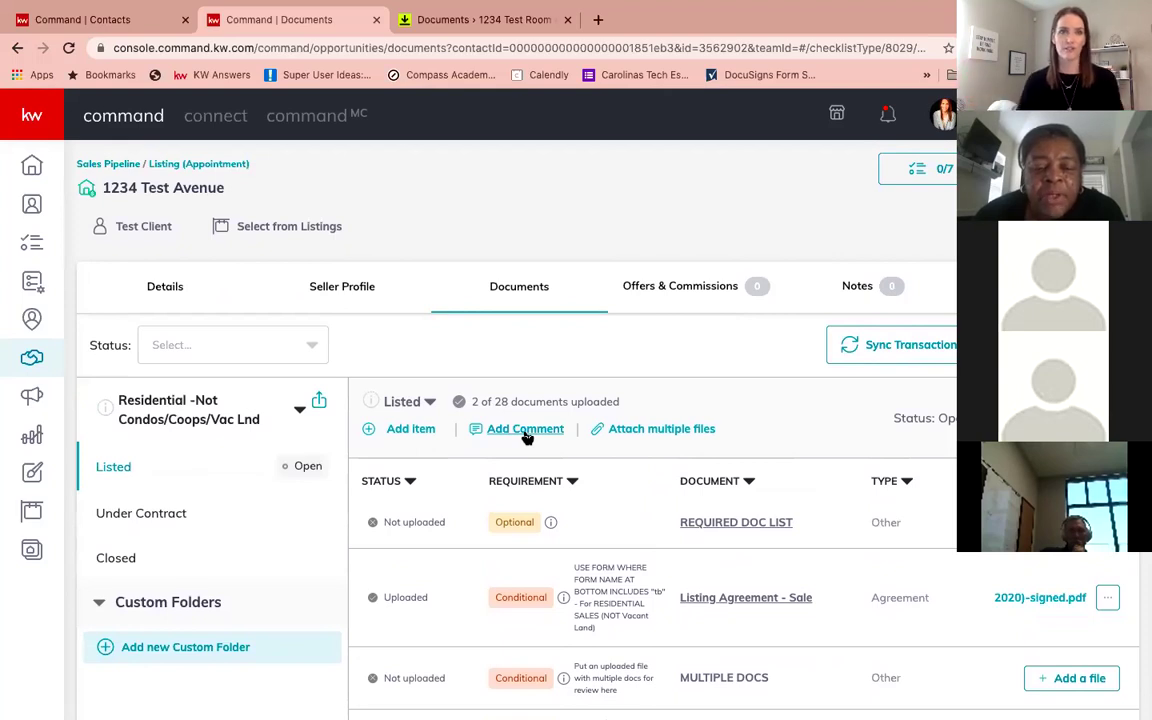
pyautogui.scroll(-2, 570, 495)
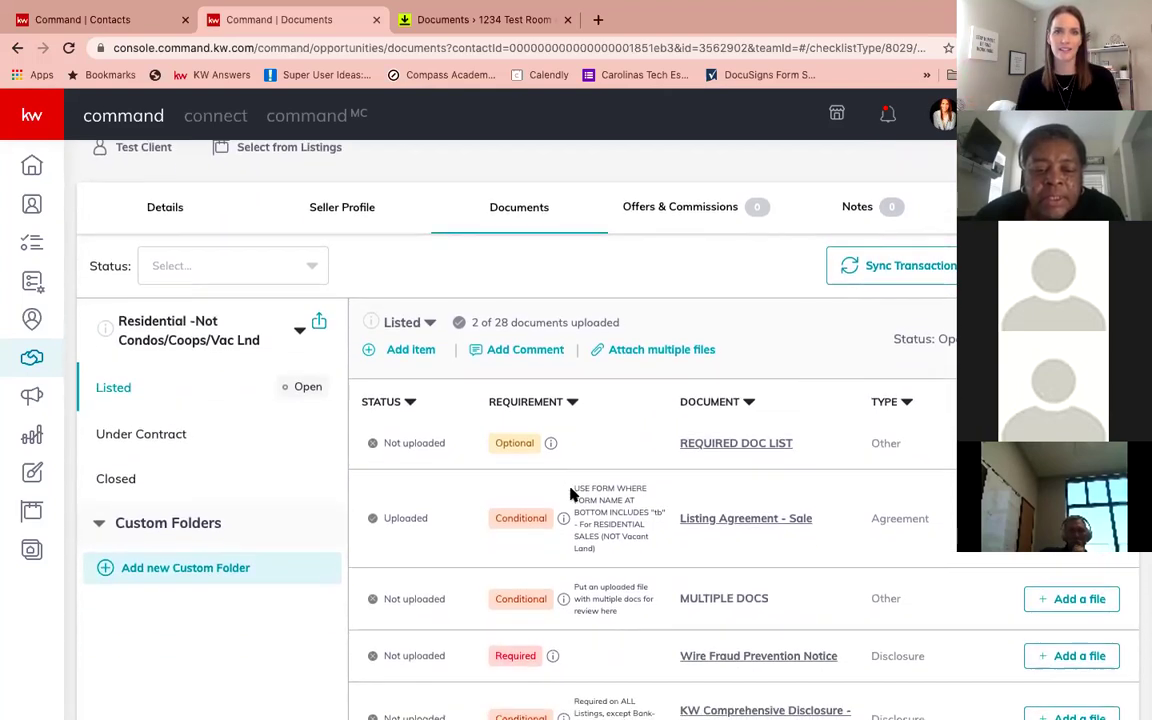
pyautogui.scroll(2, 570, 495)
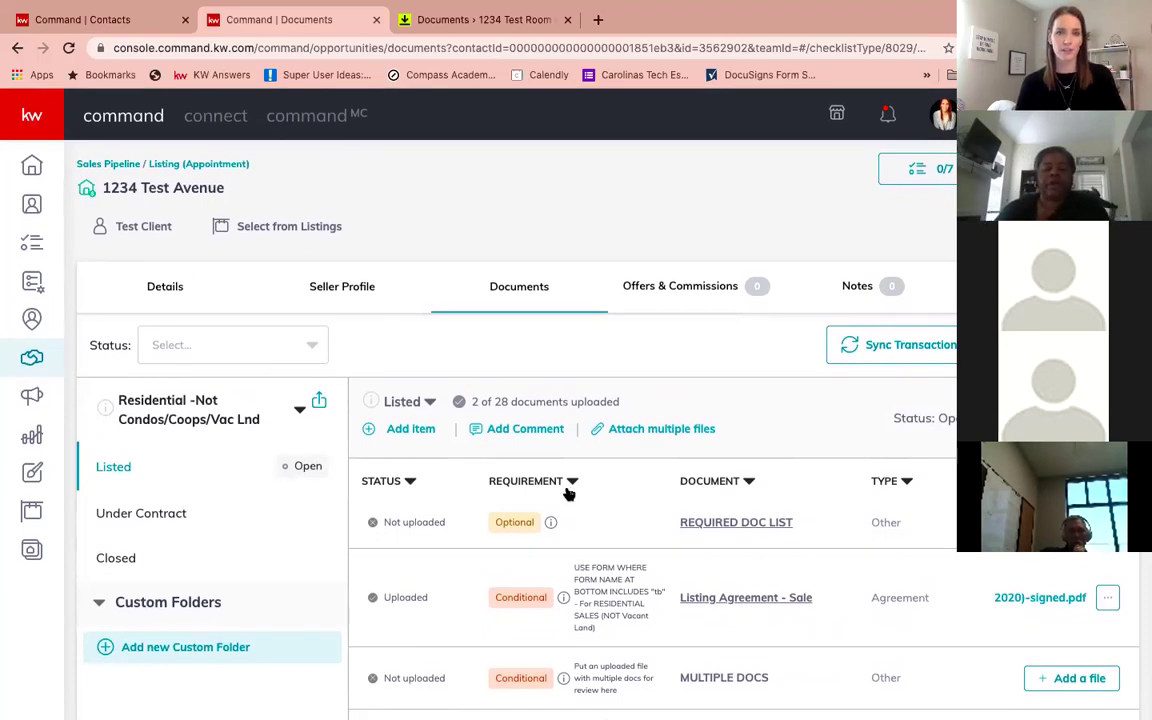
pyautogui.scroll(-2, 519, 506)
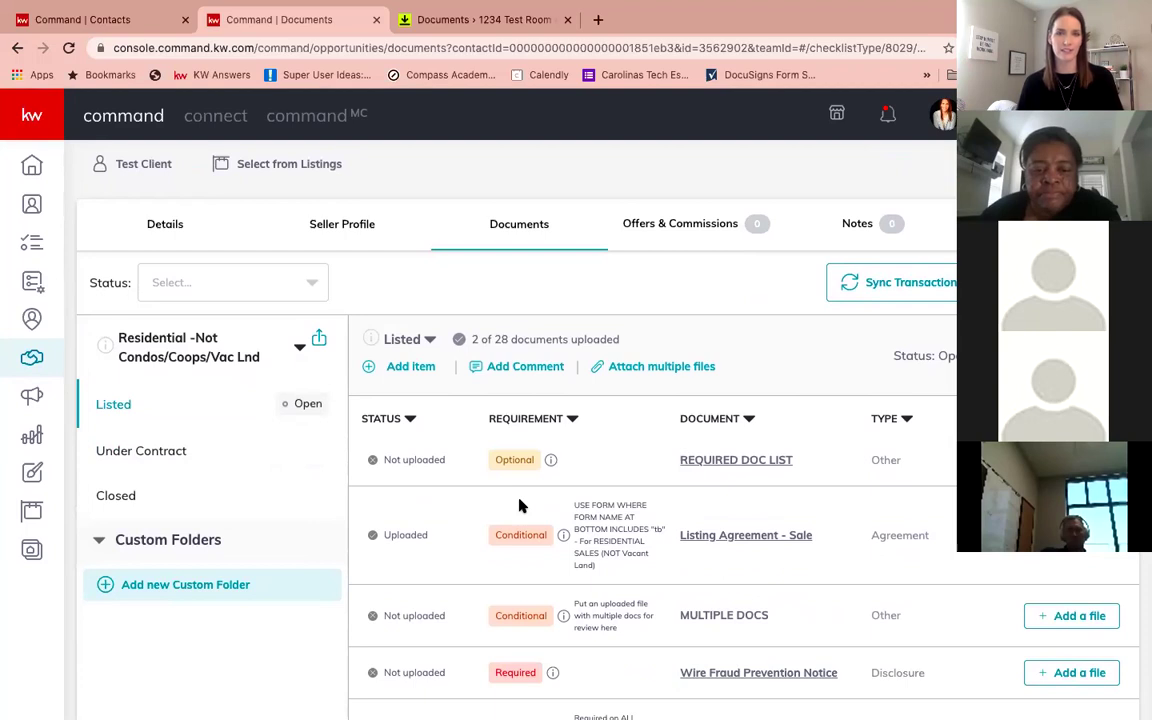